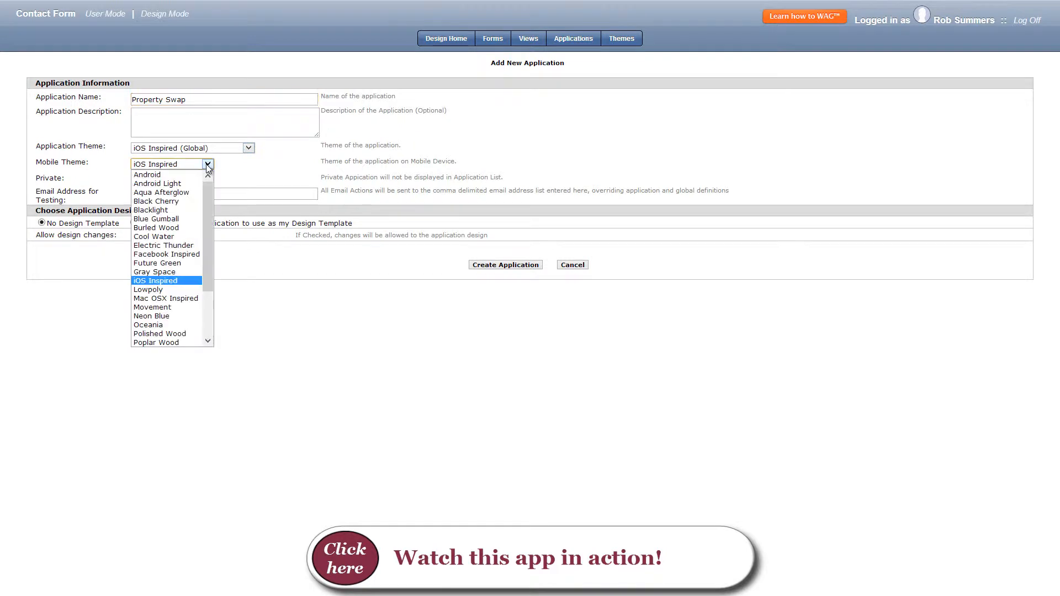
Set the mobile theme to Oceania and create the Property Swap application.
{"action": "left_click", "coordinate": [168, 324]}
{"action": "left_click", "coordinate": [494, 265]}
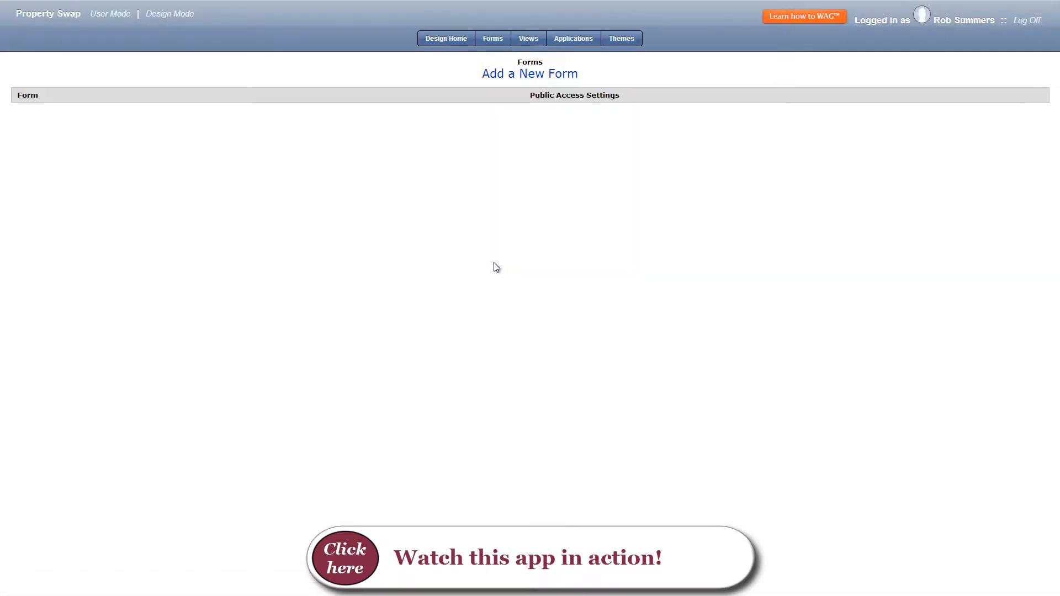
Create a form named Country and add a required text field named "Coutnry" to its Country section.
{"action": "left_click", "coordinate": [536, 75]}
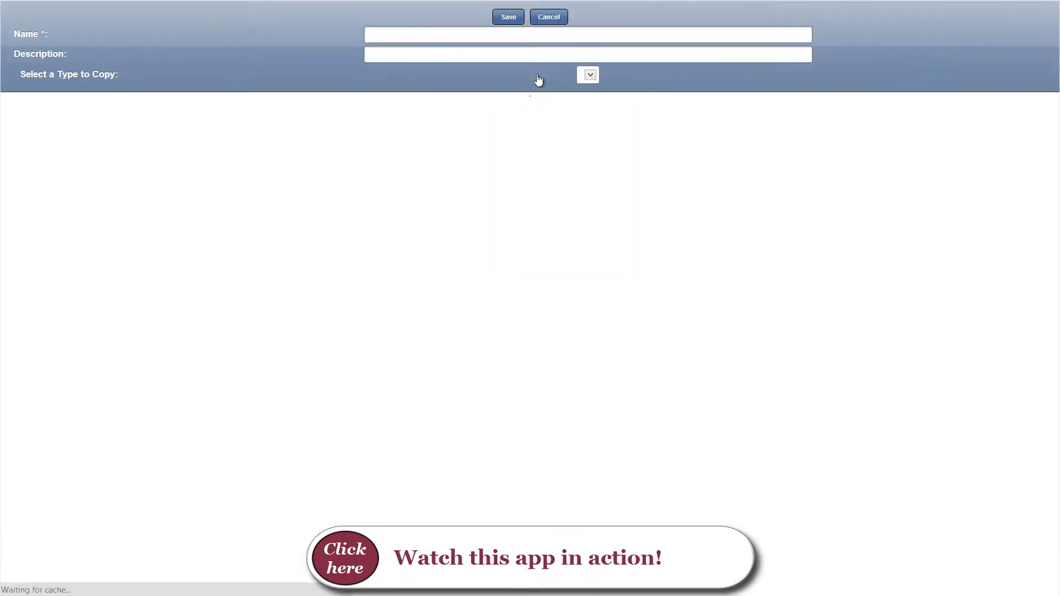
{"action": "left_click", "coordinate": [507, 20]}
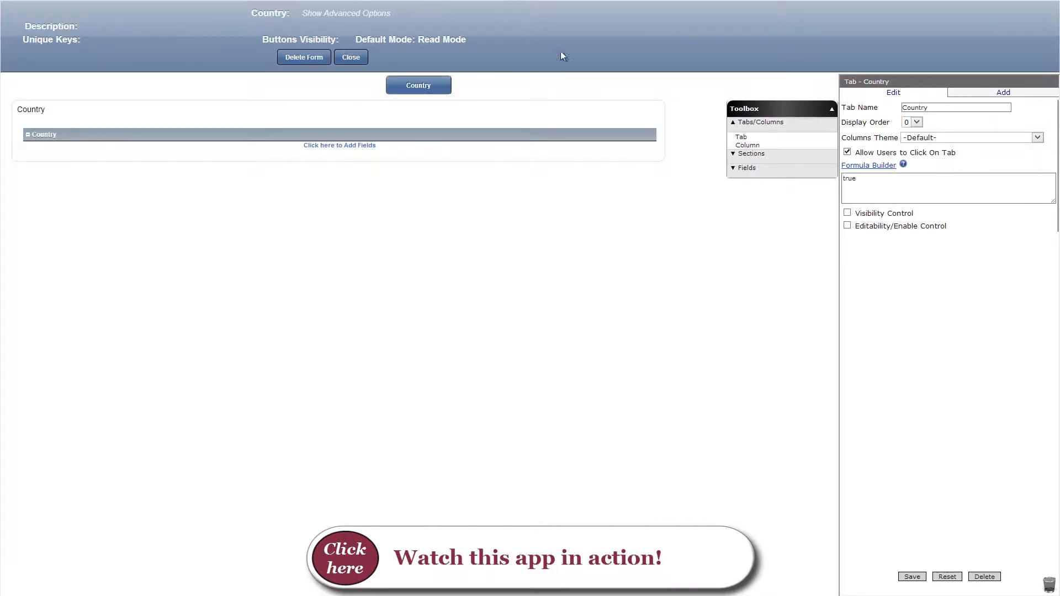
{"action": "left_click", "coordinate": [750, 168]}
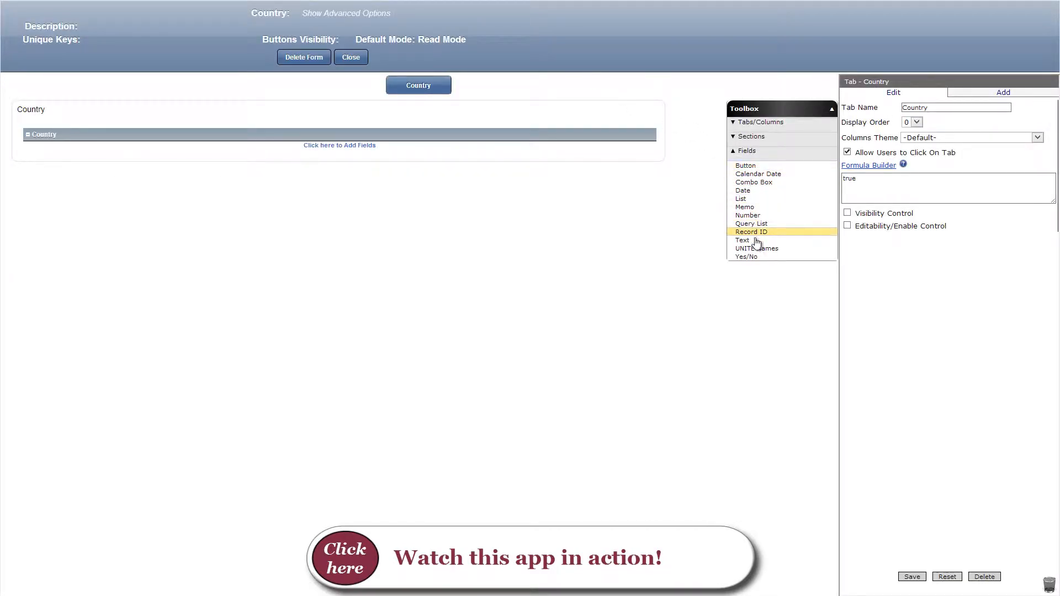
{"action": "left_click_drag", "start_coordinate": [757, 242], "coordinate": [542, 157]}
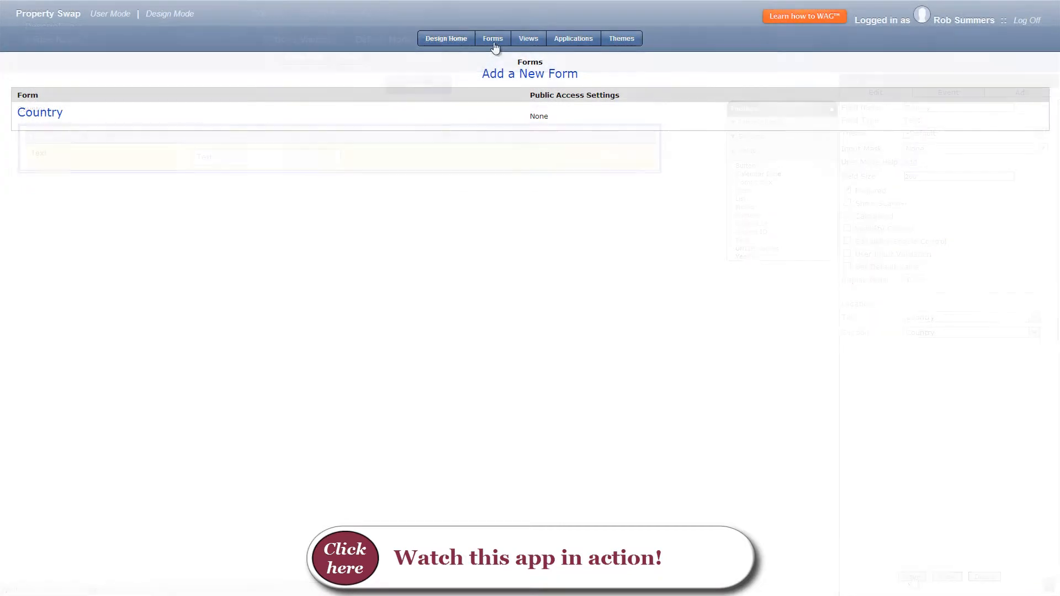
Add and save a Regular view for the Country form that shows its country field.
{"action": "left_click", "coordinate": [525, 38]}
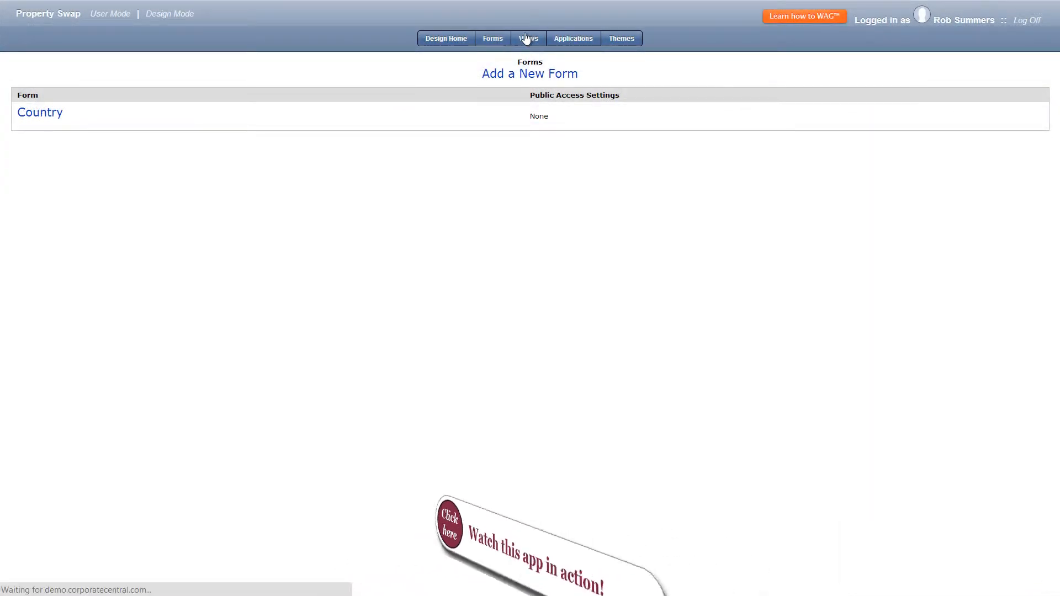
{"action": "left_click", "coordinate": [520, 77]}
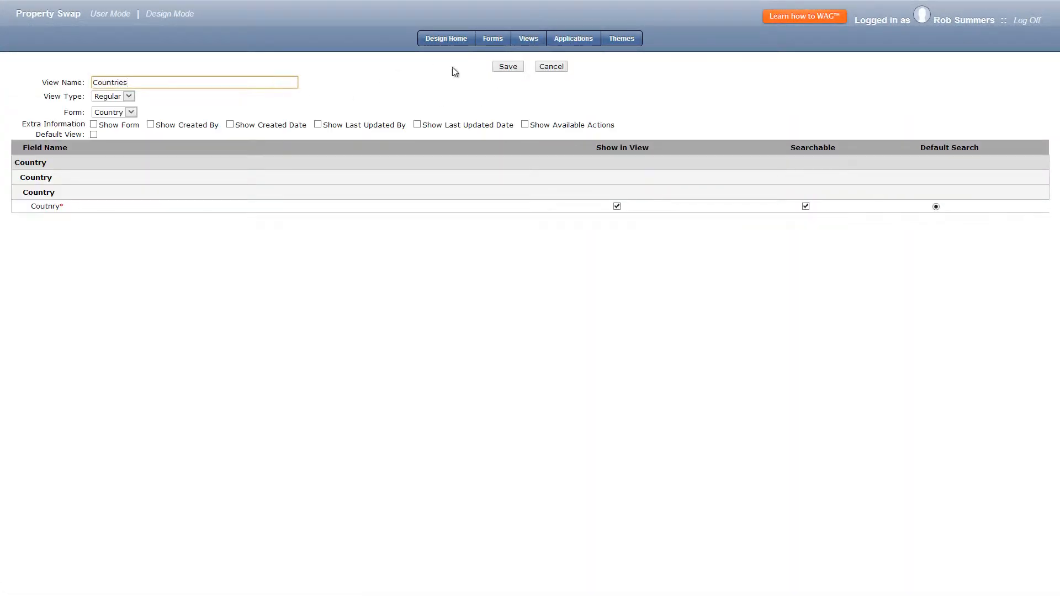
{"action": "left_click", "coordinate": [505, 67]}
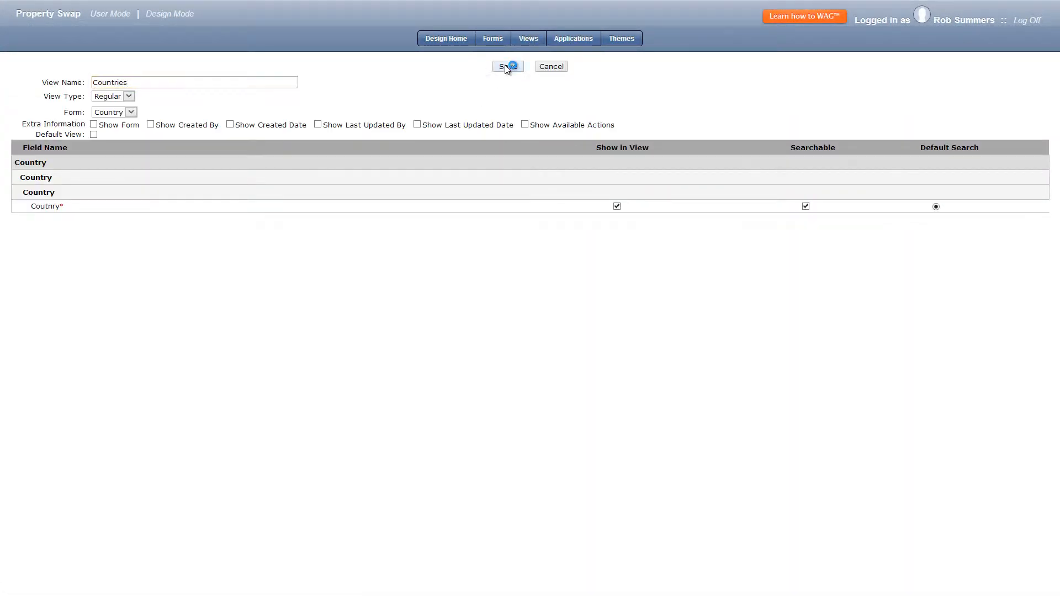
Switch to user mode and save a new Country record for United States.
{"action": "left_click", "coordinate": [110, 13]}
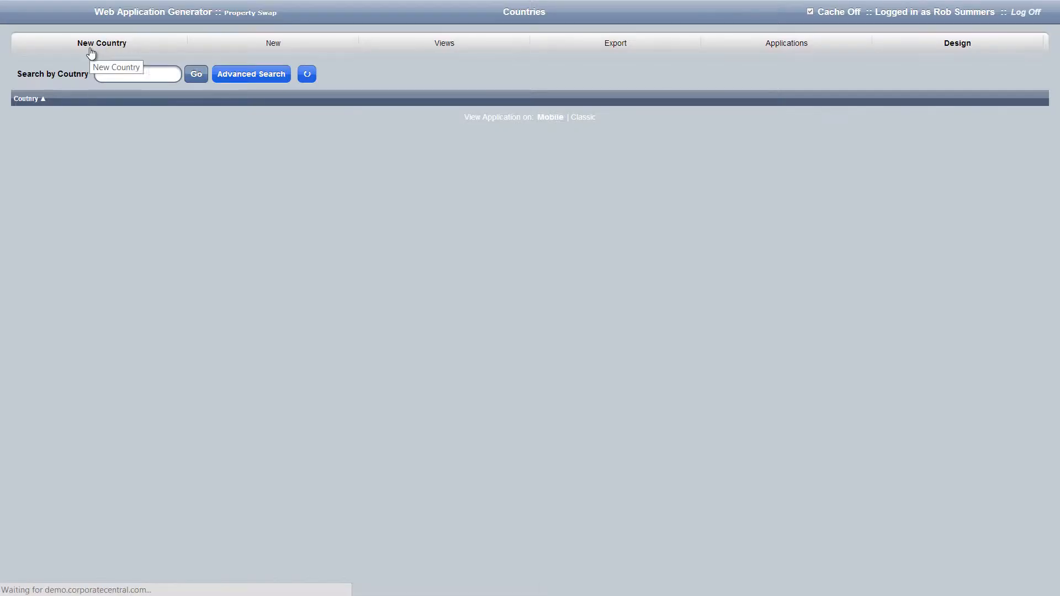
{"action": "left_click", "coordinate": [91, 52]}
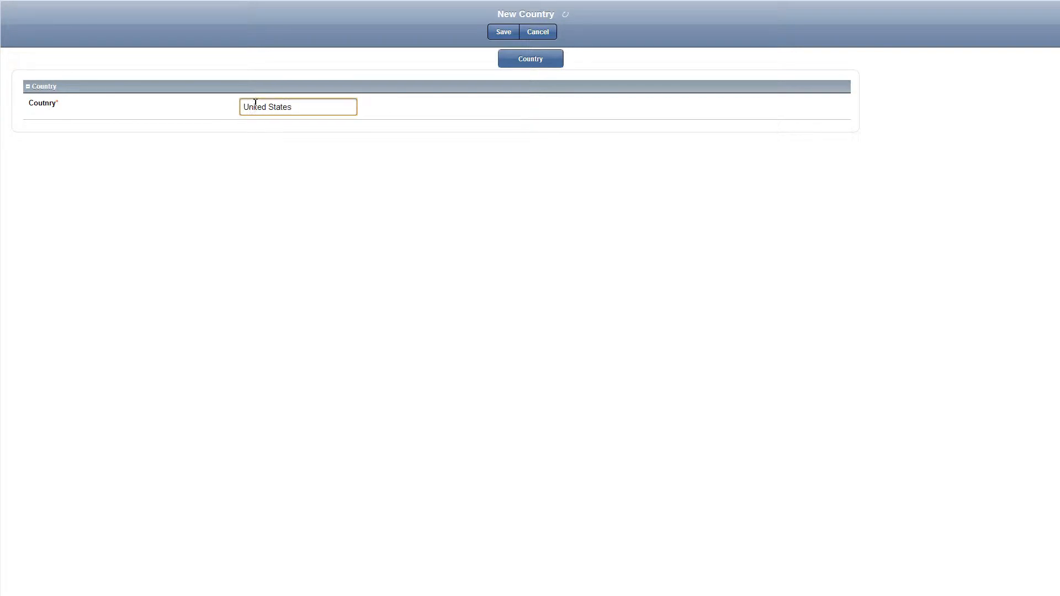
{"action": "left_click", "coordinate": [501, 32]}
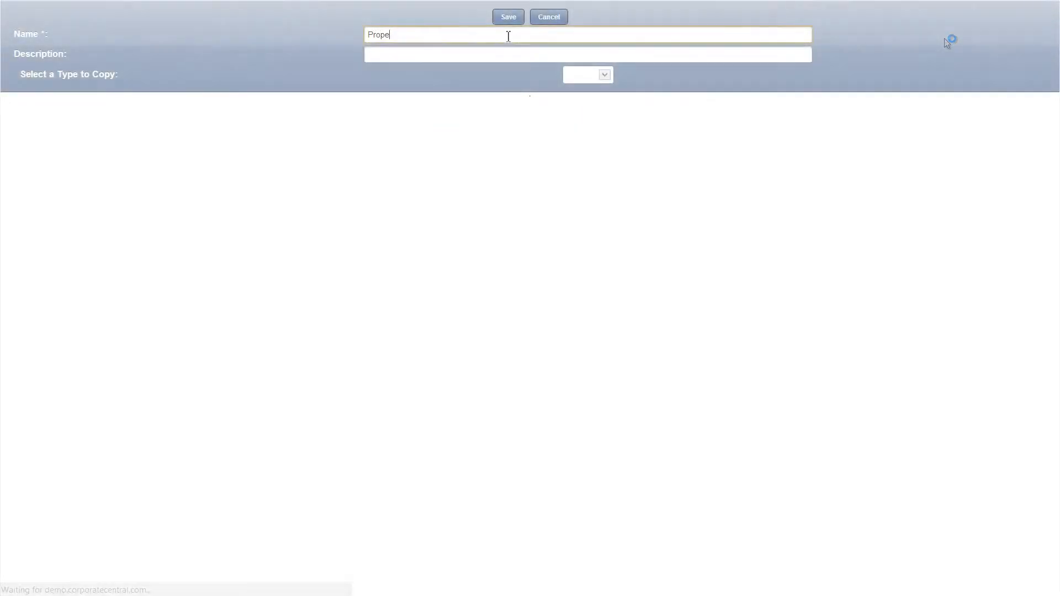
Create a form named Property Ad and rename its tab to "Location of the Property".
{"action": "left_click", "coordinate": [506, 19]}
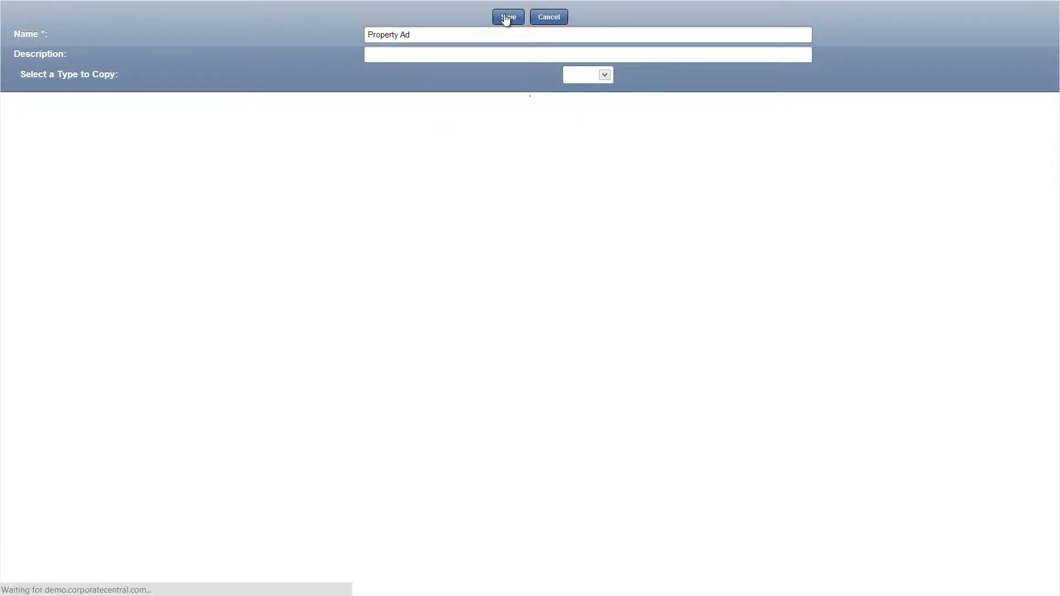
{"action": "left_click", "coordinate": [424, 89]}
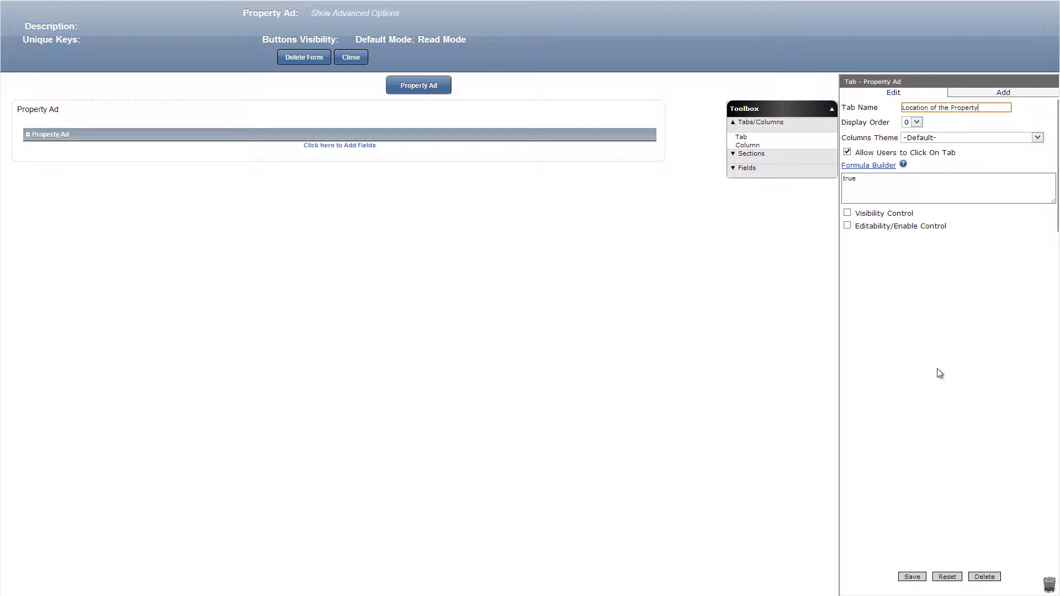
{"action": "left_click", "coordinate": [913, 576]}
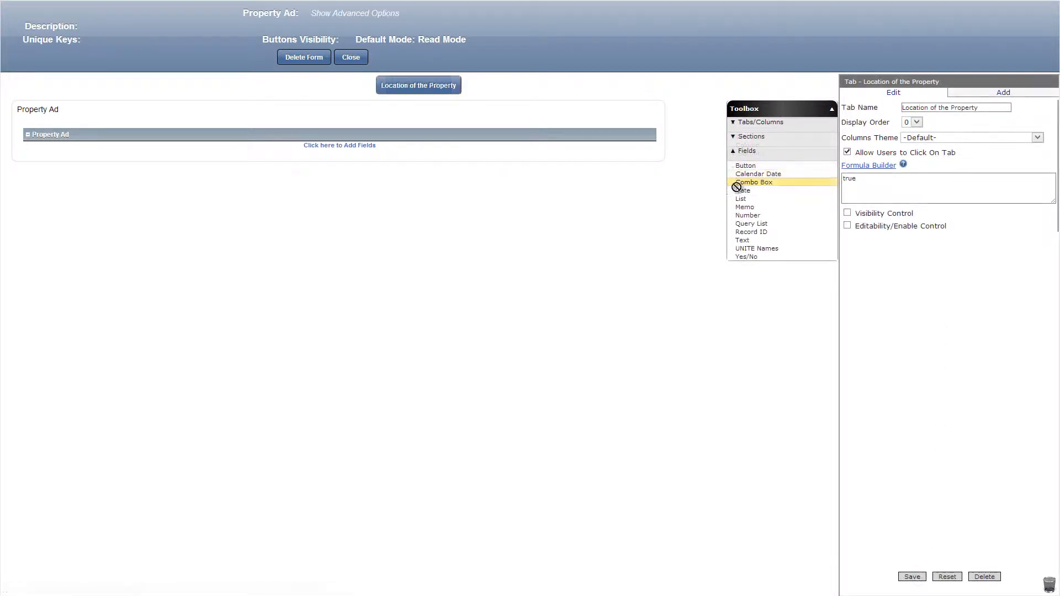
Add a required combo box named Country, sourced from the Property Swap Country form with display order 1 for its search field.
{"action": "left_click_drag", "start_coordinate": [753, 183], "coordinate": [560, 148]}
{"action": "left_click", "coordinate": [917, 111]}
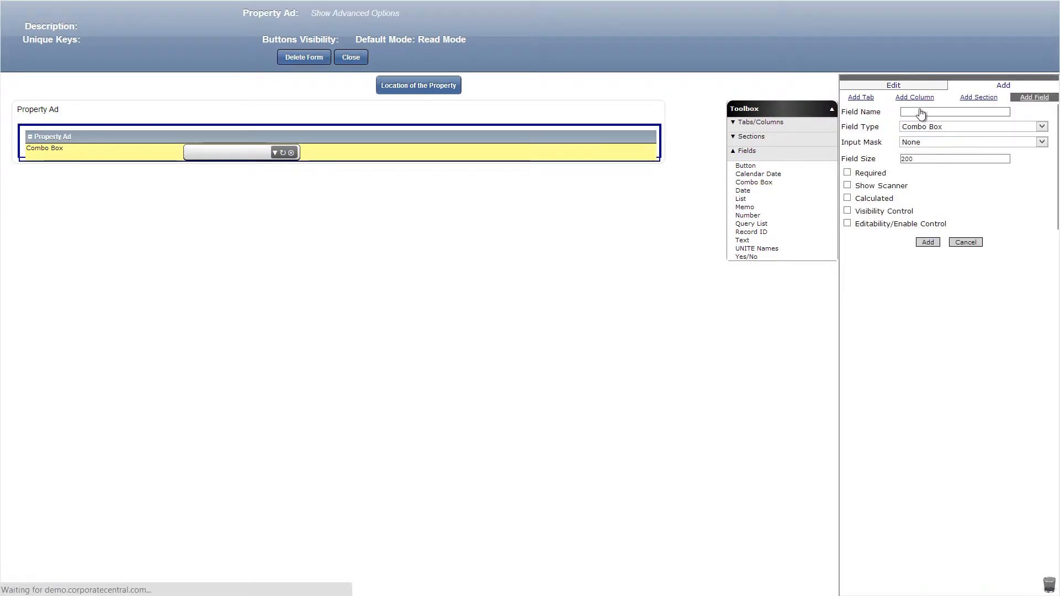
{"action": "type", "text": "Country"}
{"action": "left_click", "coordinate": [847, 151]}
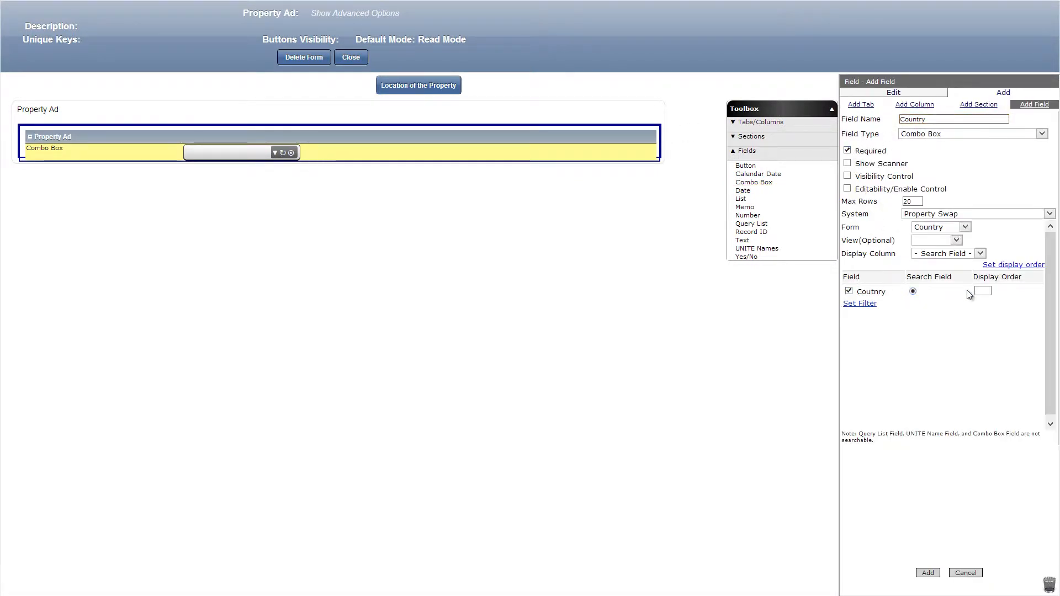
{"action": "left_click", "coordinate": [982, 291]}
{"action": "left_click", "coordinate": [927, 573]}
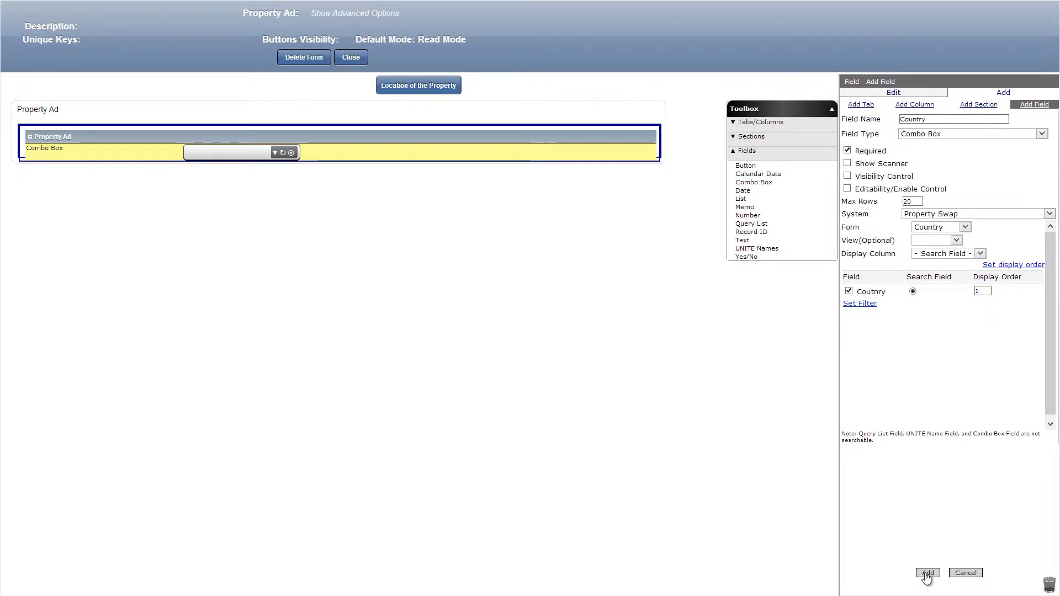
Add a text field named State with the visibility formula [Country]=='United States'.
{"action": "left_click", "coordinate": [748, 160]}
{"action": "left_click_drag", "start_coordinate": [742, 240], "coordinate": [583, 168]}
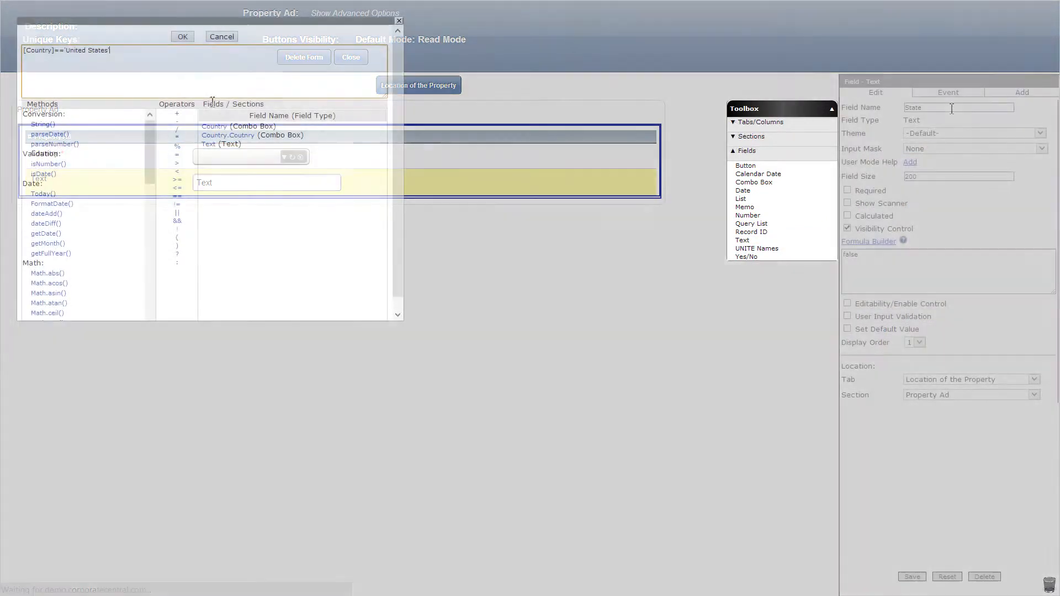
{"action": "left_click", "coordinate": [182, 36]}
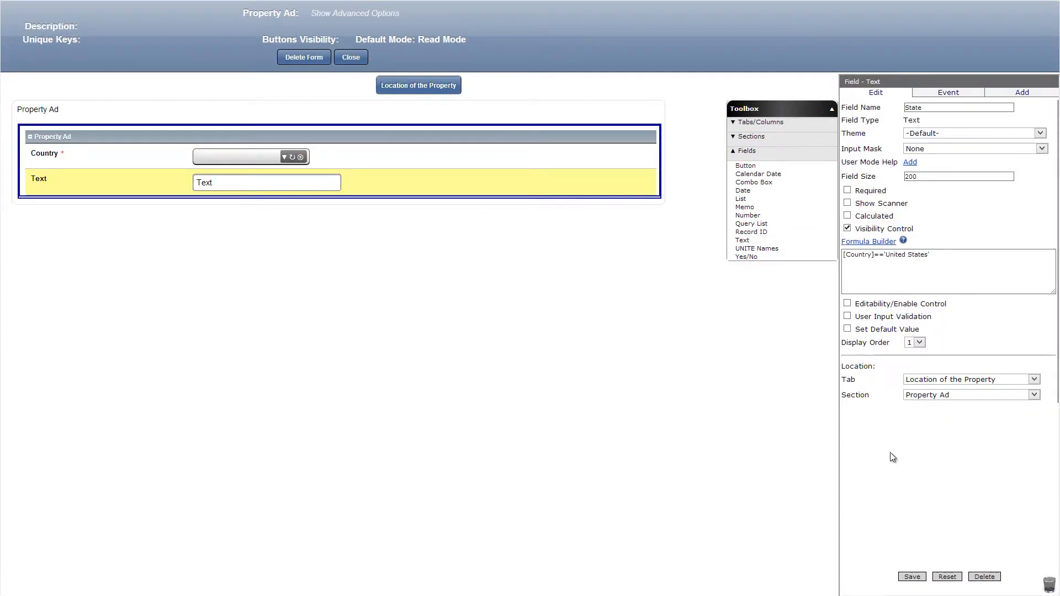
{"action": "left_click", "coordinate": [911, 577]}
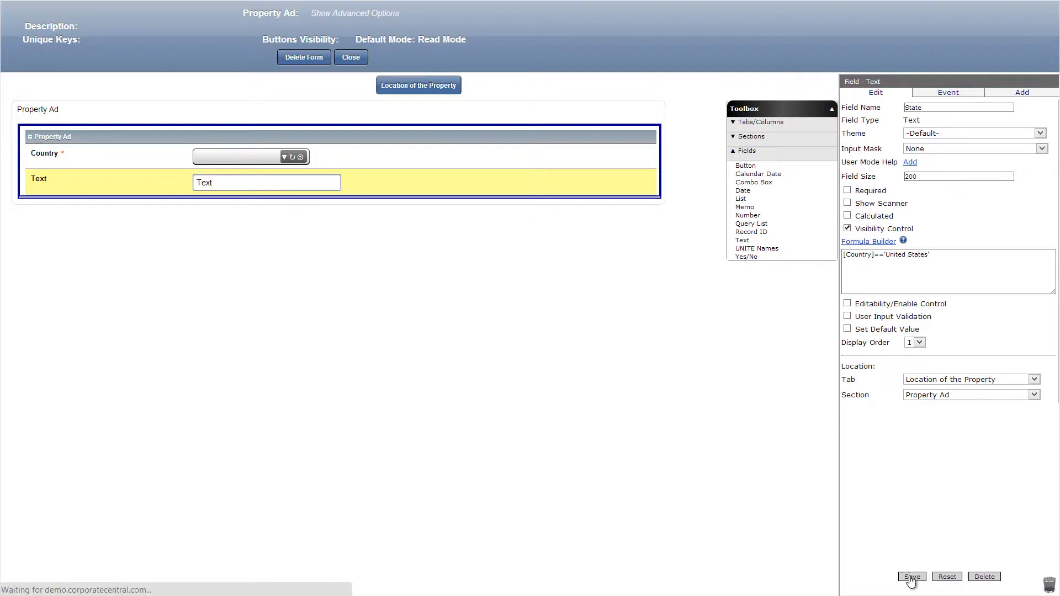
Add a text field named City and a memo field named Location Description below the State field.
{"action": "left_click_drag", "start_coordinate": [743, 241], "coordinate": [585, 200]}
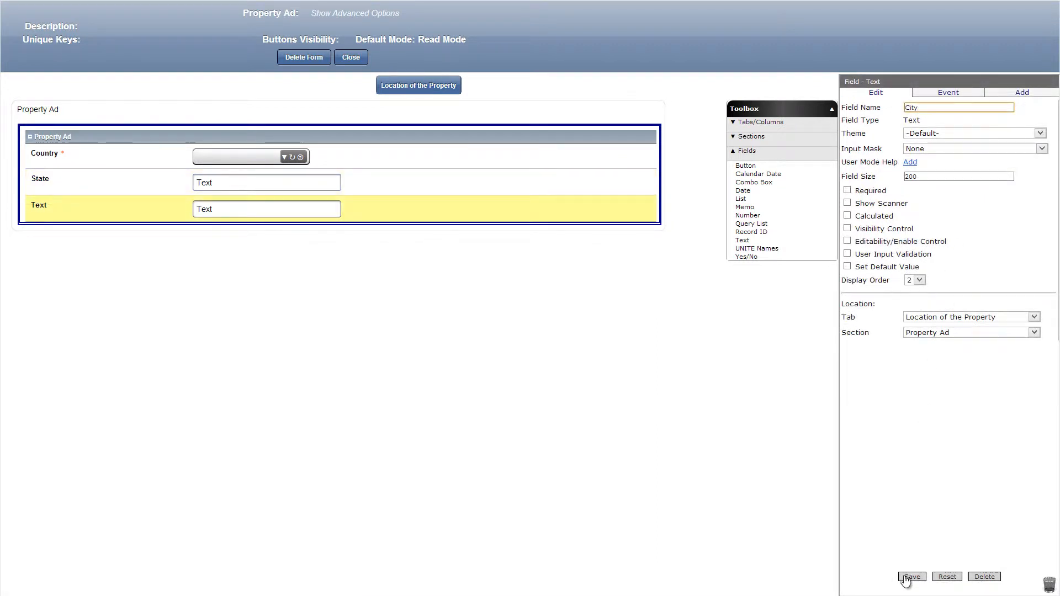
{"action": "left_click", "coordinate": [910, 576]}
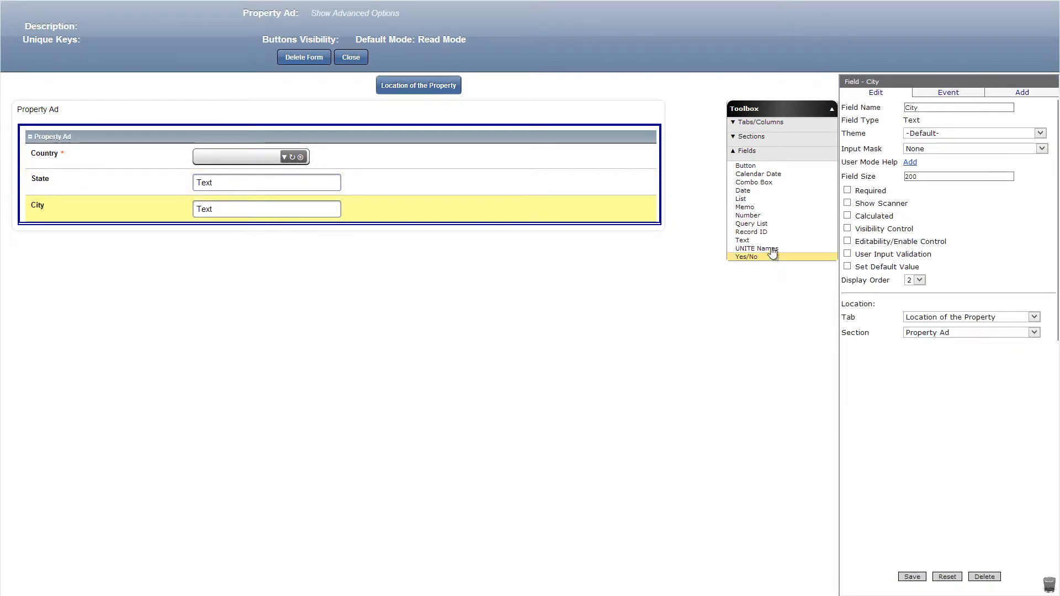
{"action": "left_click_drag", "start_coordinate": [745, 207], "coordinate": [544, 255]}
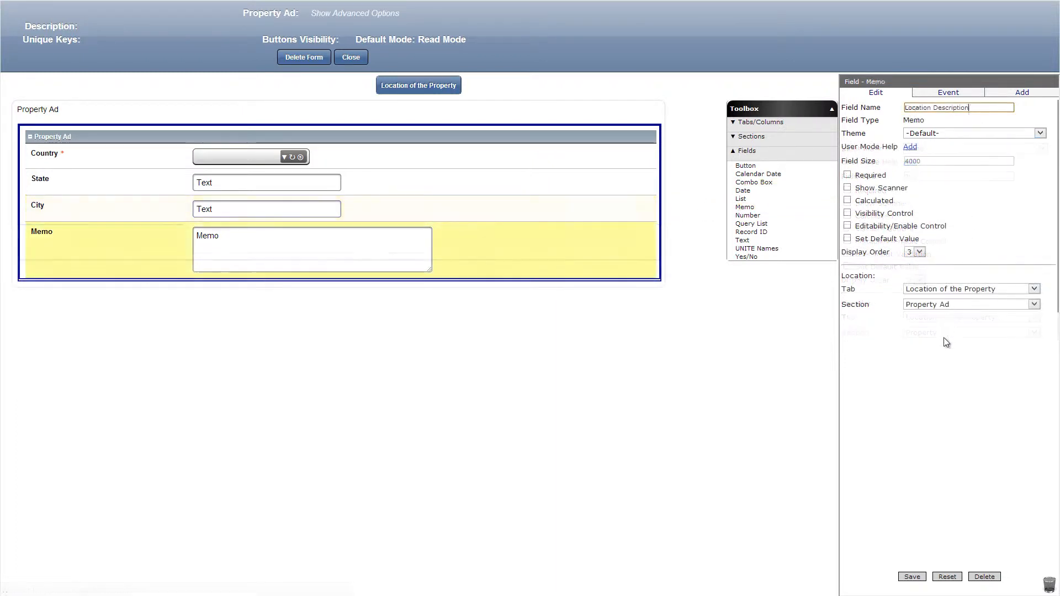
{"action": "left_click", "coordinate": [908, 577]}
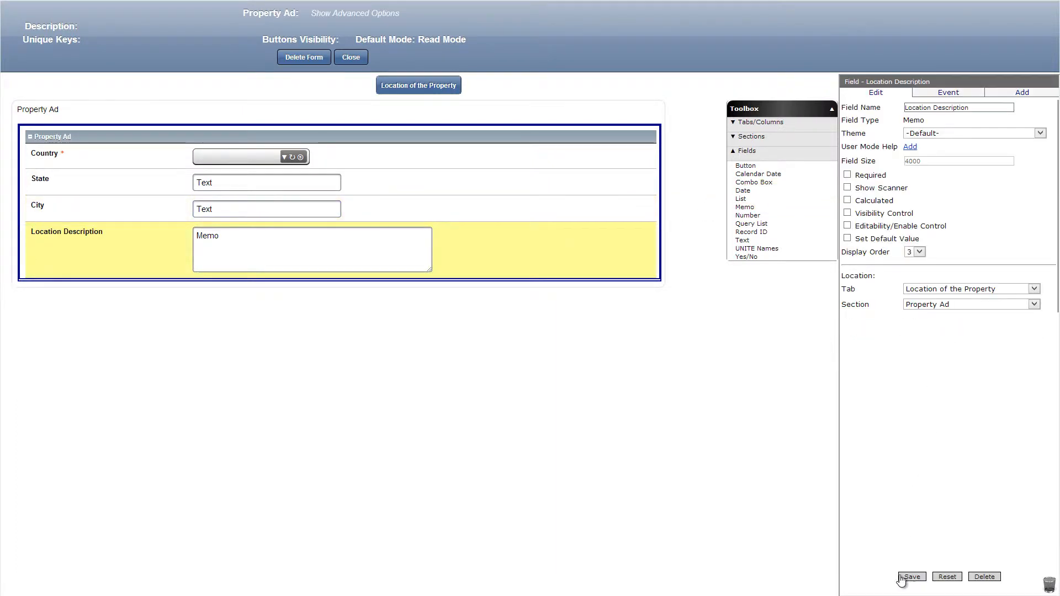
Add a number field named Price for Renting and a Record ID field named Property ID to the Property Ad section.
{"action": "left_click_drag", "start_coordinate": [747, 215], "coordinate": [656, 269]}
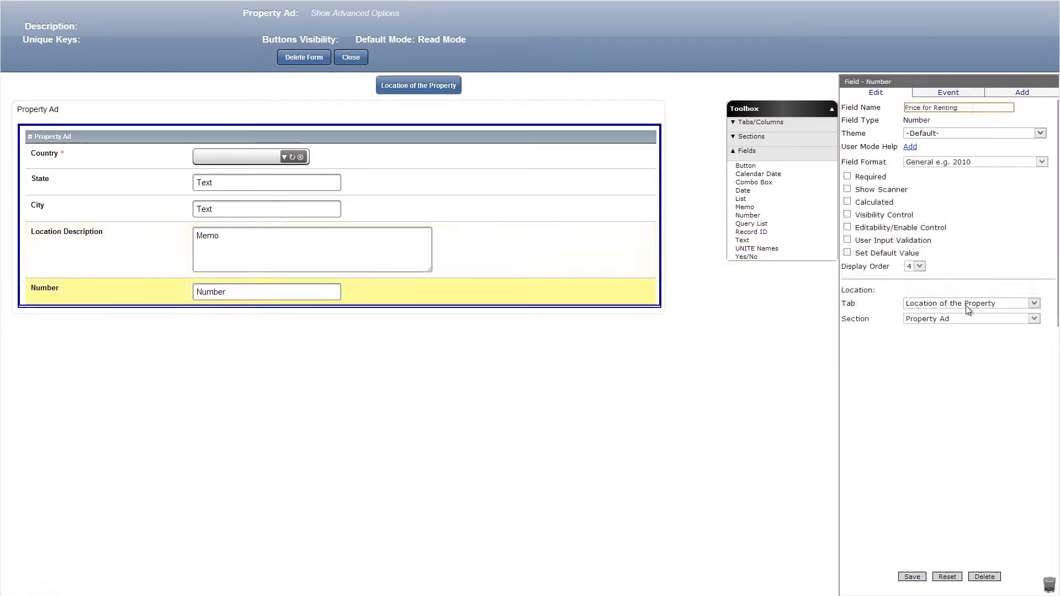
{"action": "left_click", "coordinate": [911, 577]}
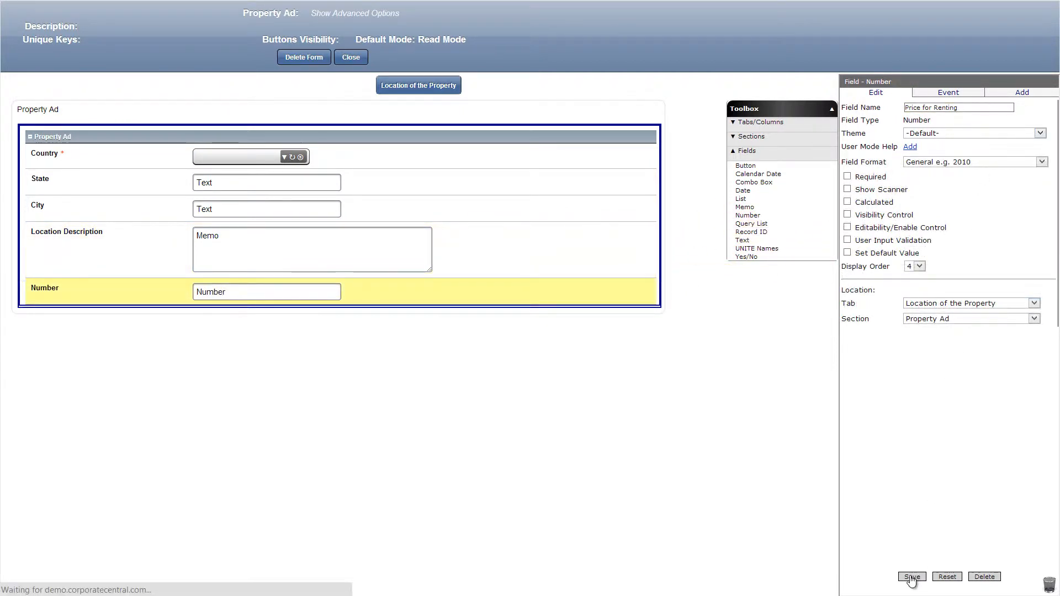
{"action": "left_click_drag", "start_coordinate": [751, 231], "coordinate": [553, 334]}
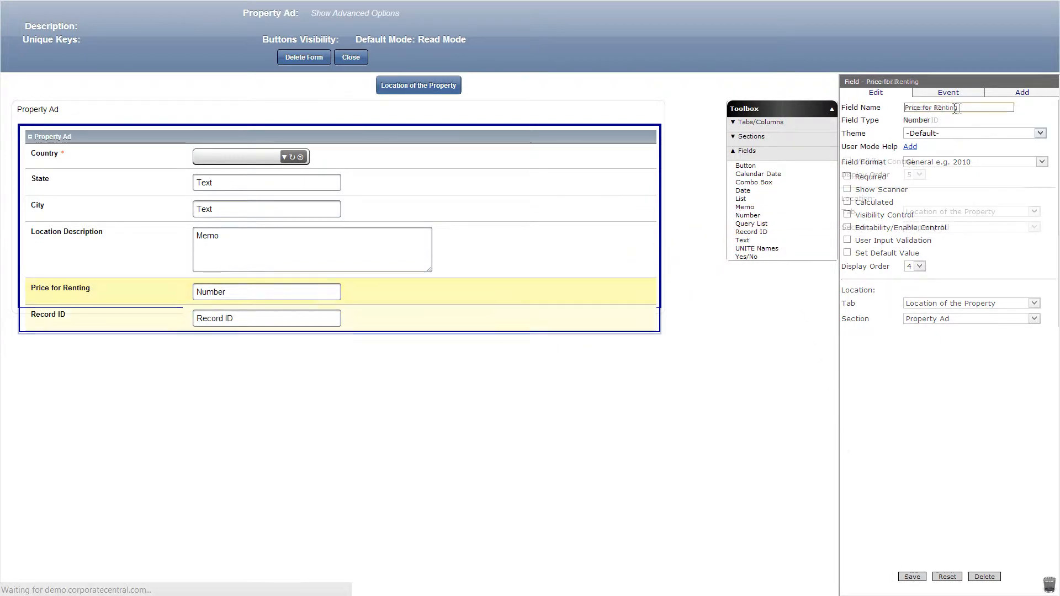
{"action": "left_click", "coordinate": [911, 578]}
Add a second tab to the Property Ad form and name it Property Owner Information.
{"action": "left_click", "coordinate": [752, 123]}
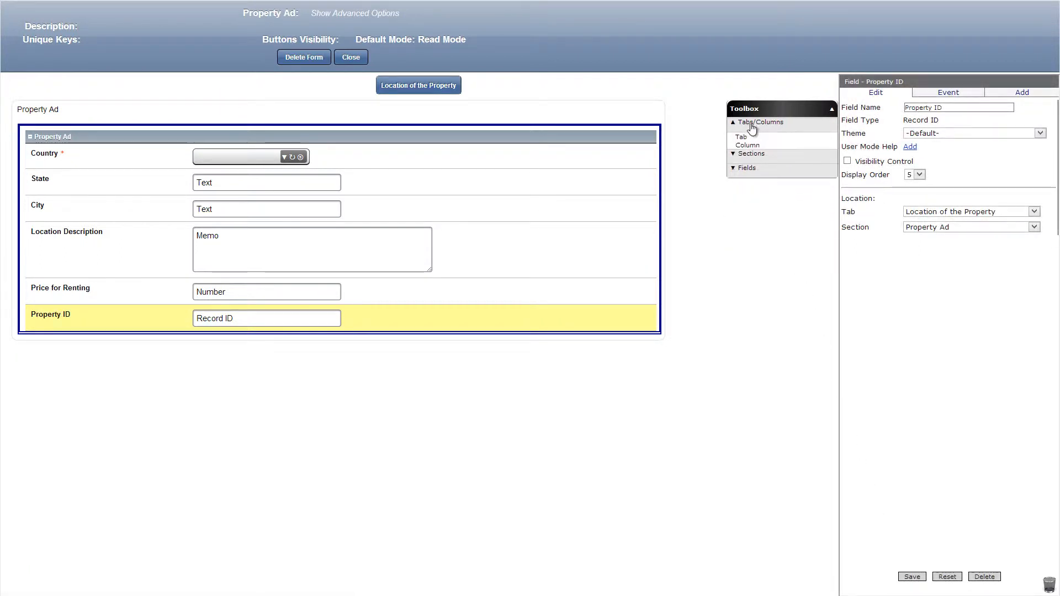
{"action": "left_click_drag", "start_coordinate": [741, 136], "coordinate": [488, 83]}
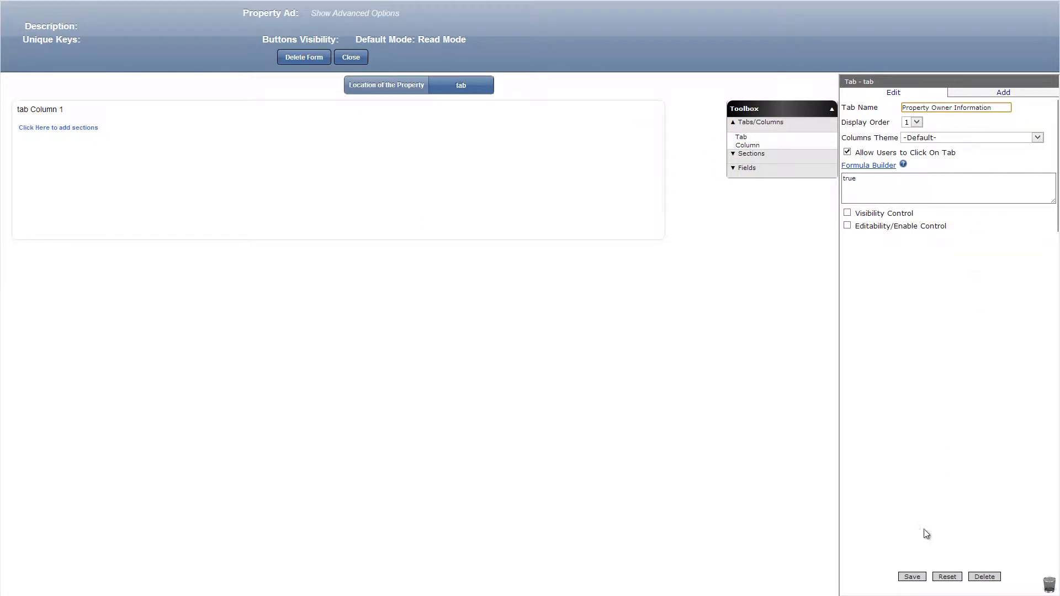
{"action": "left_click", "coordinate": [911, 577]}
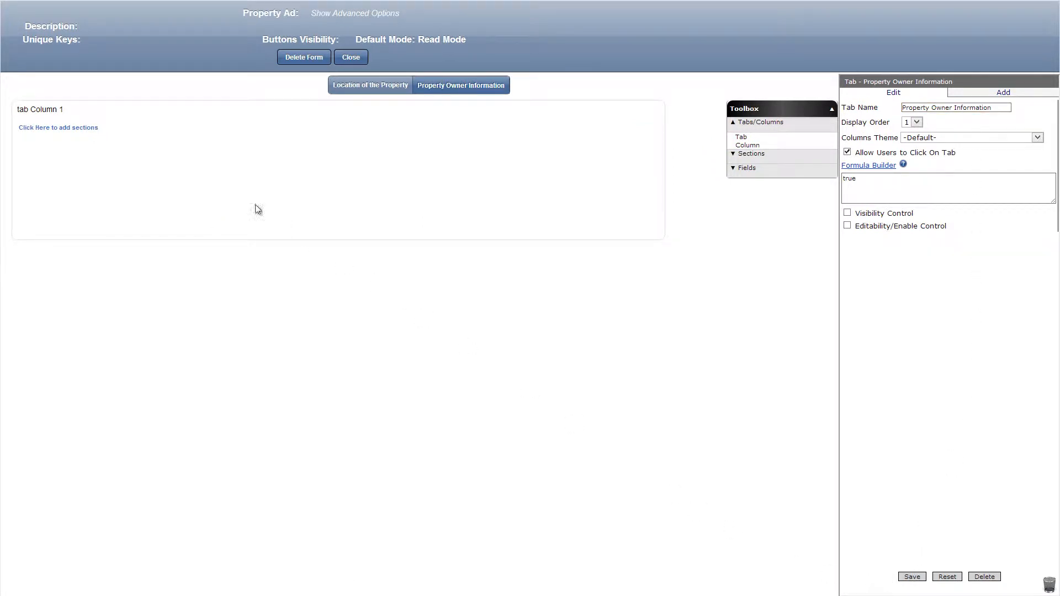
Rename the new tab's column to Property Owner Information.
{"action": "left_click", "coordinate": [64, 111]}
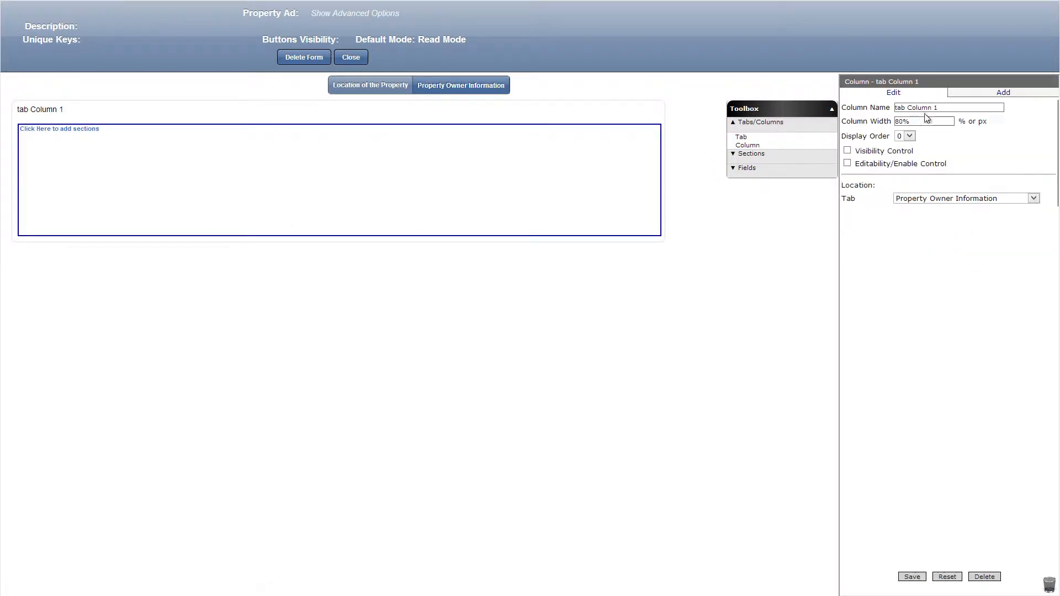
{"action": "left_click", "coordinate": [948, 108]}
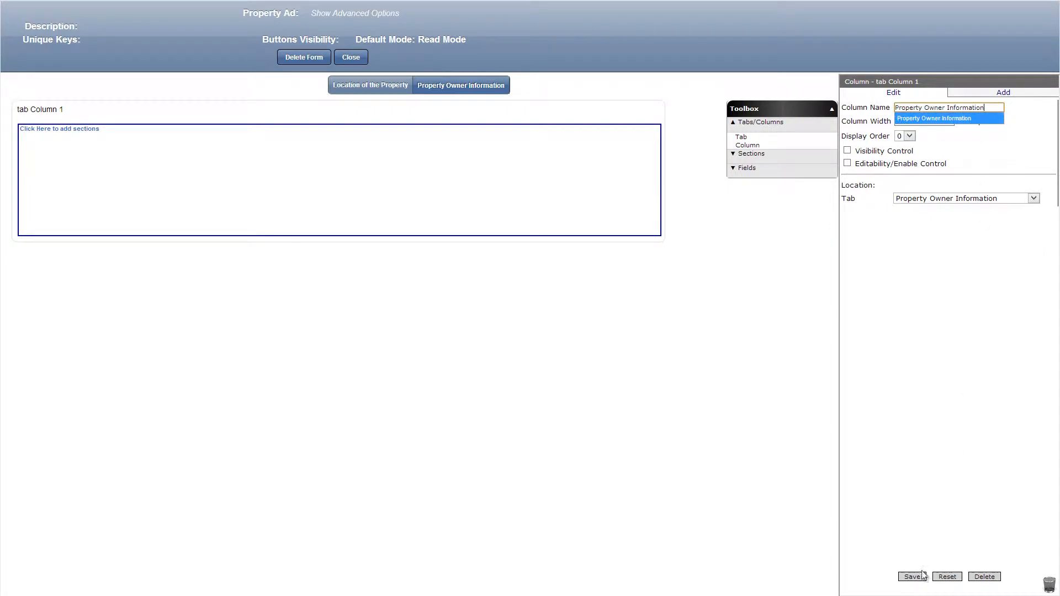
{"action": "left_click", "coordinate": [914, 577]}
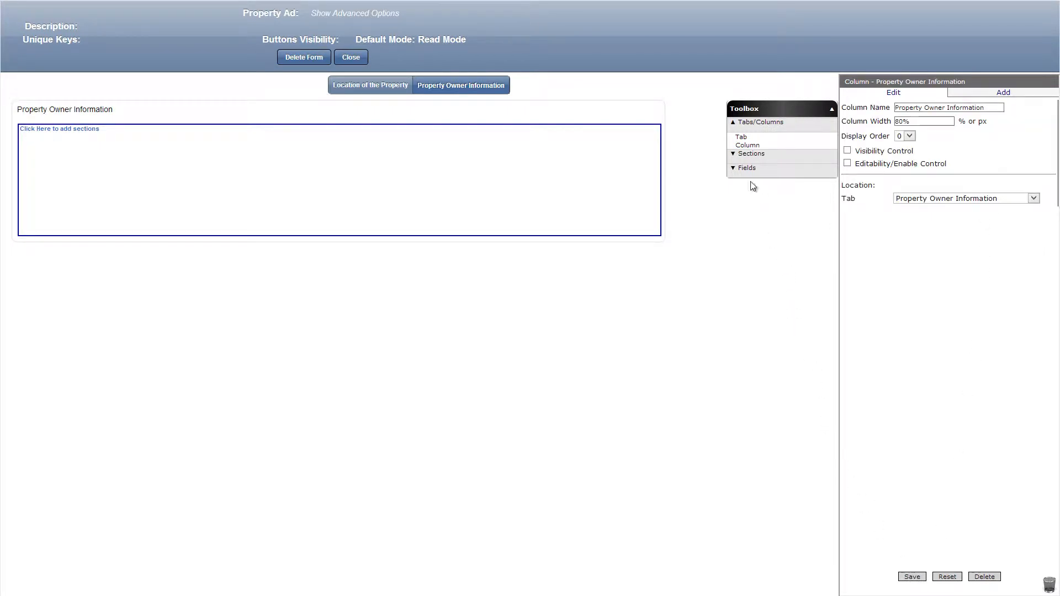
Add a Standard section to the Property Owner Information column and name it Property Owner Information.
{"action": "left_click", "coordinate": [745, 155]}
{"action": "left_click_drag", "start_coordinate": [746, 151], "coordinate": [548, 156]}
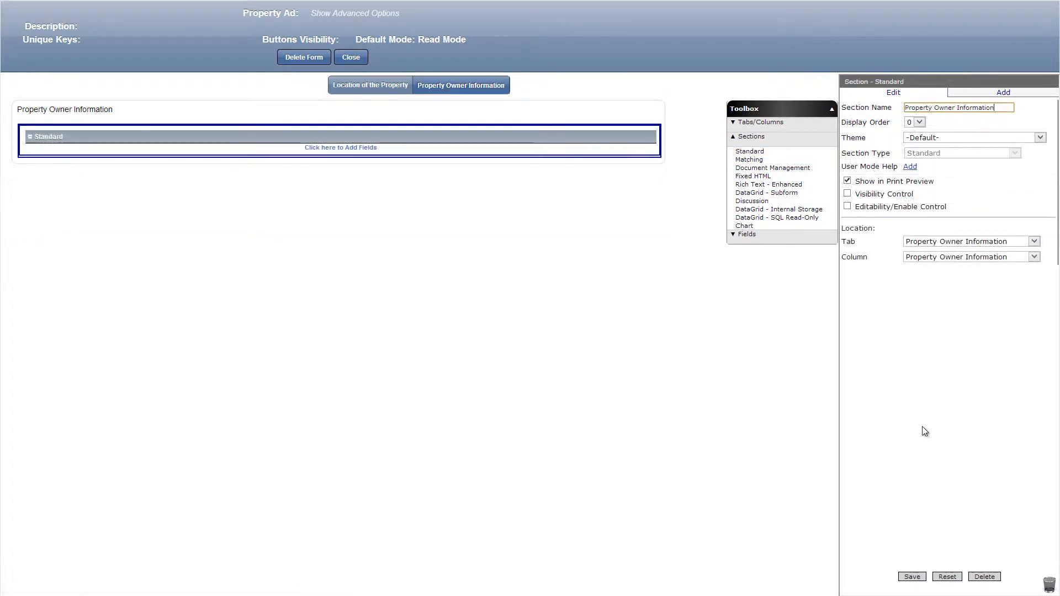
{"action": "left_click", "coordinate": [911, 577]}
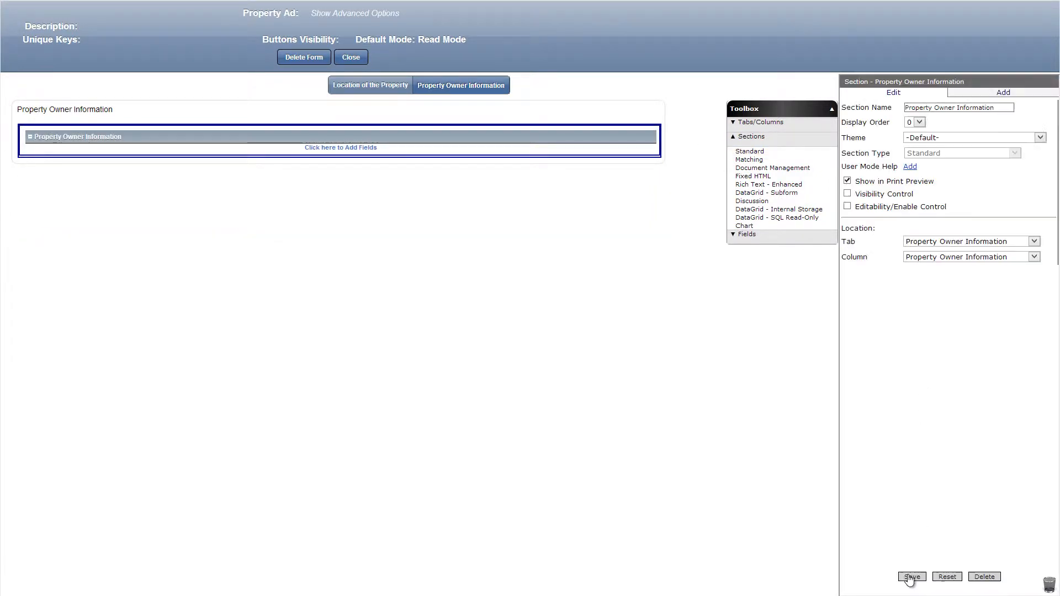
Add a text field named Name to the Property Owner Information section with the default value getLogonUserFullNameFirstLast().
{"action": "left_click", "coordinate": [772, 243]}
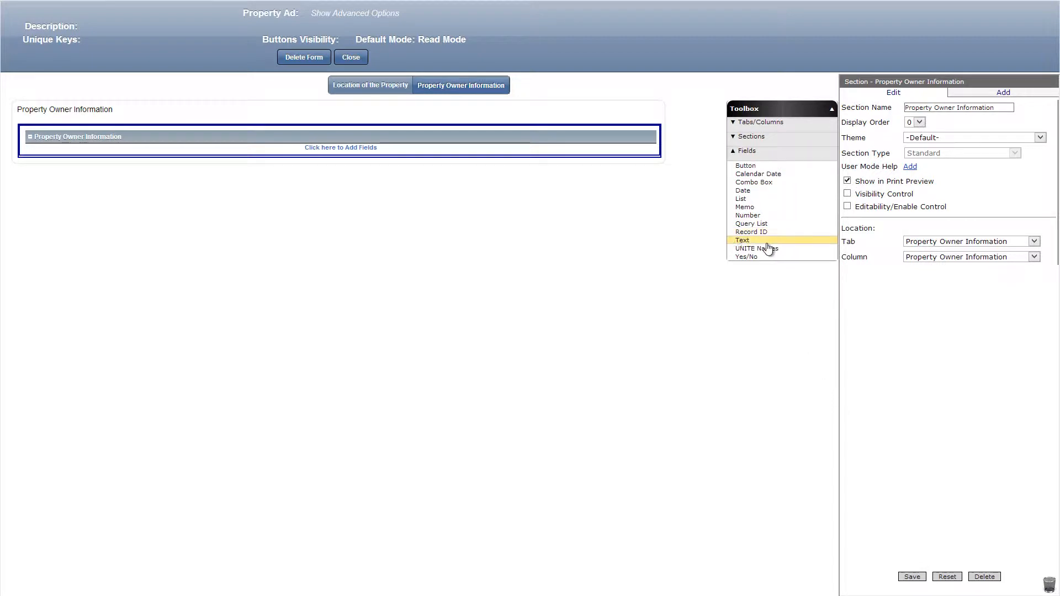
{"action": "left_click_drag", "start_coordinate": [767, 242], "coordinate": [598, 149]}
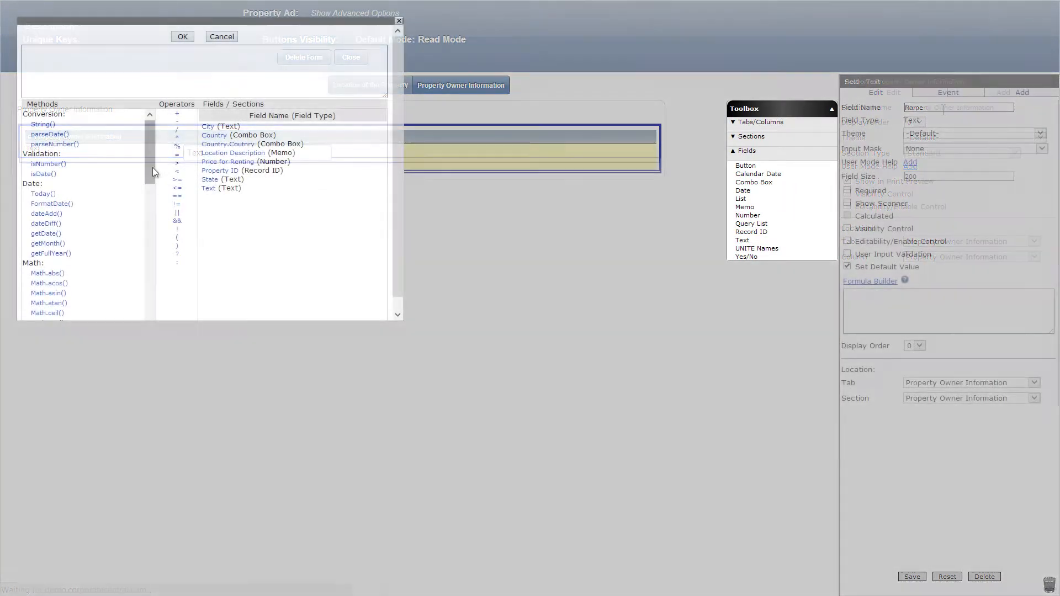
{"action": "left_click_drag", "start_coordinate": [153, 167], "coordinate": [143, 332]}
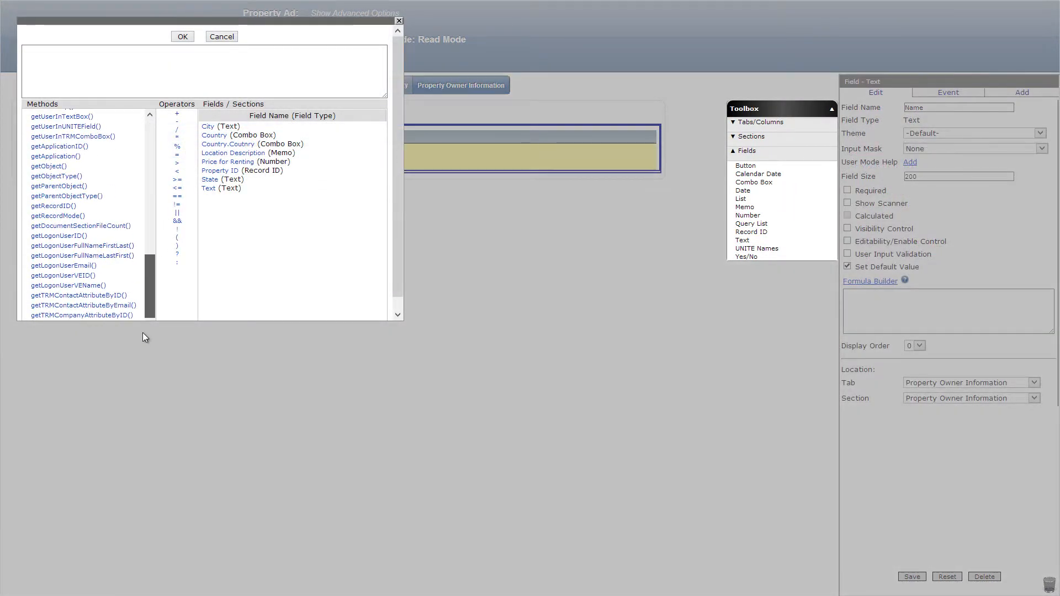
{"action": "left_click", "coordinate": [105, 245]}
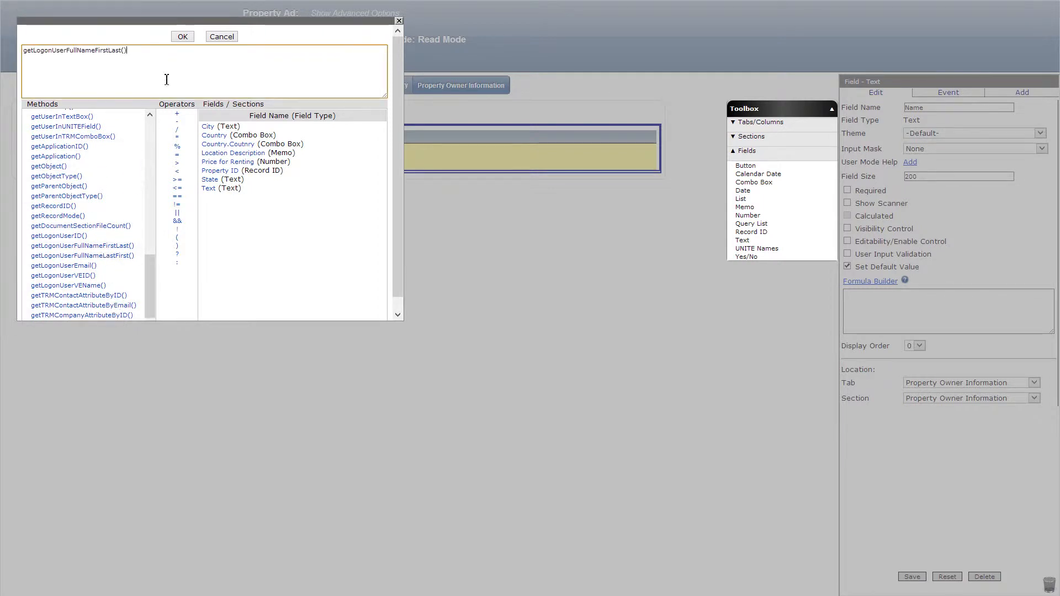
{"action": "left_click", "coordinate": [182, 37]}
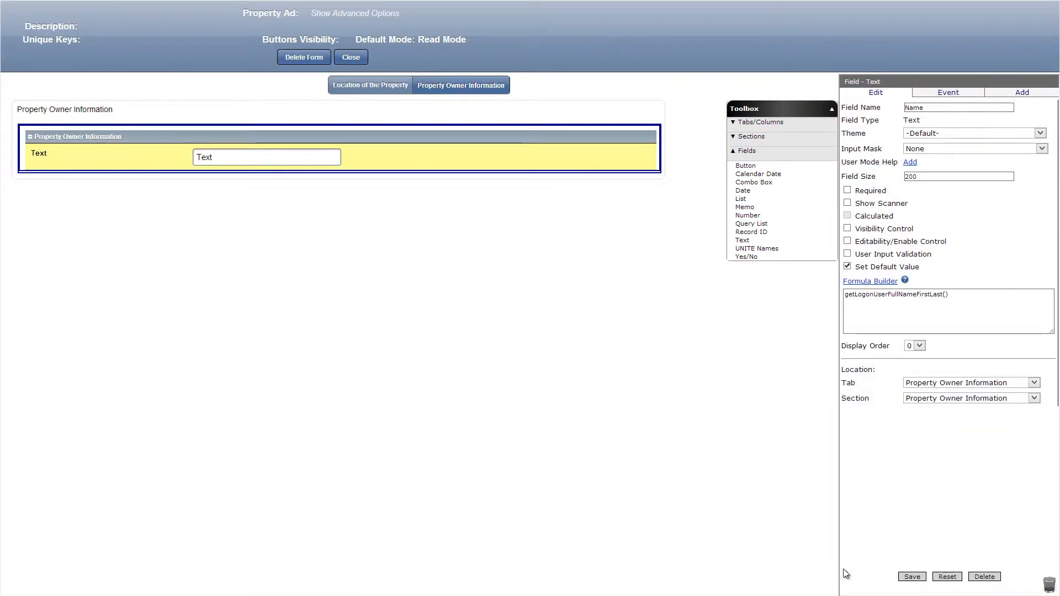
{"action": "left_click", "coordinate": [907, 578]}
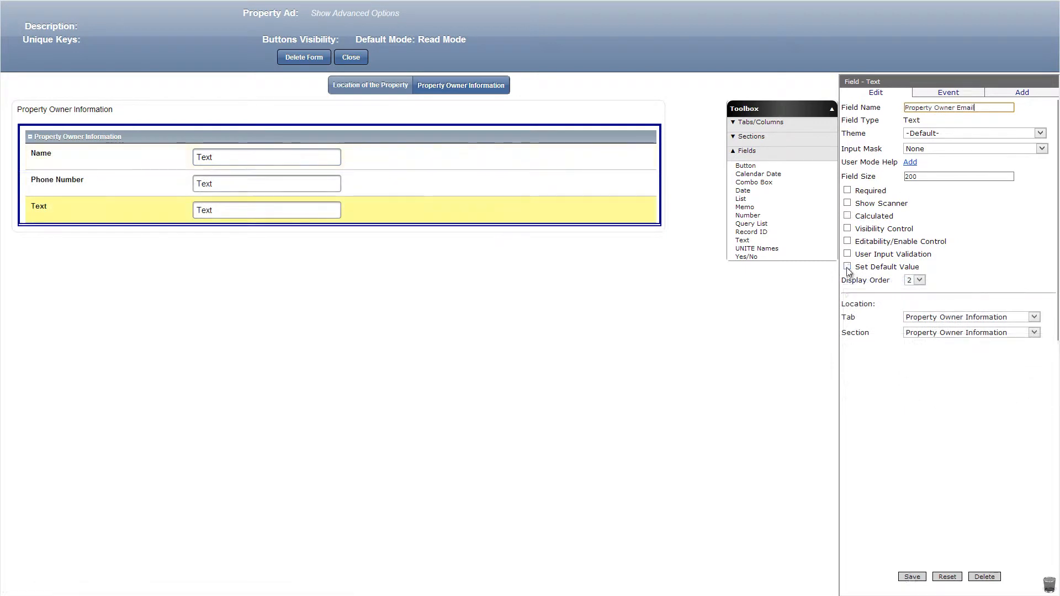
Set the Property Owner Email text field's default value formula to getLogonUserEmail() and save the field.
{"action": "left_click", "coordinate": [863, 282]}
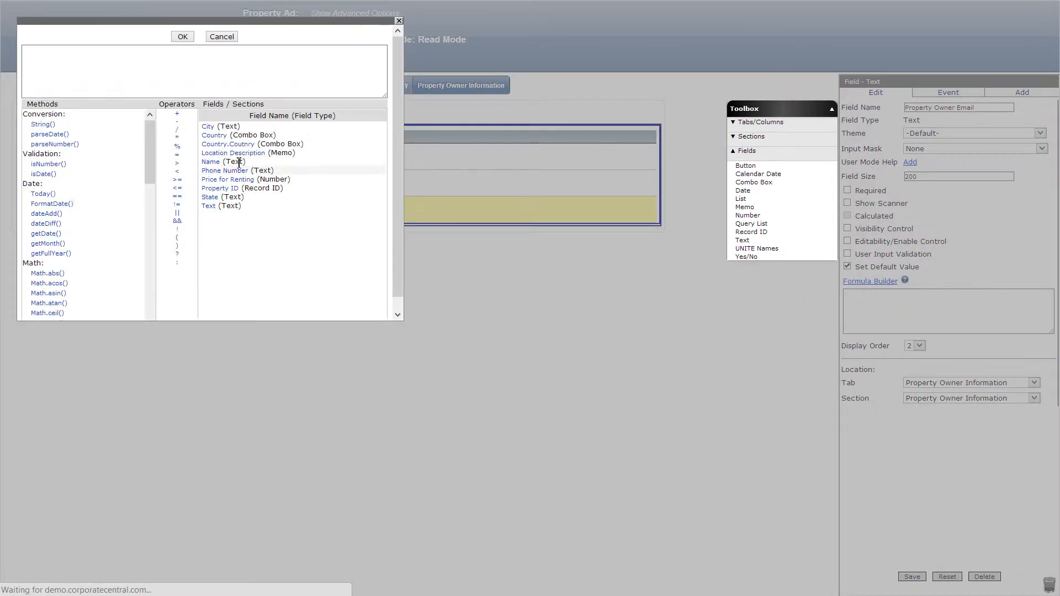
{"action": "left_click", "coordinate": [149, 238]}
{"action": "left_click", "coordinate": [148, 317]}
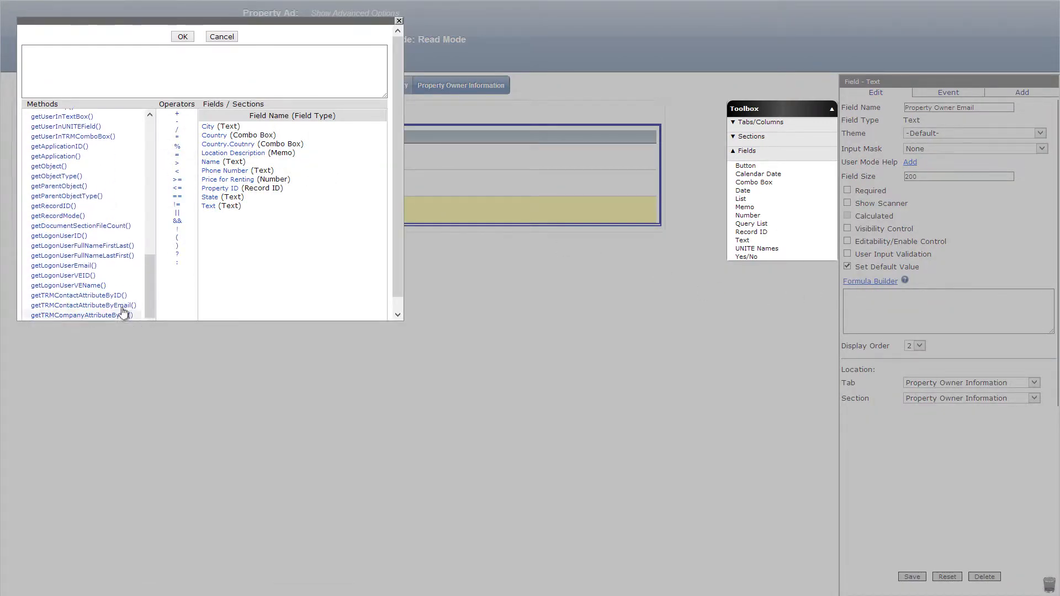
{"action": "left_click", "coordinate": [92, 267]}
{"action": "left_click", "coordinate": [182, 37]}
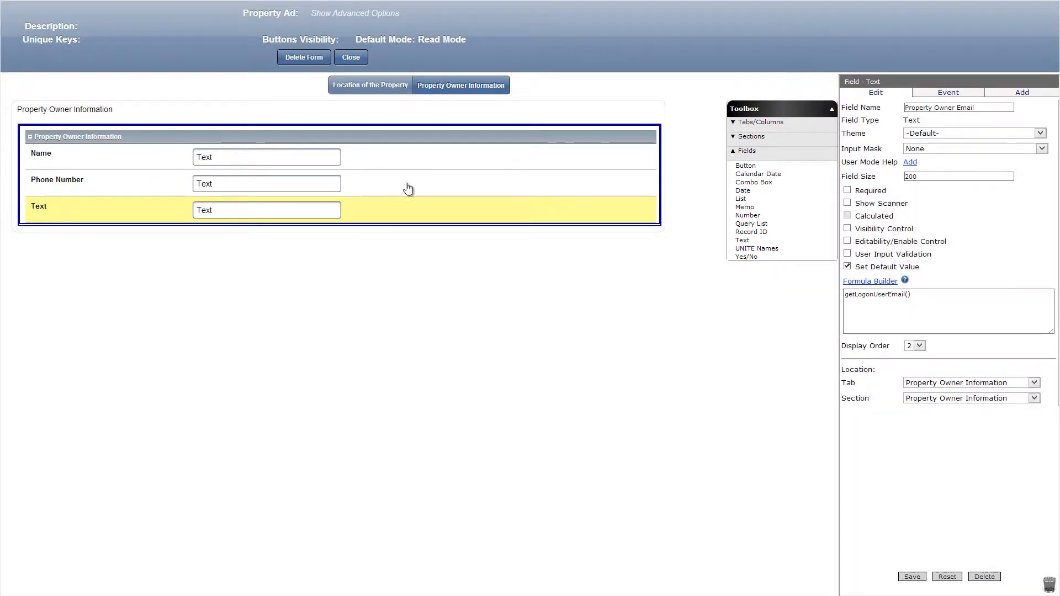
{"action": "left_click", "coordinate": [911, 577]}
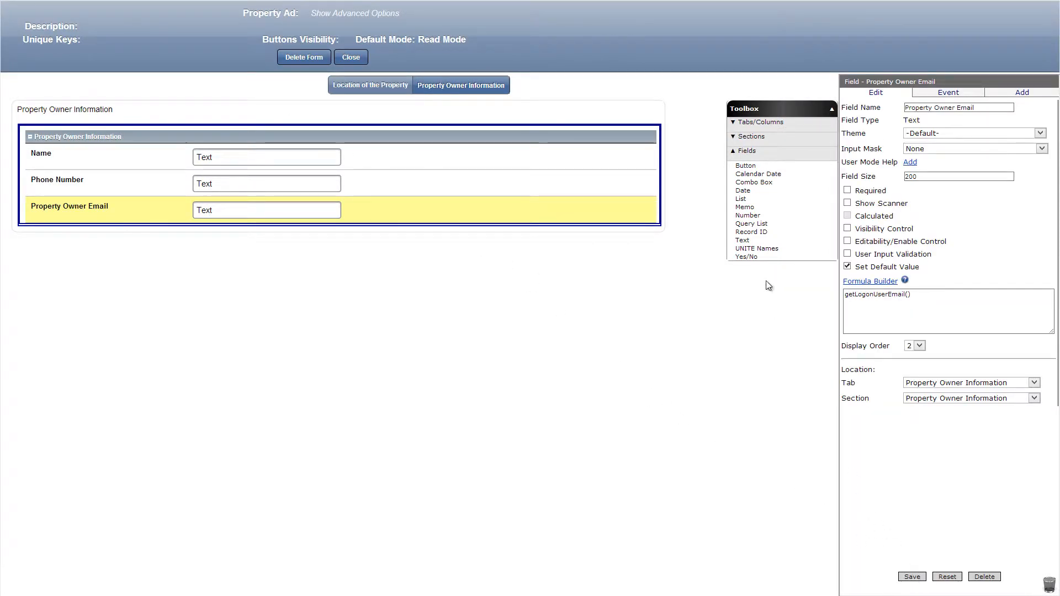
Add a text field named Property Address below the Property Owner Email field.
{"action": "left_click_drag", "start_coordinate": [742, 240], "coordinate": [699, 214]}
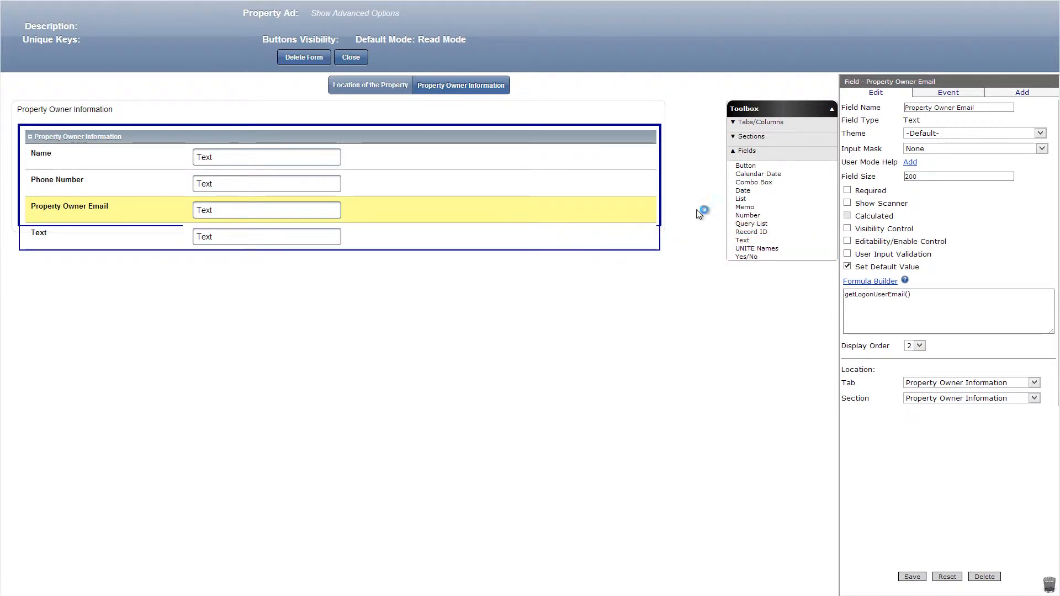
{"action": "double_click", "coordinate": [978, 108]}
{"action": "type", "text": "Property Address"}
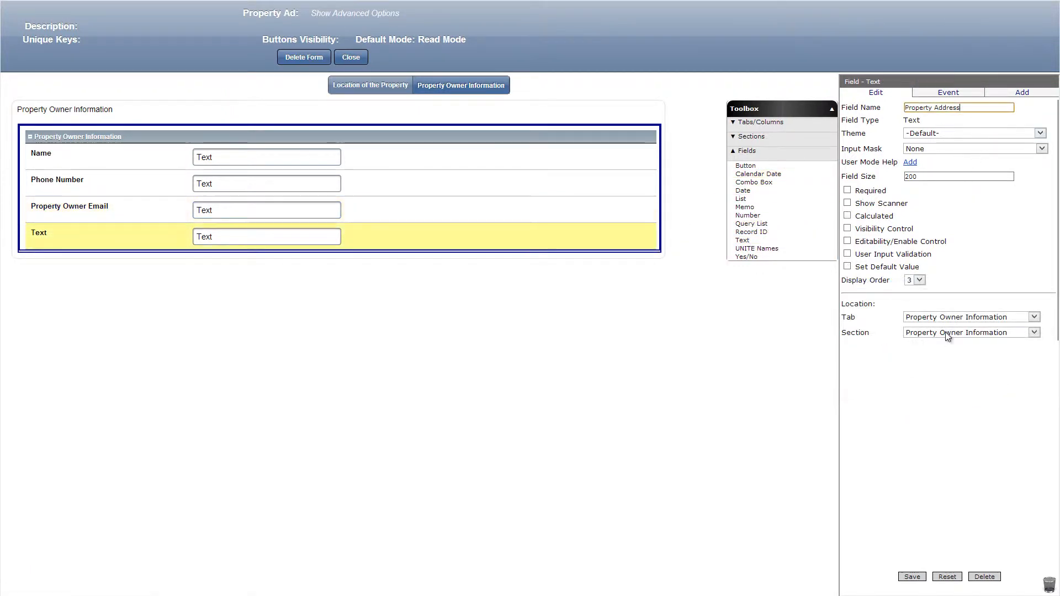
{"action": "left_click", "coordinate": [911, 576]}
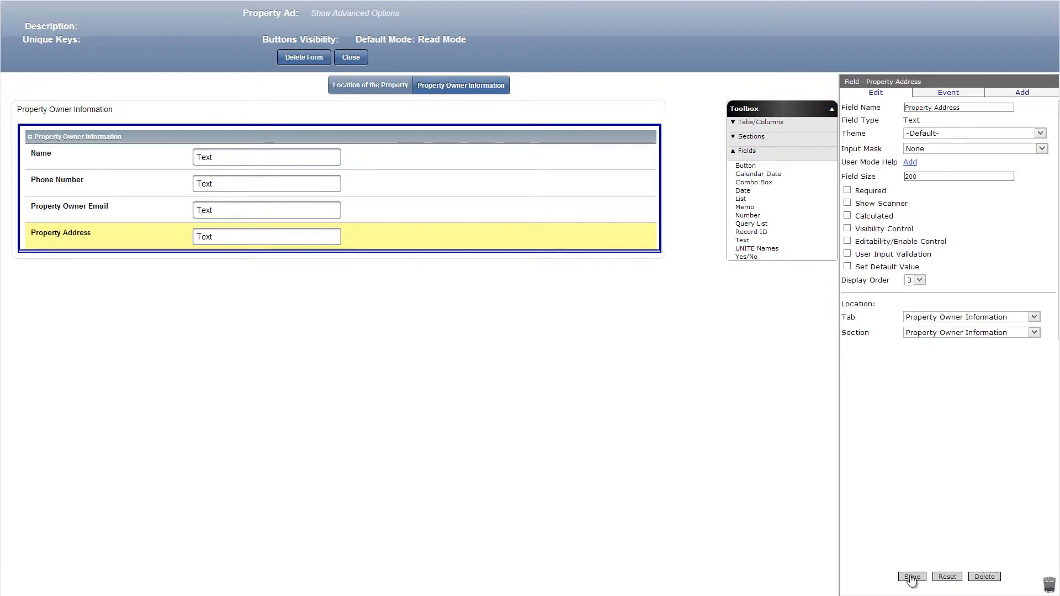
Add a third tab to the Property Ad form and name it Property Description.
{"action": "left_click", "coordinate": [761, 123]}
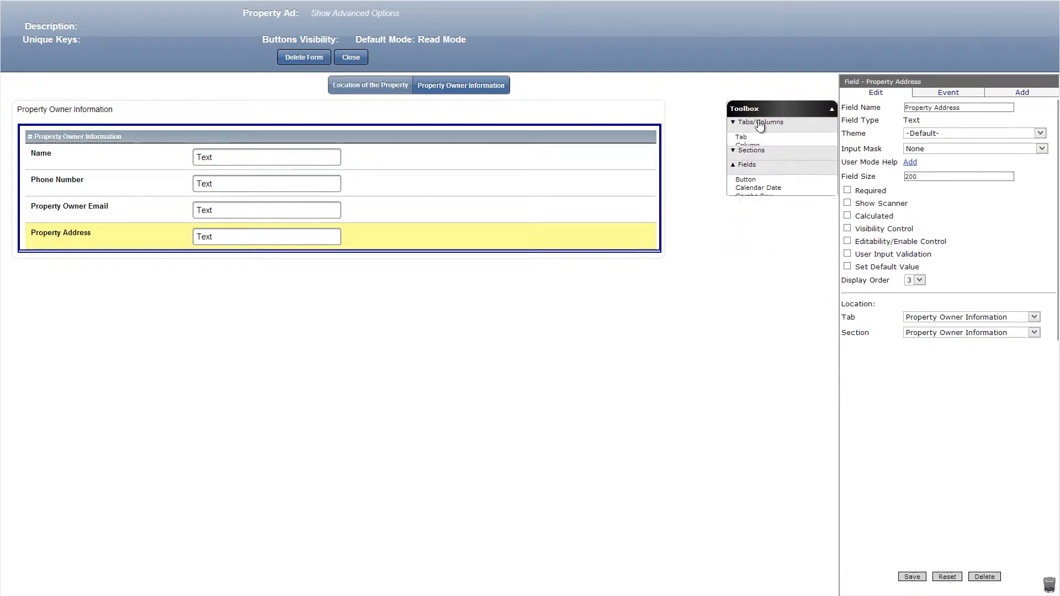
{"action": "left_click_drag", "start_coordinate": [742, 137], "coordinate": [568, 85]}
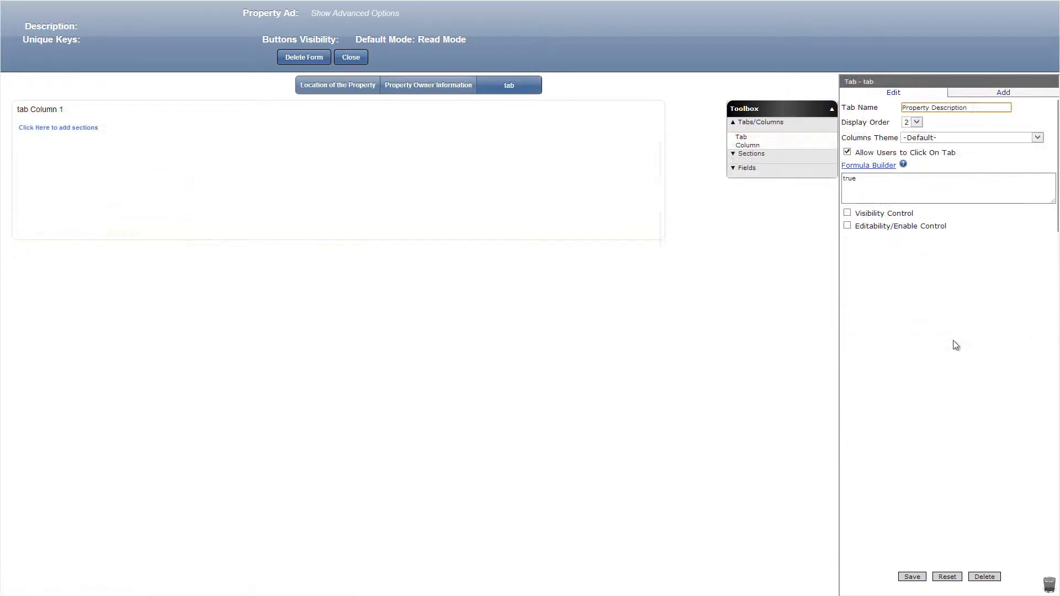
{"action": "left_click", "coordinate": [912, 576]}
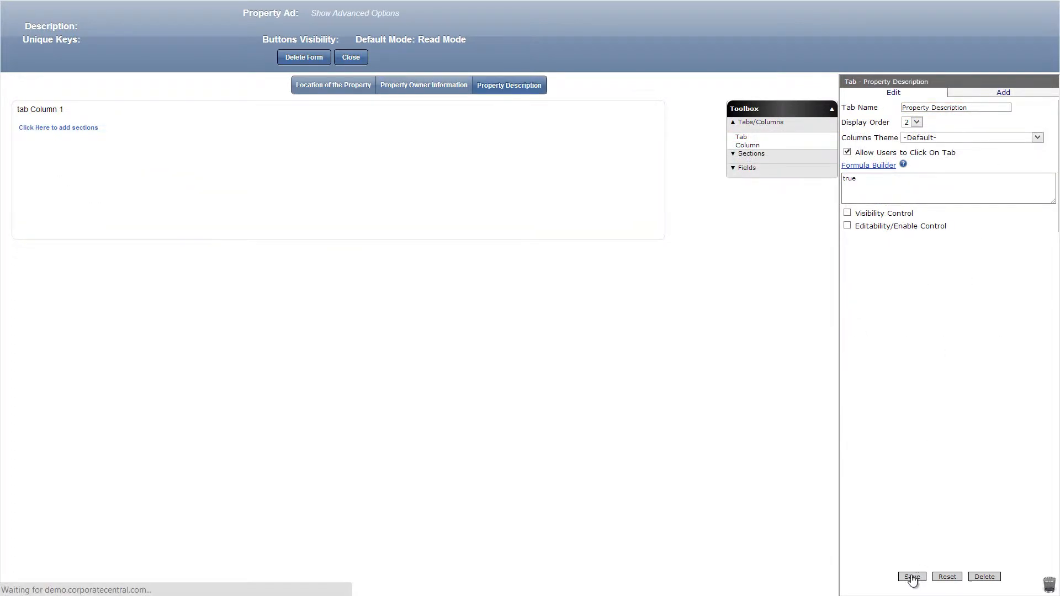
Rename the new tab's column to Property Description and add a Standard section named Property Description to it.
{"action": "left_click", "coordinate": [166, 115]}
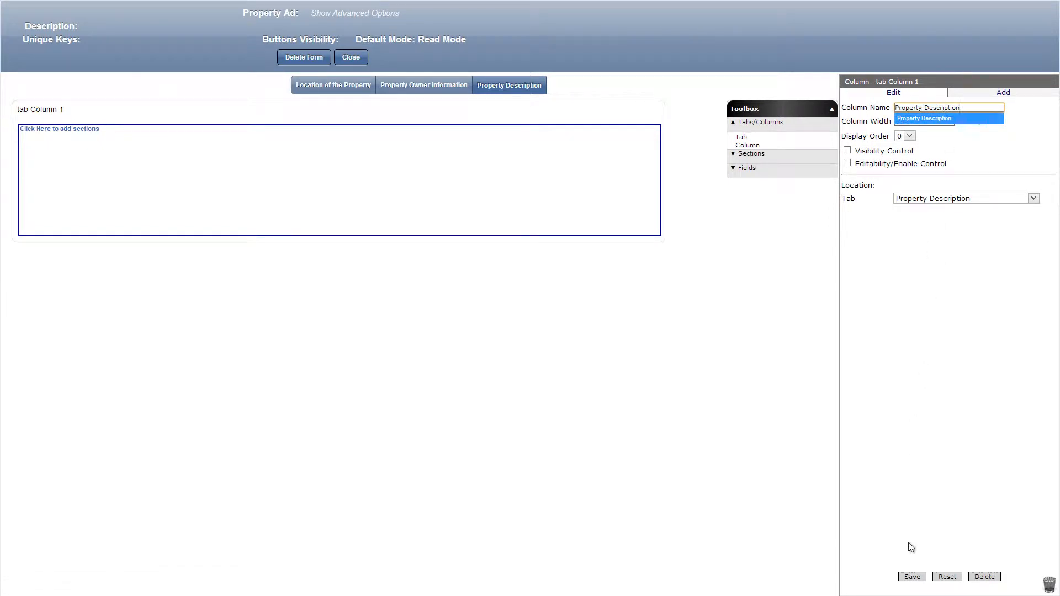
{"action": "left_click", "coordinate": [911, 576]}
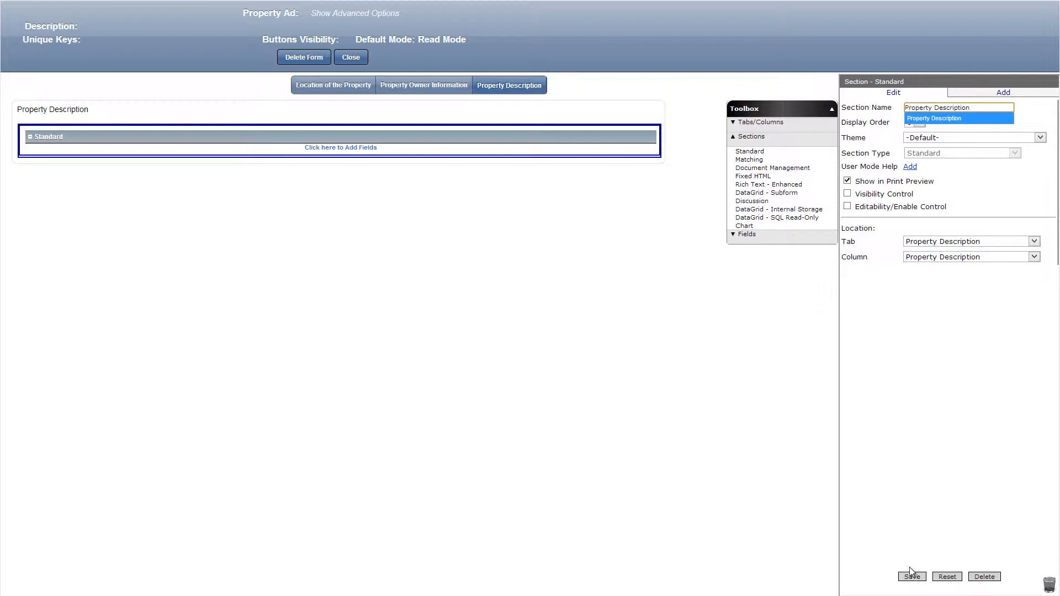
{"action": "left_click", "coordinate": [911, 575]}
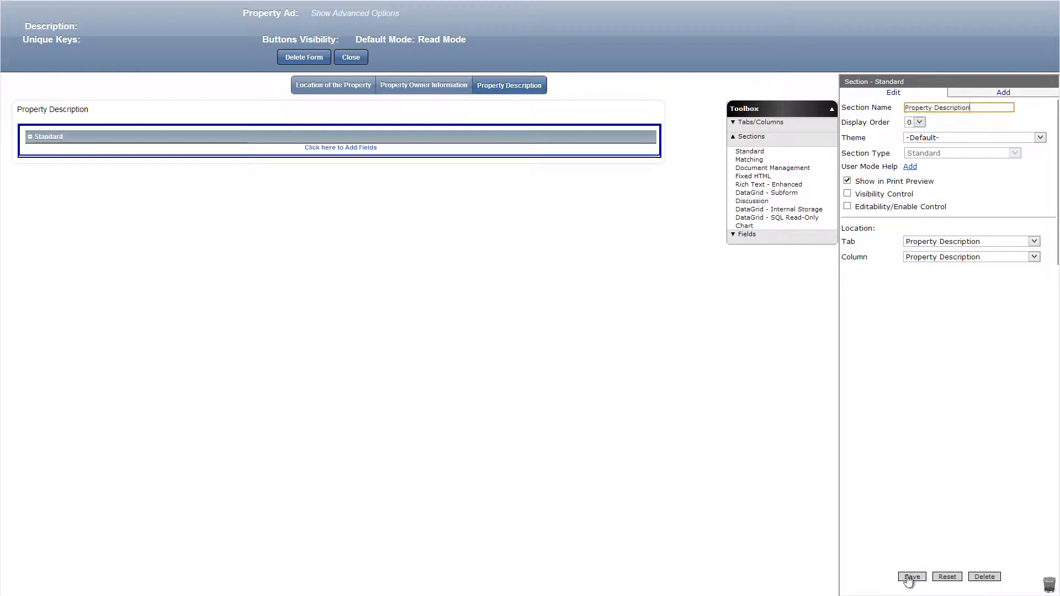
Add a list field named Property Type with the values Apartment, Bungalow, Full Size House, Townhome and Ranch.
{"action": "left_click", "coordinate": [796, 242]}
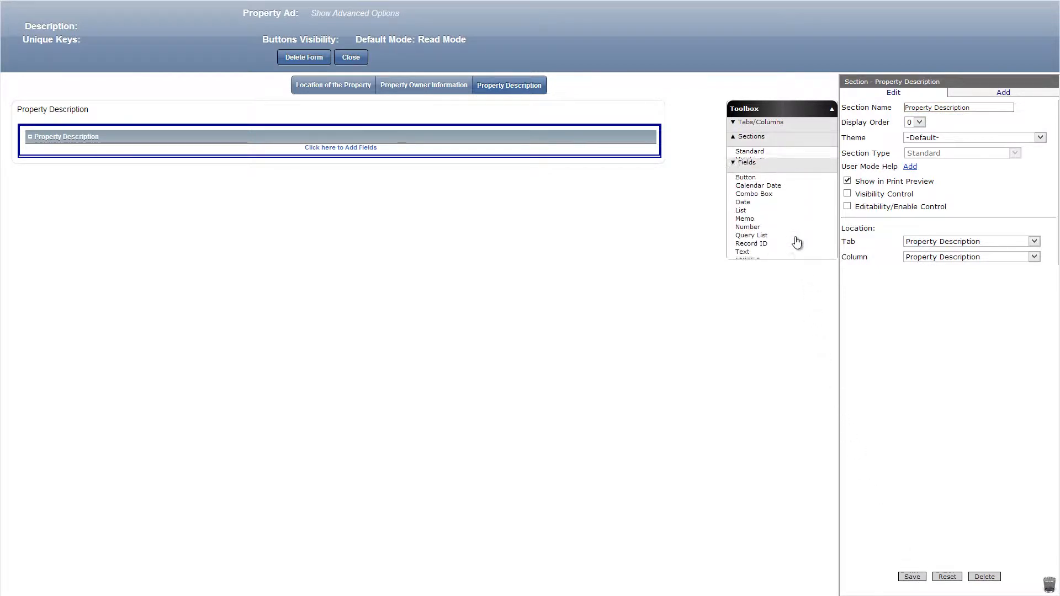
{"action": "left_click_drag", "start_coordinate": [756, 199], "coordinate": [626, 144]}
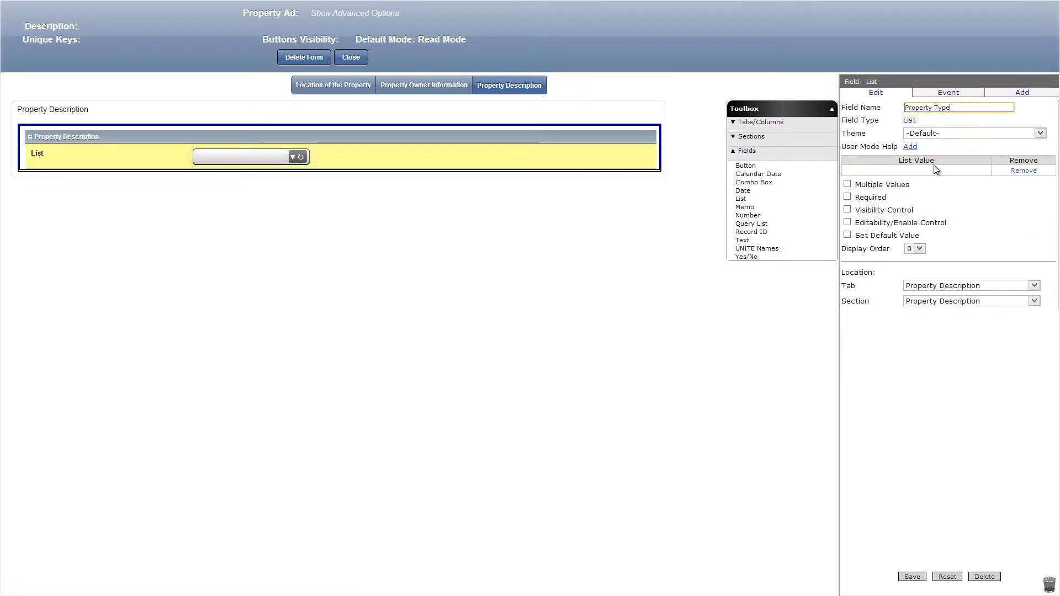
{"action": "left_click", "coordinate": [933, 171]}
{"action": "type", "text": "Apartment"}
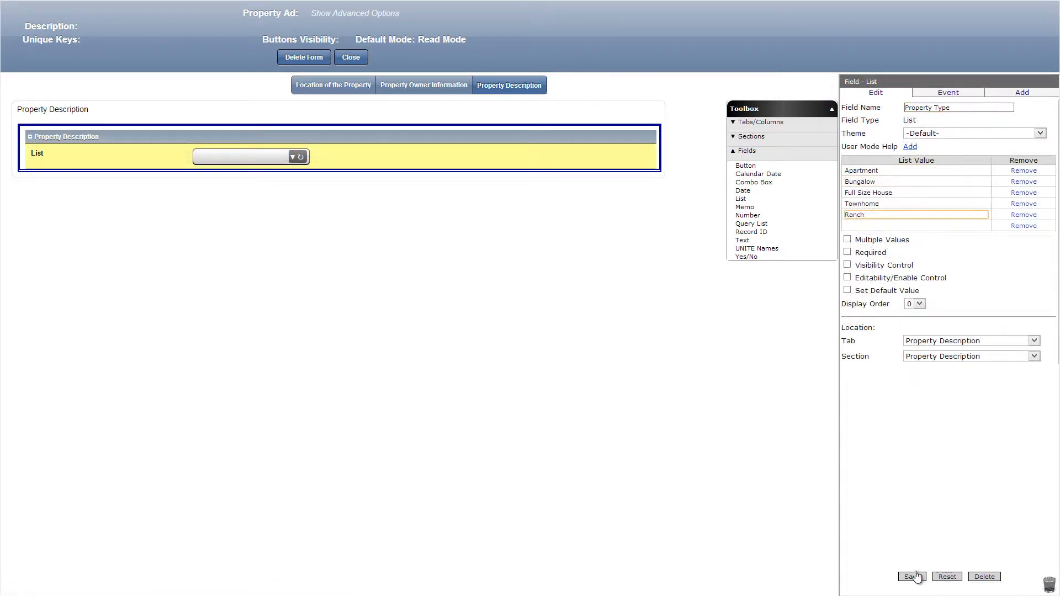
{"action": "left_click", "coordinate": [916, 577]}
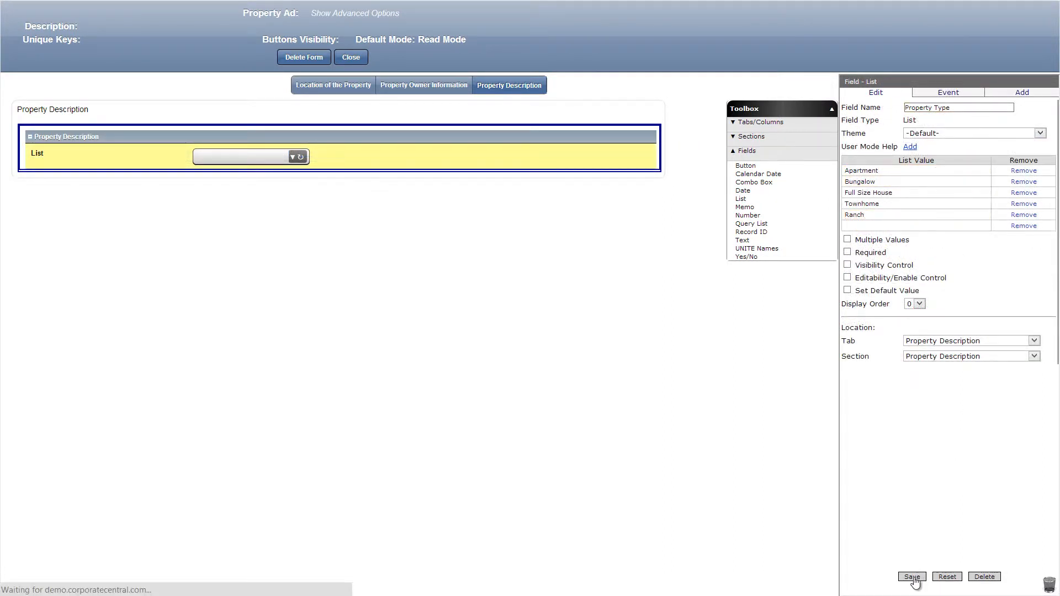
Add a list field named Bed/Bath with bed and bath combinations from 1 bed/1 bath to 4 bed/4 bath.
{"action": "left_click_drag", "start_coordinate": [750, 196], "coordinate": [620, 175]}
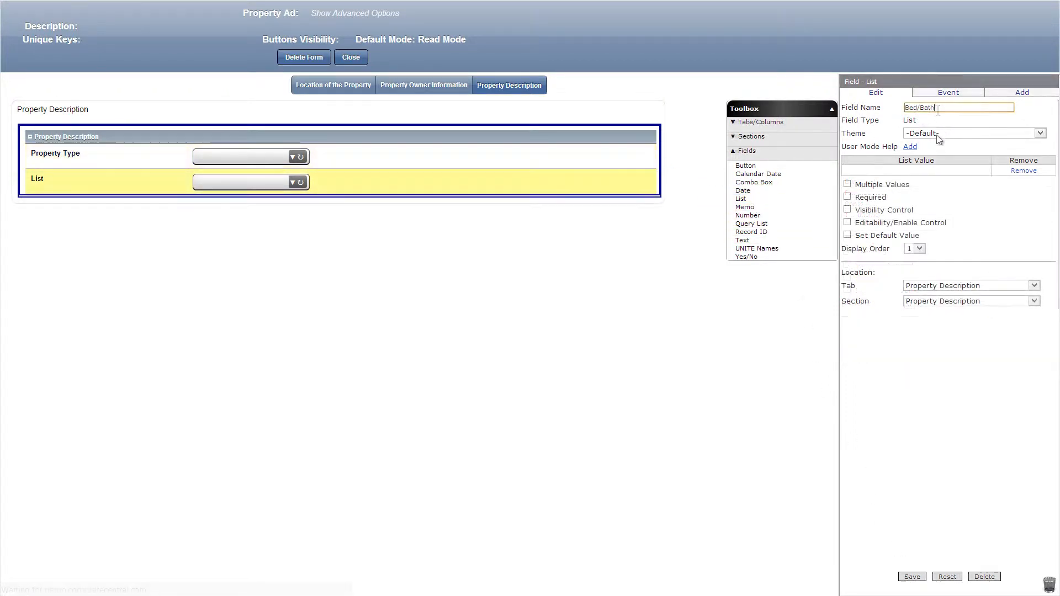
{"action": "left_click", "coordinate": [919, 174]}
{"action": "type", "text": "1 bed/1 bath"}
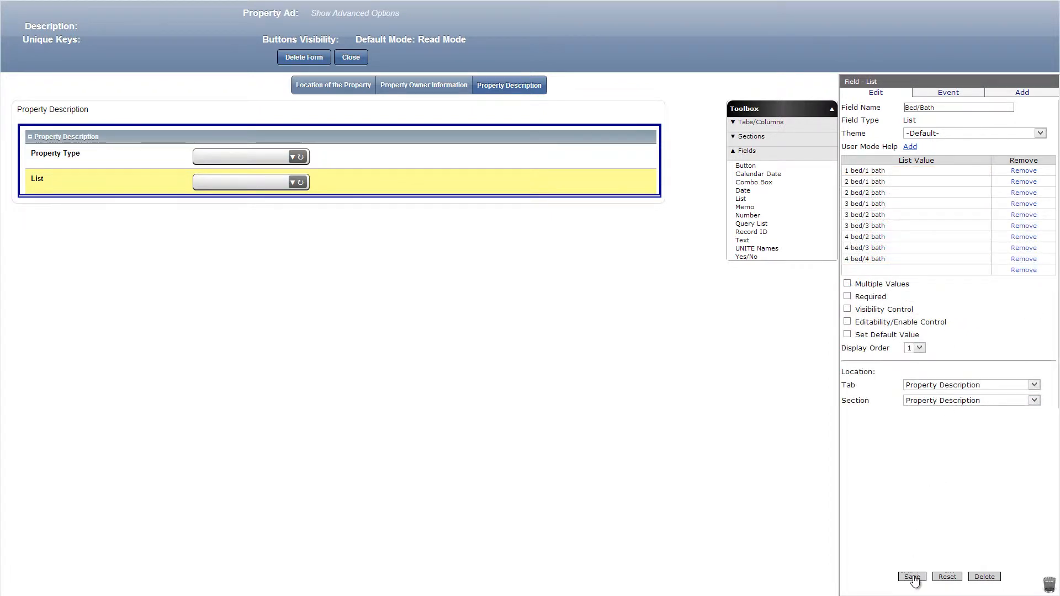
{"action": "left_click", "coordinate": [913, 577]}
Add list fields named Accommodates and Language We Speak, giving the latter language values from Arabic to Swahili.
{"action": "left_click_drag", "start_coordinate": [770, 199], "coordinate": [620, 206]}
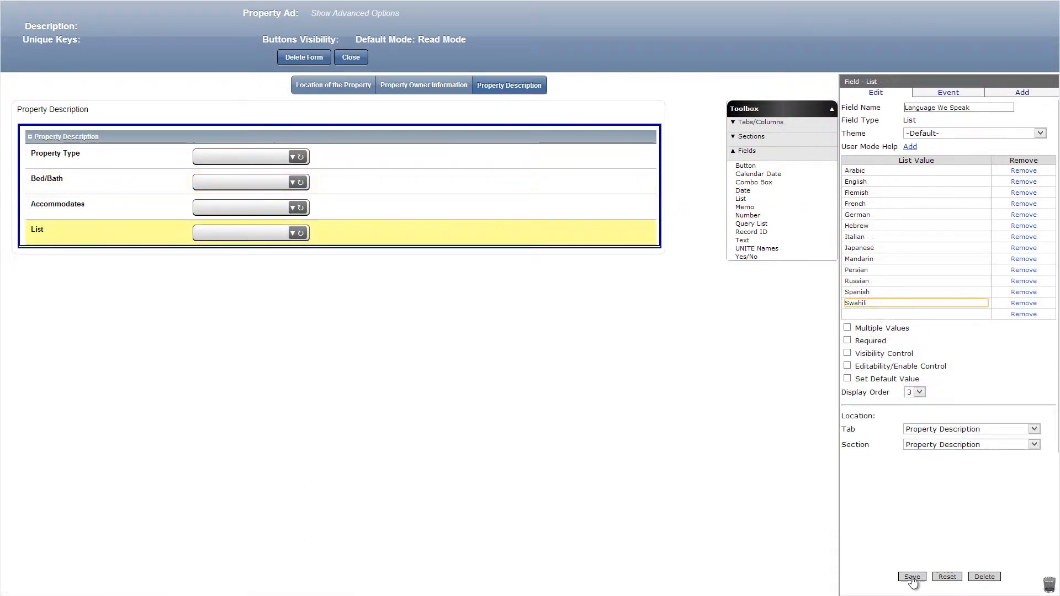
{"action": "left_click", "coordinate": [912, 576]}
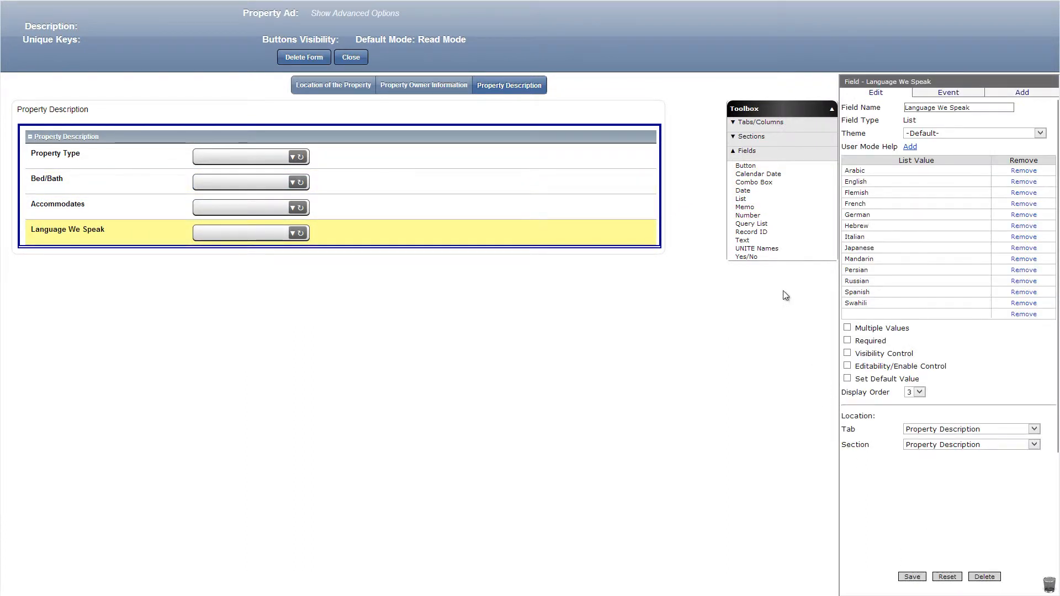
Add a text field named Floor Area and a Yes/No field named Furnished to the Property Description section.
{"action": "left_click_drag", "start_coordinate": [742, 240], "coordinate": [613, 264]}
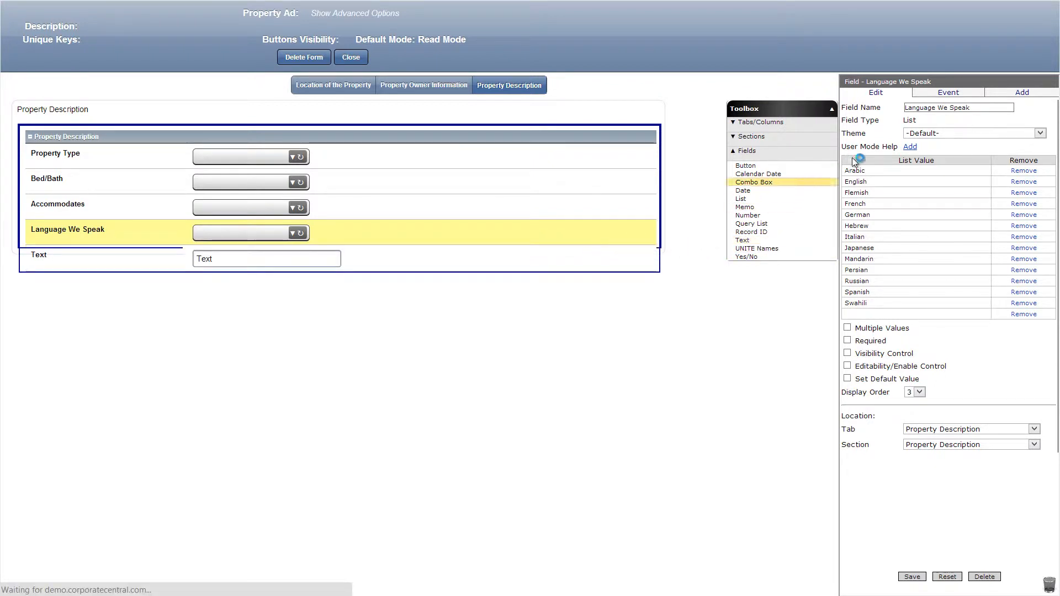
{"action": "left_click", "coordinate": [911, 575]}
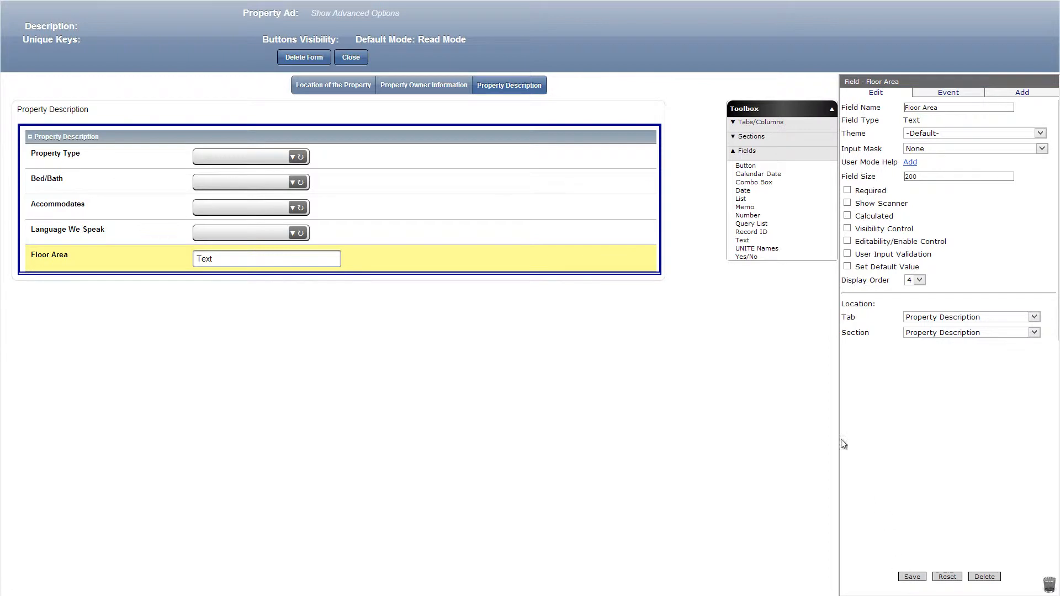
{"action": "left_click_drag", "start_coordinate": [746, 257], "coordinate": [612, 286]}
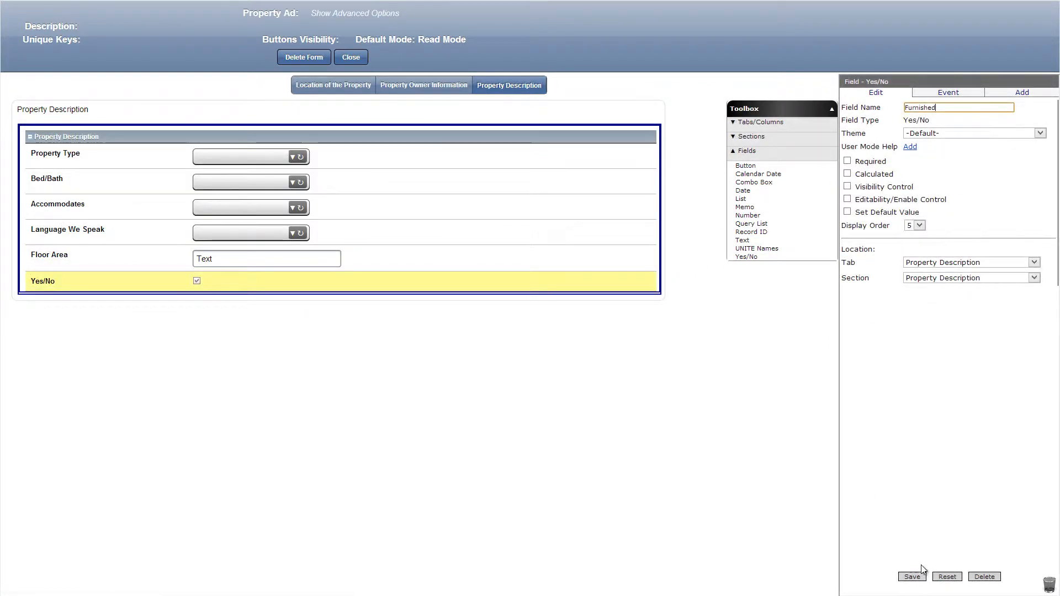
{"action": "left_click", "coordinate": [916, 576]}
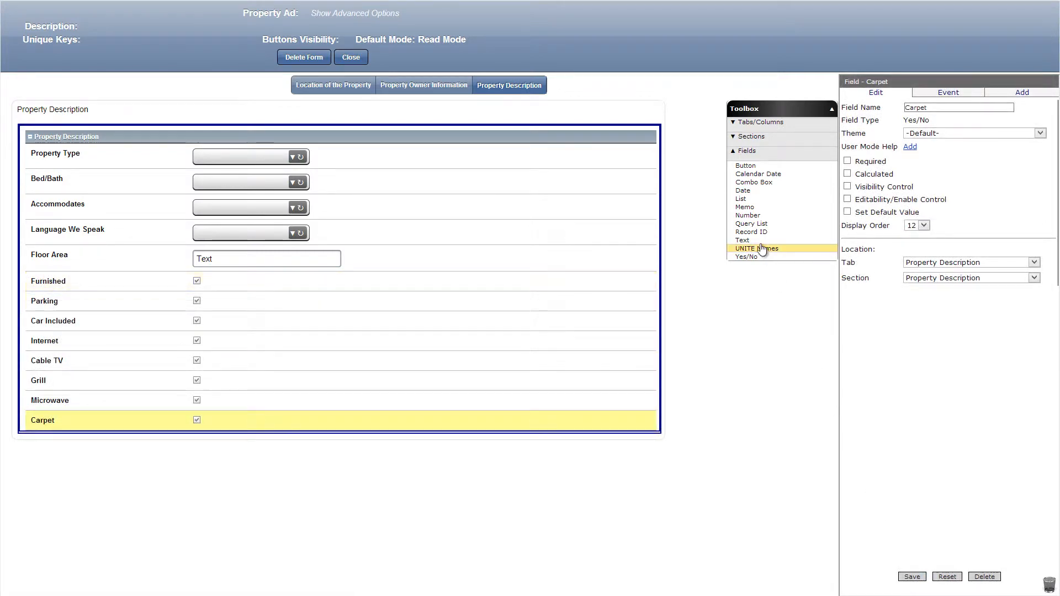
Add a text field named Preferred Destination below the Carpet field.
{"action": "left_click_drag", "start_coordinate": [754, 241], "coordinate": [551, 457]}
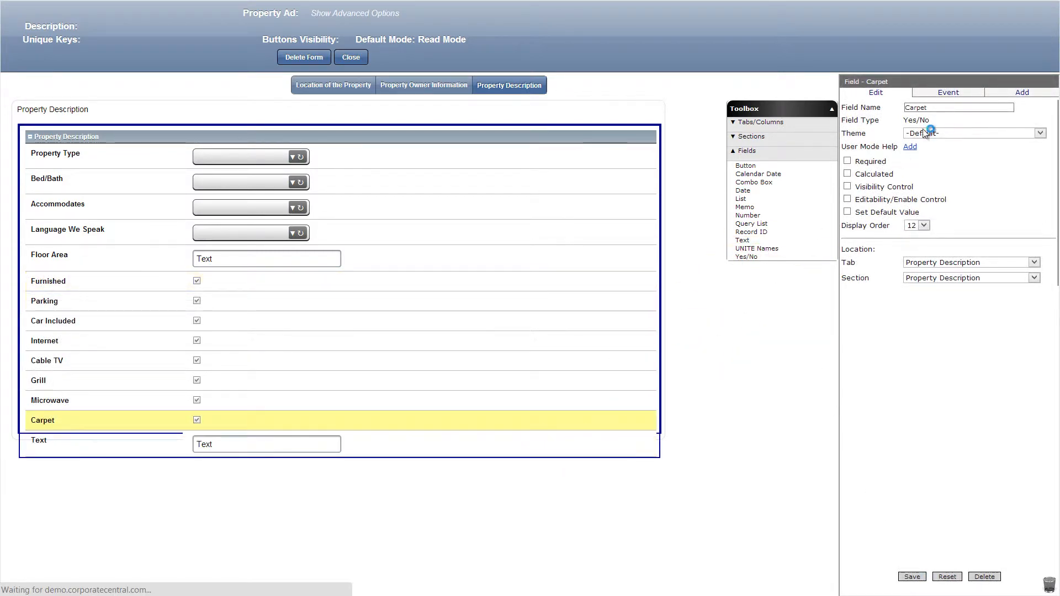
{"action": "type", "text": "Preferred Destination"}
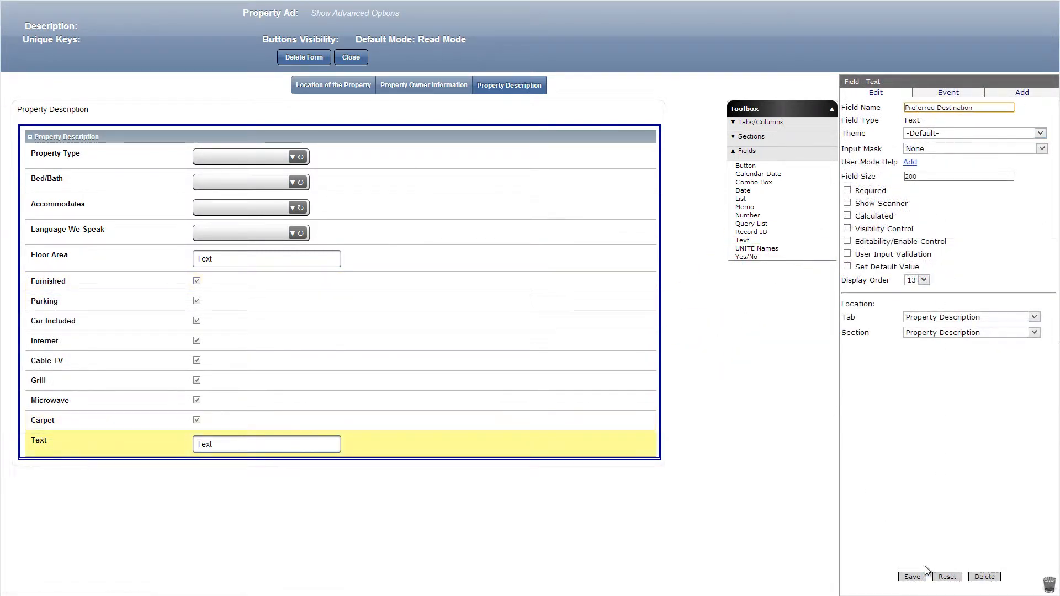
{"action": "left_click", "coordinate": [911, 577]}
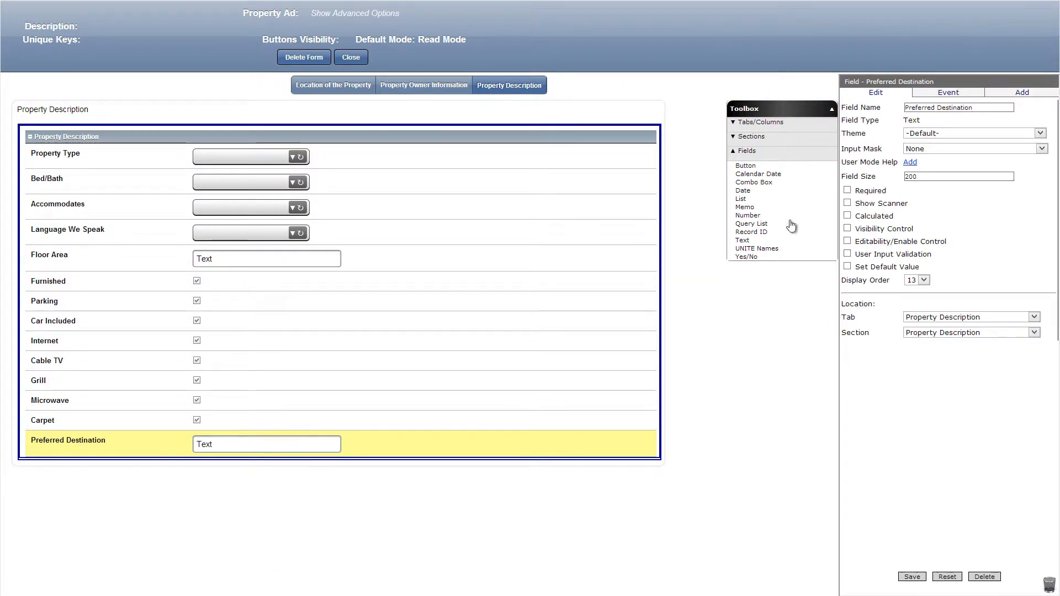
Add a tab named Property Overview after the Property Description tab.
{"action": "left_click", "coordinate": [754, 128]}
{"action": "left_click_drag", "start_coordinate": [743, 130], "coordinate": [562, 87]}
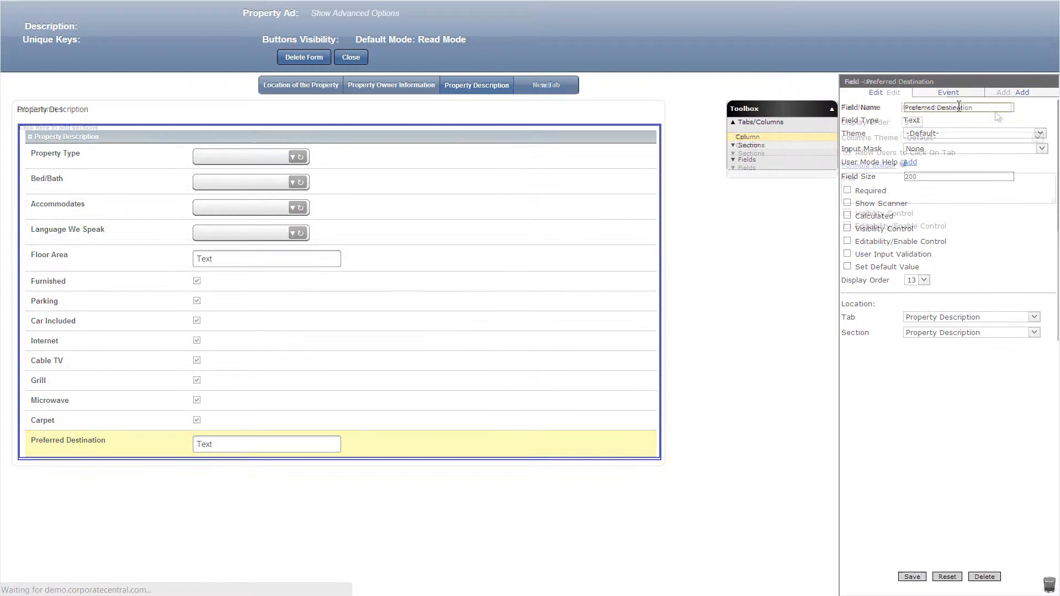
{"action": "type", "text": "Property Overview"}
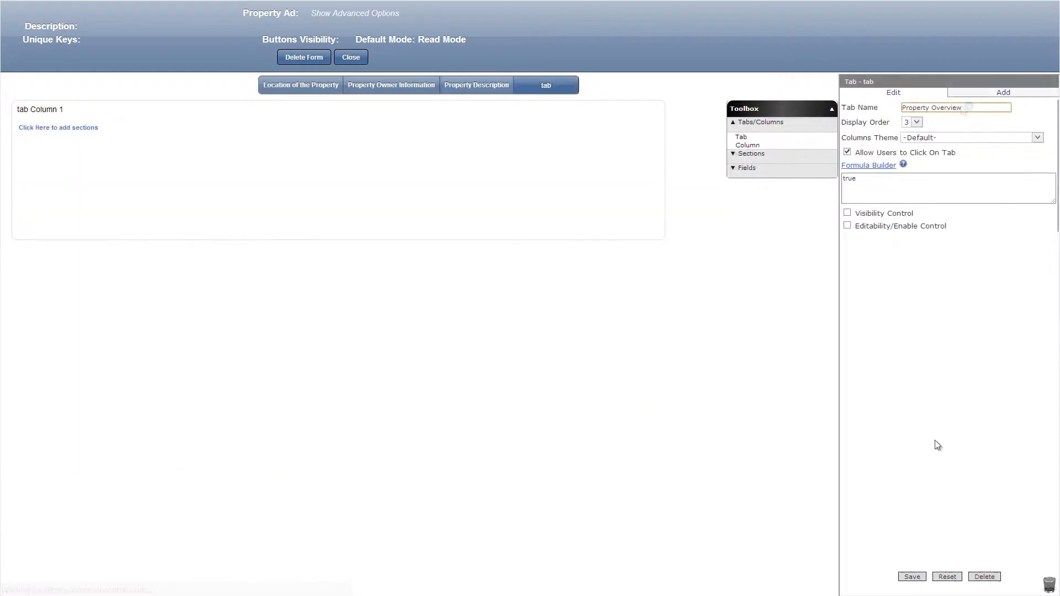
{"action": "left_click", "coordinate": [911, 576]}
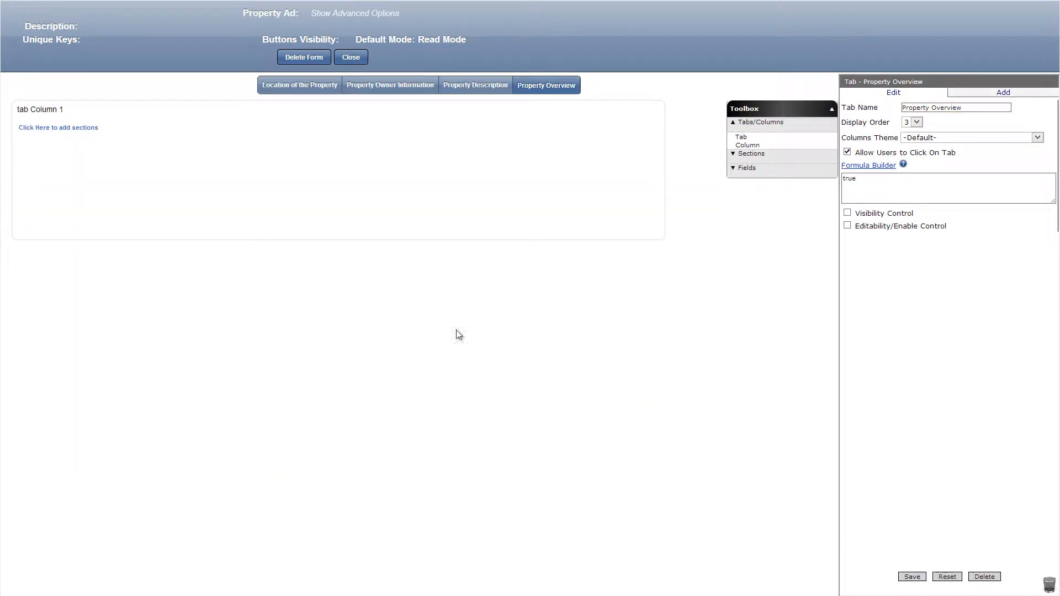
Set the Property Overview tab's column width to 50% and add a standard section named Property Overview to it.
{"action": "left_click", "coordinate": [84, 110]}
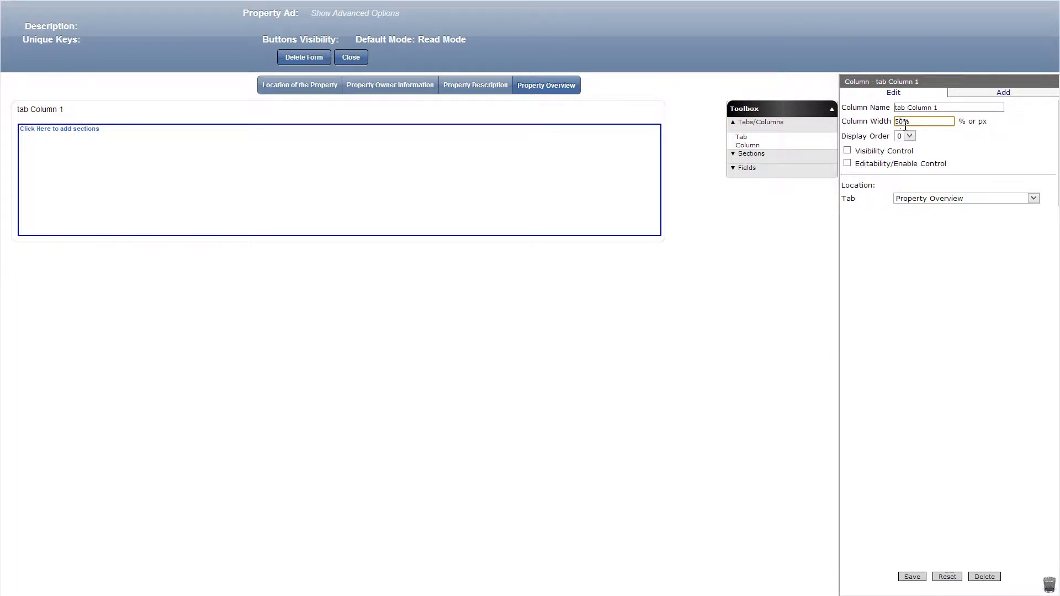
{"action": "left_click", "coordinate": [916, 579]}
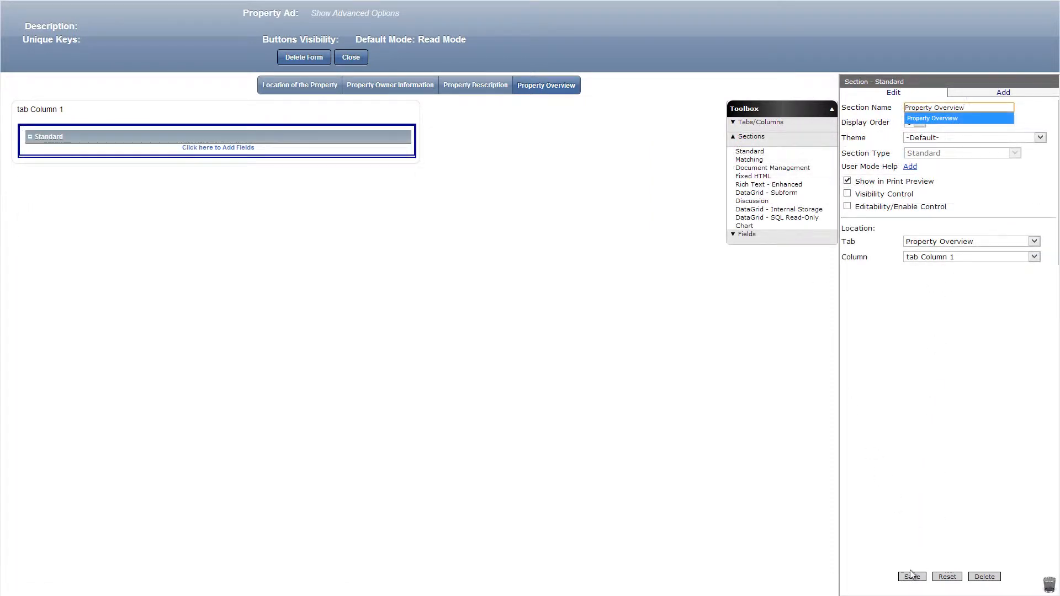
{"action": "left_click", "coordinate": [910, 576]}
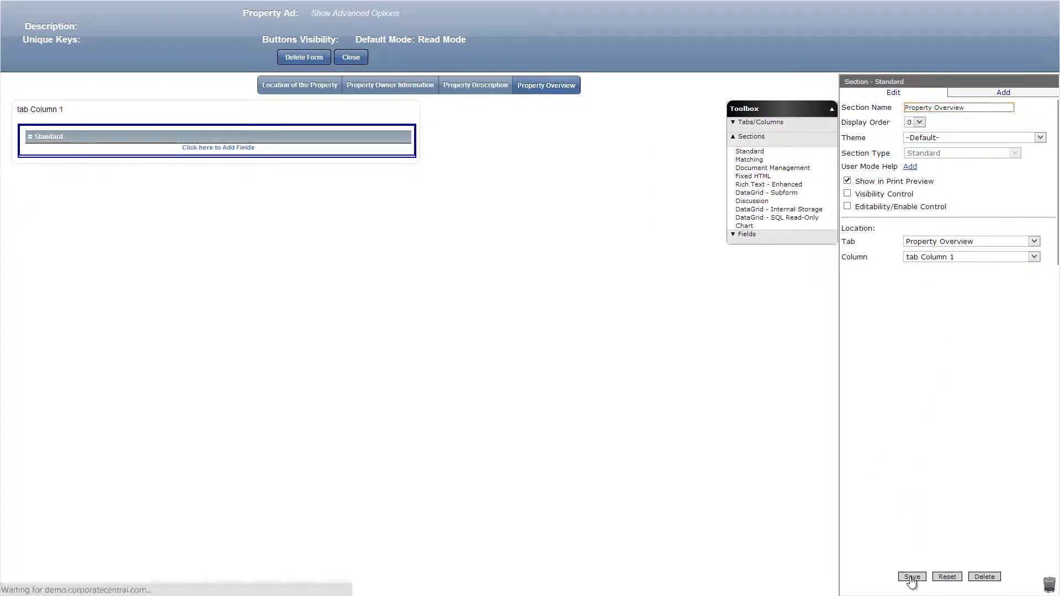
Add a calculated text field named Country: to the Property Overview section, using the formula [Country].
{"action": "left_click", "coordinate": [771, 236]}
{"action": "left_click_drag", "start_coordinate": [769, 241], "coordinate": [405, 158]}
{"action": "double_click", "coordinate": [958, 111]}
{"action": "type", "text": "Country:"}
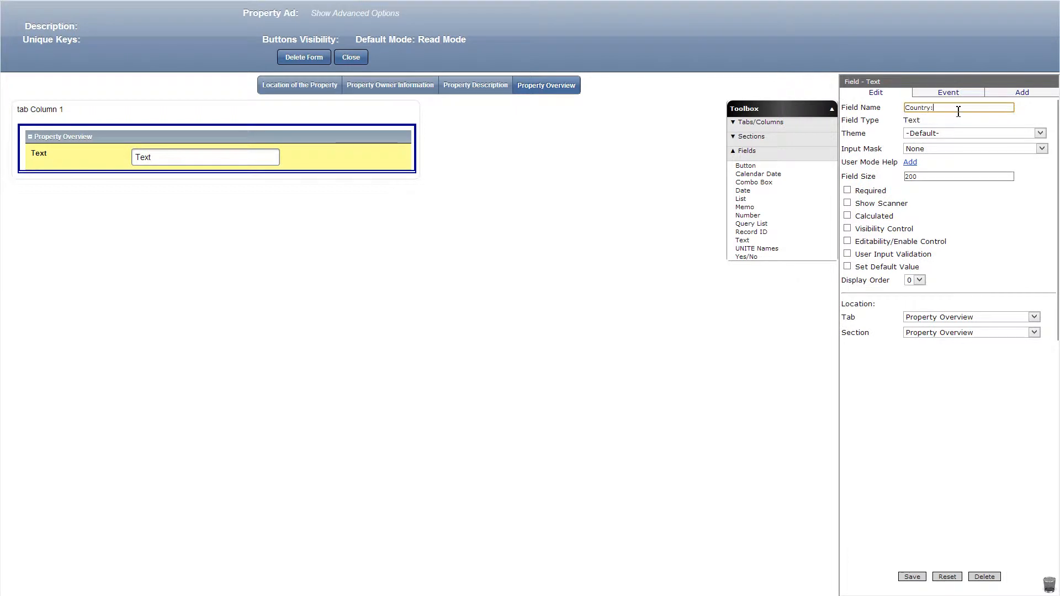
{"action": "left_click", "coordinate": [848, 216]}
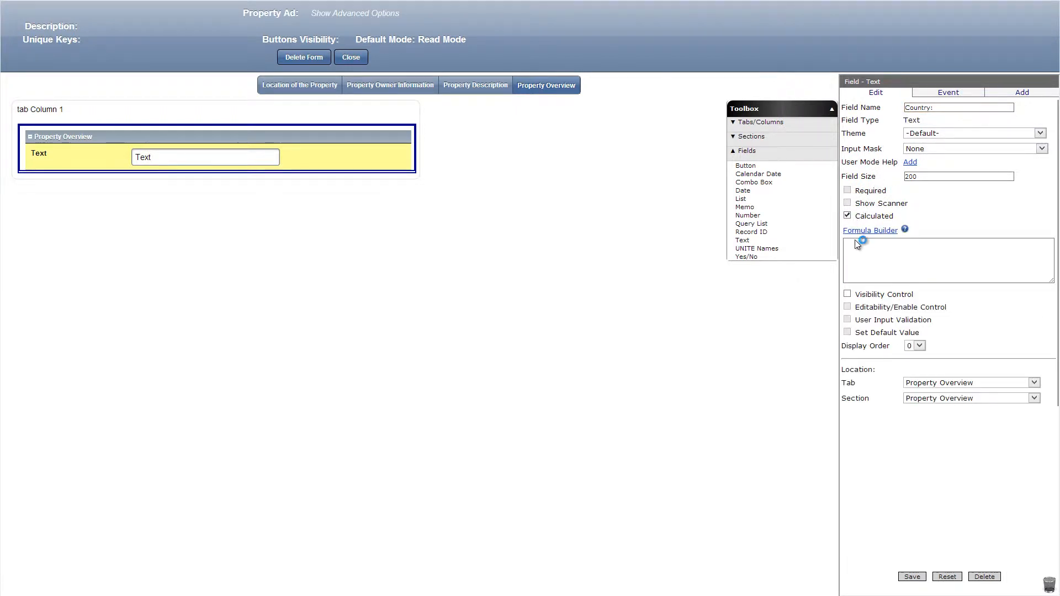
{"action": "left_click", "coordinate": [867, 231]}
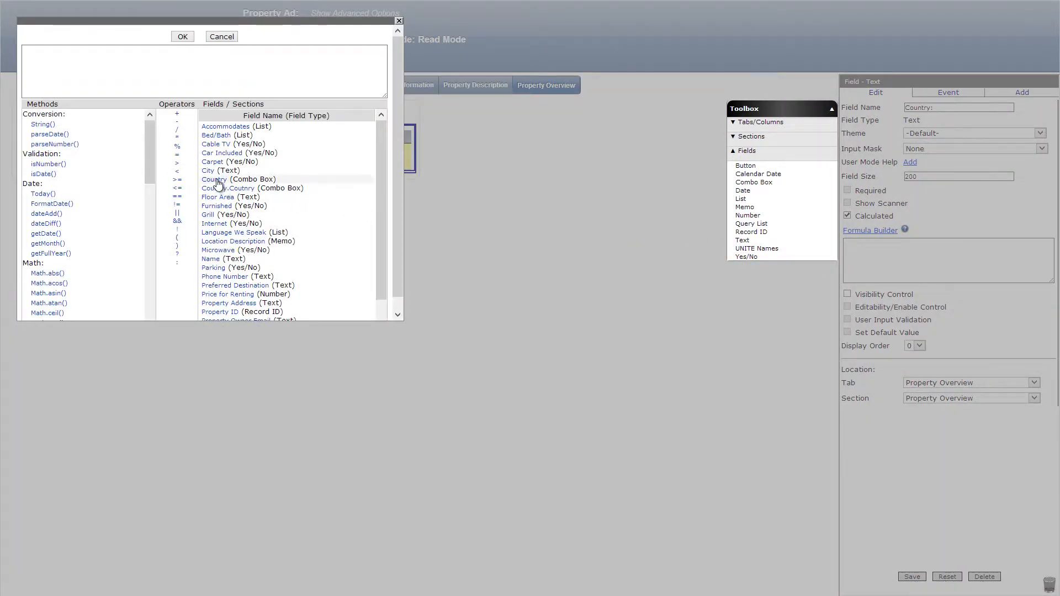
{"action": "left_click", "coordinate": [213, 179]}
{"action": "left_click", "coordinate": [183, 37]}
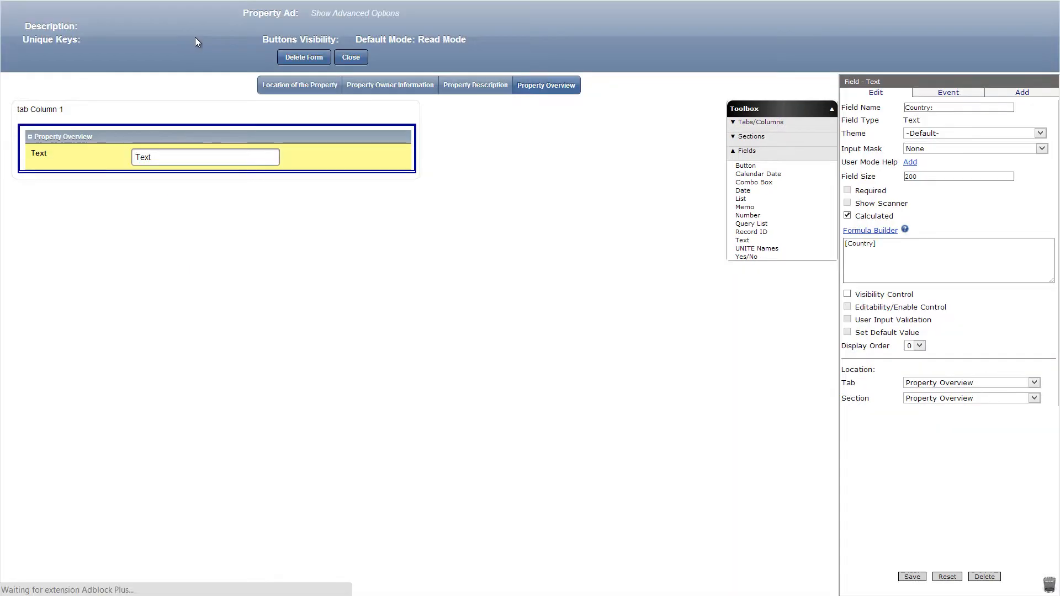
{"action": "left_click", "coordinate": [913, 577]}
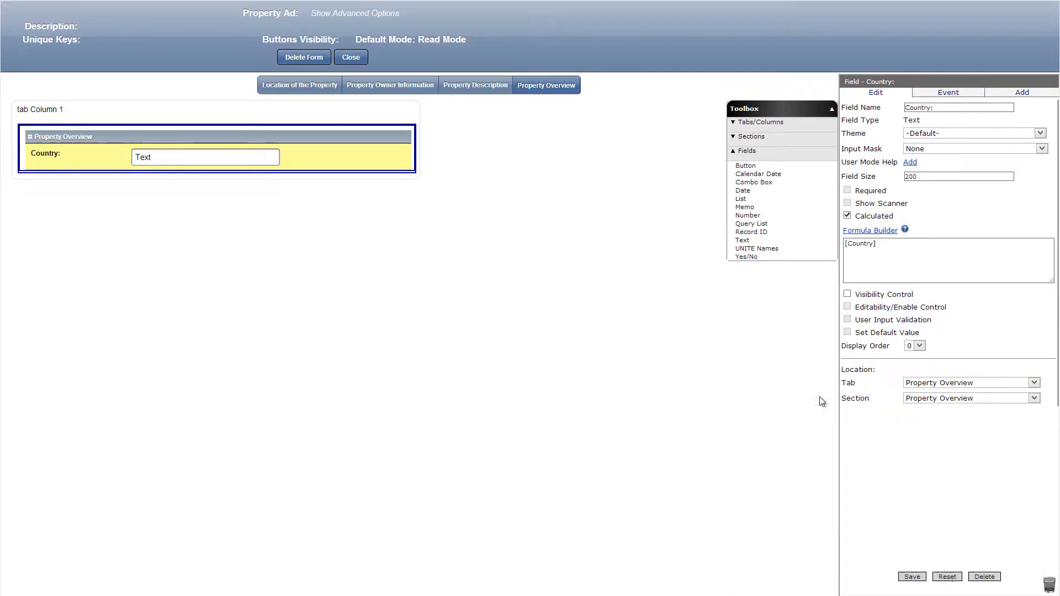
Add text fields State:, City:, Location Description:, Price for Renting: and Property ID:, calculating the last from [Property ID].
{"action": "left_click_drag", "start_coordinate": [742, 241], "coordinate": [359, 191]}
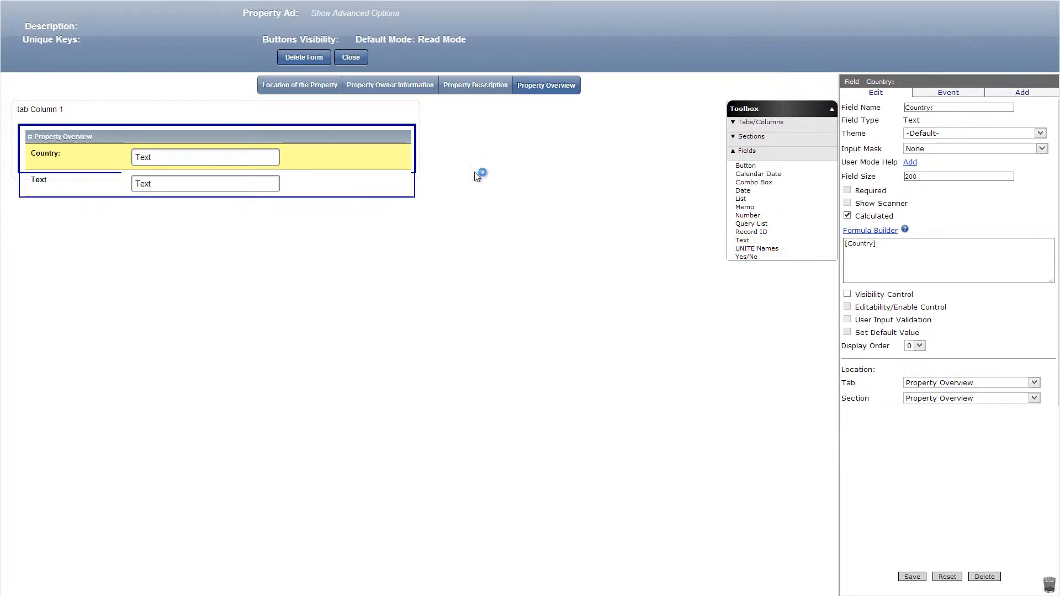
{"action": "left_click", "coordinate": [908, 578]}
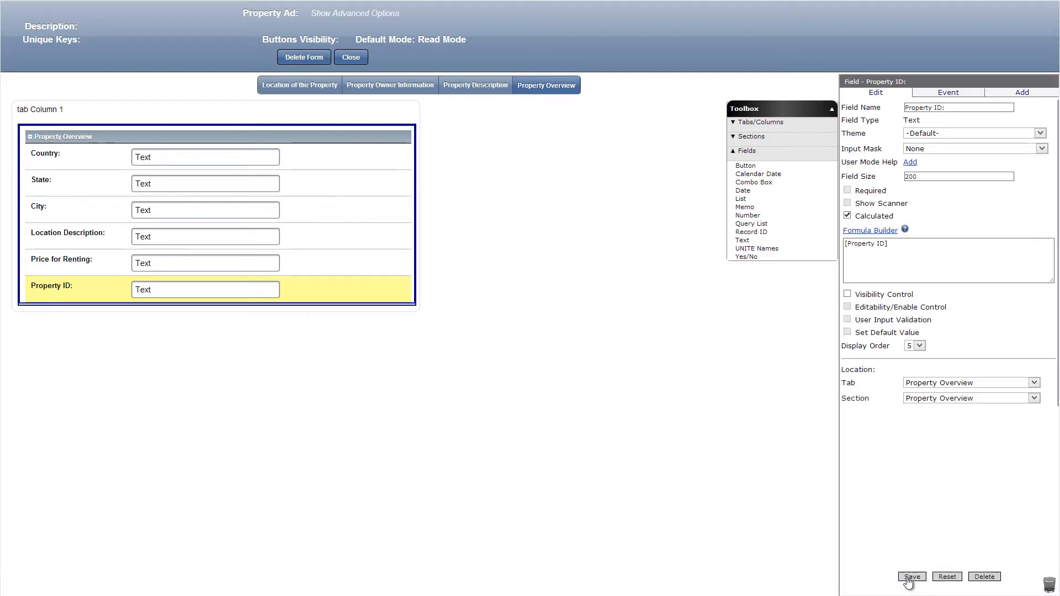
Add a standard section named Property Owner Information: below the Property Overview section.
{"action": "left_click", "coordinate": [751, 136]}
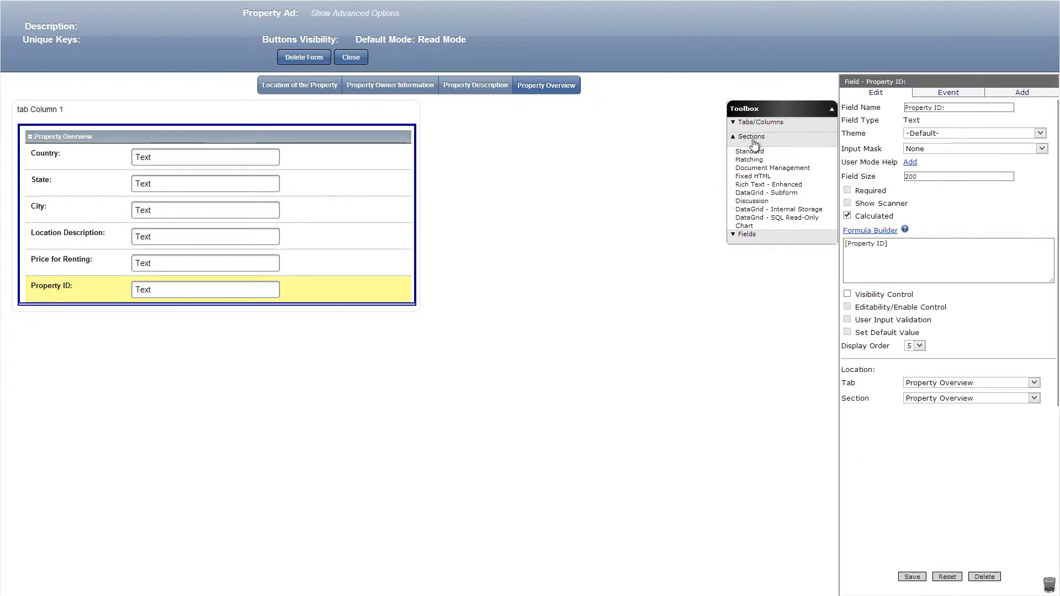
{"action": "left_click_drag", "start_coordinate": [749, 151], "coordinate": [419, 303]}
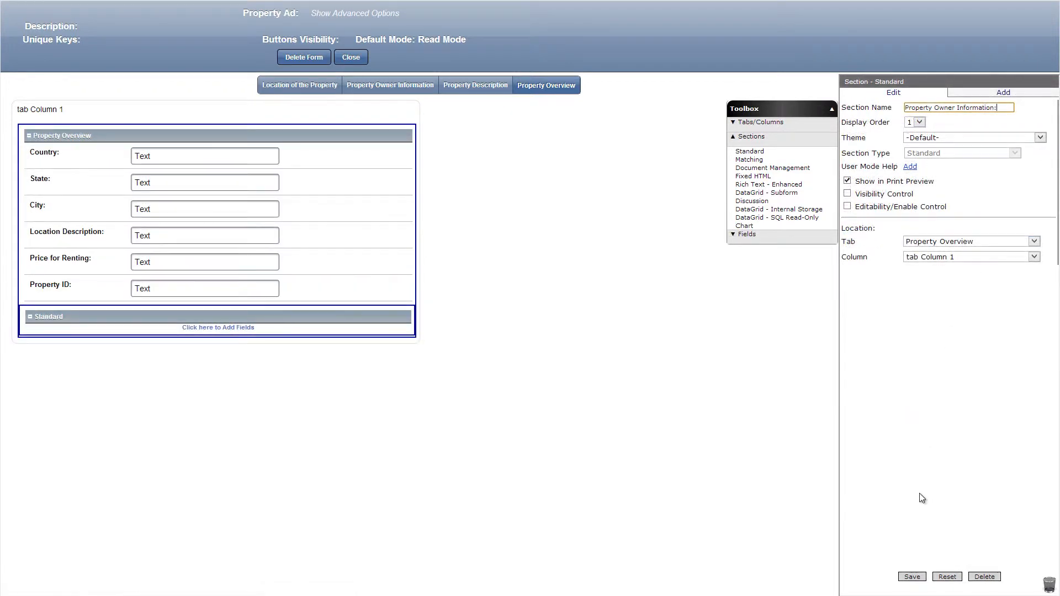
{"action": "left_click", "coordinate": [910, 576]}
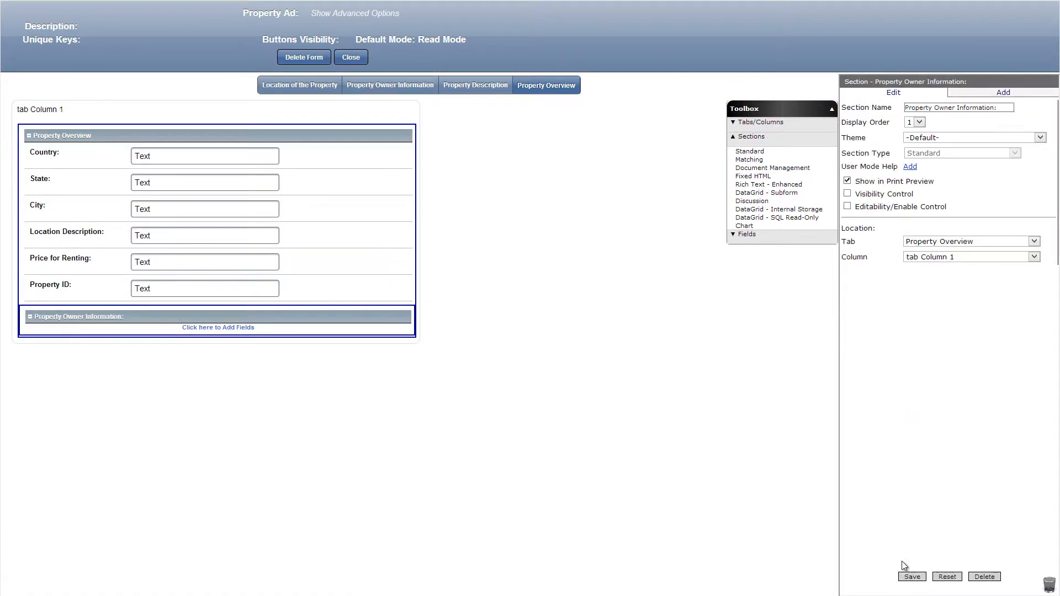
Add text fields Name:, Property Owner Email: and Phone Number: to the owner section, calculating the last from [Phone Number].
{"action": "left_click", "coordinate": [758, 241]}
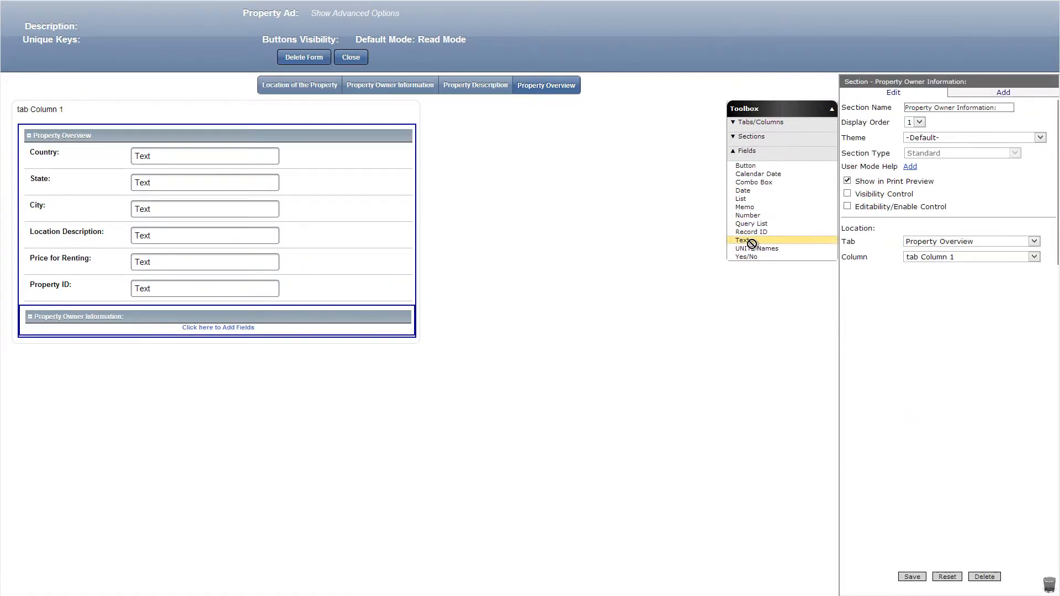
{"action": "left_click_drag", "start_coordinate": [747, 243], "coordinate": [333, 334]}
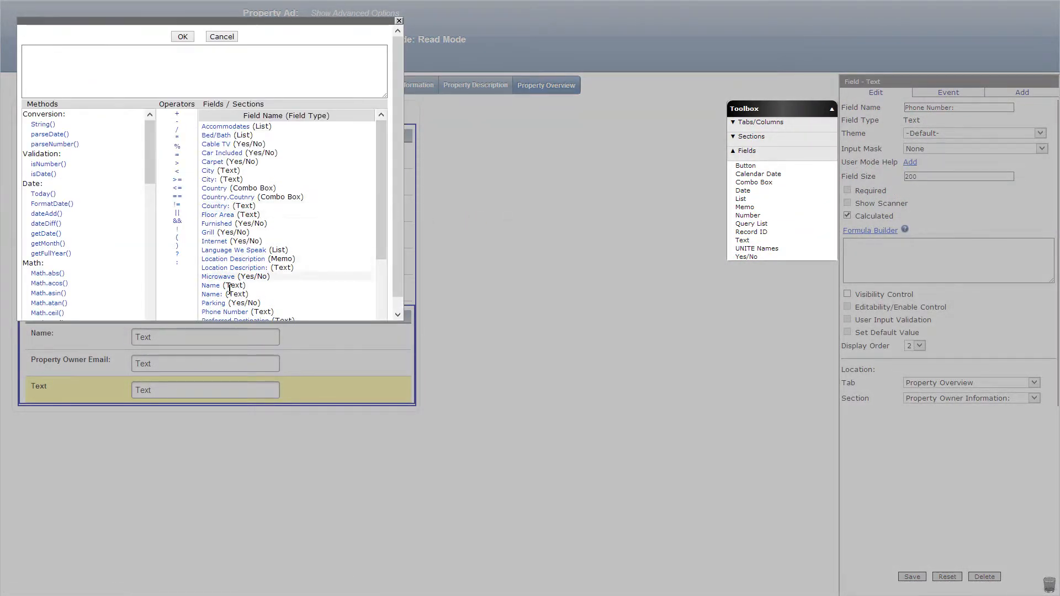
{"action": "left_click", "coordinate": [223, 312]}
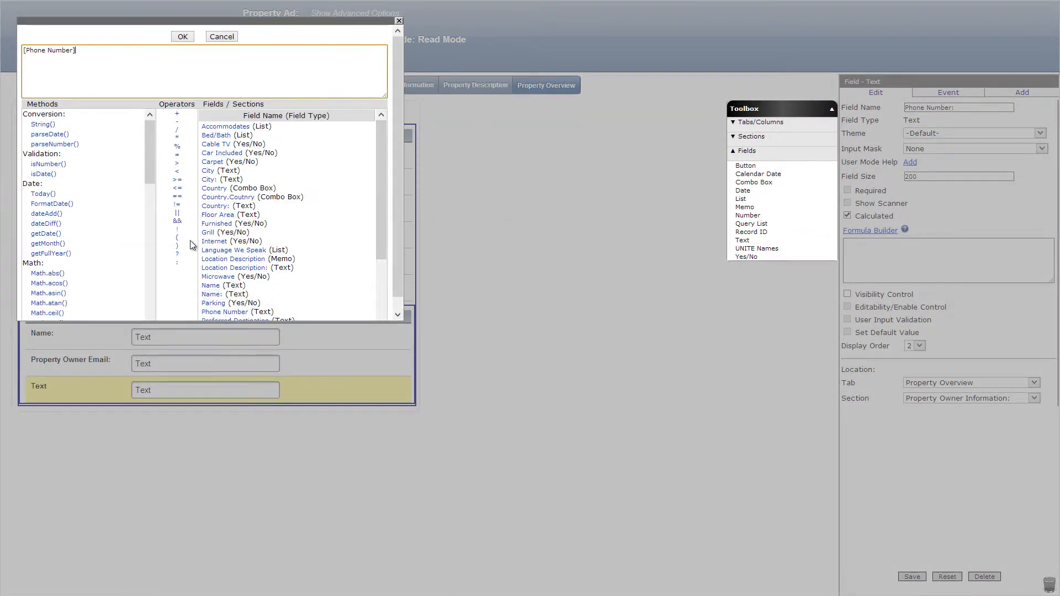
{"action": "left_click", "coordinate": [181, 36]}
Enable visibility control on the Phone Number: field with a formula comparing [Phone Number] using the != operator.
{"action": "left_click", "coordinate": [847, 295]}
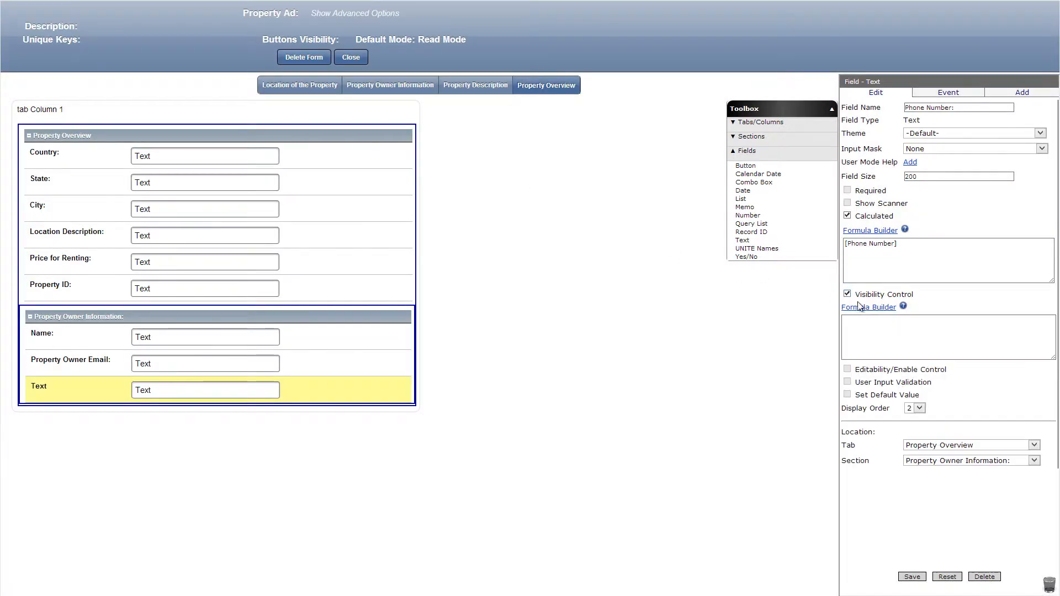
{"action": "left_click", "coordinate": [844, 307]}
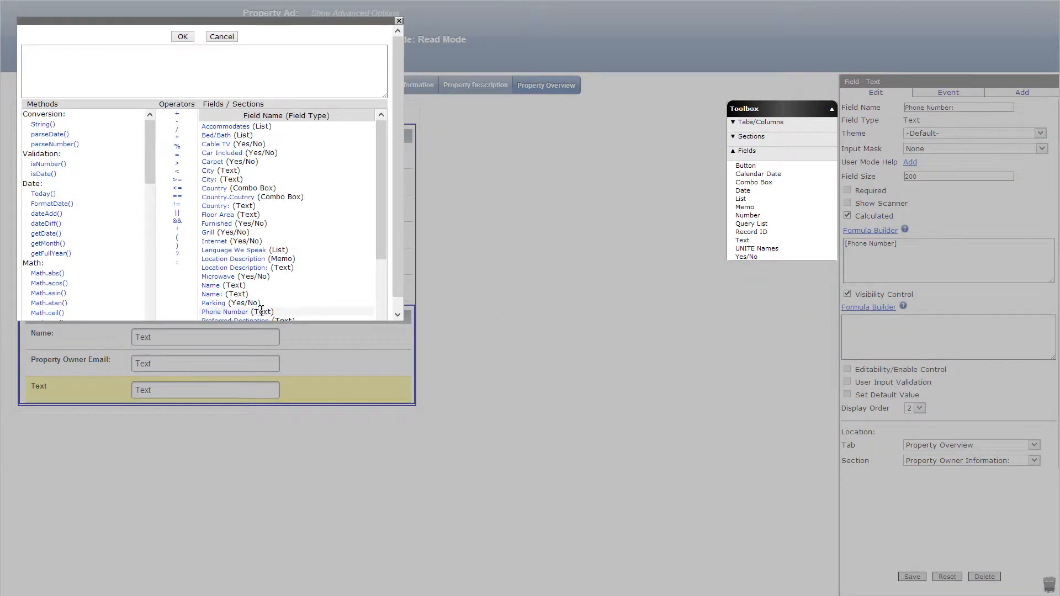
{"action": "left_click", "coordinate": [234, 311]}
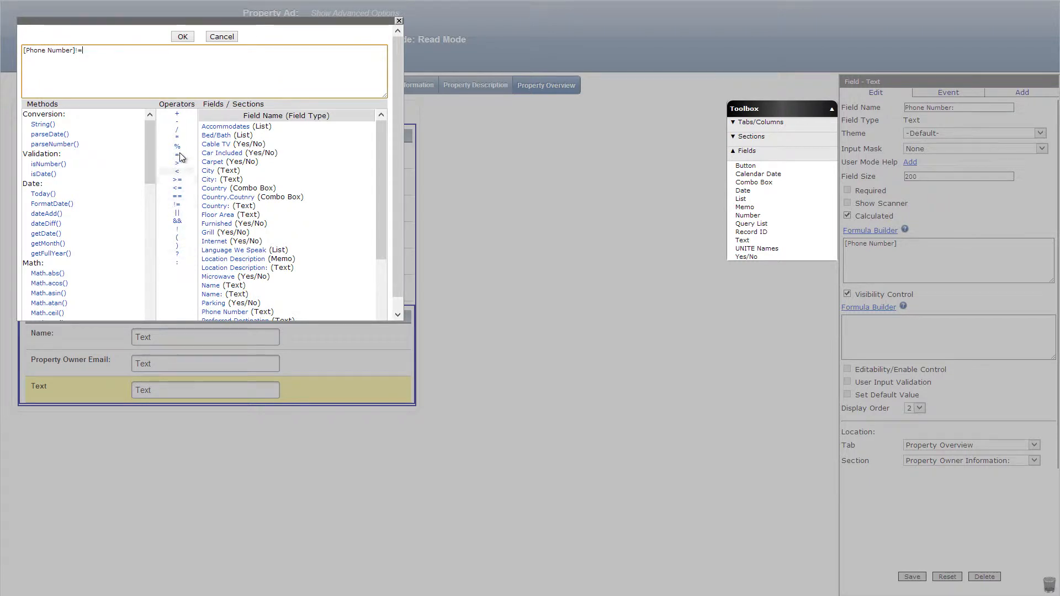
{"action": "left_click", "coordinate": [178, 40]}
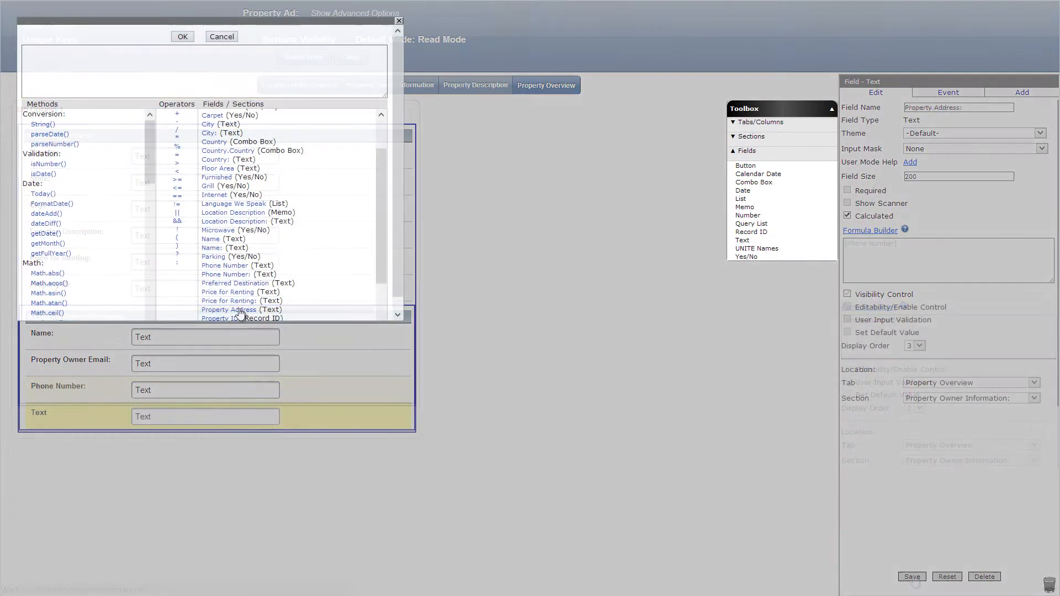
Add a text field Property Address: calculated as [Property Address] + ', ' + [Country] + ', ' + [City] + ', ' + [State].
{"action": "left_click", "coordinate": [228, 309]}
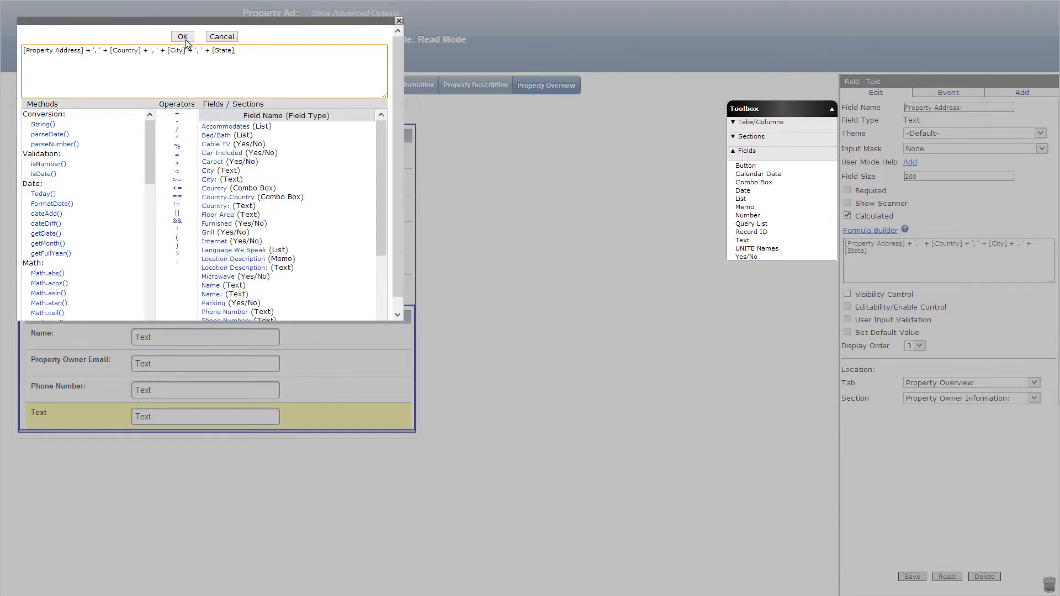
{"action": "left_click", "coordinate": [185, 39]}
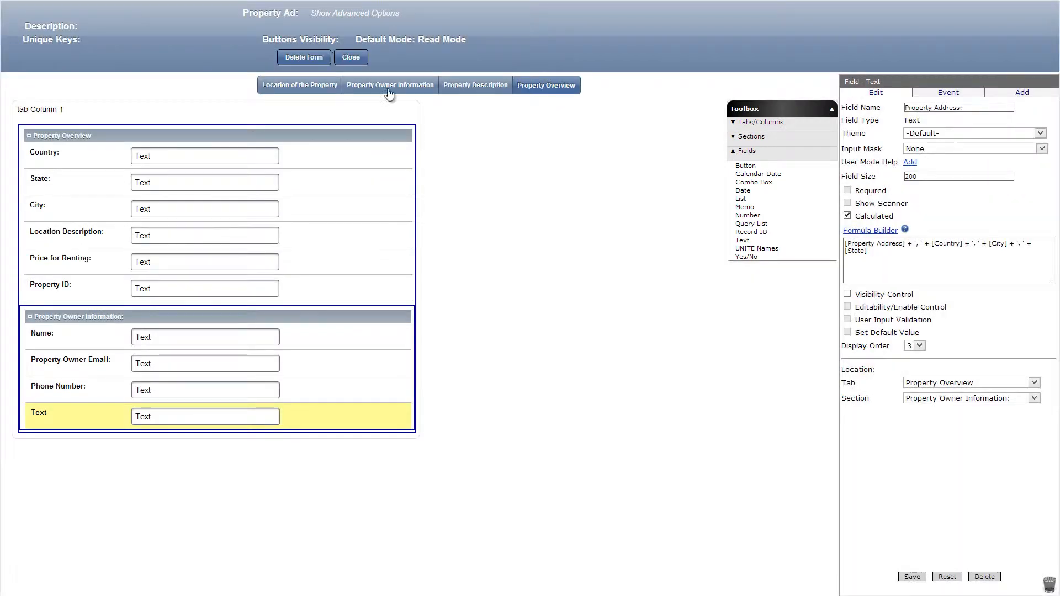
Enable visibility control on the Property Address: field with the formula [Property Address]!='' and save the field.
{"action": "left_click", "coordinate": [846, 295]}
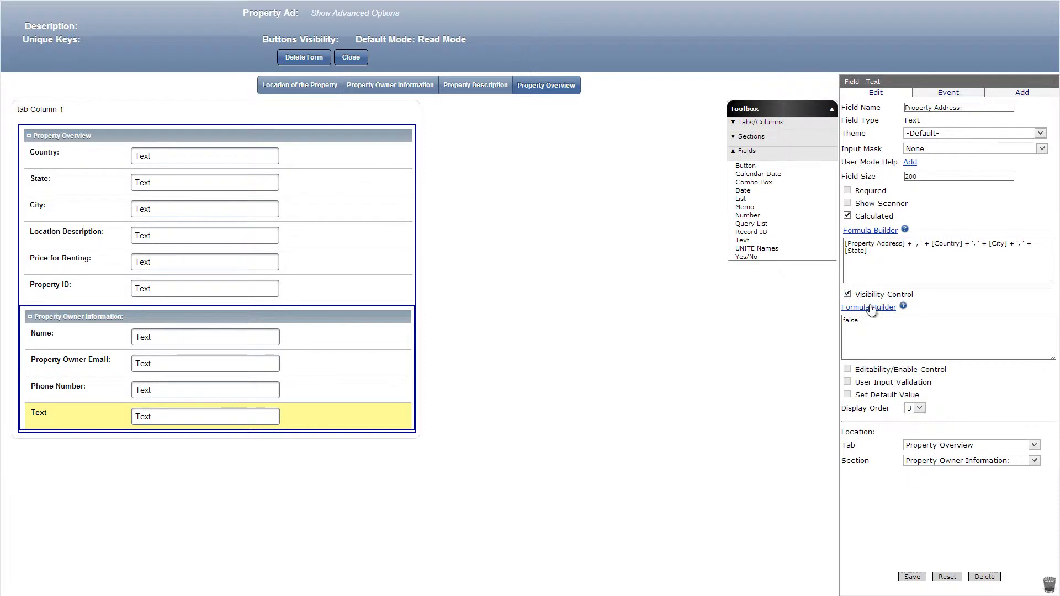
{"action": "left_click", "coordinate": [871, 308]}
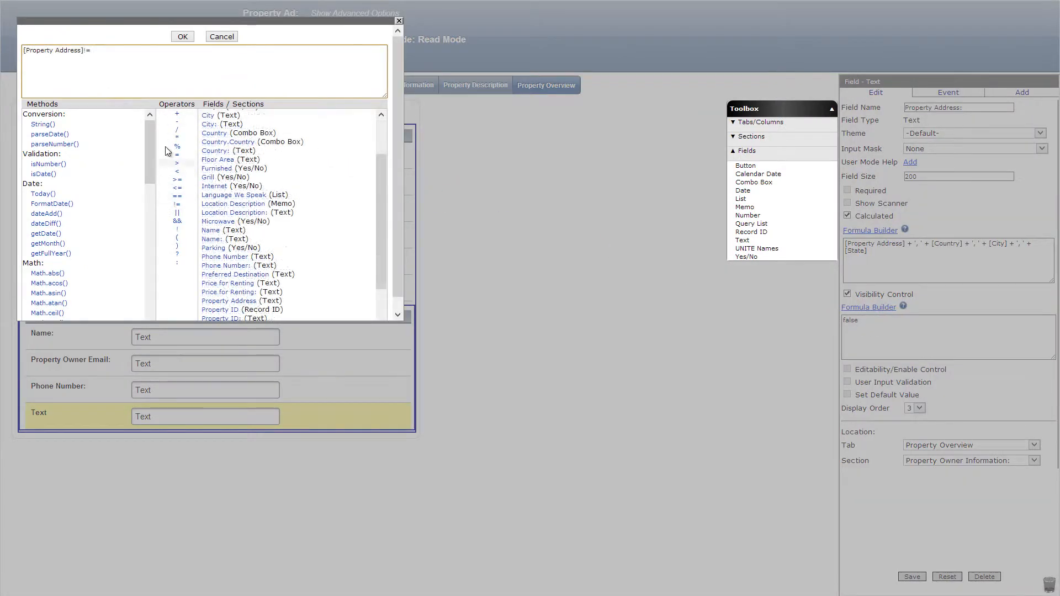
{"action": "type", "text": "''"}
{"action": "left_click", "coordinate": [183, 36]}
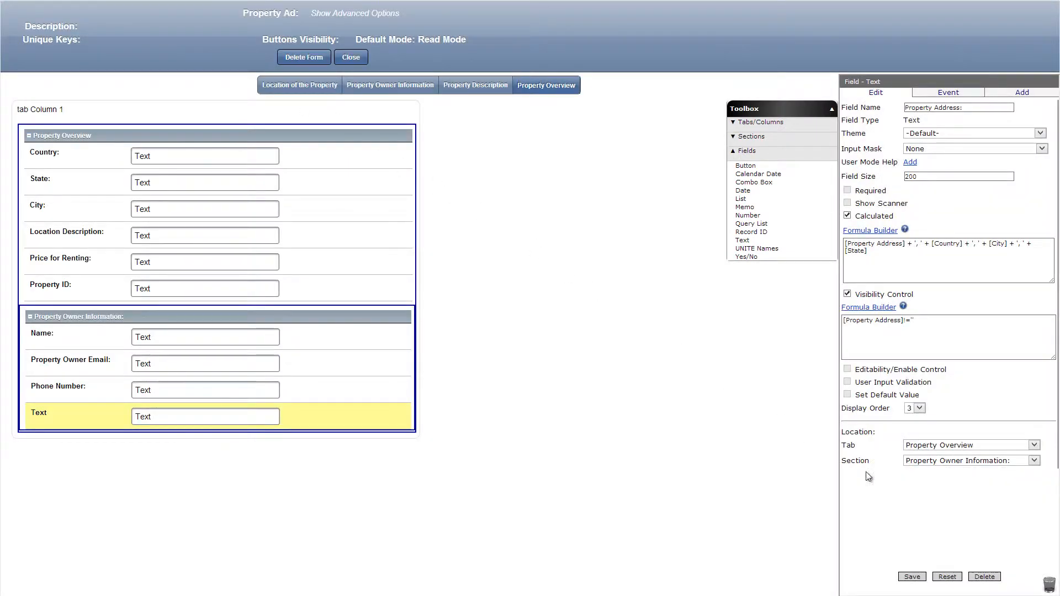
{"action": "left_click", "coordinate": [912, 577]}
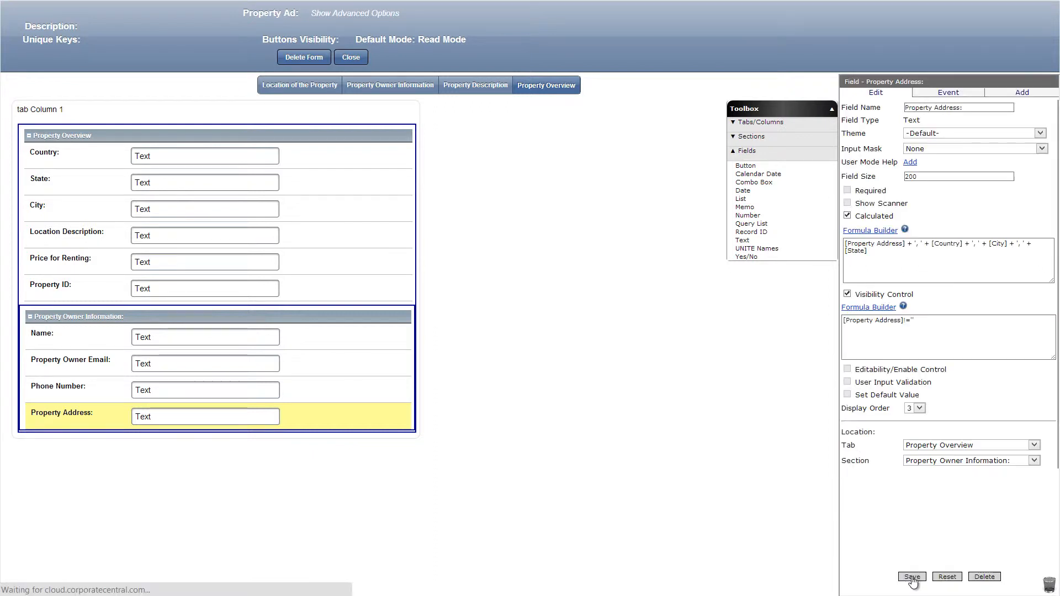
Add a calculated text field named Recipient's Email below Property Address:, using the formula getLogonUserEmail().
{"action": "left_click_drag", "start_coordinate": [770, 243], "coordinate": [352, 431]}
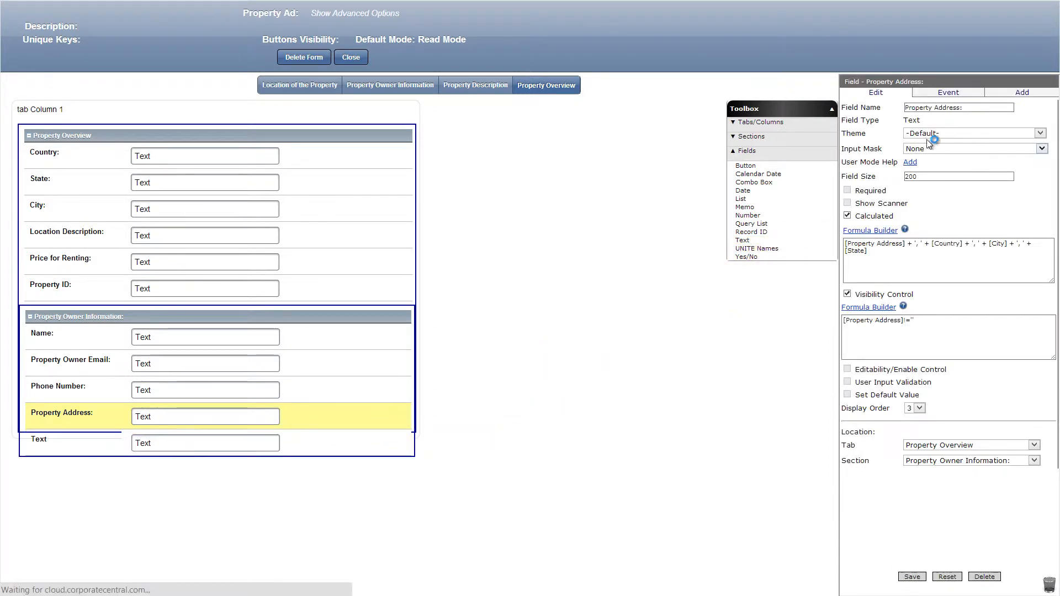
{"action": "left_click", "coordinate": [847, 216]}
{"action": "left_click", "coordinate": [866, 230]}
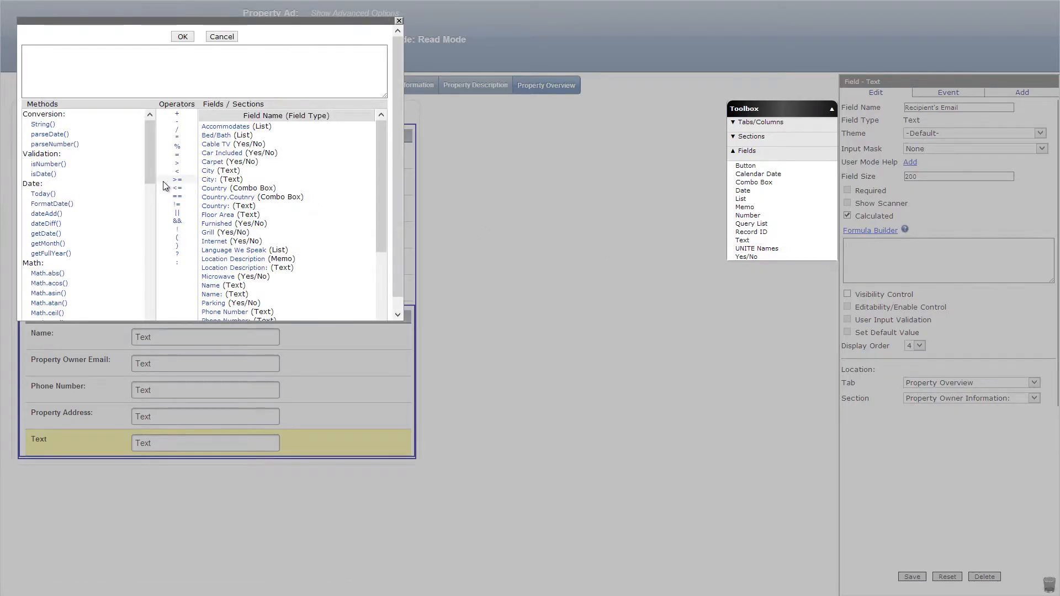
{"action": "left_click_drag", "start_coordinate": [150, 178], "coordinate": [142, 323]}
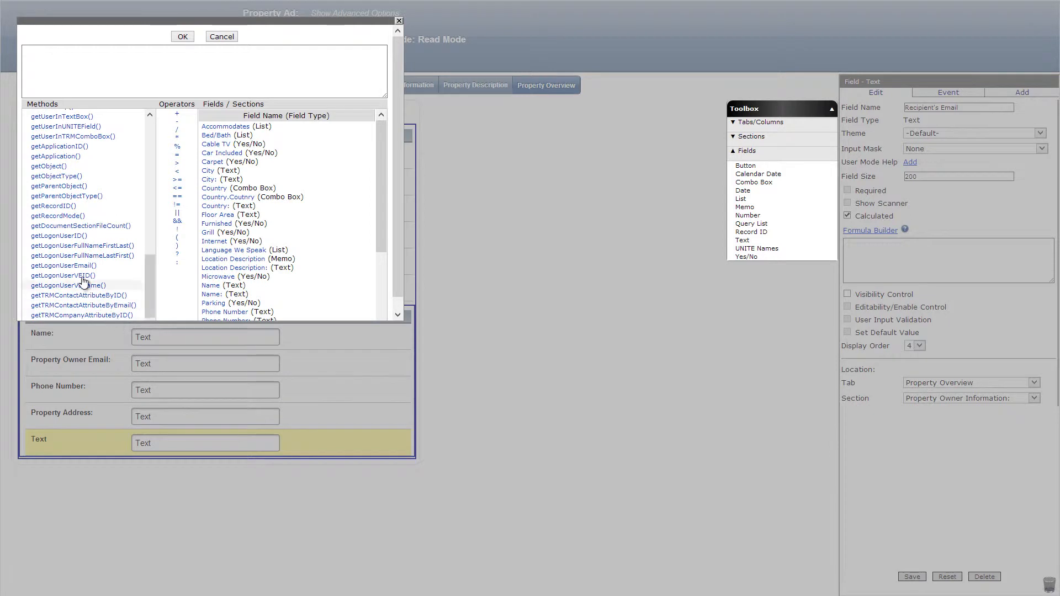
{"action": "left_click", "coordinate": [64, 266]}
{"action": "left_click", "coordinate": [182, 37]}
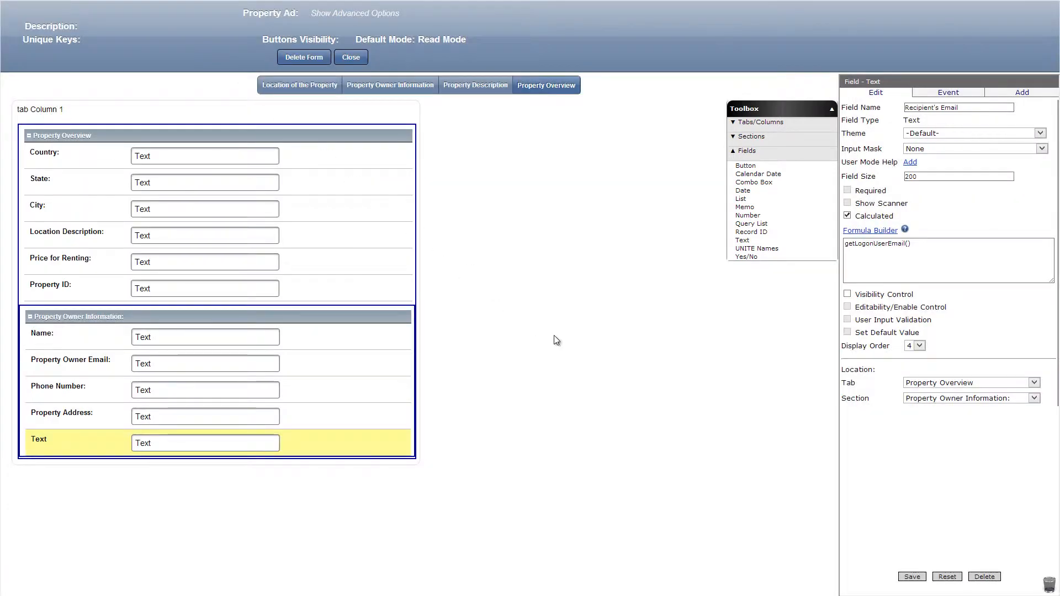
{"action": "left_click", "coordinate": [911, 577]}
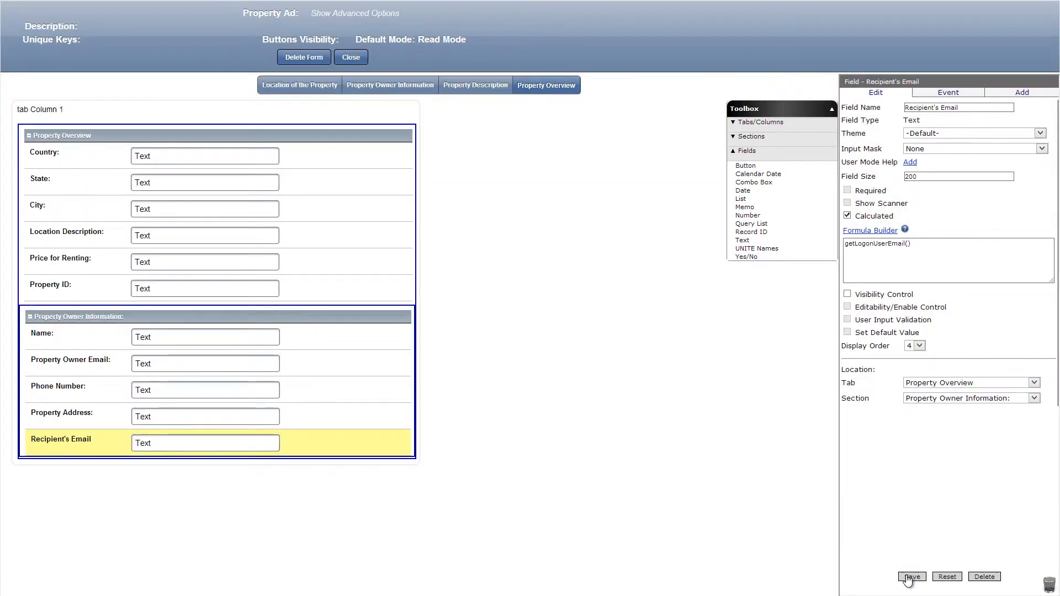
Add a second column named More Info with a width of 50% to the Property Overview tab.
{"action": "left_click", "coordinate": [772, 122]}
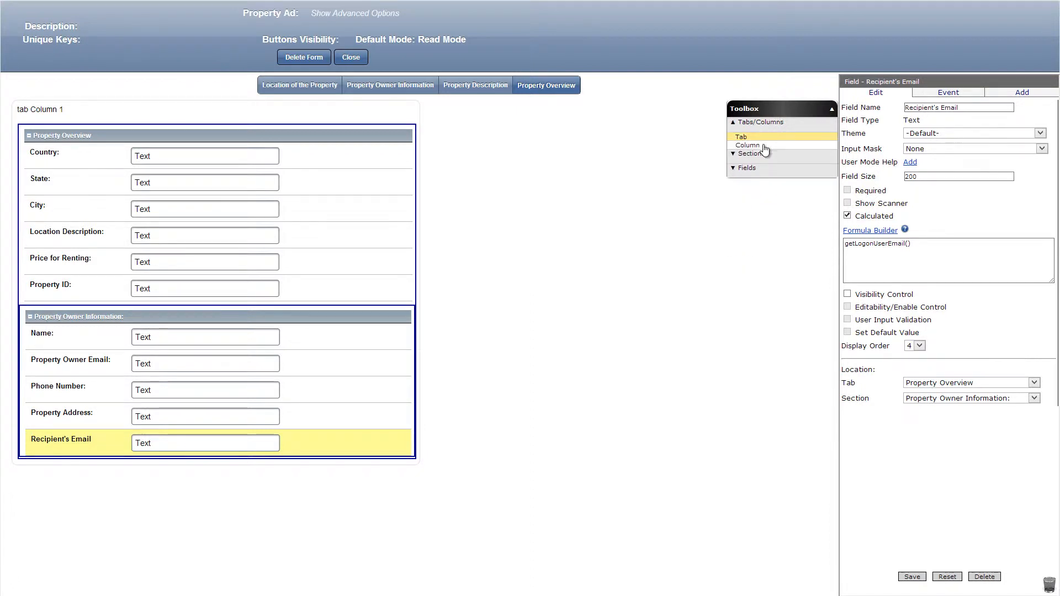
{"action": "left_click_drag", "start_coordinate": [747, 145], "coordinate": [279, 168]}
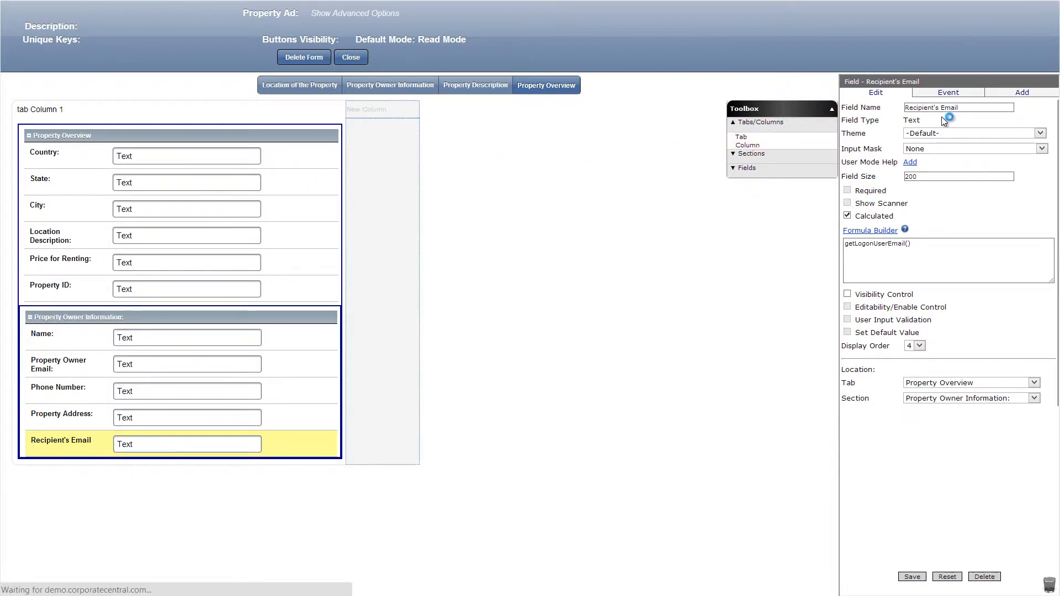
{"action": "left_click", "coordinate": [918, 577]}
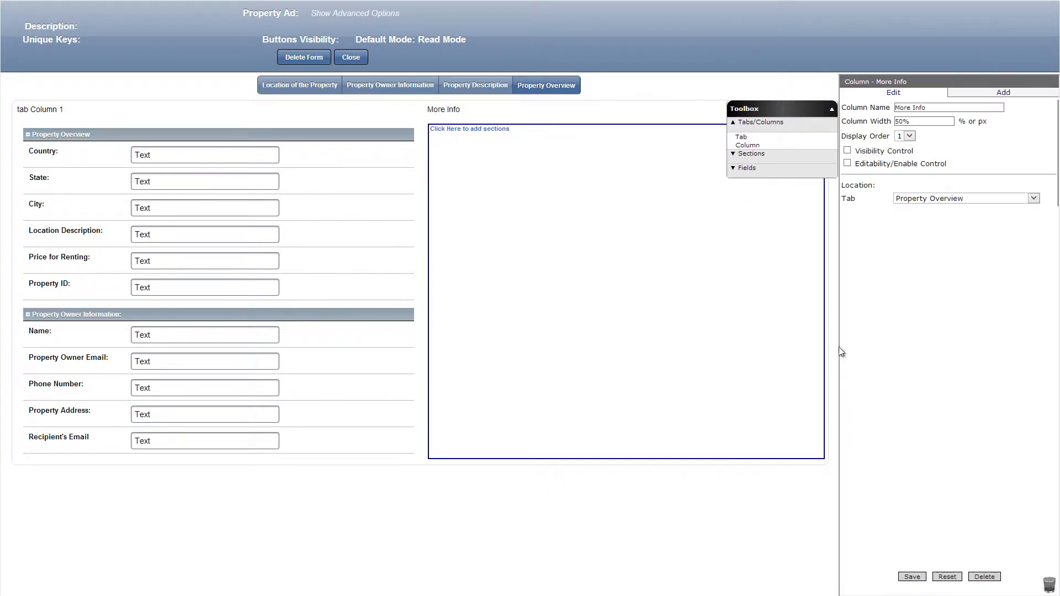
Add a Document Management section named Pictures of the Property to the More Info column, with custom image sizes on records and views, and save it.
{"action": "left_click", "coordinate": [803, 155]}
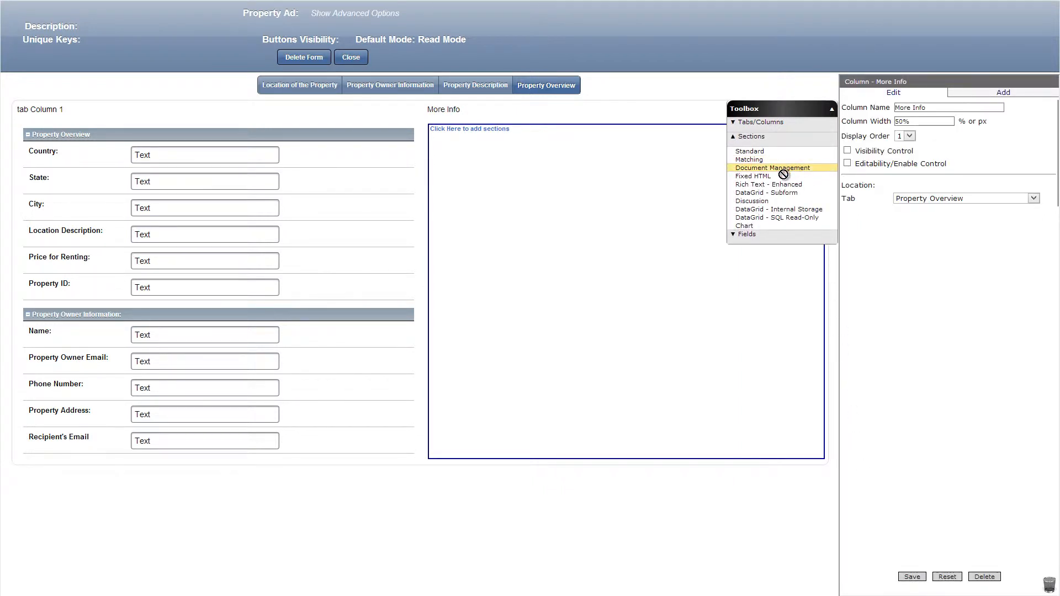
{"action": "left_click_drag", "start_coordinate": [784, 168], "coordinate": [634, 146]}
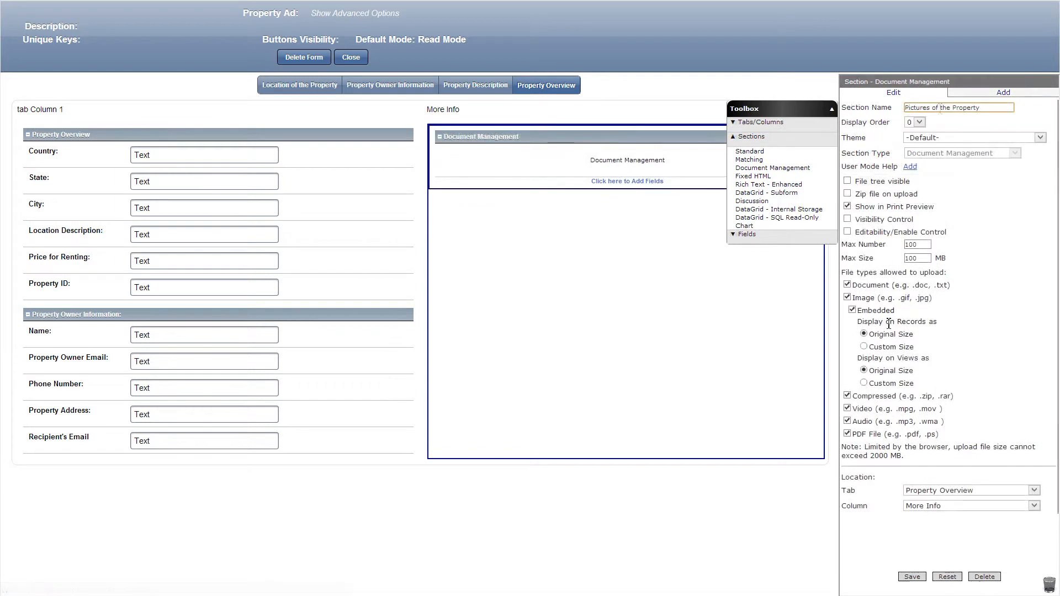
{"action": "left_click", "coordinate": [863, 347]}
{"action": "left_click", "coordinate": [864, 410]}
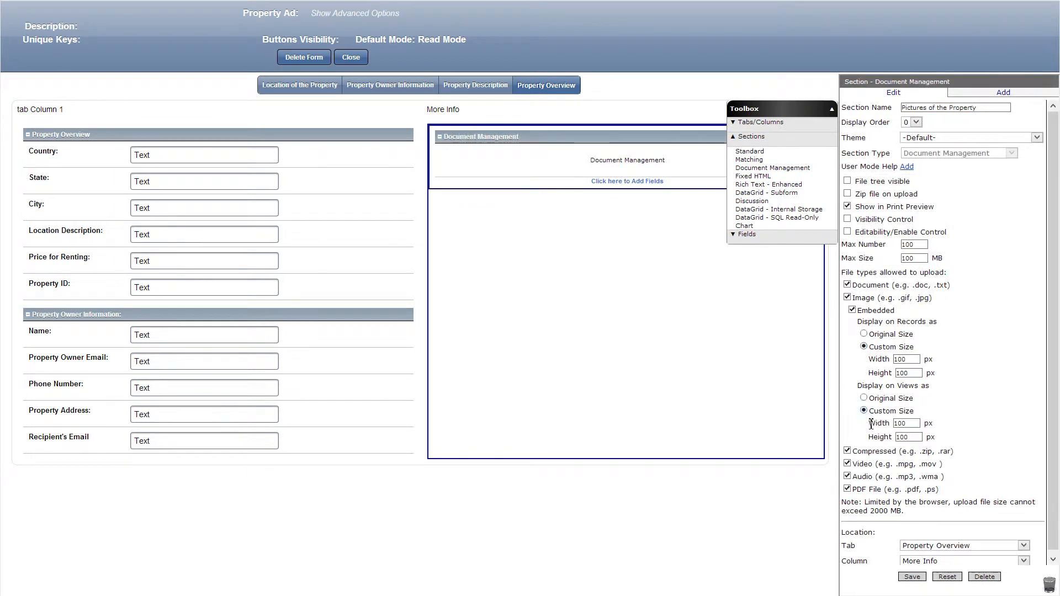
{"action": "left_click", "coordinate": [911, 577]}
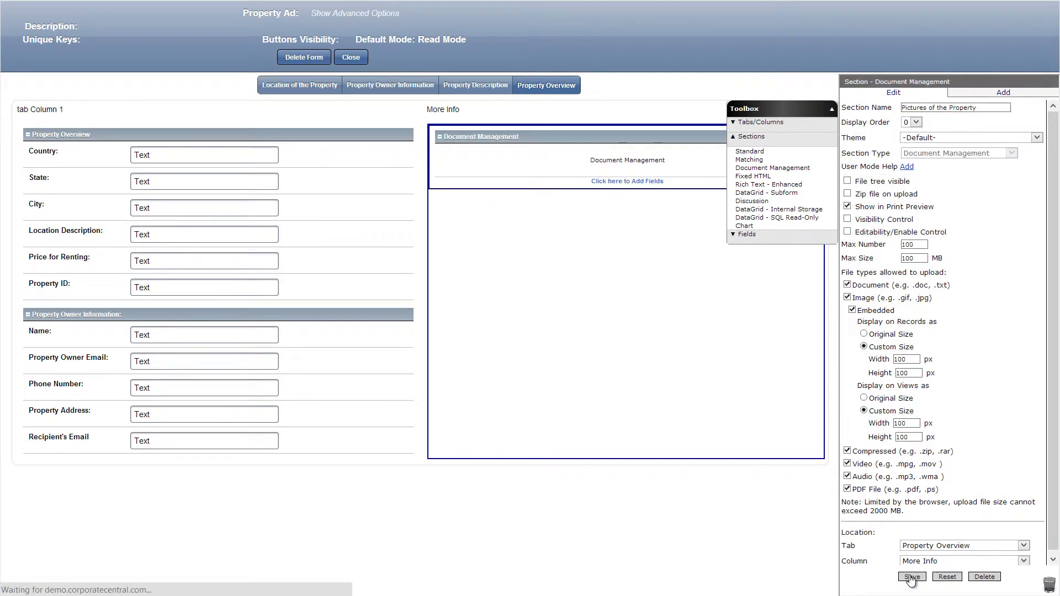
Add a Standard section named Property Description: below Pictures of the Property in the More Info column and save it.
{"action": "left_click_drag", "start_coordinate": [794, 158], "coordinate": [622, 238]}
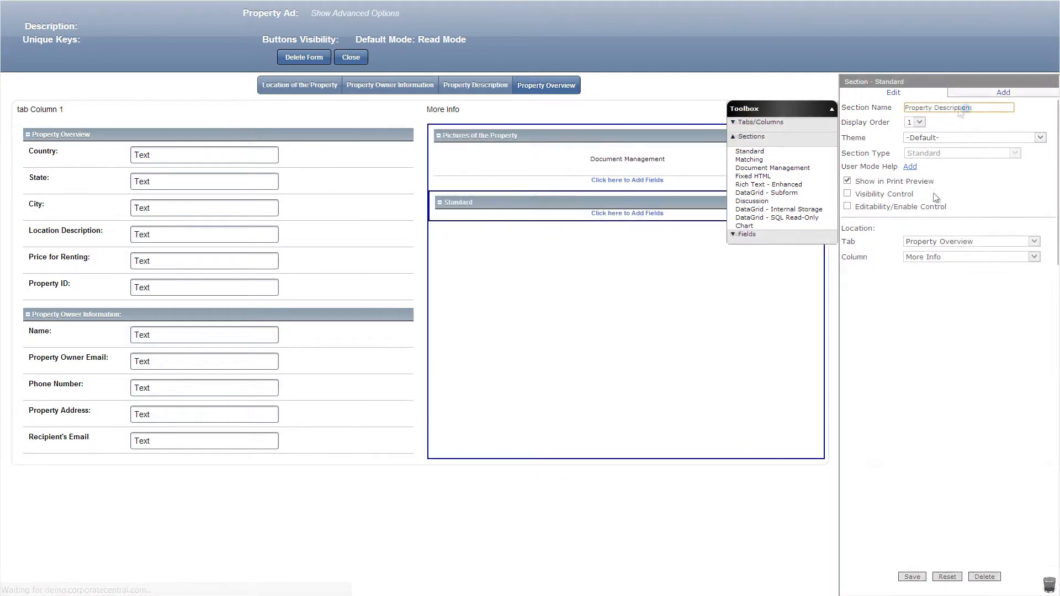
{"action": "left_click", "coordinate": [911, 578]}
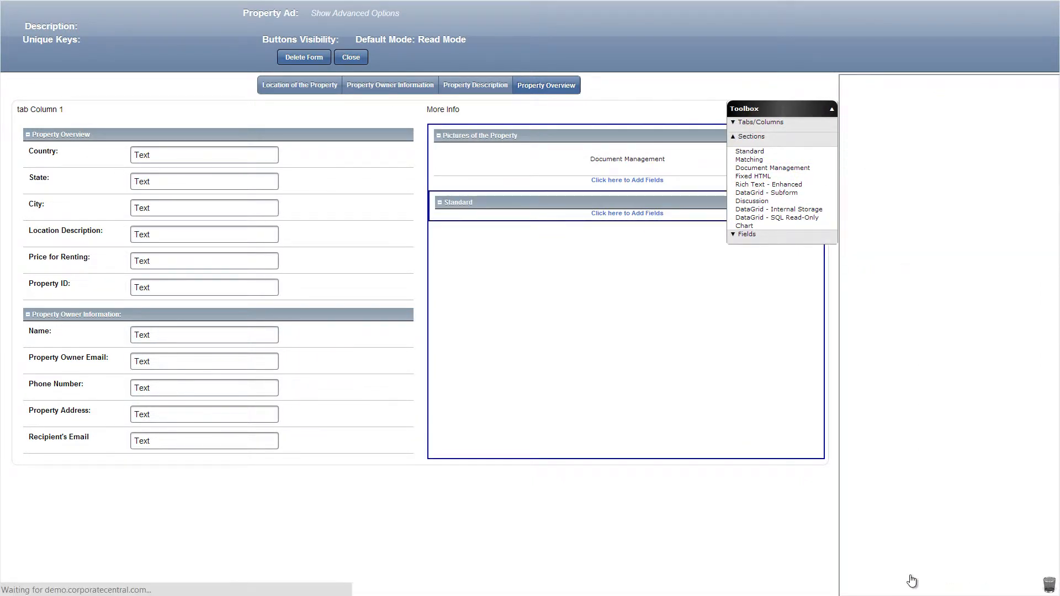
Add a text field named Property Type: to the Property Description: section, calculated as [Property Type], and save it.
{"action": "left_click", "coordinate": [784, 235]}
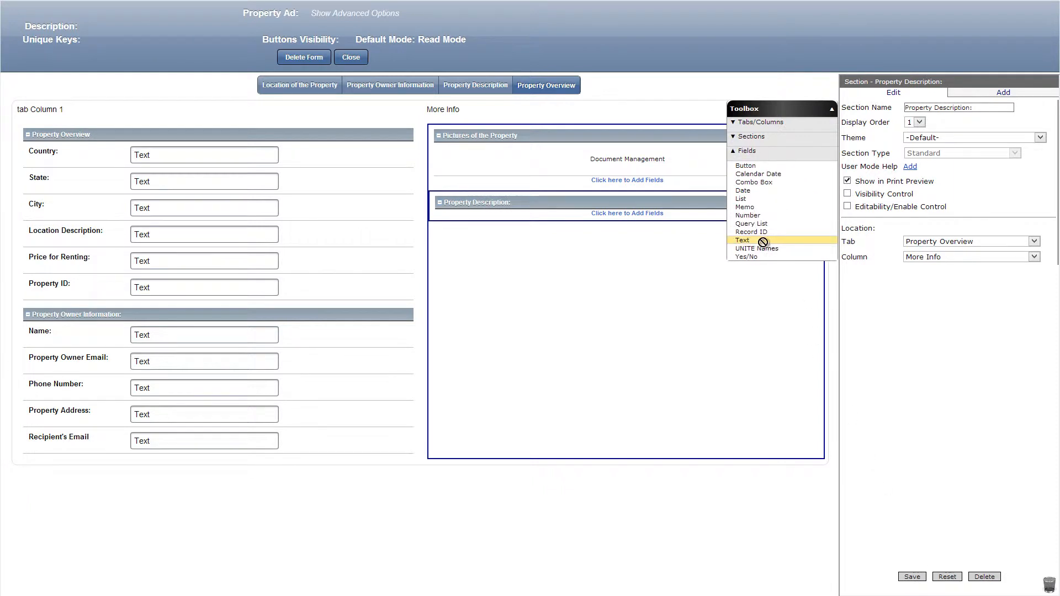
{"action": "left_click_drag", "start_coordinate": [762, 239], "coordinate": [714, 208]}
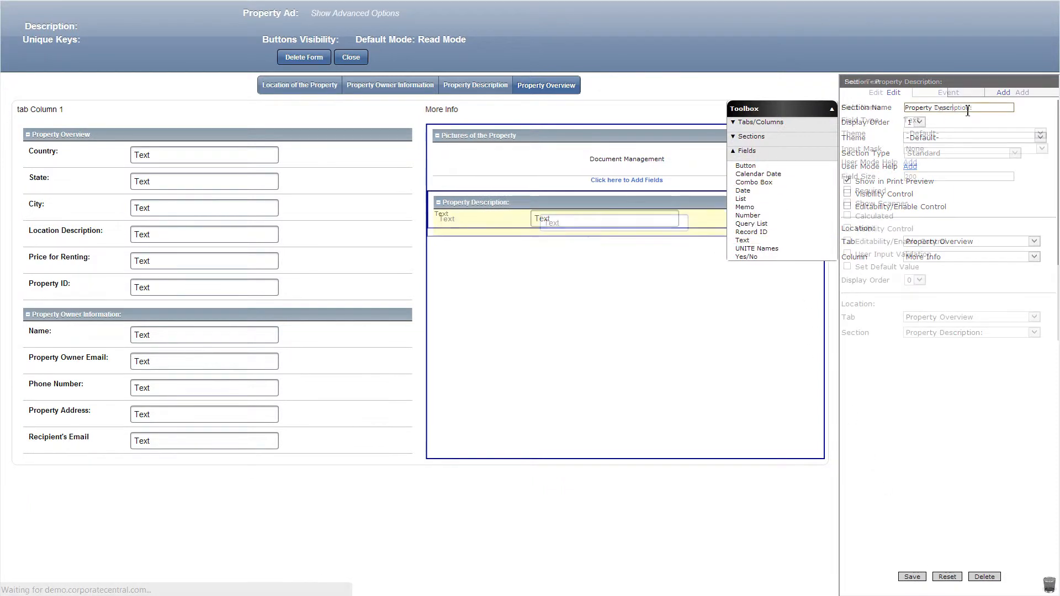
{"action": "left_click", "coordinate": [848, 215]}
{"action": "left_click", "coordinate": [869, 230]}
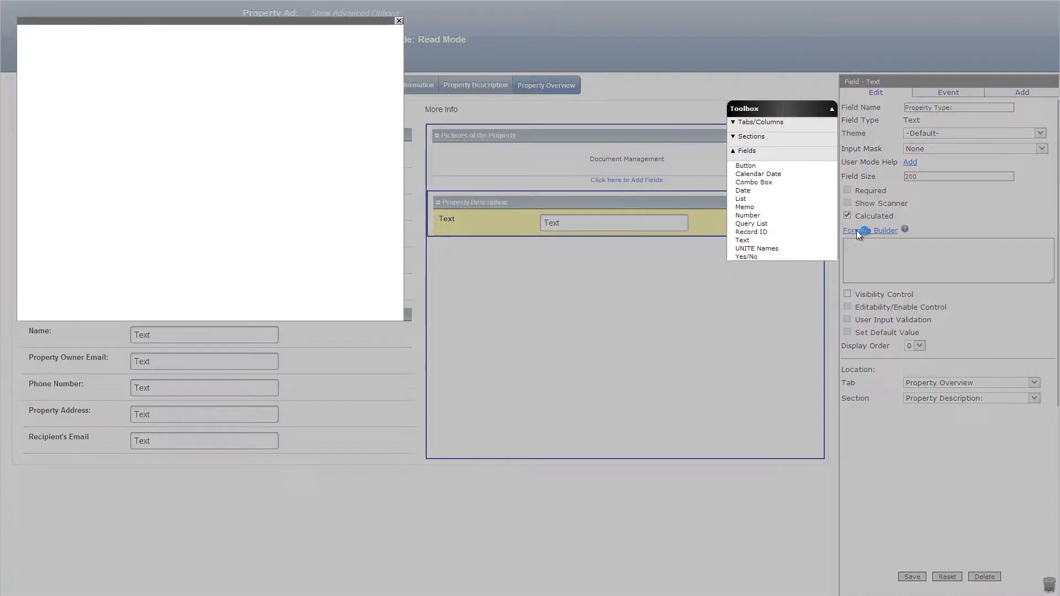
{"action": "scroll", "coordinate": [320, 249], "scroll_direction": "down", "scroll_amount": 5}
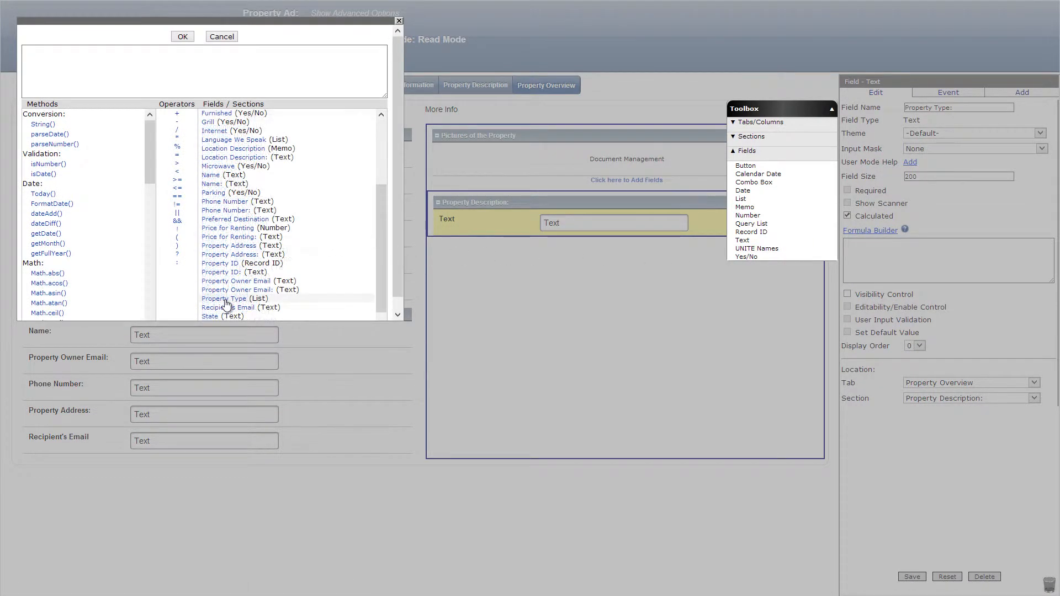
{"action": "left_click", "coordinate": [224, 298]}
{"action": "left_click", "coordinate": [182, 39]}
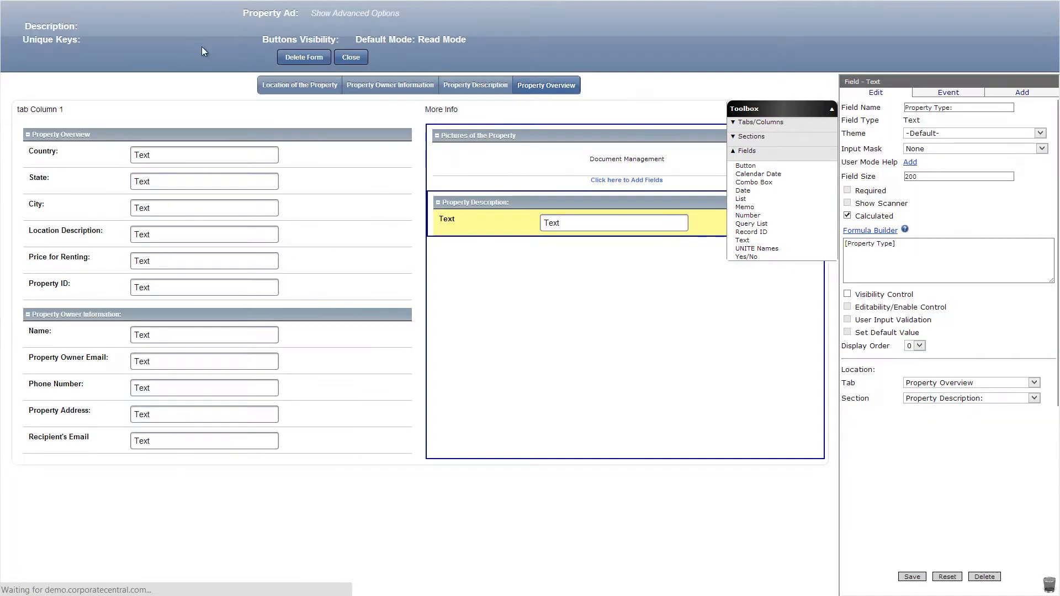
{"action": "left_click", "coordinate": [909, 577]}
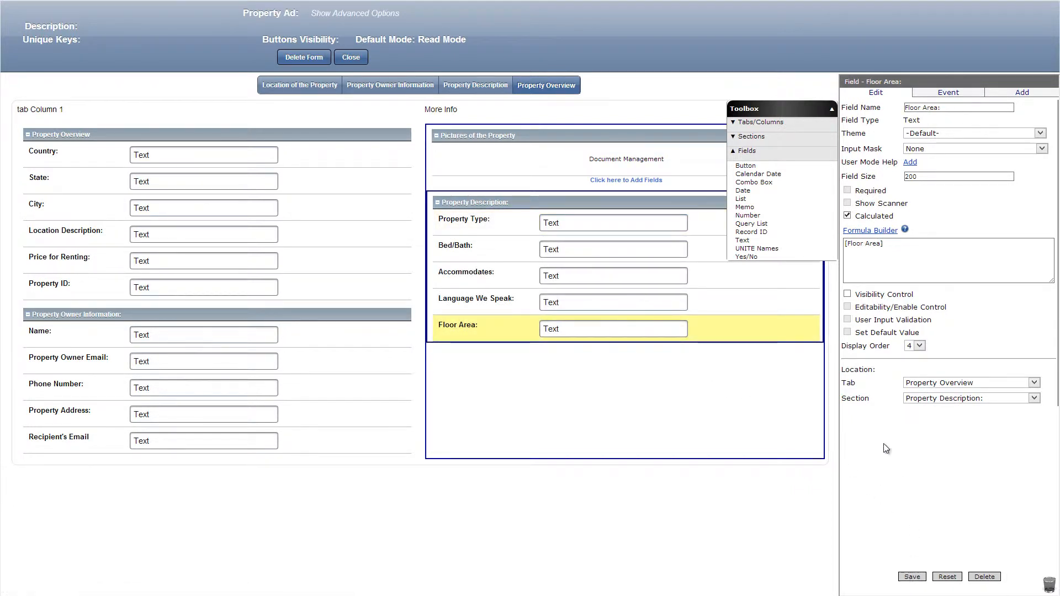
Add a text field named Furnished: below Floor Area: with visibility control using the formula [Furnished]==1.
{"action": "left_click_drag", "start_coordinate": [742, 240], "coordinate": [635, 359]}
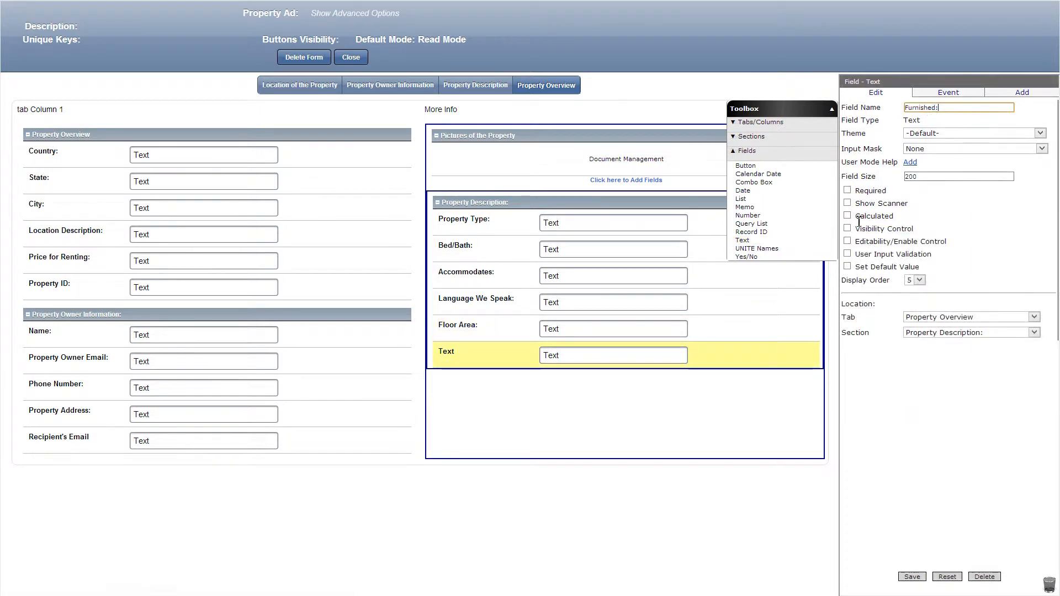
{"action": "left_click", "coordinate": [847, 228]}
{"action": "left_click", "coordinate": [859, 243]}
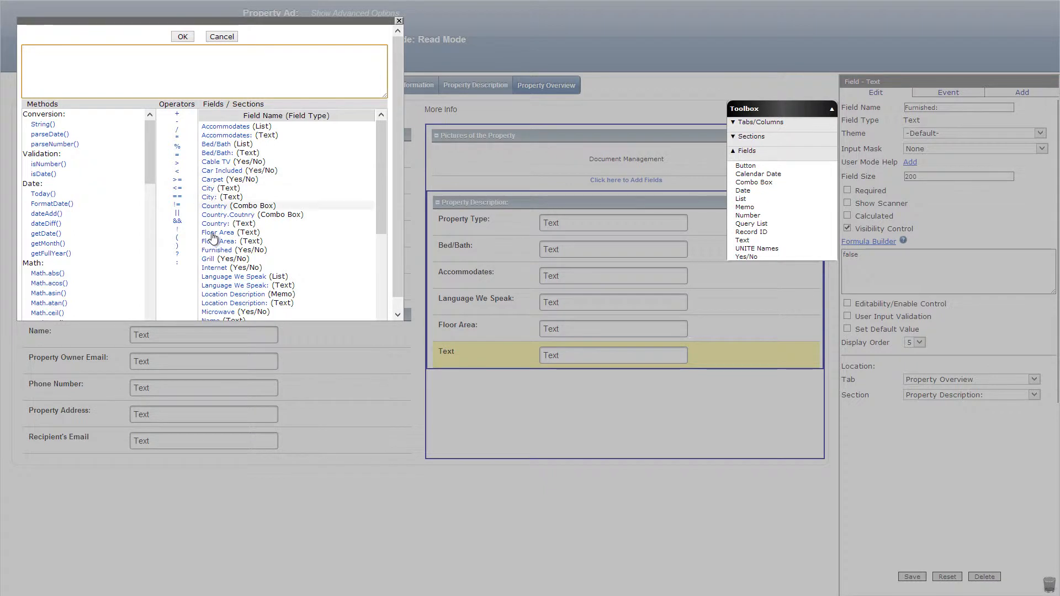
{"action": "left_click", "coordinate": [215, 251]}
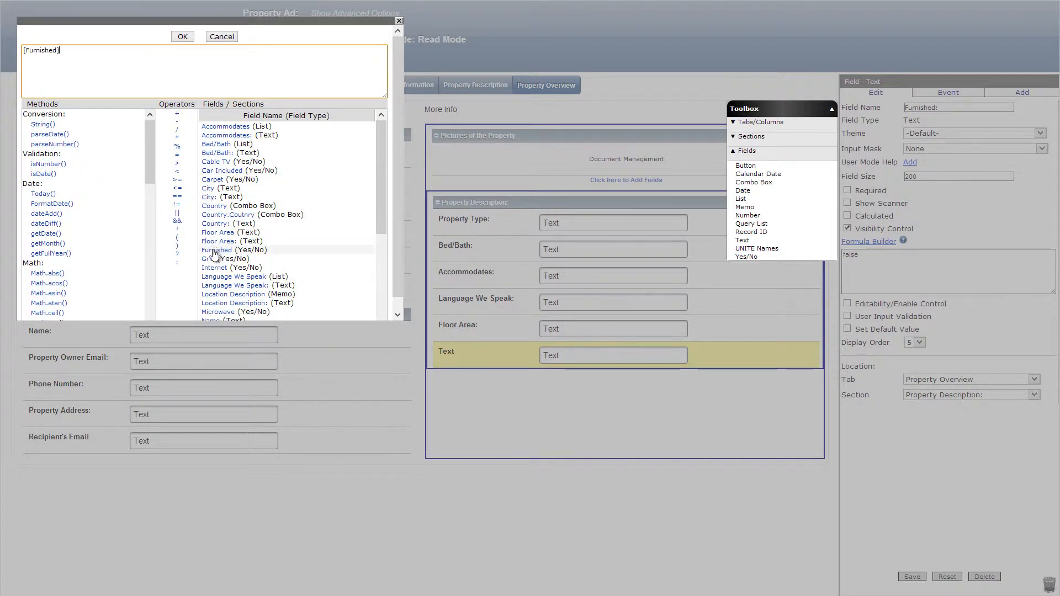
{"action": "left_click", "coordinate": [178, 196]}
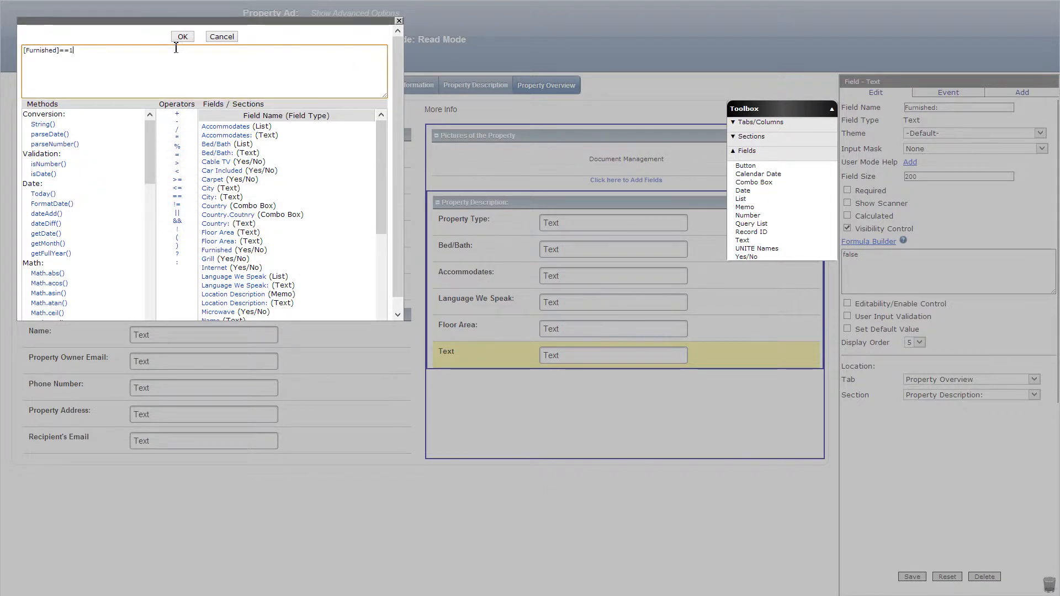
{"action": "left_click", "coordinate": [183, 36]}
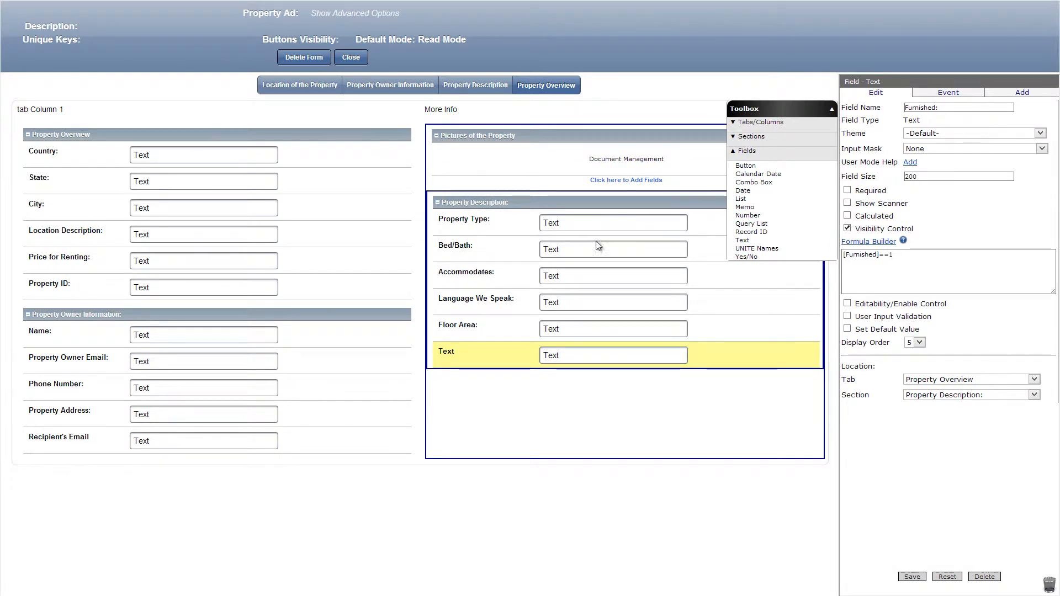
Make the Furnished: field calculated with the formula [Furnished]==1?'Yes':'' and save the field.
{"action": "left_click", "coordinate": [847, 304]}
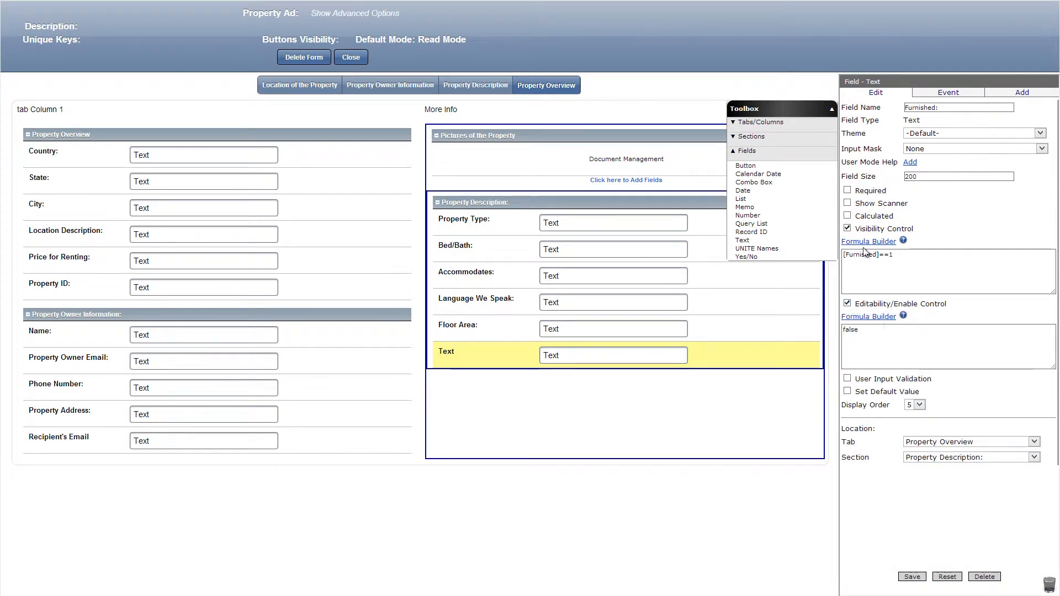
{"action": "left_click", "coordinate": [848, 216]}
{"action": "left_click", "coordinate": [881, 245]}
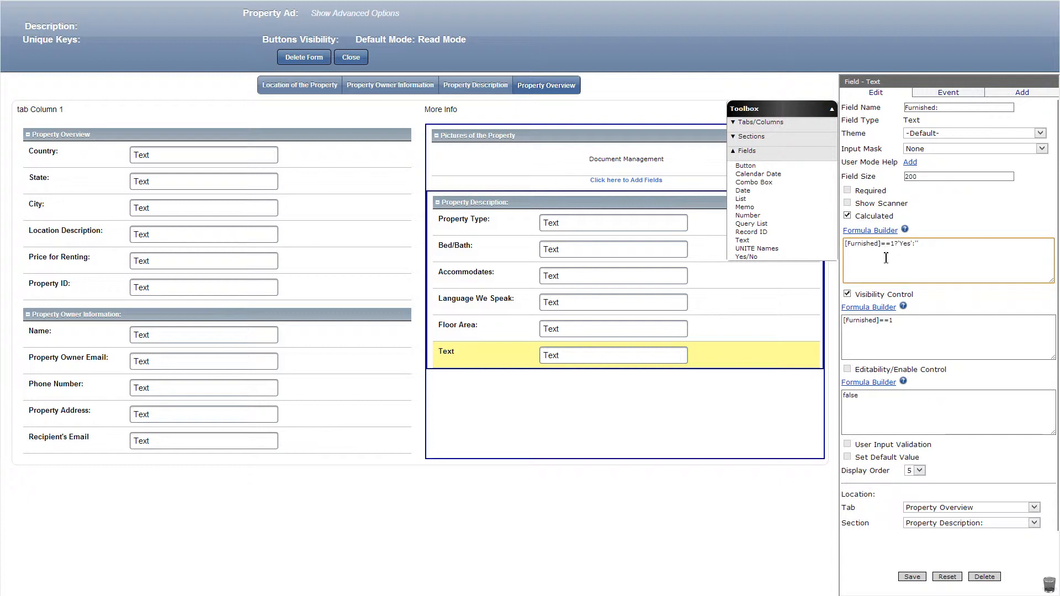
{"action": "left_click", "coordinate": [911, 577]}
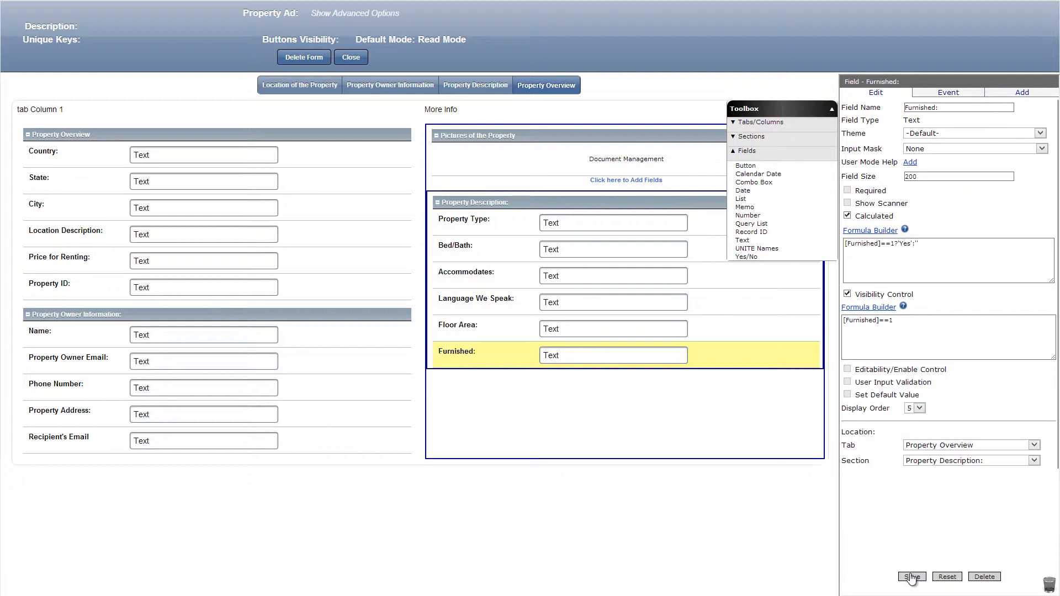
Add a text field Preferred Destination: below Carpet: with visibility formula [Preferred Destination] and editability formula [Preferred Destination]!='', and save it.
{"action": "left_click_drag", "start_coordinate": [804, 240], "coordinate": [668, 395]}
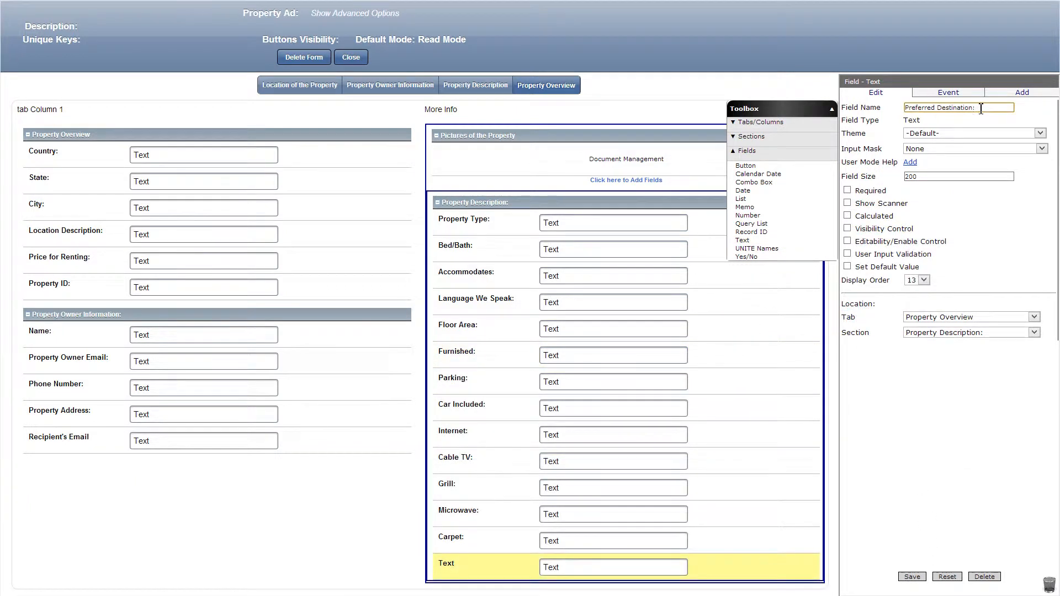
{"action": "left_click", "coordinate": [847, 228]}
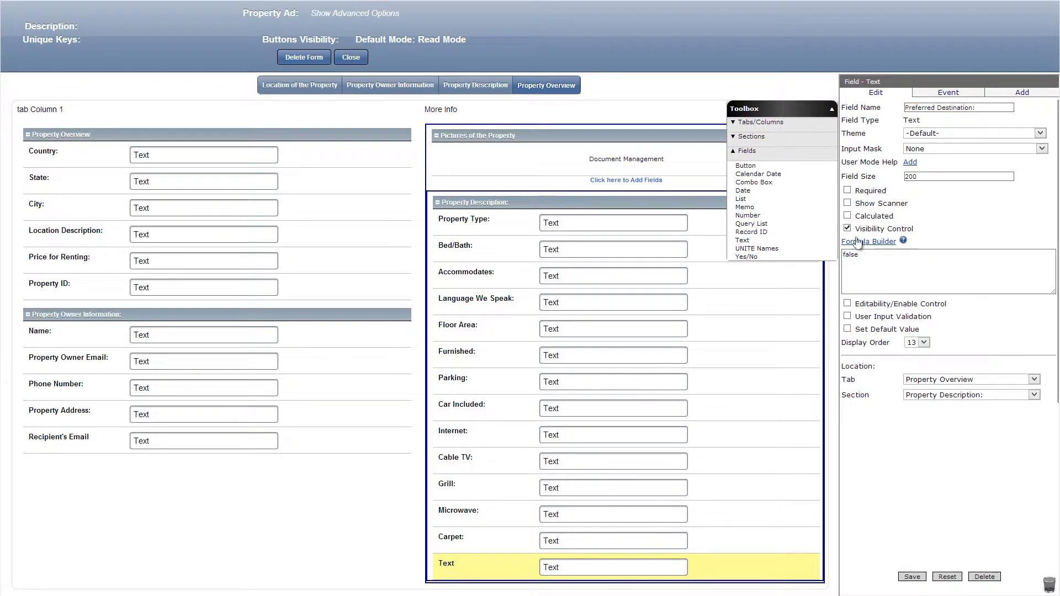
{"action": "left_click", "coordinate": [864, 241]}
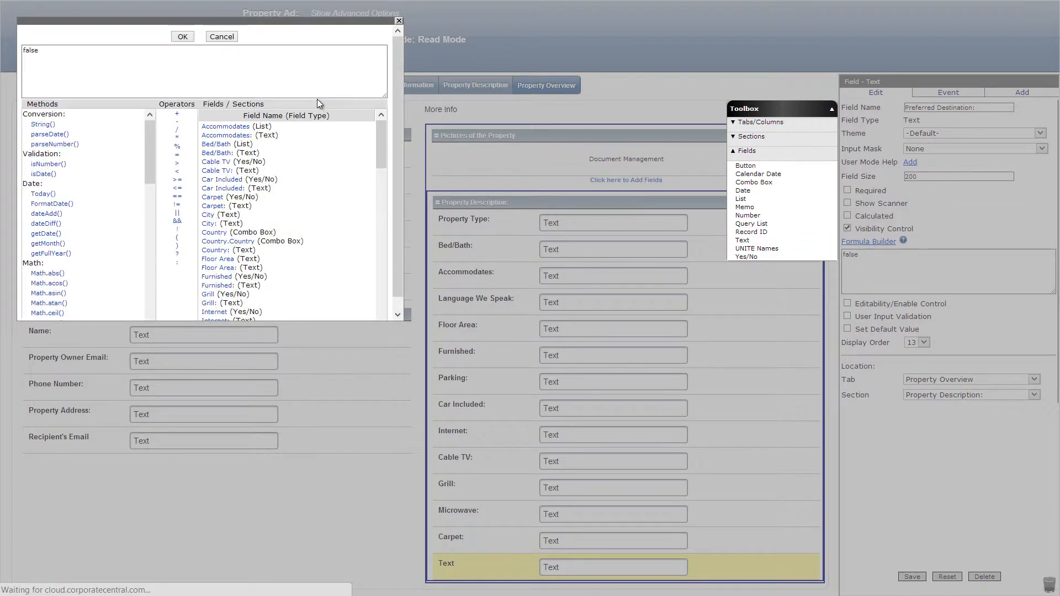
{"action": "scroll", "coordinate": [248, 221], "scroll_direction": "down", "scroll_amount": 10}
{"action": "left_click", "coordinate": [226, 269]}
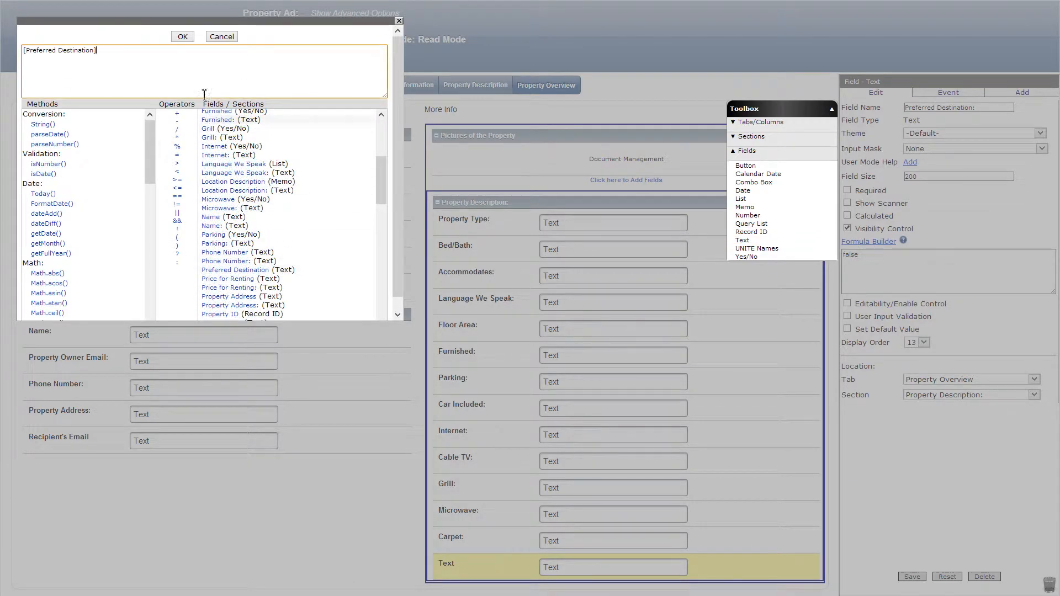
{"action": "left_click", "coordinate": [182, 36]}
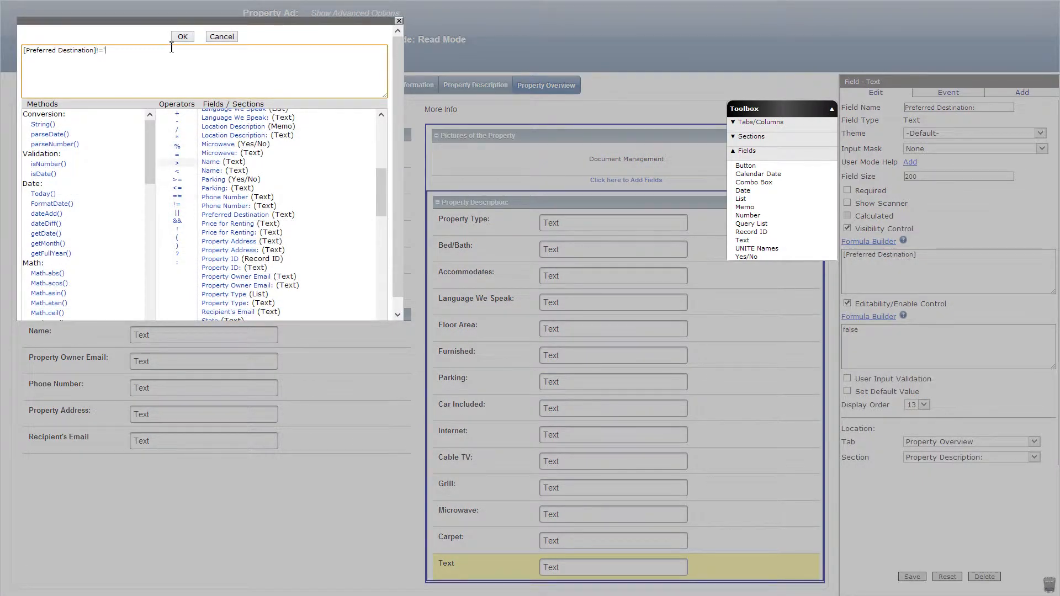
{"action": "left_click", "coordinate": [182, 36]}
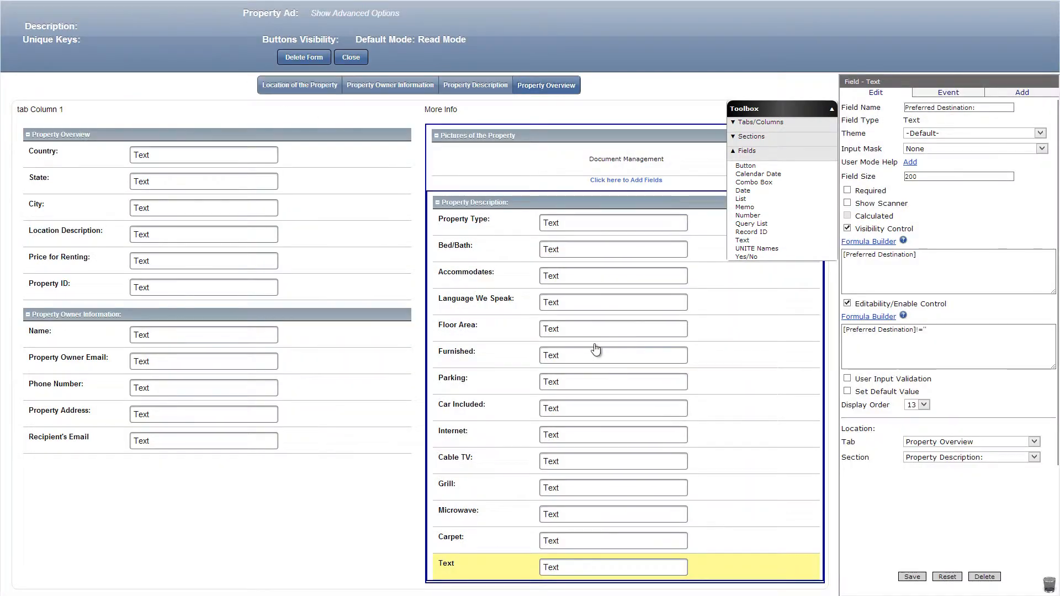
{"action": "left_click", "coordinate": [921, 577]}
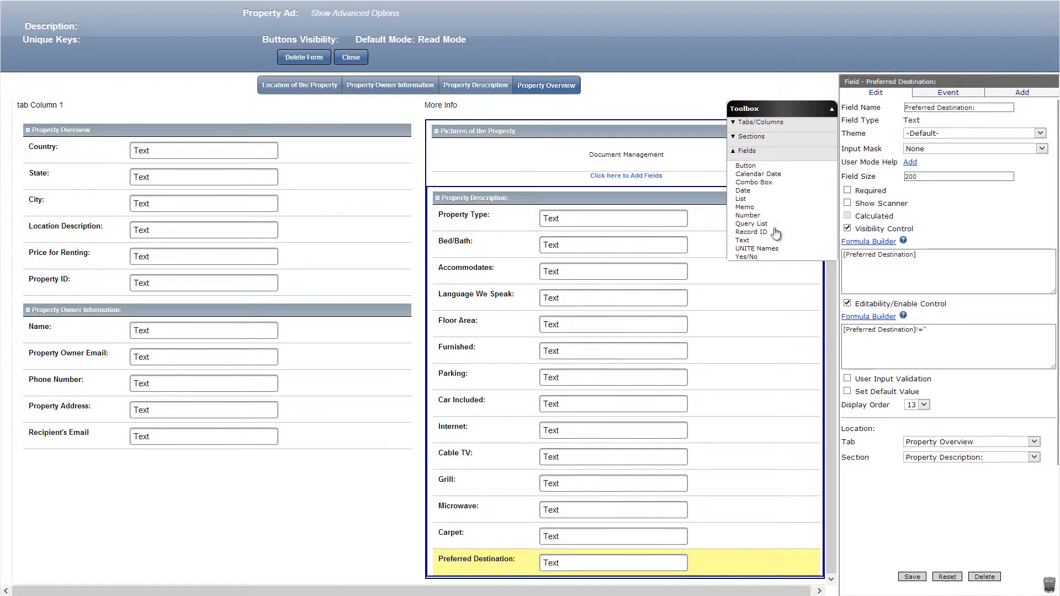
Add a button named Submit Ad below Preferred Destination: with the visibility formula getLogonUserEmail()==[Property Owner Email] and save it.
{"action": "left_click_drag", "start_coordinate": [745, 171], "coordinate": [587, 571]}
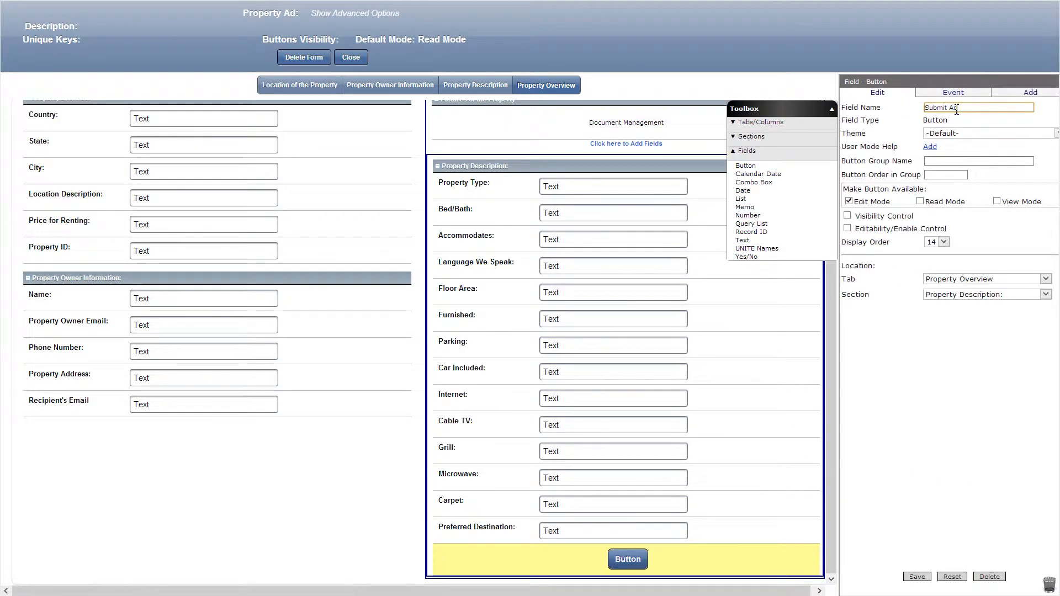
{"action": "left_click", "coordinate": [848, 215]}
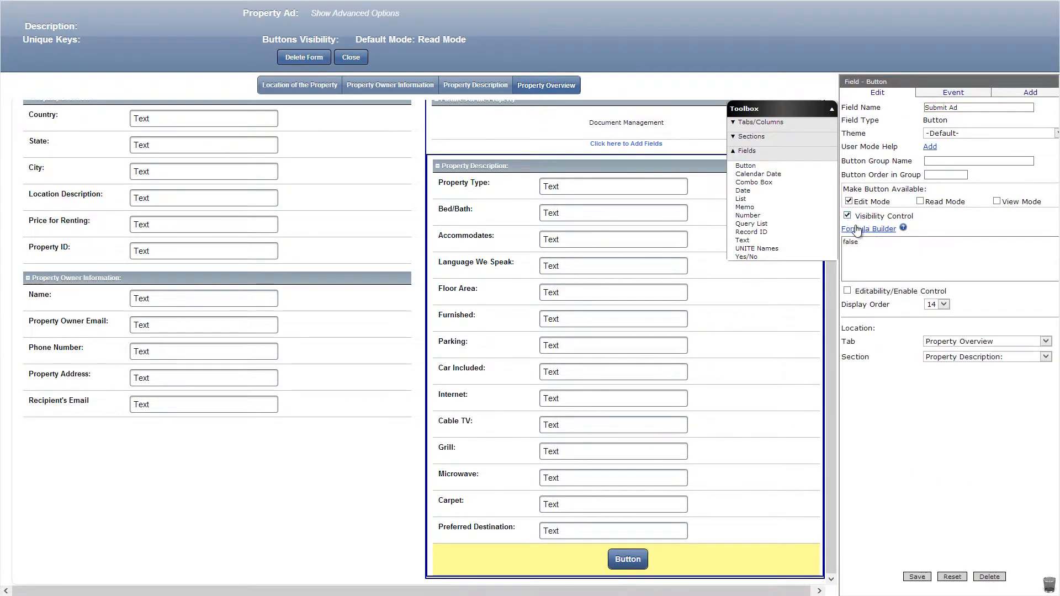
{"action": "left_click", "coordinate": [865, 230]}
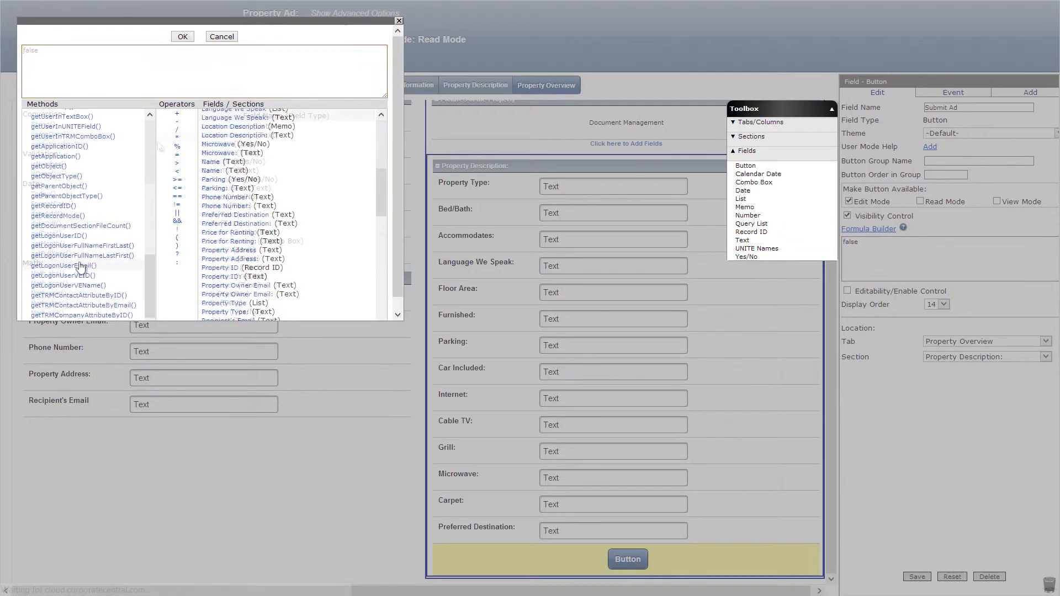
{"action": "left_click", "coordinate": [83, 266]}
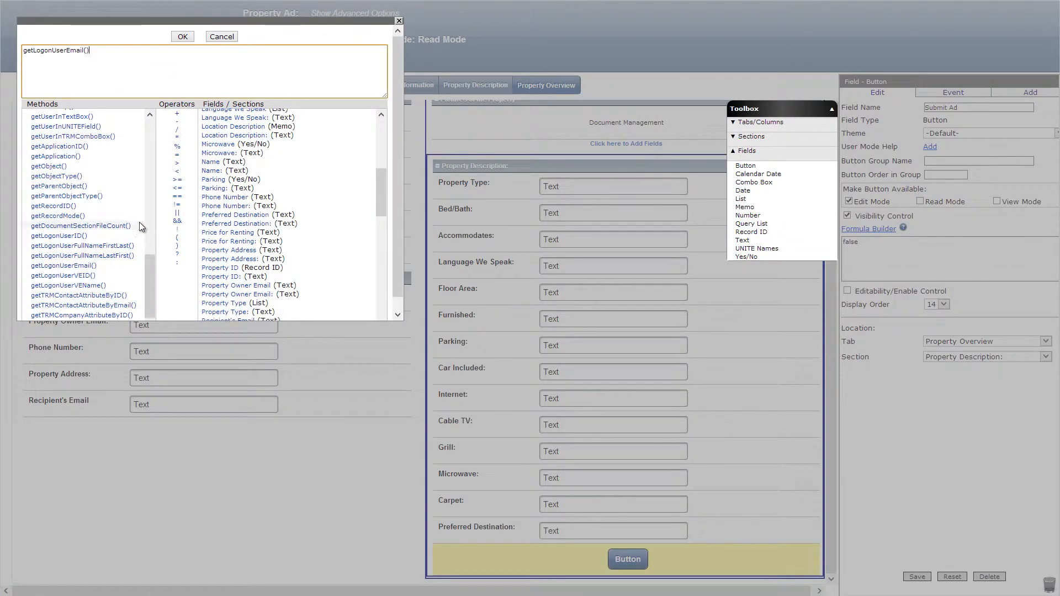
{"action": "left_click", "coordinate": [236, 285]}
{"action": "left_click", "coordinate": [183, 37]}
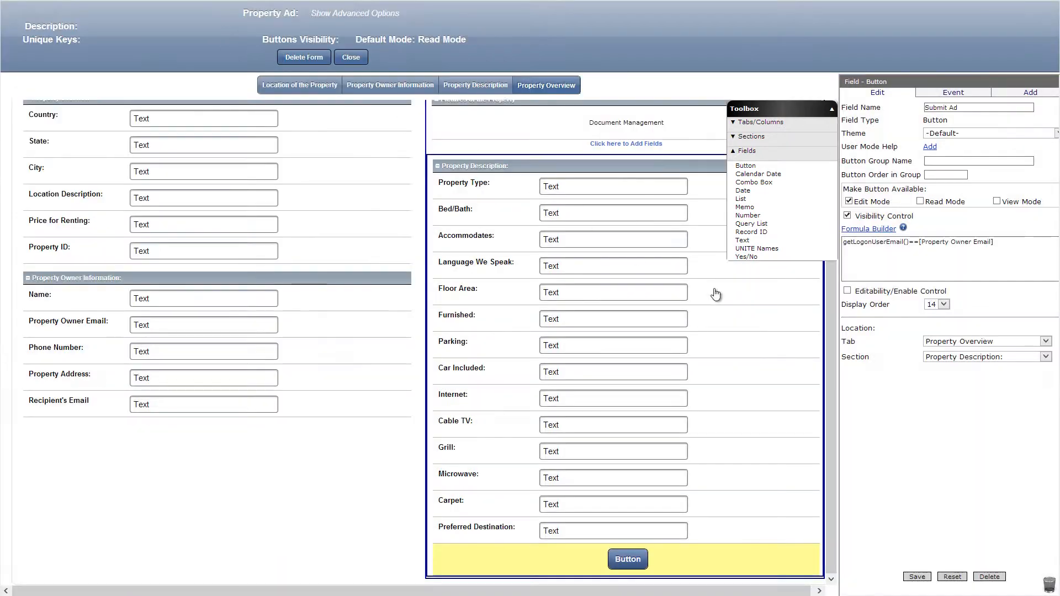
{"action": "left_click", "coordinate": [917, 577]}
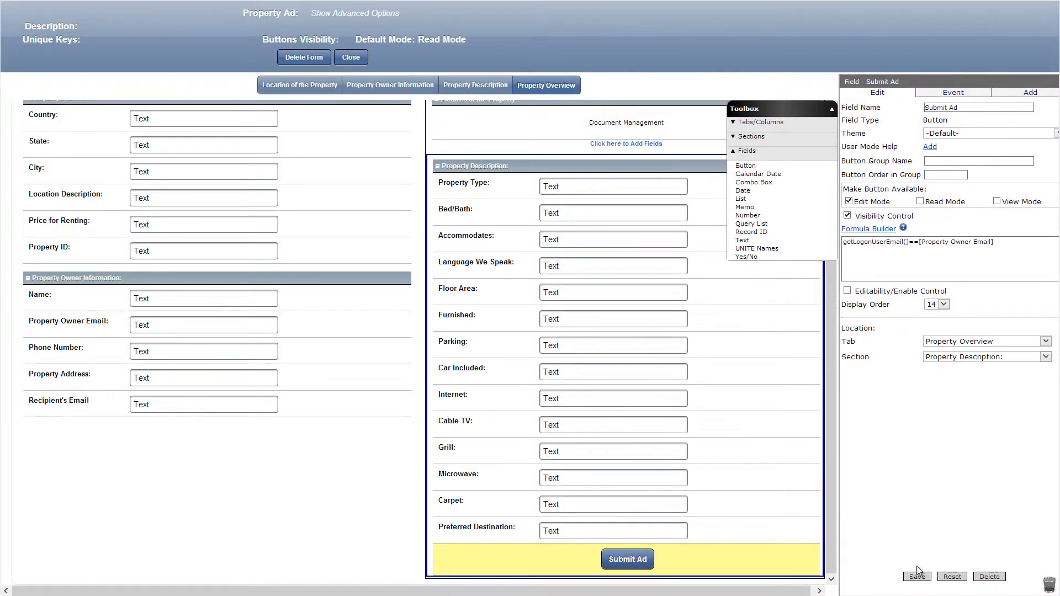
Give the Submit Ad button an OnClick Save & Email event addressed to [Property Owner Email].
{"action": "left_click", "coordinate": [941, 96]}
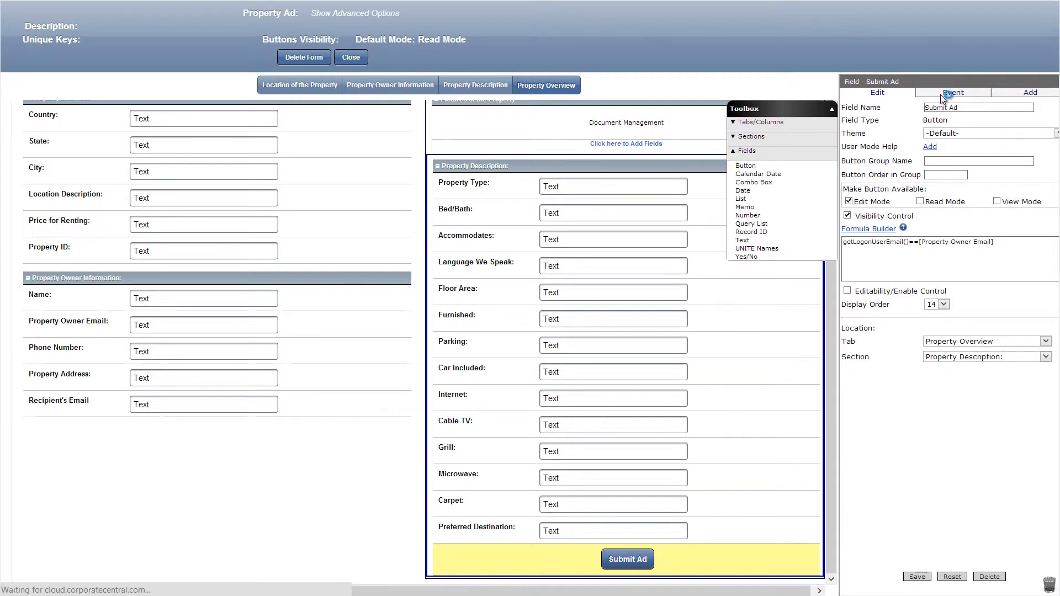
{"action": "left_click", "coordinate": [943, 113]}
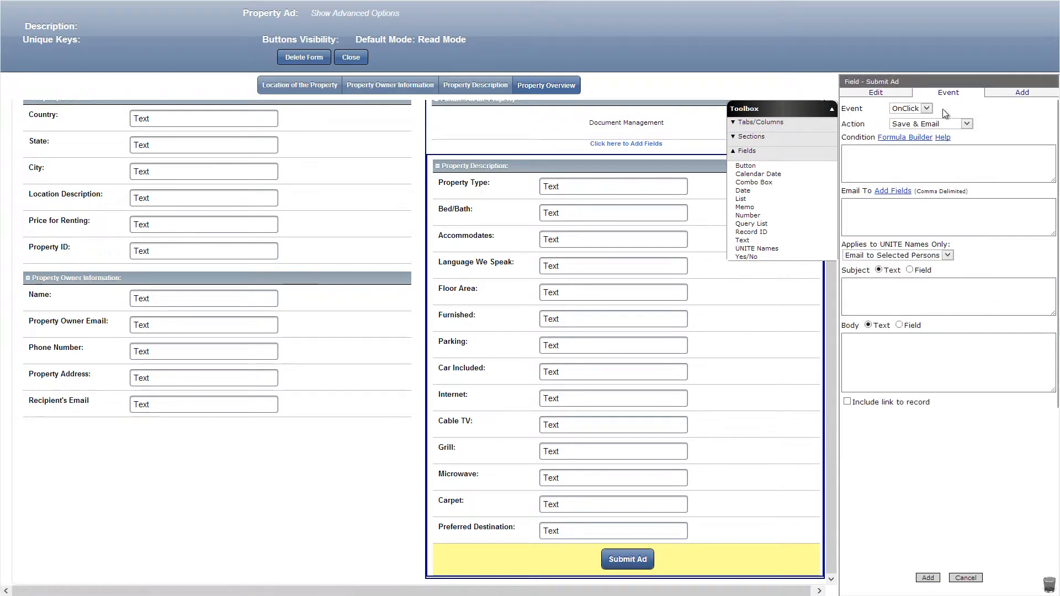
{"action": "left_click", "coordinate": [892, 191]}
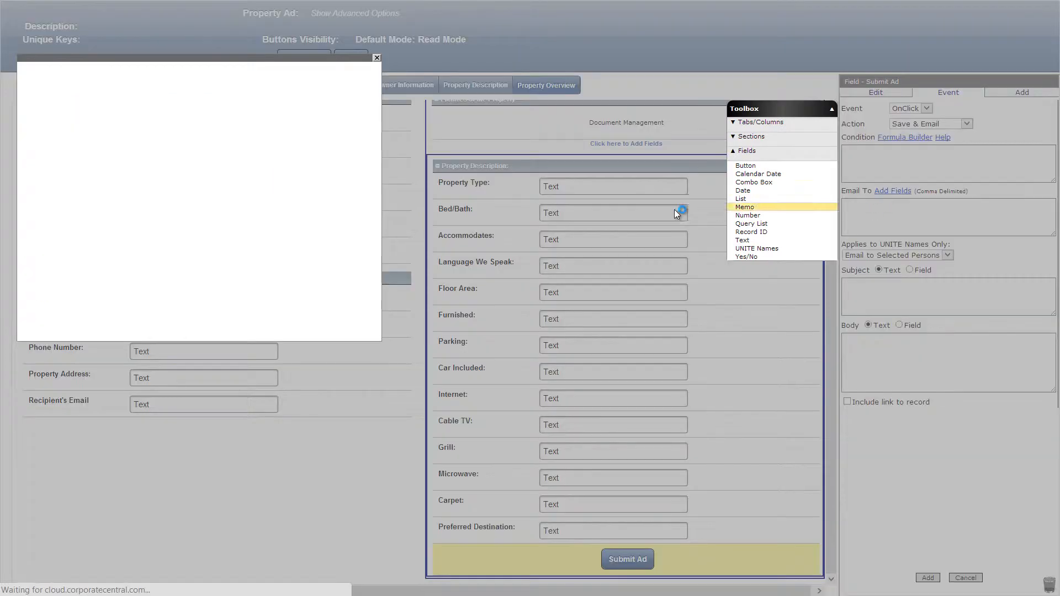
{"action": "scroll", "coordinate": [82, 264], "scroll_direction": "down", "scroll_amount": 5}
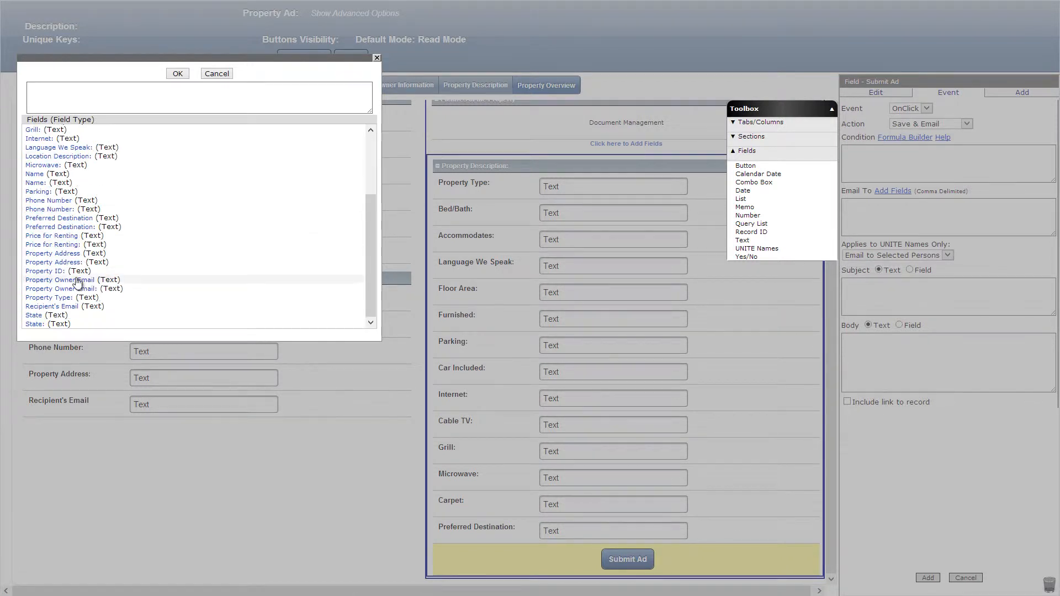
{"action": "left_click", "coordinate": [78, 280]}
{"action": "left_click", "coordinate": [178, 73]}
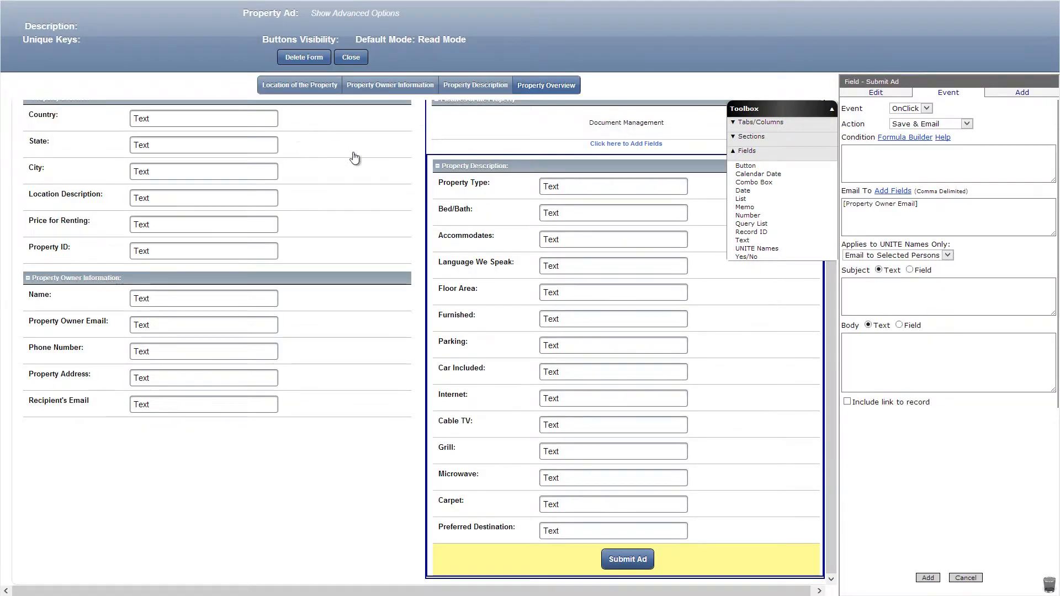
Enter subject "Your Housing Swap Ad" and body "You've submitted your property ad to the WAG Property Swap app.", include the record link, and add the event.
{"action": "left_click", "coordinate": [912, 295]}
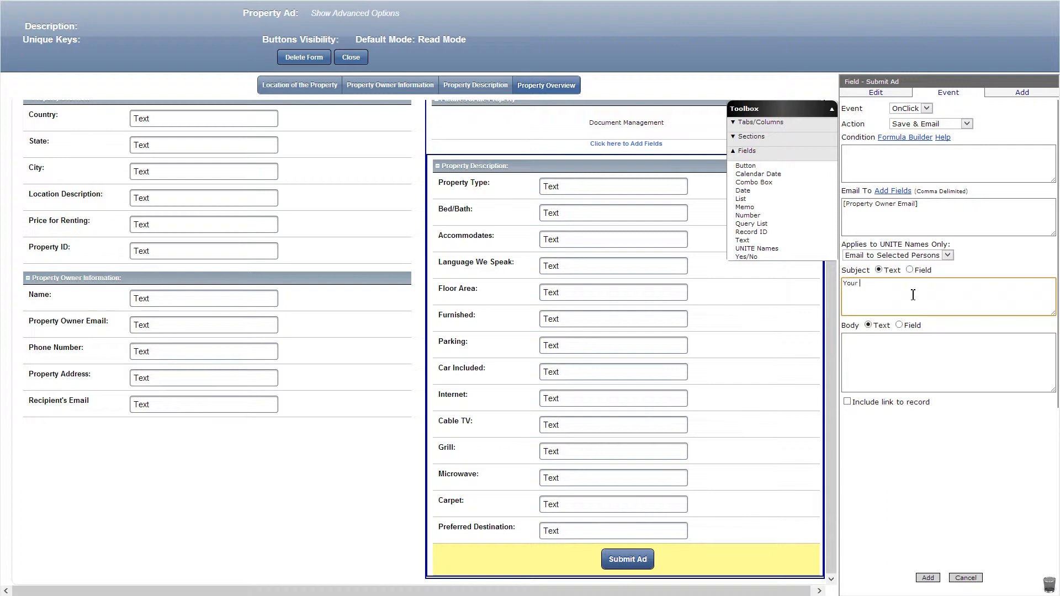
{"action": "type", "text": "ousing Swap Ad"}
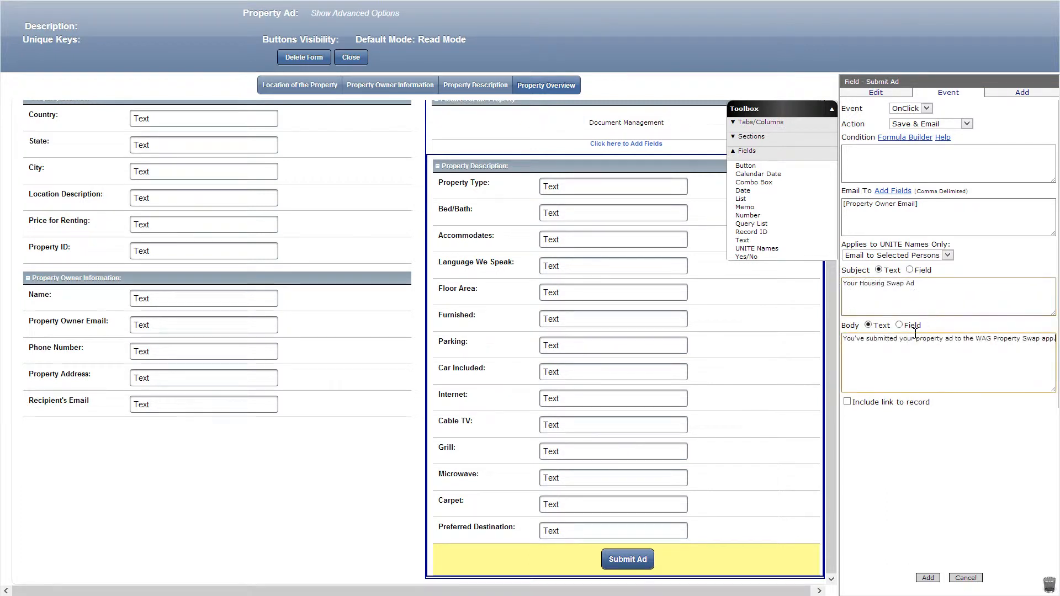
{"action": "left_click", "coordinate": [848, 402]}
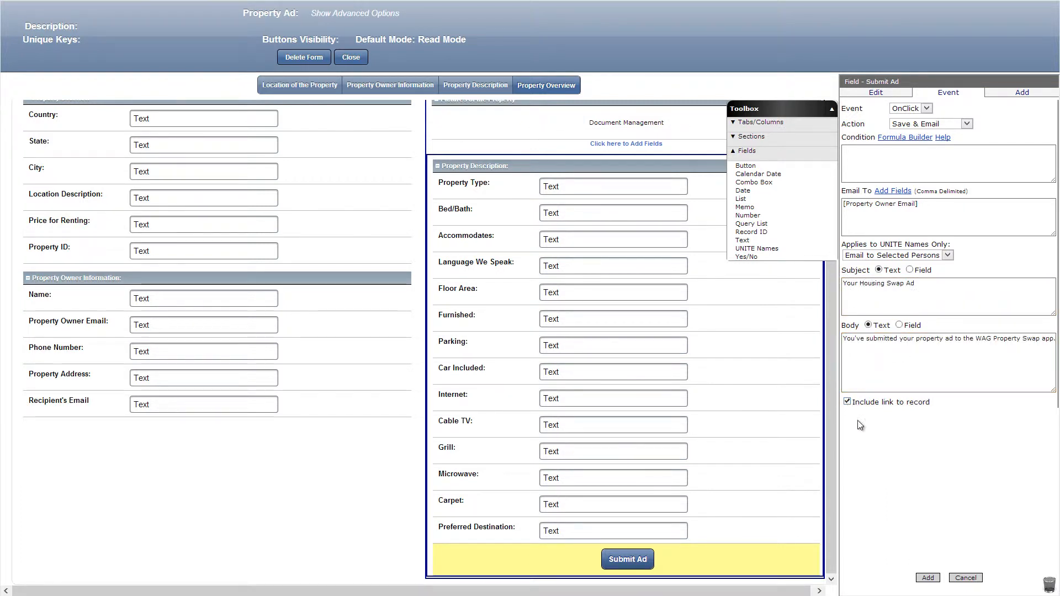
{"action": "left_click", "coordinate": [927, 578]}
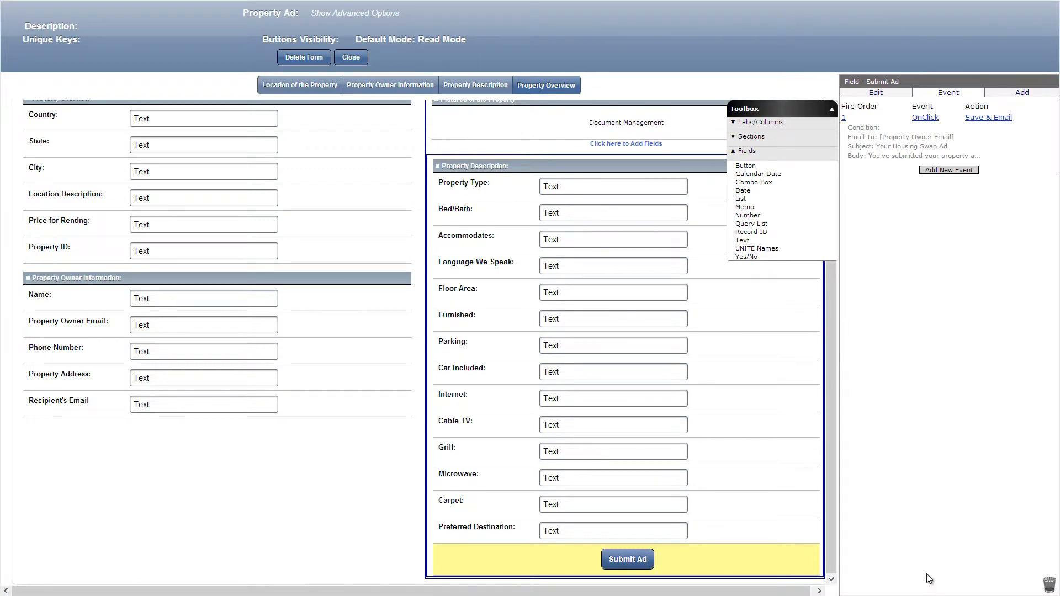
Add a tab named Contact the Owner after Property Overview and enable its visibility control.
{"action": "left_click", "coordinate": [760, 123]}
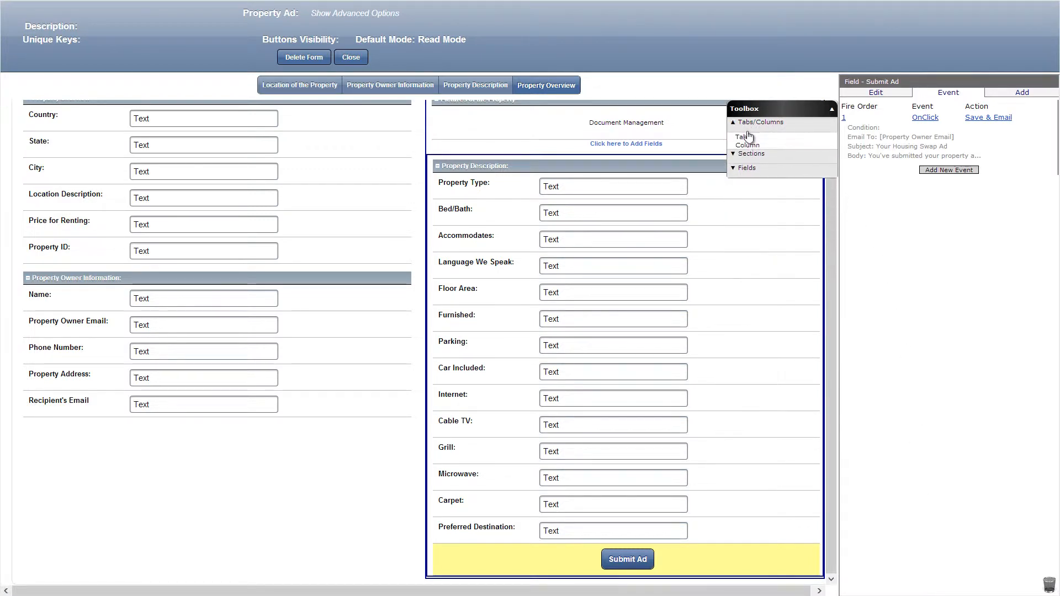
{"action": "left_click_drag", "start_coordinate": [742, 137], "coordinate": [644, 96]}
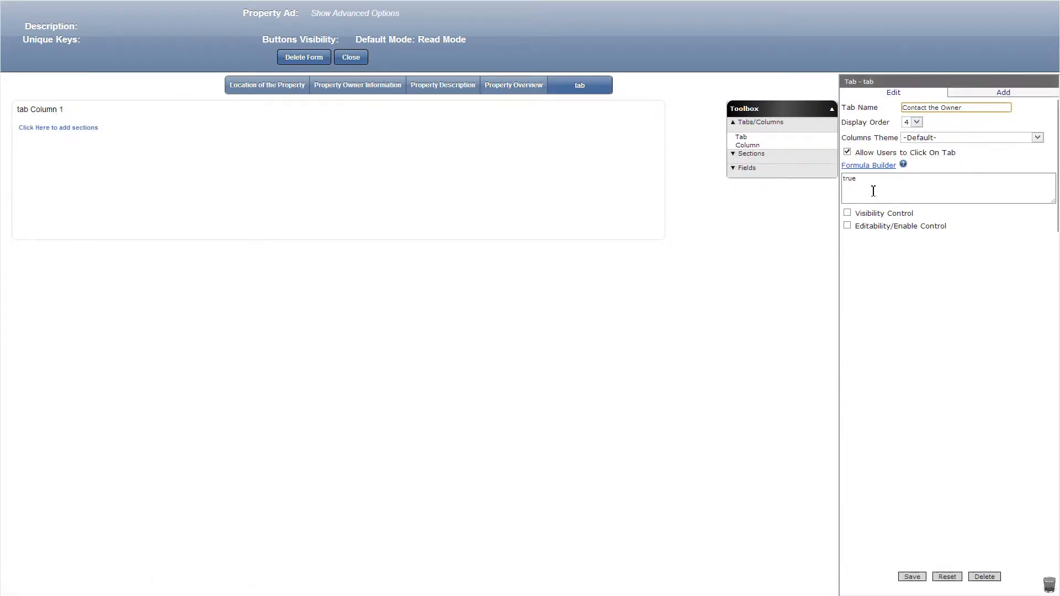
{"action": "left_click", "coordinate": [847, 213]}
Set the Contact the Owner tab's visibility formula to getLogonUserEmail()!==[Property Owner Email] and save the tab.
{"action": "left_click", "coordinate": [868, 226]}
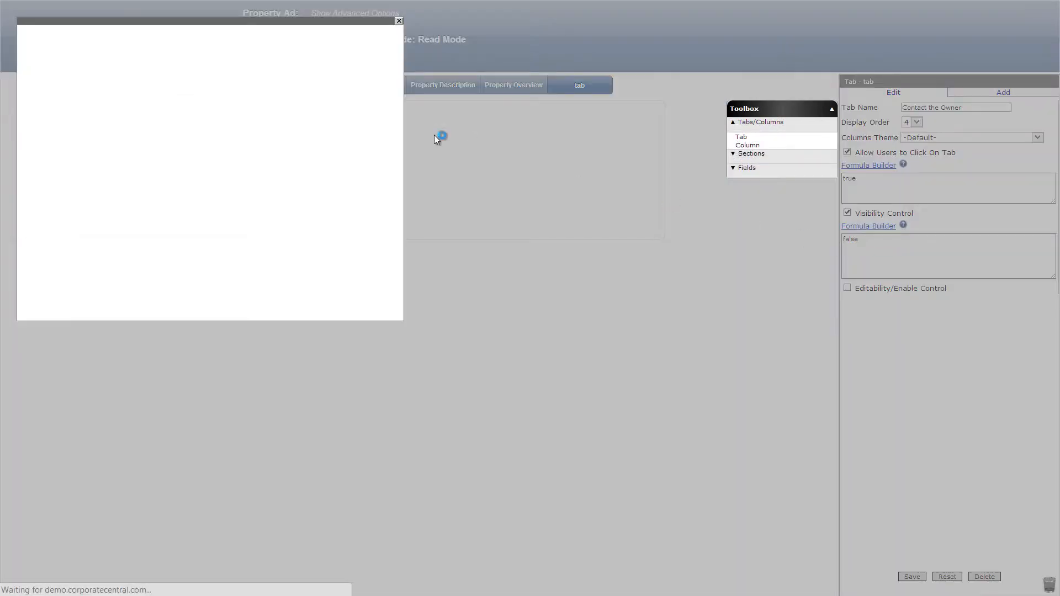
{"action": "key", "text": "Delete"}
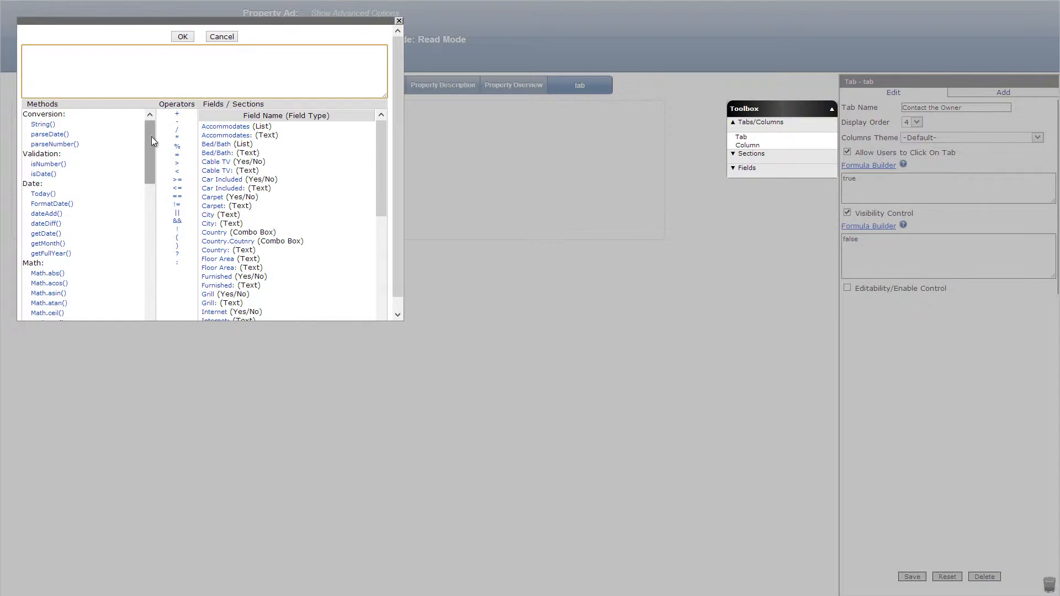
{"action": "left_click_drag", "start_coordinate": [151, 137], "coordinate": [148, 297]}
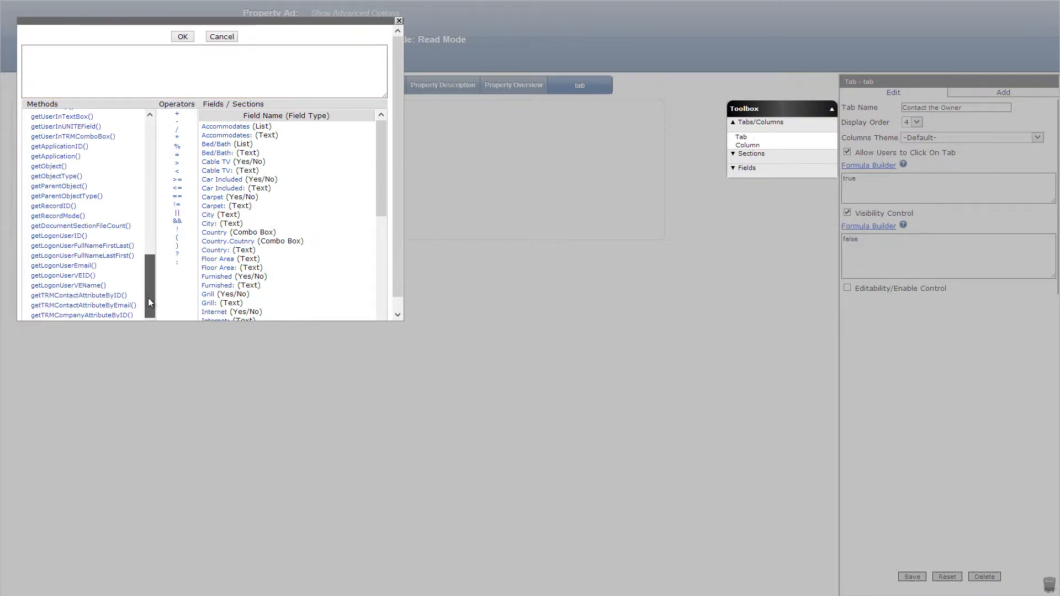
{"action": "left_click", "coordinate": [94, 267]}
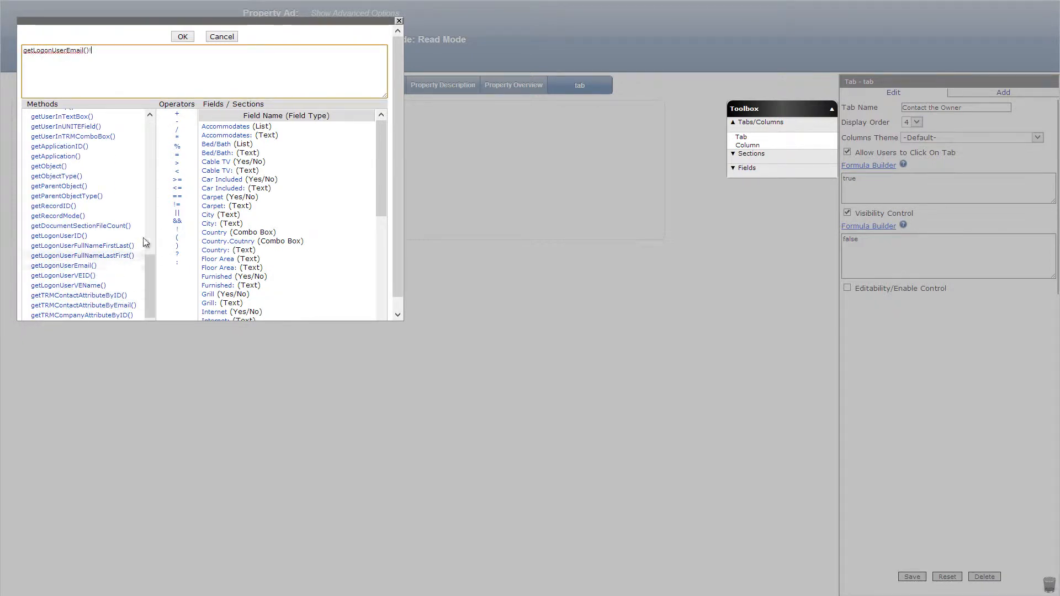
{"action": "left_click", "coordinate": [177, 205]}
{"action": "scroll", "coordinate": [235, 237], "scroll_direction": "down", "scroll_amount": 2}
{"action": "scroll", "coordinate": [236, 238], "scroll_direction": "down", "scroll_amount": 3}
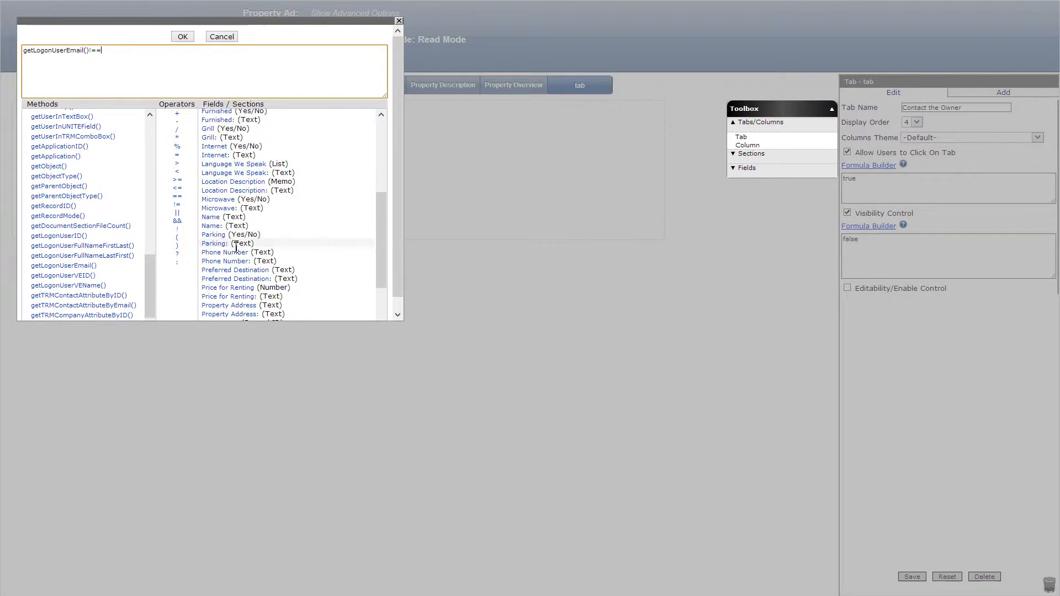
{"action": "scroll", "coordinate": [230, 284], "scroll_direction": "down", "scroll_amount": 3}
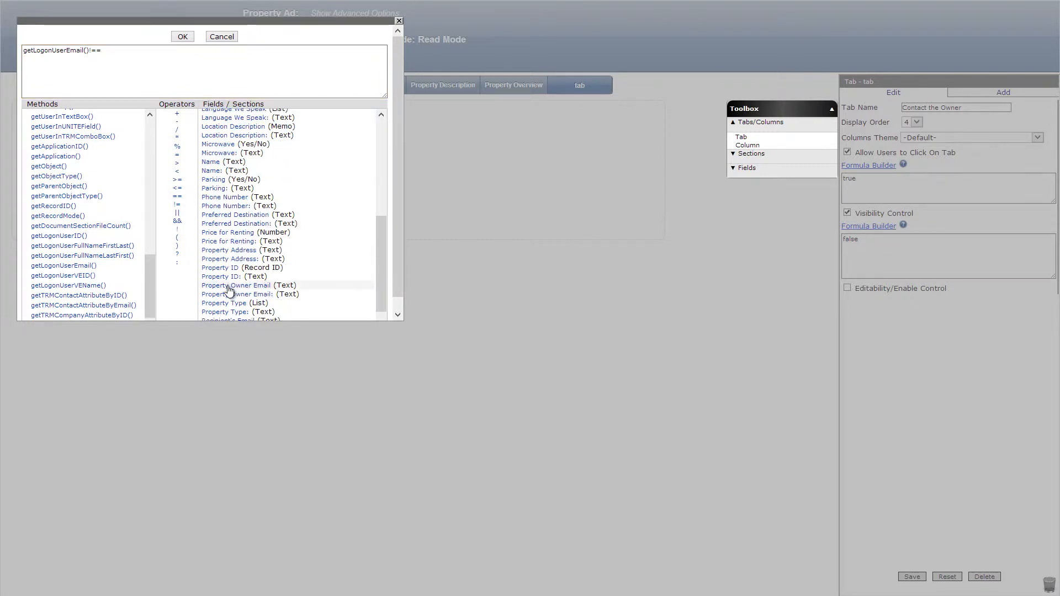
{"action": "left_click", "coordinate": [229, 286]}
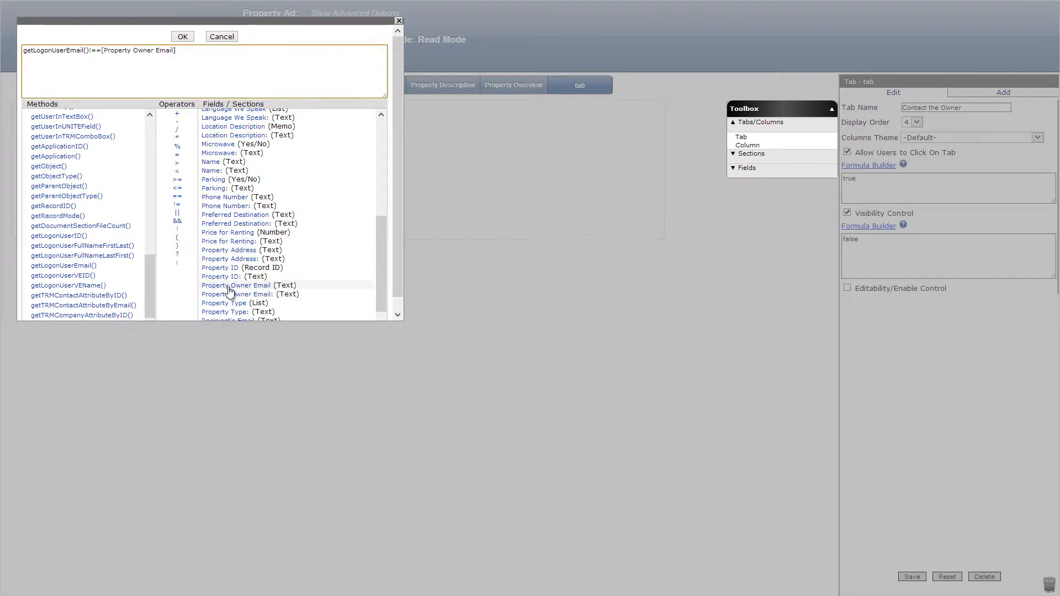
{"action": "left_click", "coordinate": [182, 36]}
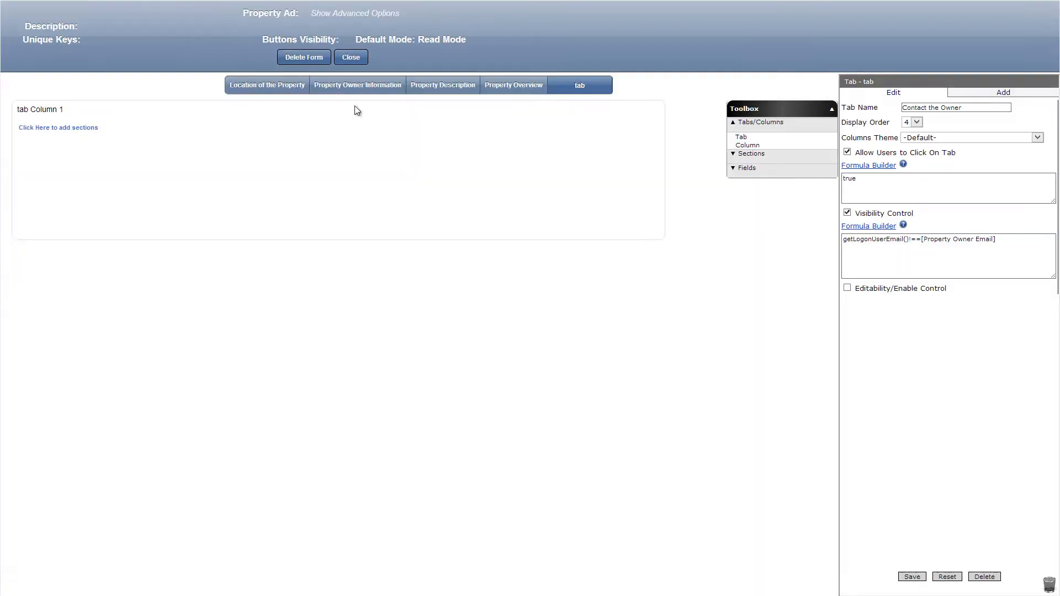
{"action": "left_click", "coordinate": [912, 576]}
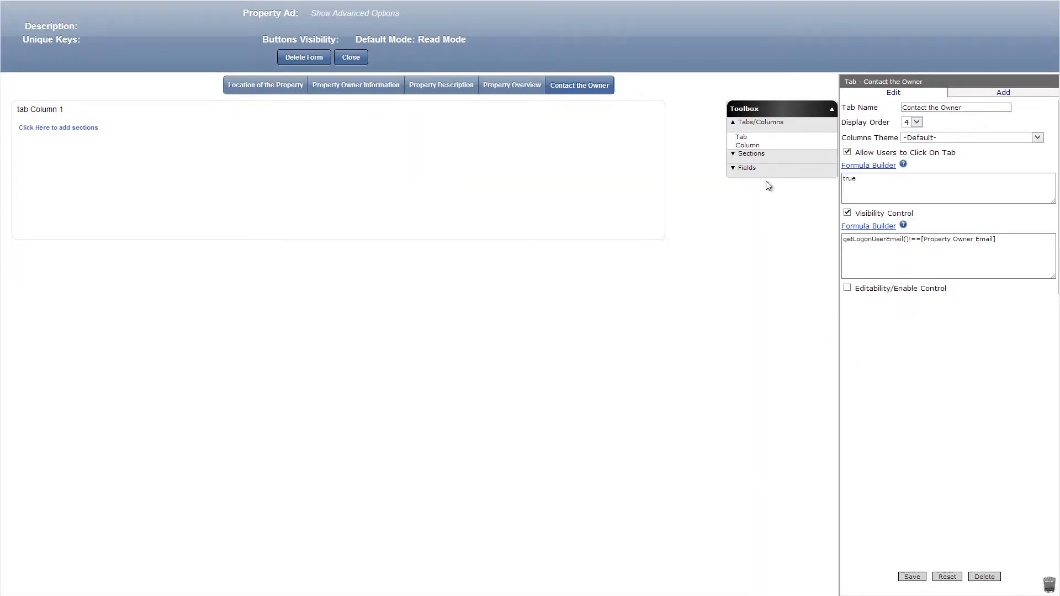
Add a tab named Owner's Mailbox after Contact the Owner with the visibility formula getLogonUserEmail()==[Property Owner Email], and save it.
{"action": "left_click_drag", "start_coordinate": [741, 137], "coordinate": [602, 91]}
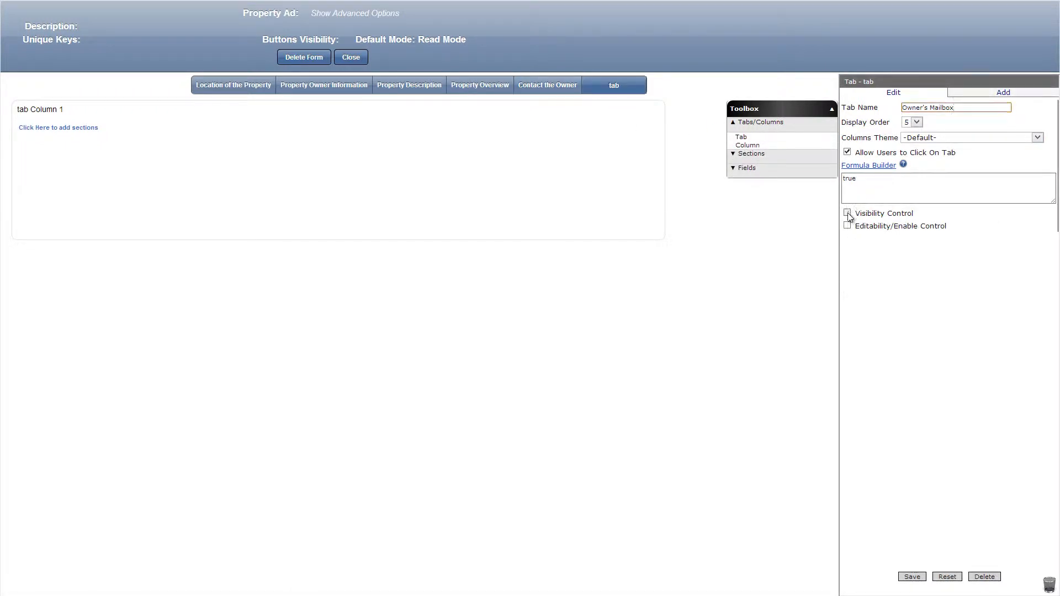
{"action": "left_click", "coordinate": [847, 213]}
{"action": "left_click", "coordinate": [868, 226]}
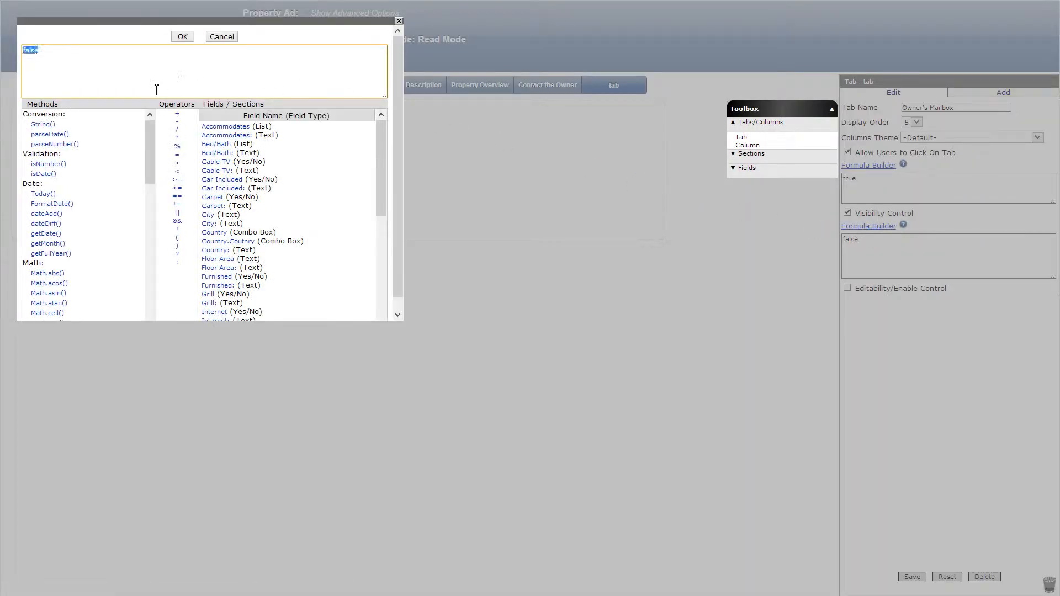
{"action": "left_click_drag", "start_coordinate": [148, 168], "coordinate": [148, 322]}
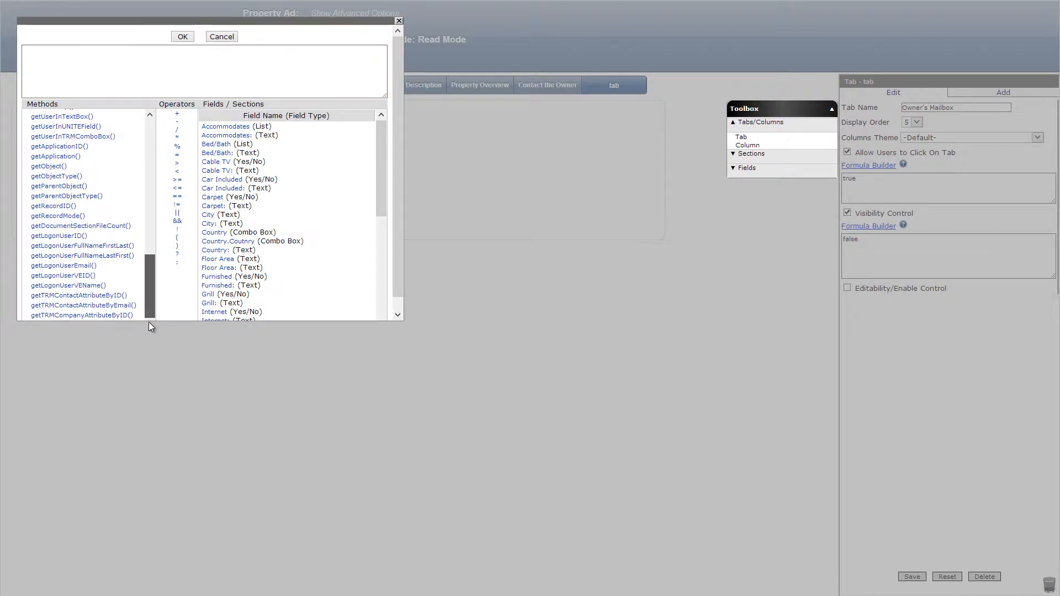
{"action": "left_click", "coordinate": [91, 266]}
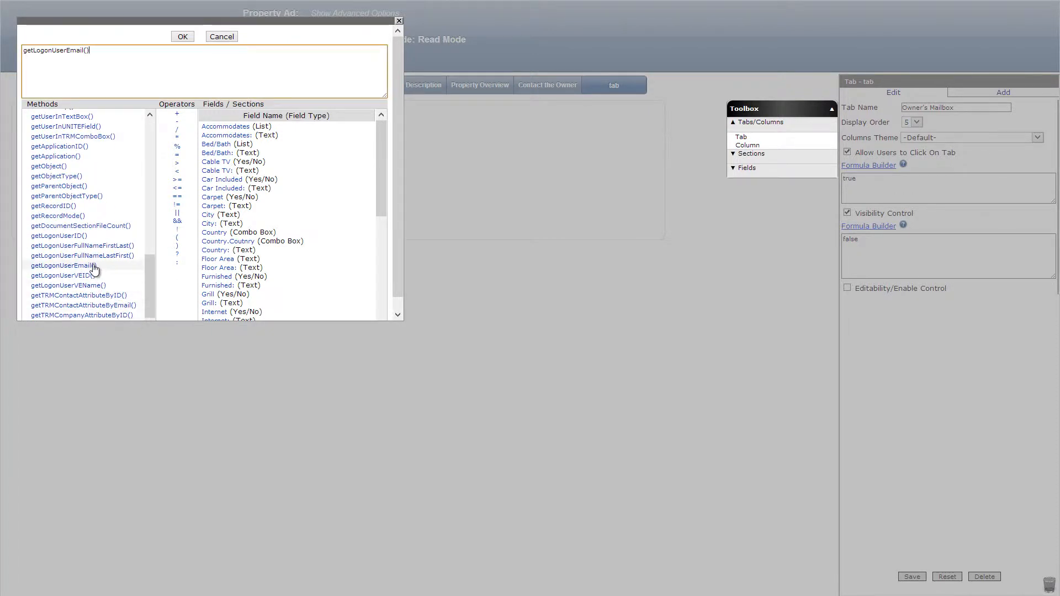
{"action": "left_click", "coordinate": [173, 197]}
{"action": "scroll", "coordinate": [265, 215], "scroll_direction": "down", "scroll_amount": 8}
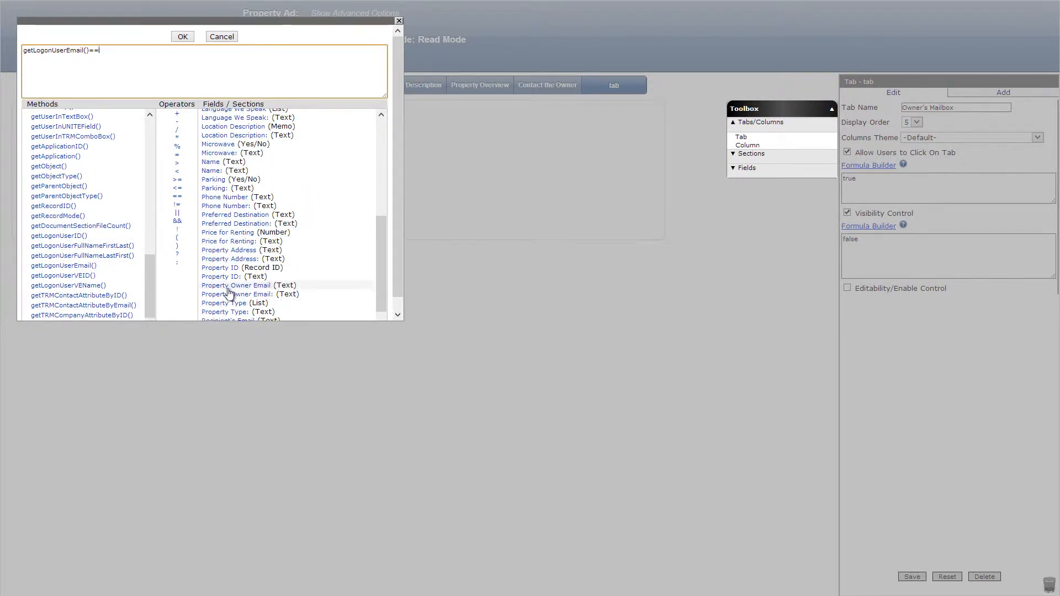
{"action": "left_click", "coordinate": [229, 287]}
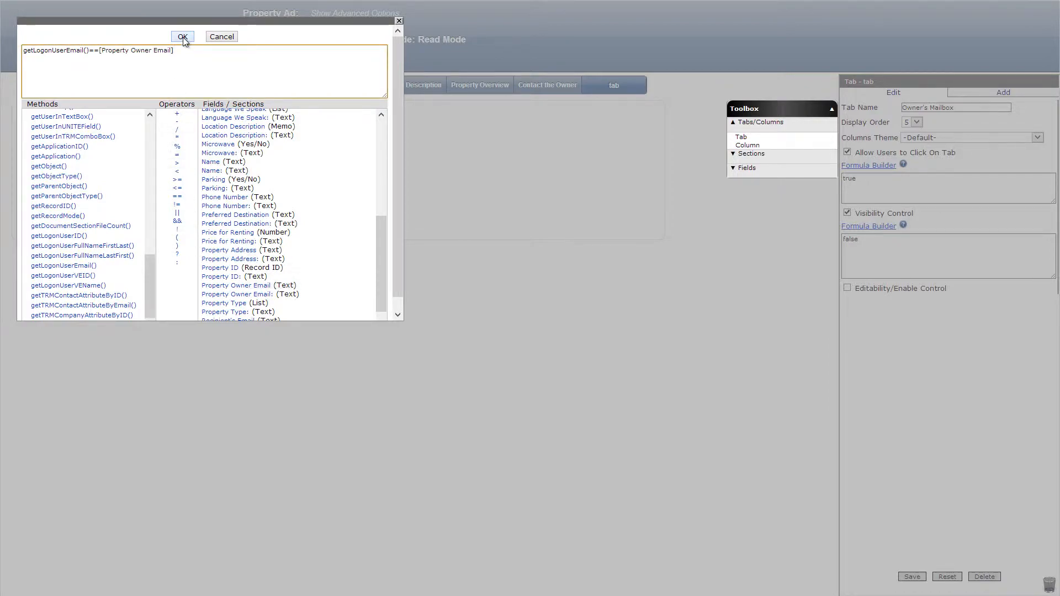
{"action": "left_click", "coordinate": [183, 37]}
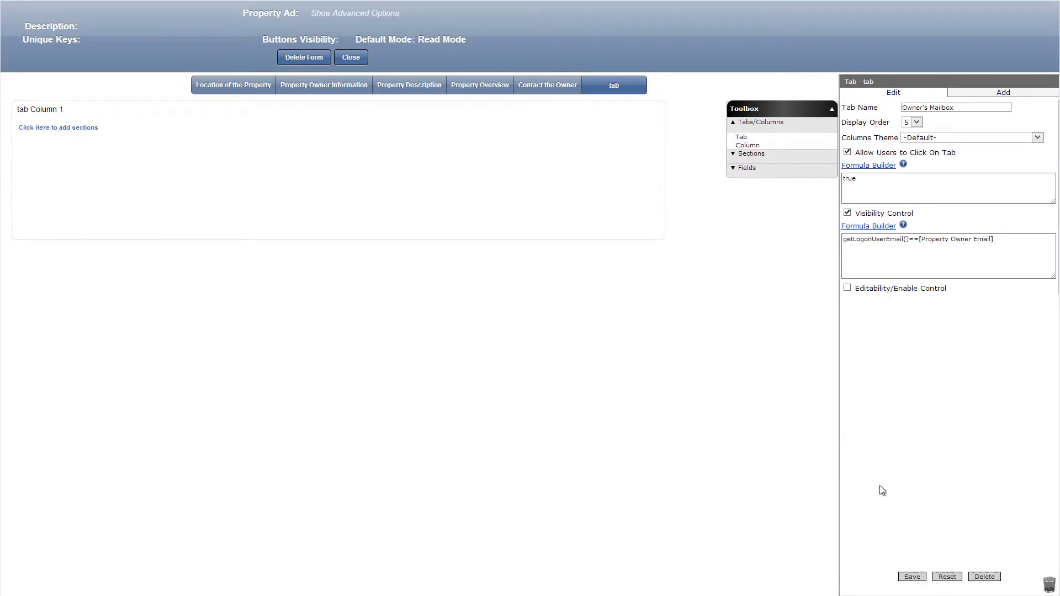
{"action": "left_click", "coordinate": [912, 576]}
Close the Property Ad form, create a new form named Message, and save a narrower width for its Message column.
{"action": "left_click", "coordinate": [351, 57]}
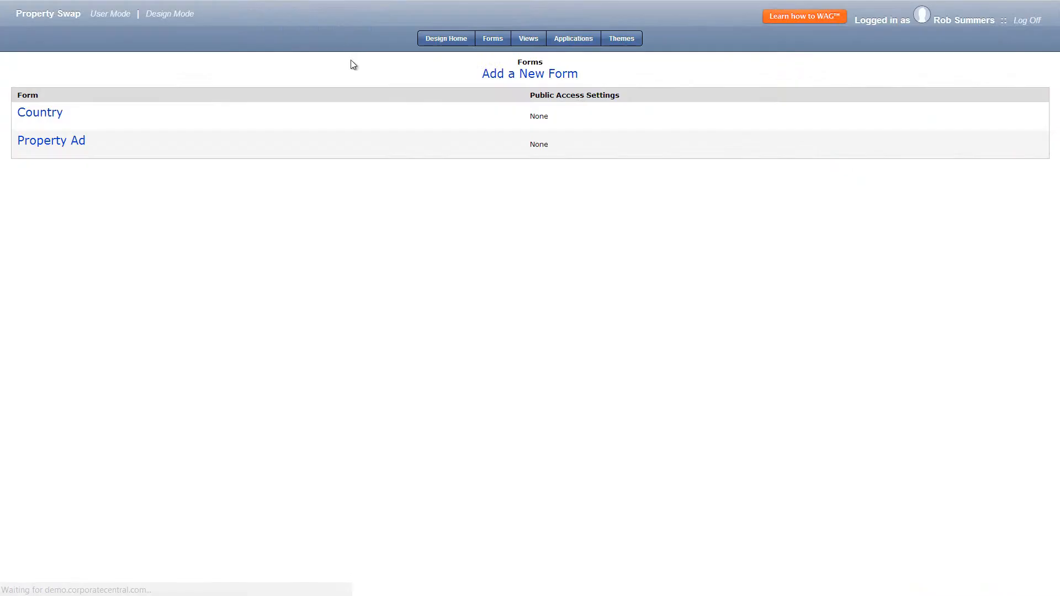
{"action": "left_click", "coordinate": [524, 76]}
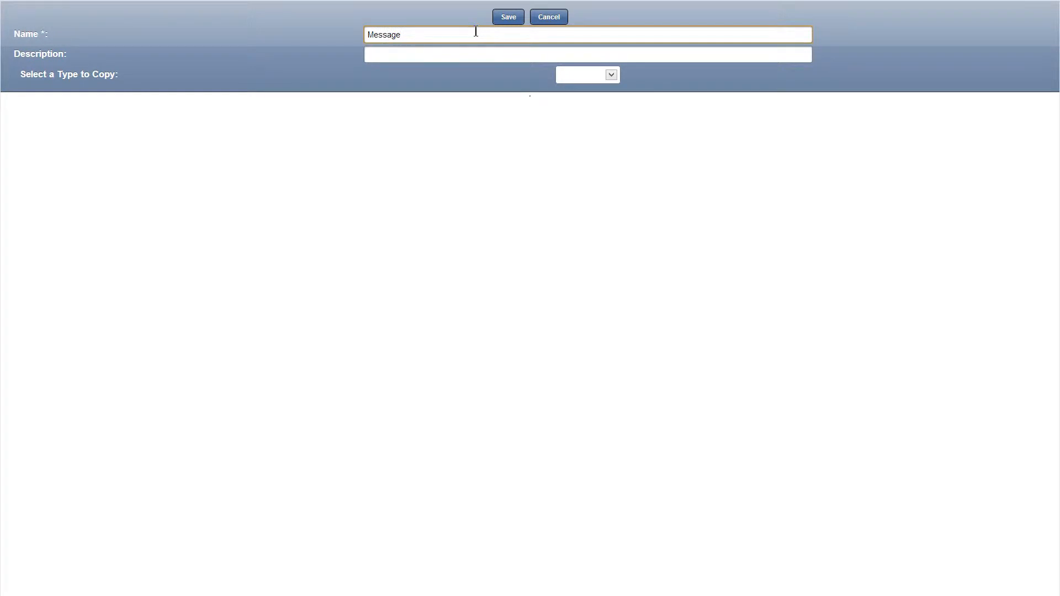
{"action": "left_click", "coordinate": [505, 18]}
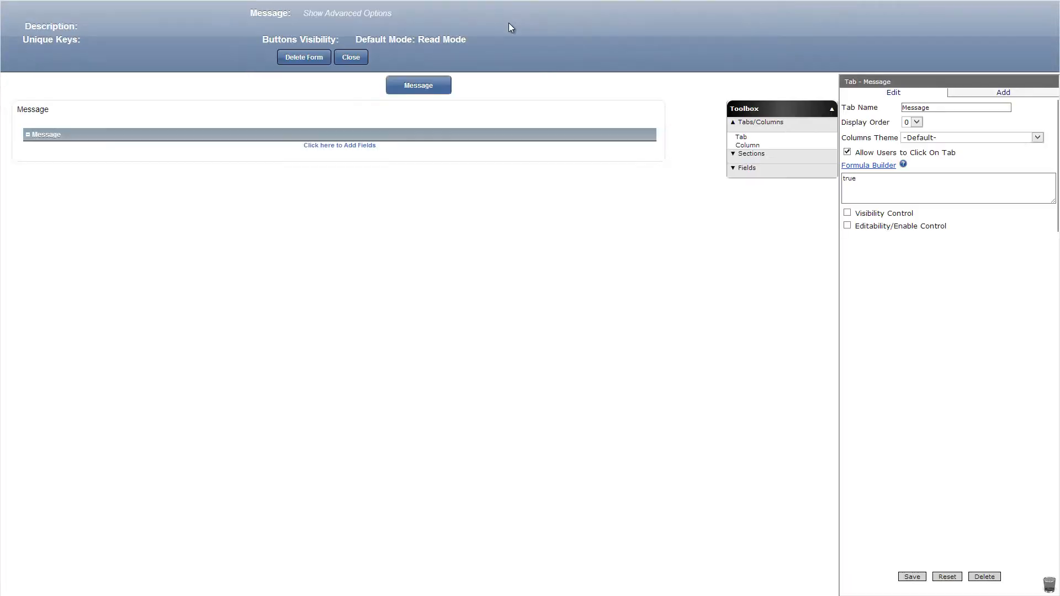
{"action": "left_click", "coordinate": [261, 114]}
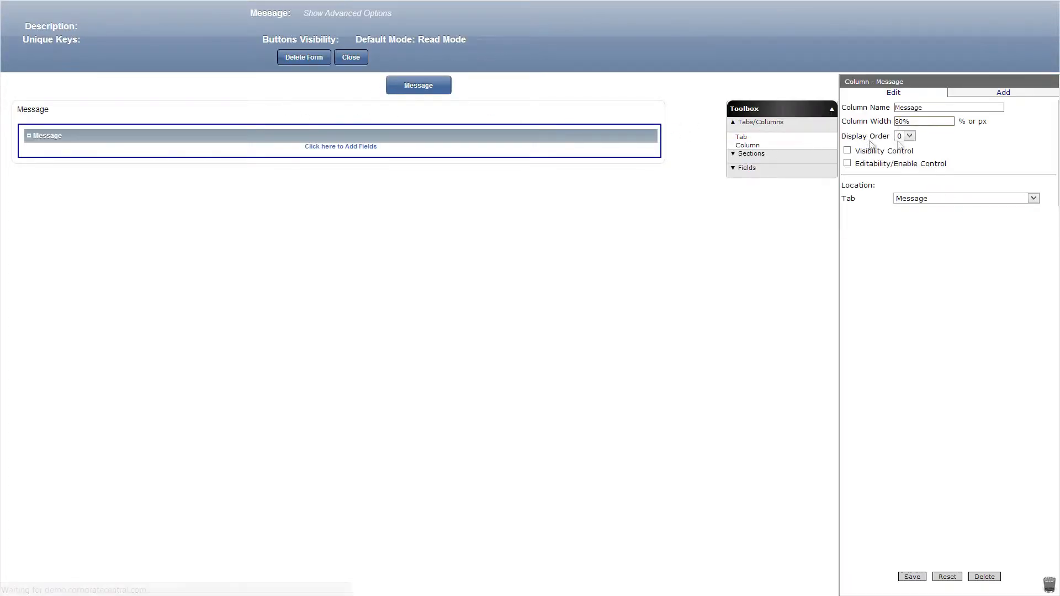
{"action": "left_click", "coordinate": [916, 578]}
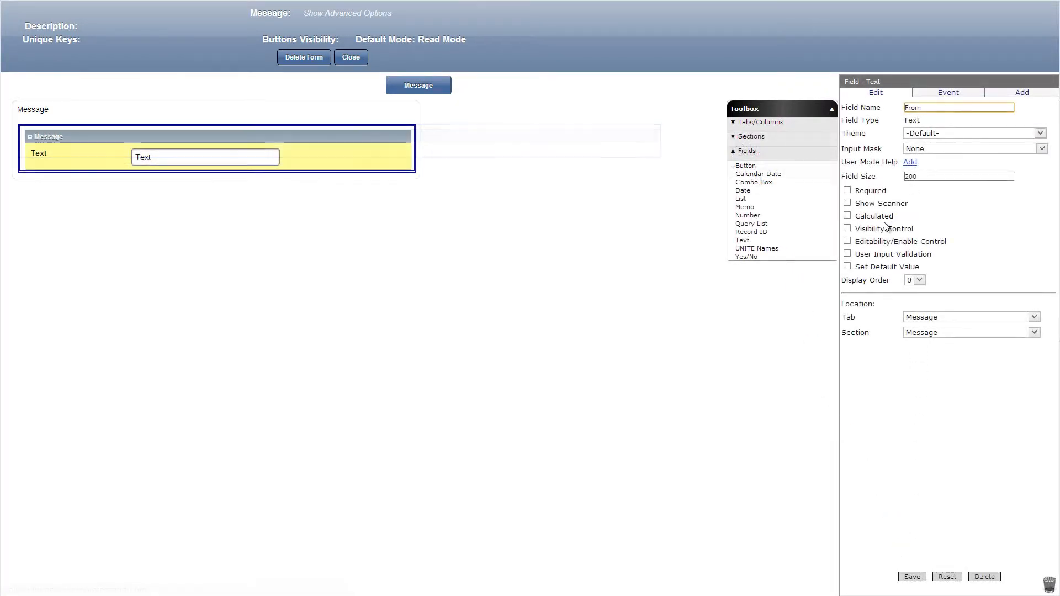
Set the From field's editability formula to false and its default value to getLogonUserFullNameFirstLast(), and save the field.
{"action": "left_click", "coordinate": [847, 241]}
{"action": "left_click", "coordinate": [847, 329]}
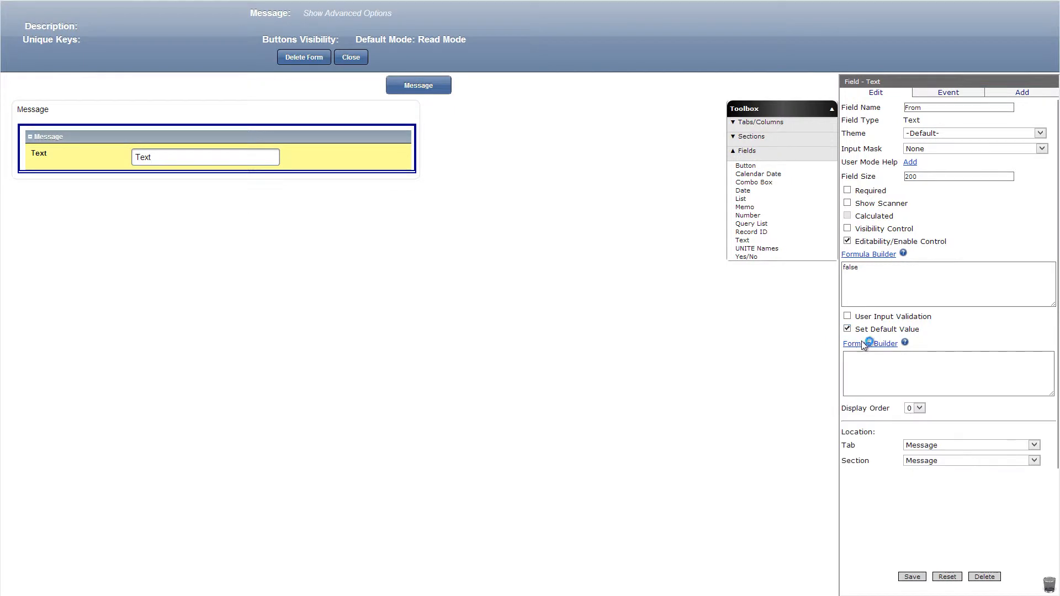
{"action": "left_click", "coordinate": [870, 342]}
{"action": "left_click_drag", "start_coordinate": [155, 163], "coordinate": [130, 319]}
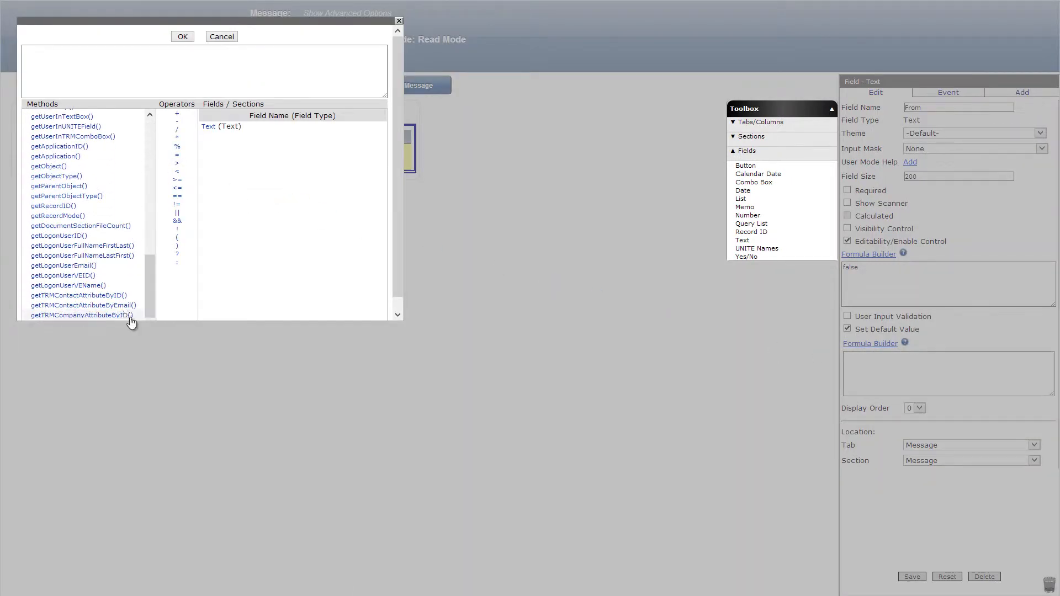
{"action": "left_click", "coordinate": [88, 246]}
{"action": "left_click", "coordinate": [183, 37]}
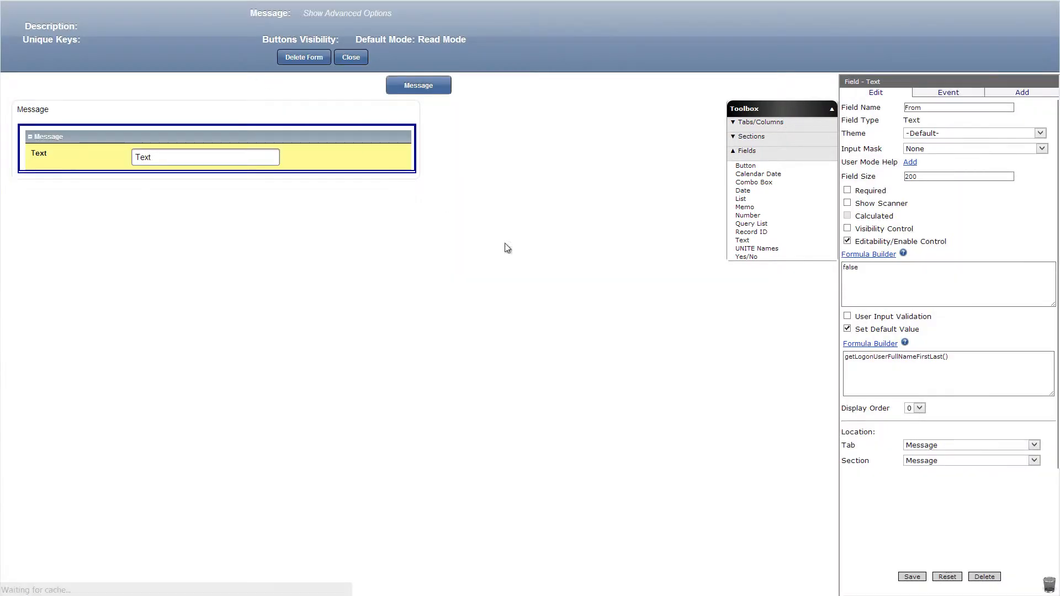
{"action": "left_click", "coordinate": [913, 575]}
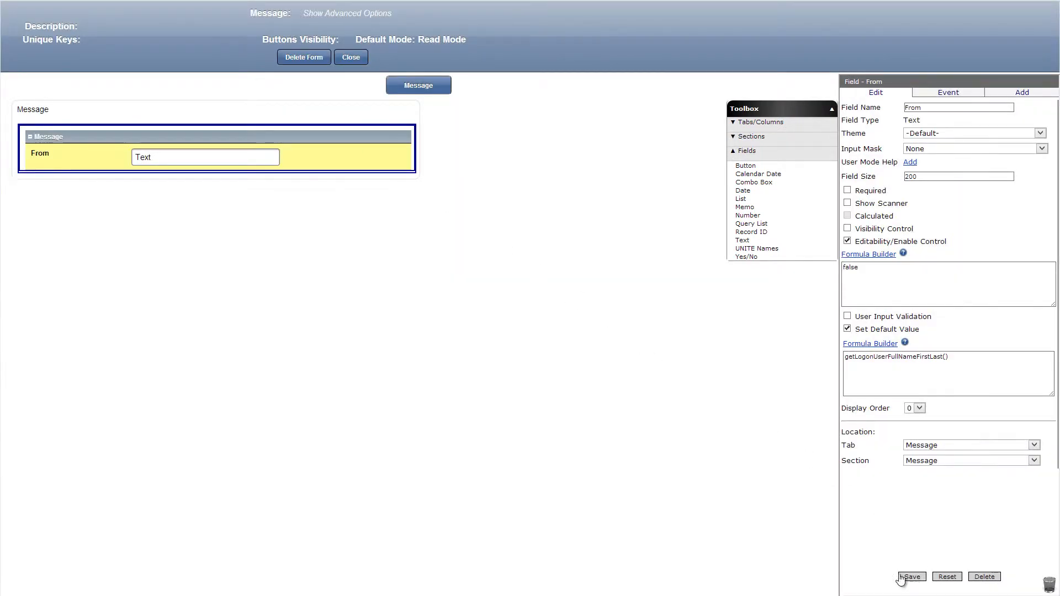
Add a text field named Message Time below From, calculated with the formula new Date(), and save it.
{"action": "left_click_drag", "start_coordinate": [774, 241], "coordinate": [361, 176]}
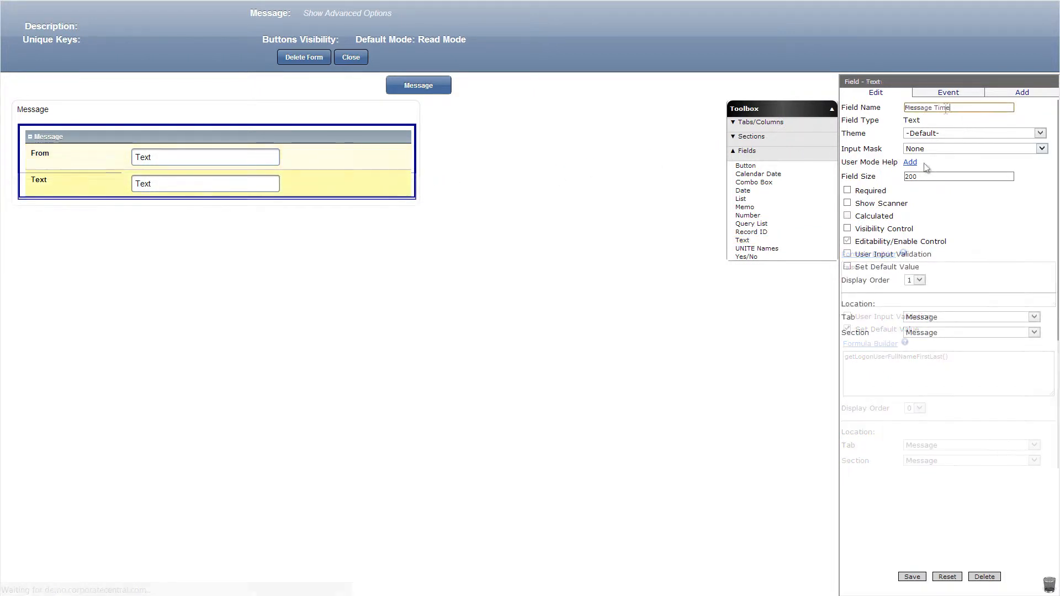
{"action": "left_click", "coordinate": [847, 216]}
{"action": "left_click", "coordinate": [866, 242]}
{"action": "type", "text": "new Date("}
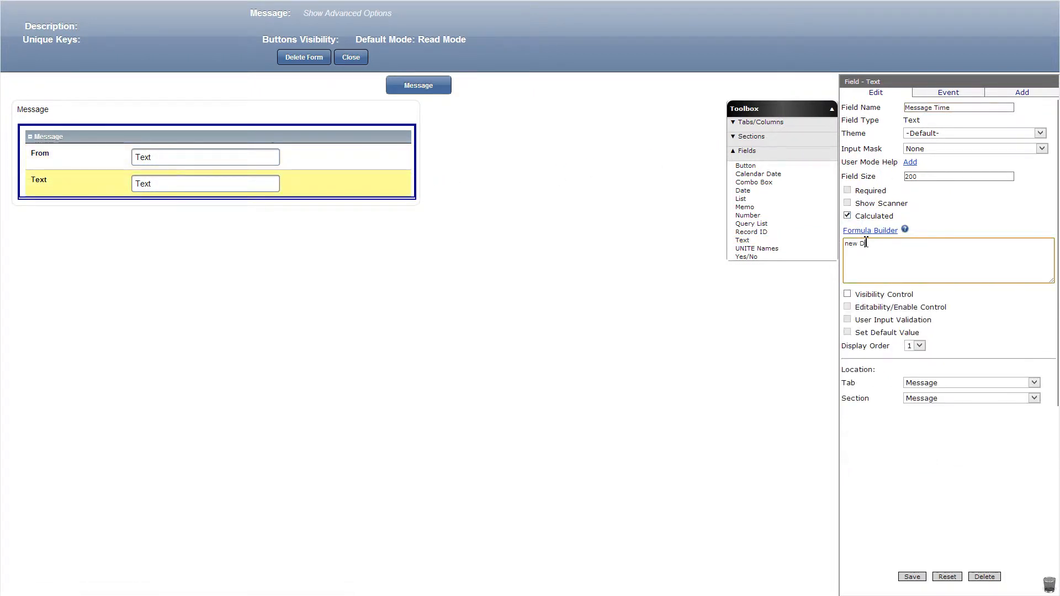
{"action": "left_click", "coordinate": [910, 576]}
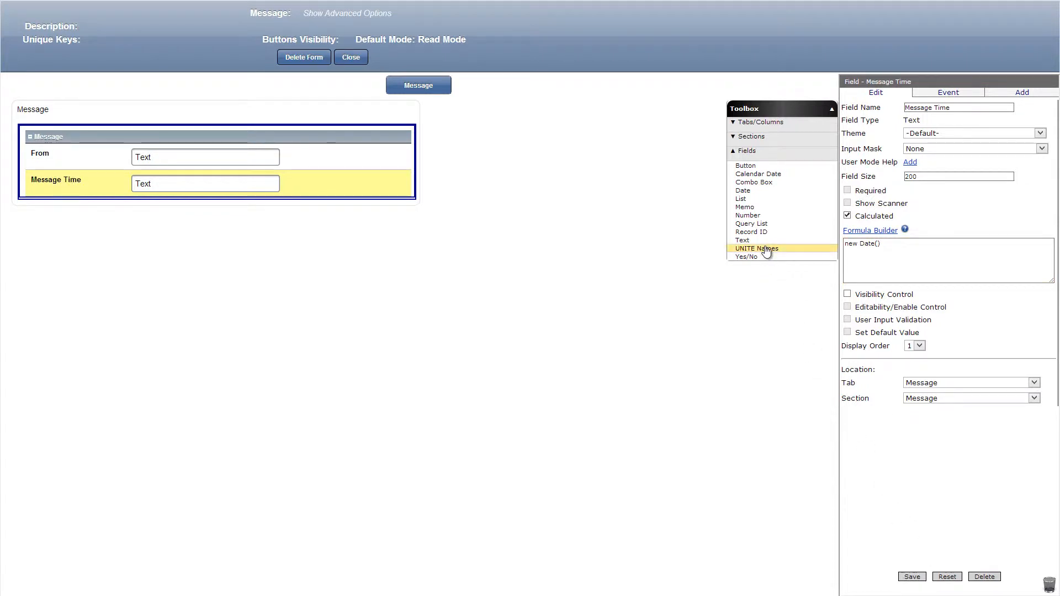
Add a text field named Sender's Email with editability formula false and default value getLogonUserEmail(), and save it.
{"action": "left_click_drag", "start_coordinate": [742, 240], "coordinate": [332, 214]}
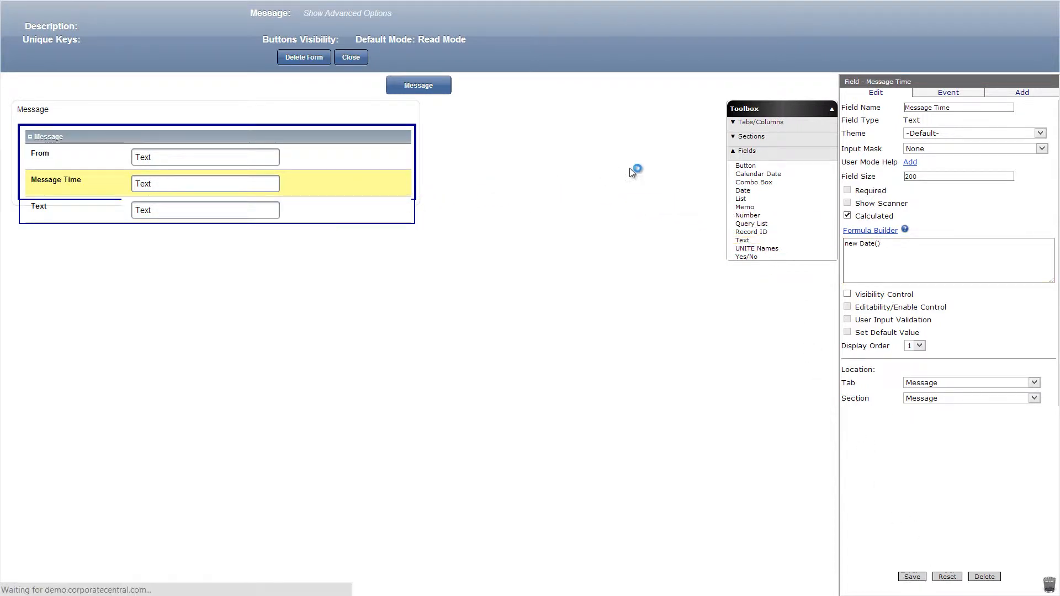
{"action": "left_click", "coordinate": [847, 241]}
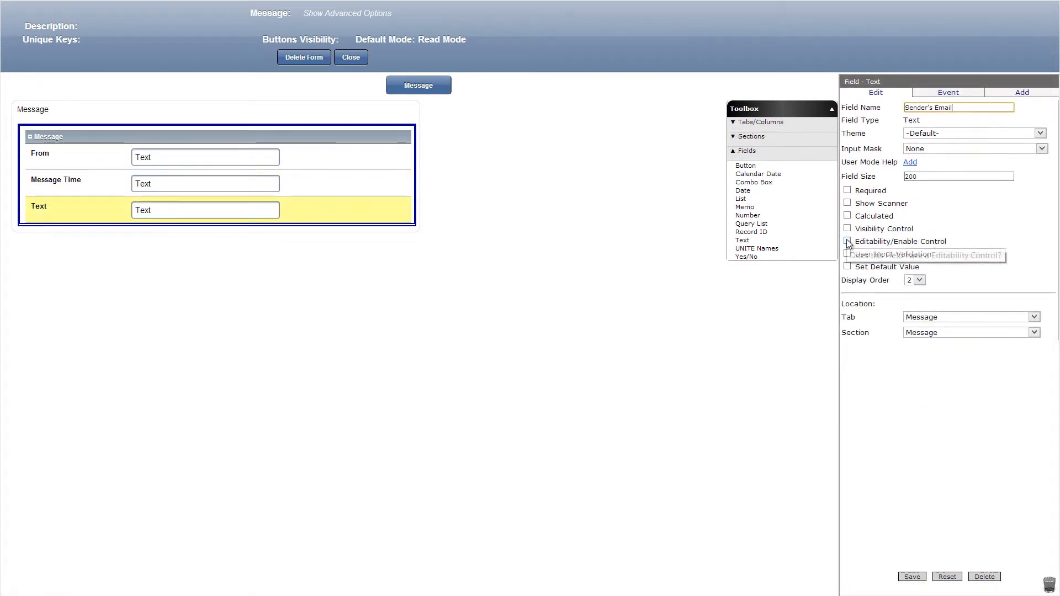
{"action": "left_click", "coordinate": [847, 329]}
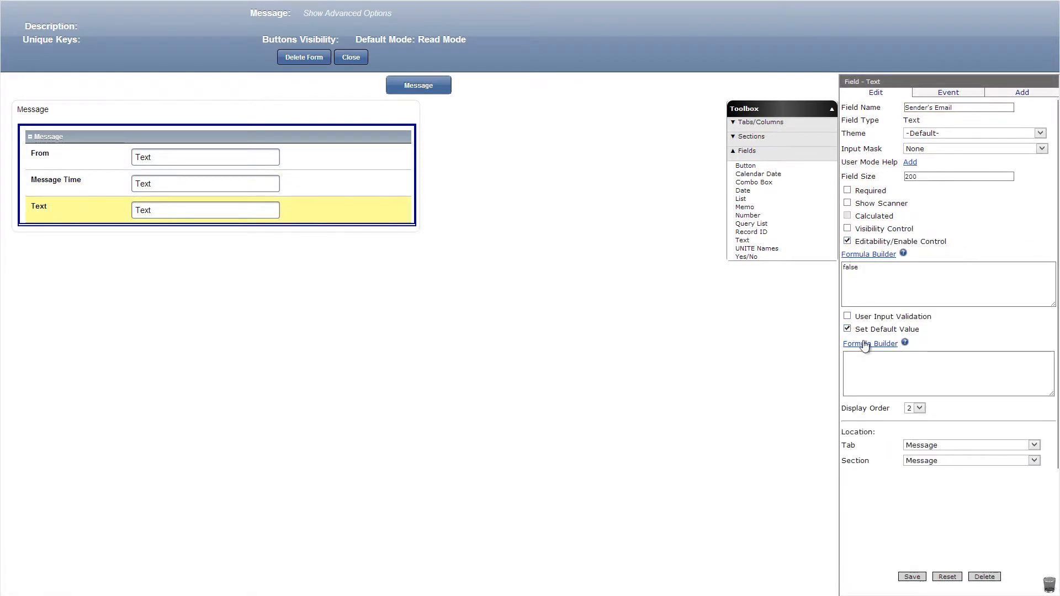
{"action": "left_click", "coordinate": [864, 345]}
{"action": "scroll", "coordinate": [151, 269], "scroll_direction": "down", "scroll_amount": 5}
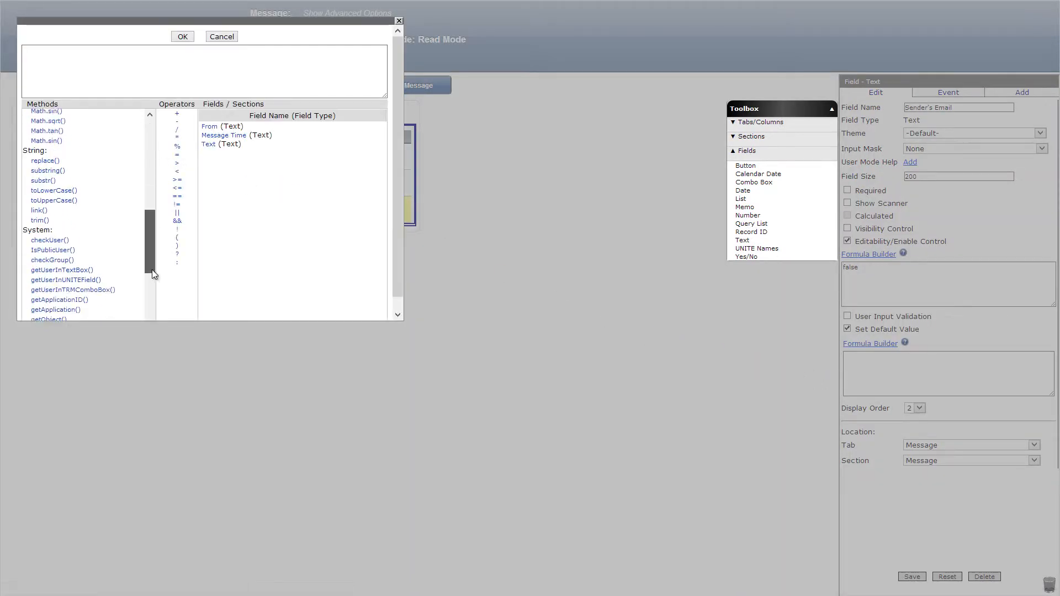
{"action": "left_click_drag", "start_coordinate": [152, 269], "coordinate": [134, 320]}
{"action": "left_click", "coordinate": [63, 266]}
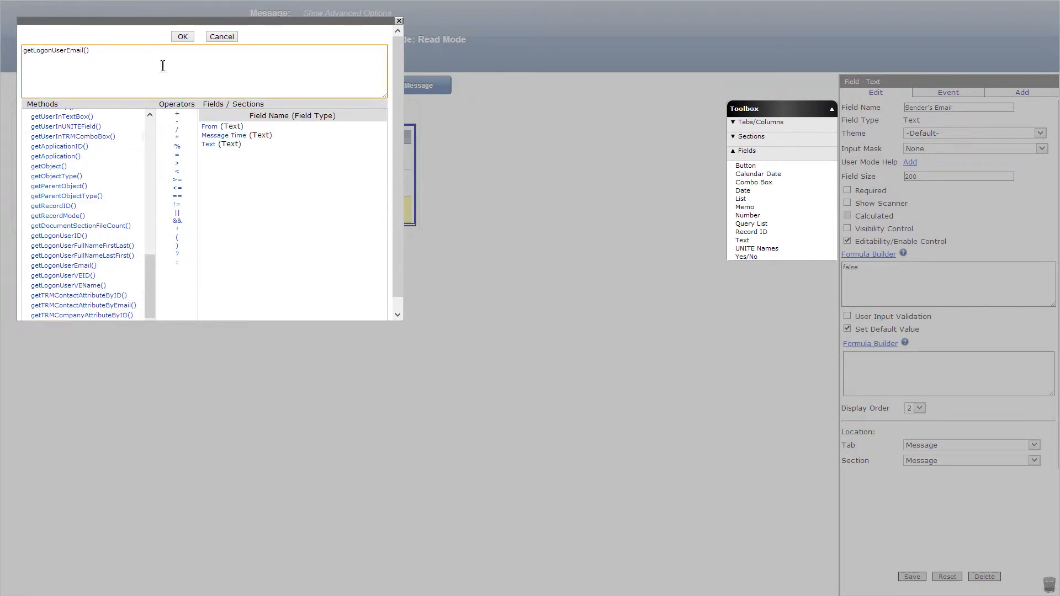
{"action": "left_click", "coordinate": [182, 38]}
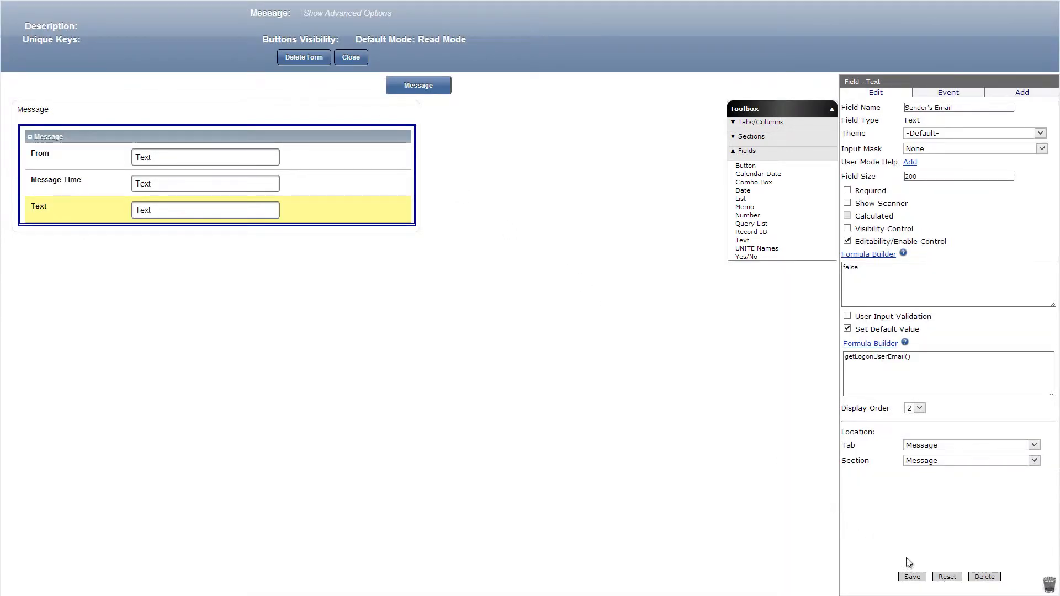
{"action": "left_click", "coordinate": [911, 577]}
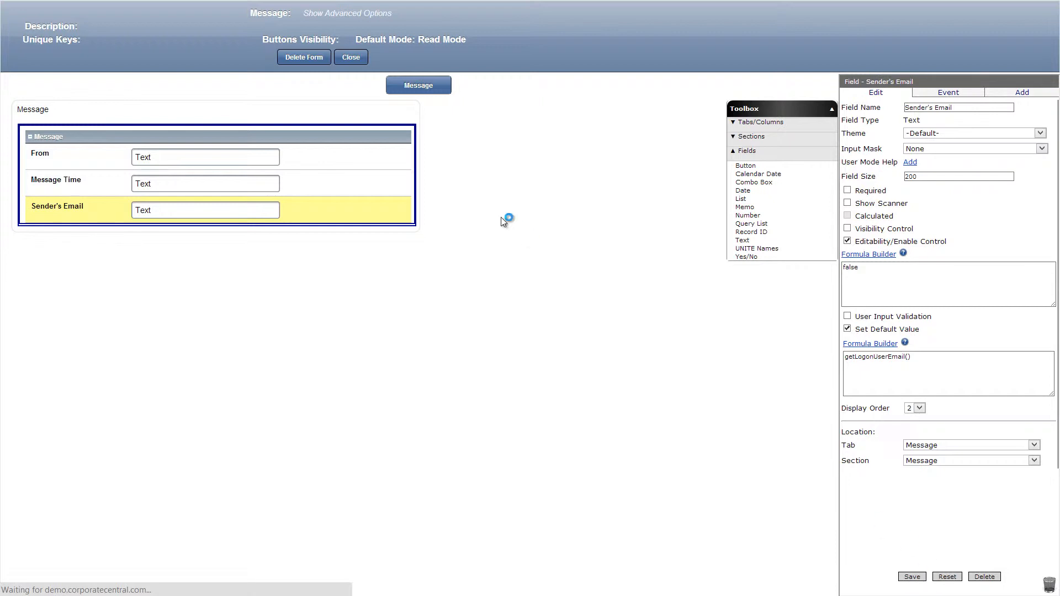
Close the Message form, open the Property Ad form, and place a DataGrid - Subform section on its Contact the Owner tab.
{"action": "left_click", "coordinate": [349, 59]}
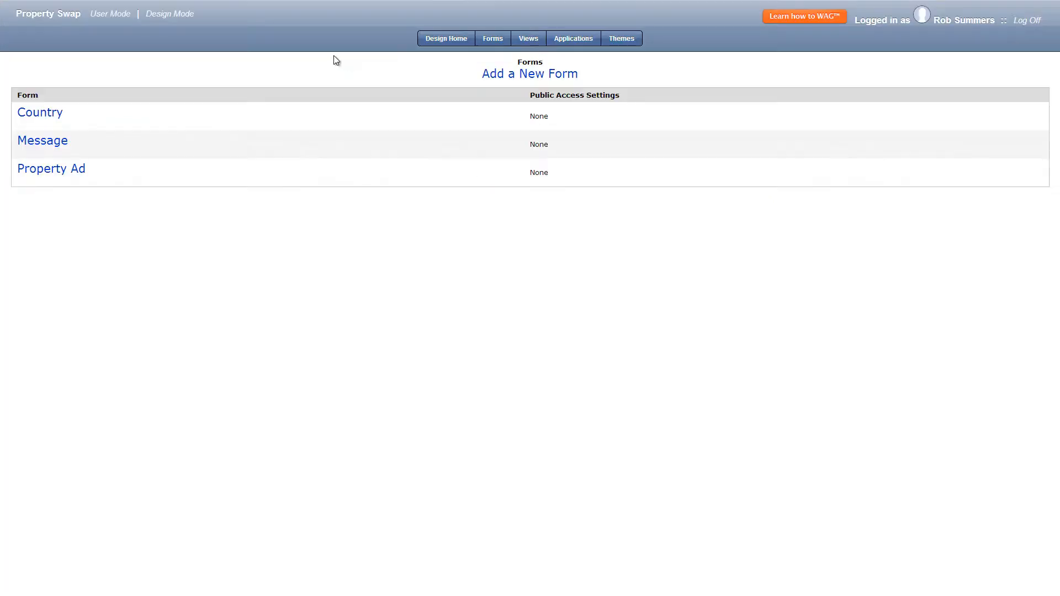
{"action": "left_click", "coordinate": [74, 172]}
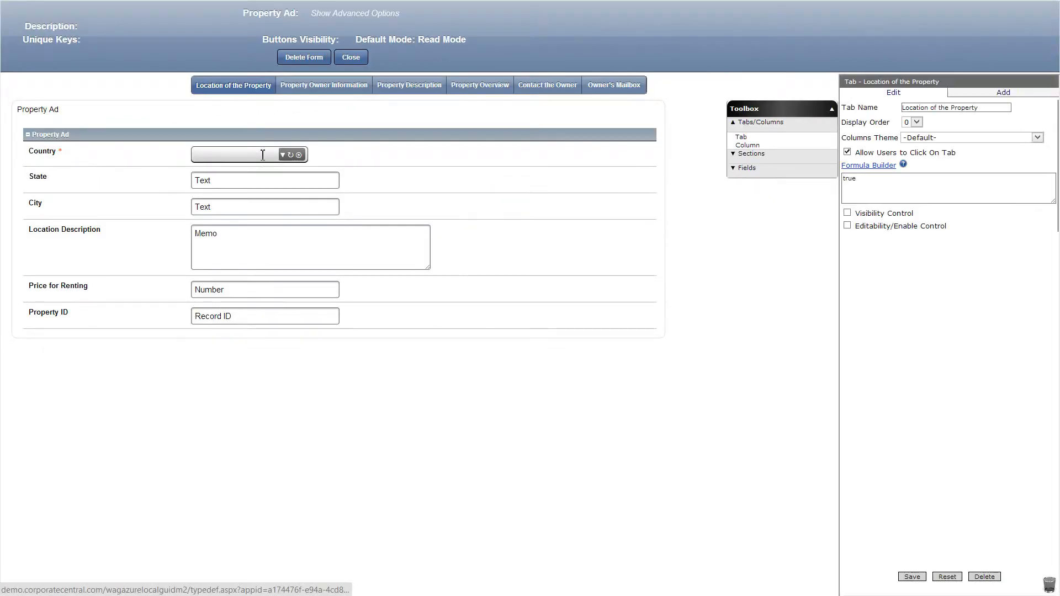
{"action": "left_click", "coordinate": [549, 88]}
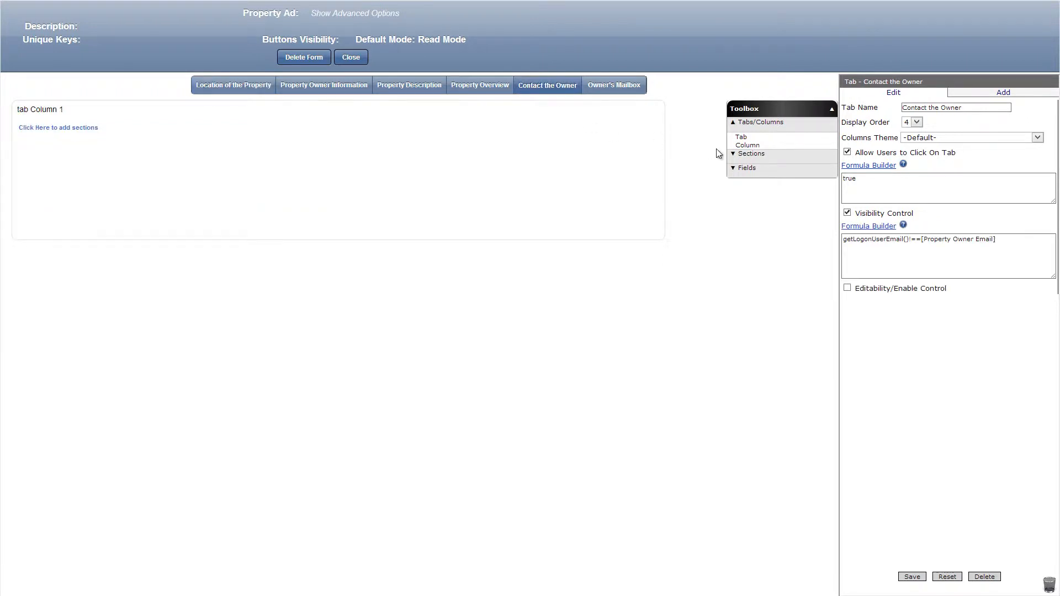
{"action": "left_click", "coordinate": [749, 154]}
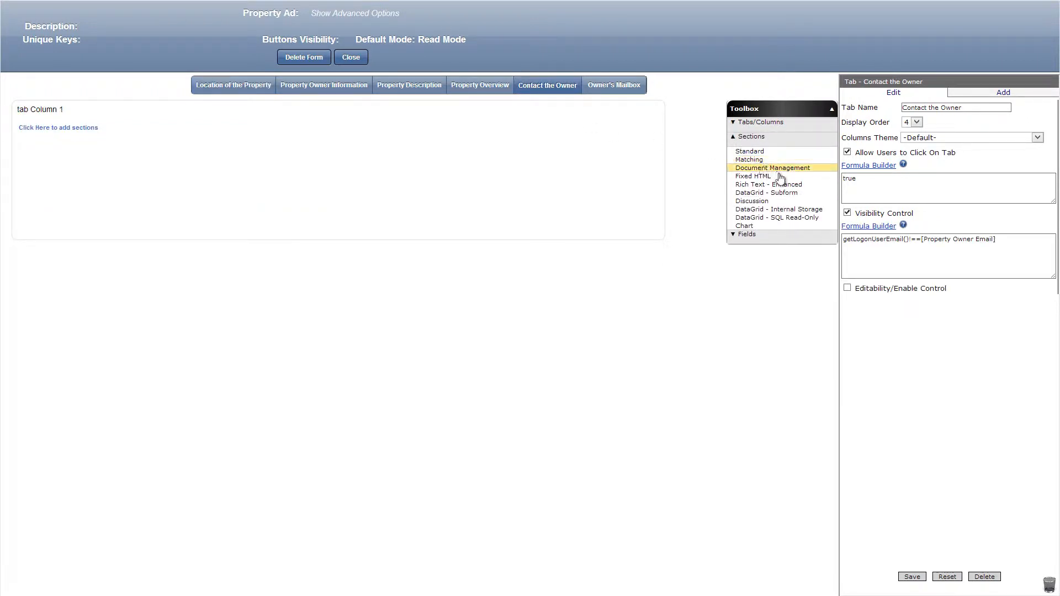
{"action": "left_click_drag", "start_coordinate": [772, 193], "coordinate": [531, 132]}
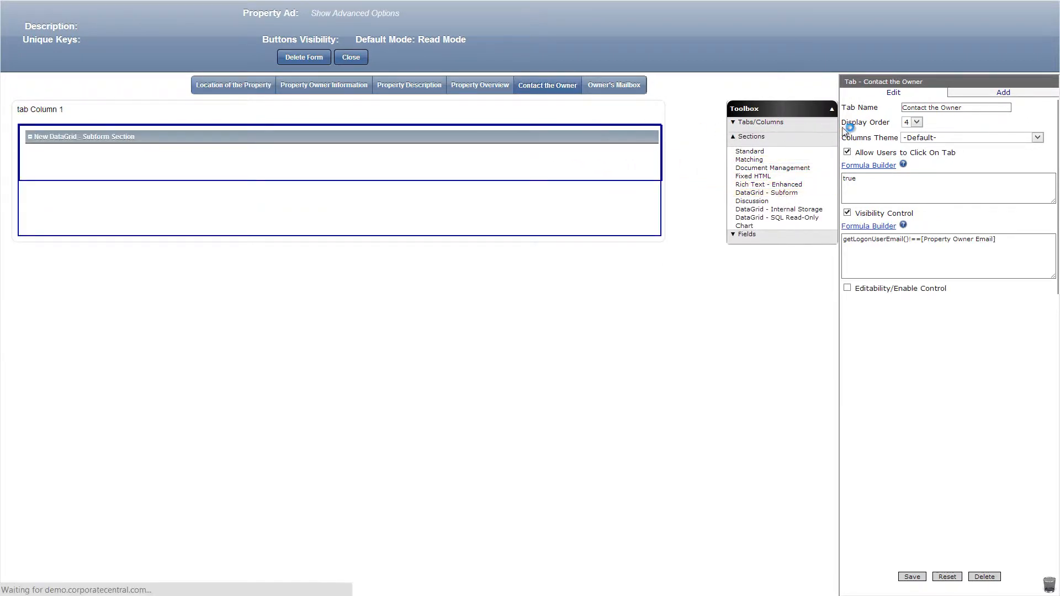
Name the subform section Message, base it on the Message form with the From field at display order 1, and add it.
{"action": "left_click", "coordinate": [961, 245]}
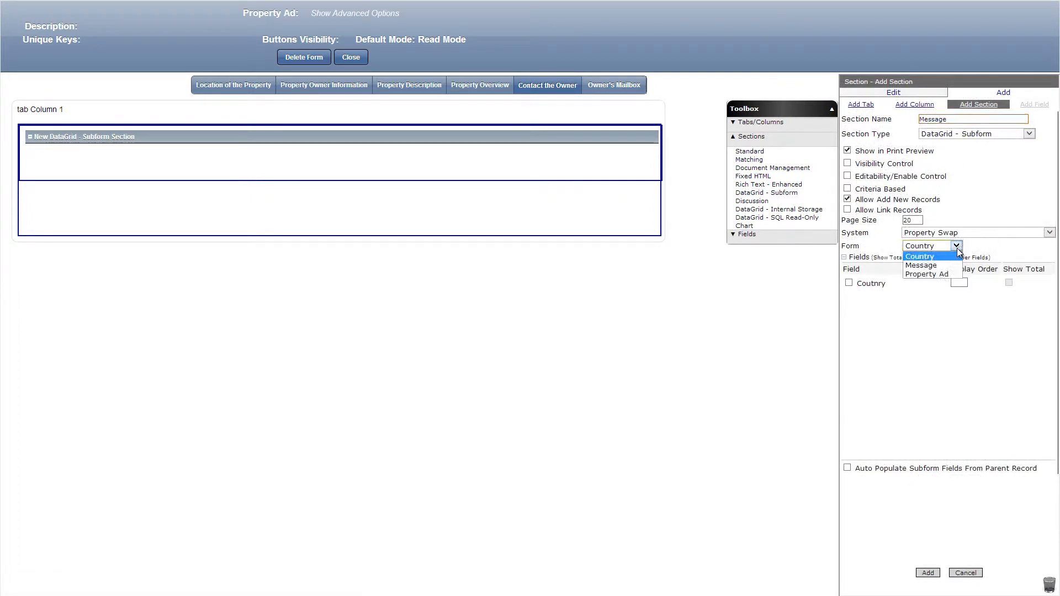
{"action": "left_click", "coordinate": [953, 264]}
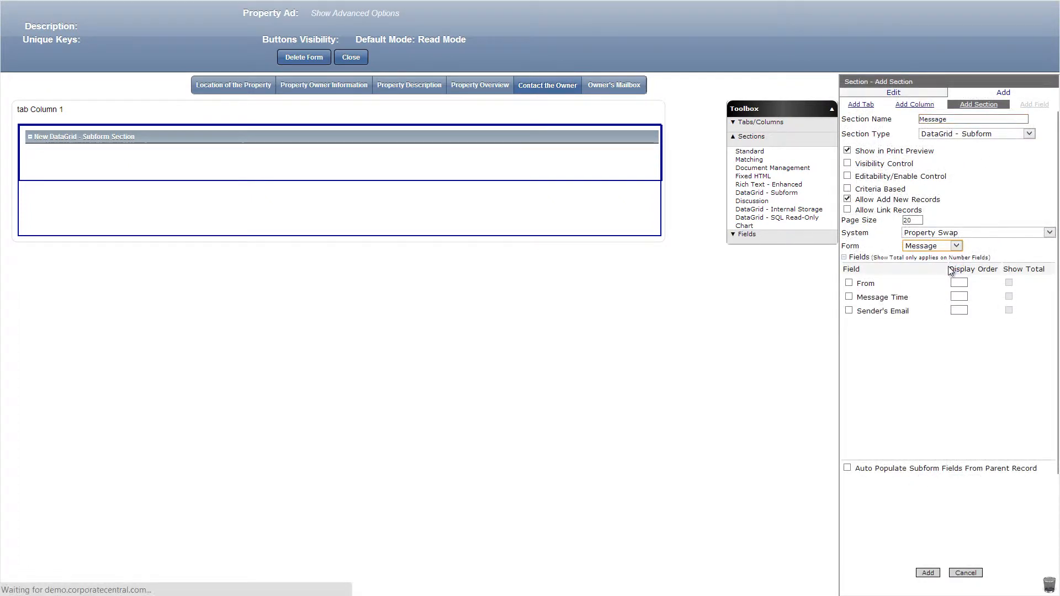
{"action": "left_click", "coordinate": [848, 283]}
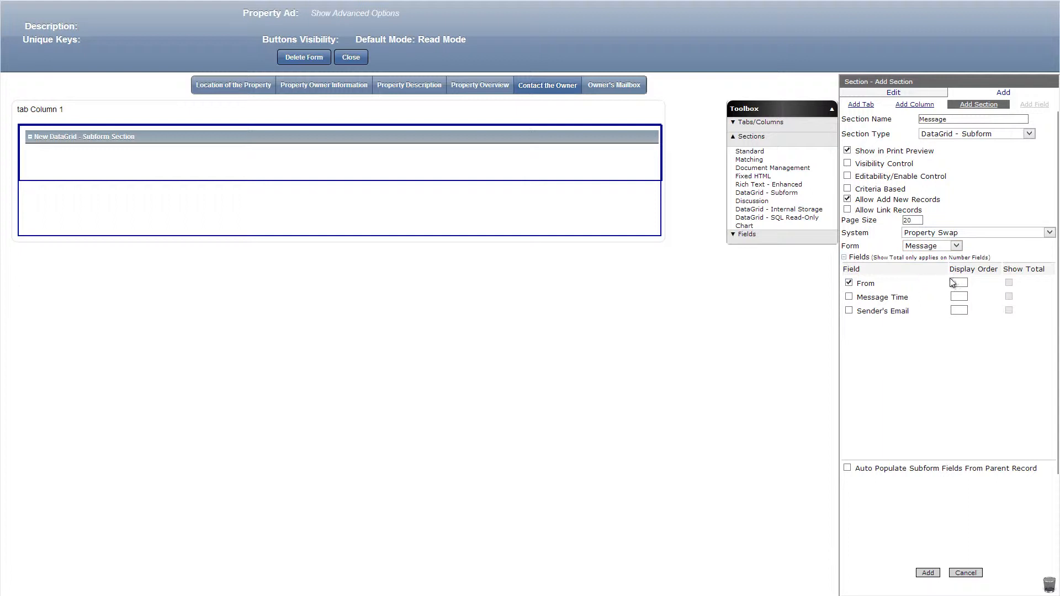
{"action": "left_click", "coordinate": [928, 572]}
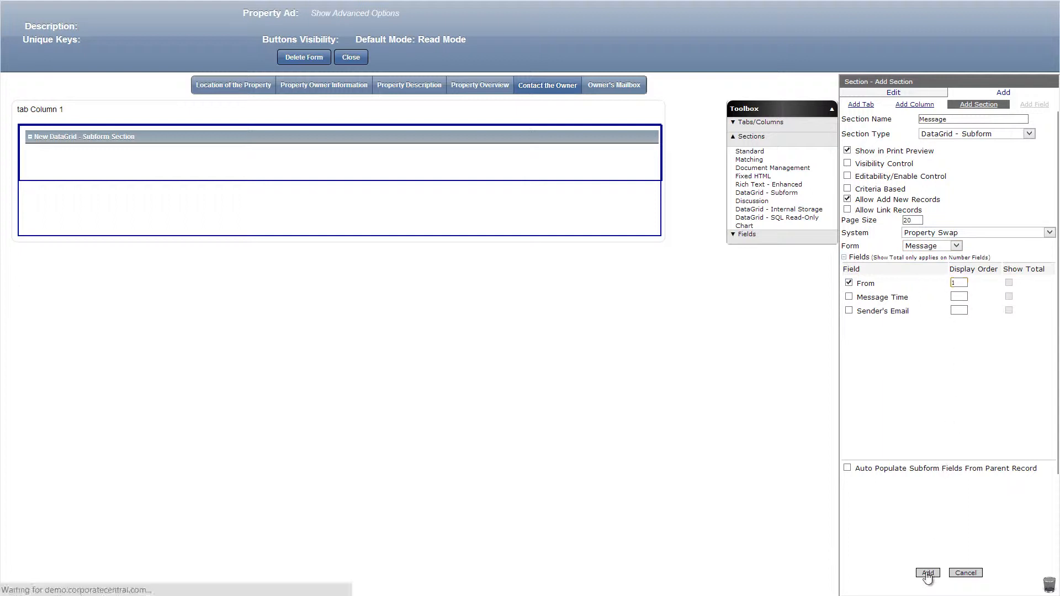
Close the Property Ad form, reopen the Message form, and place a text field named Reply to Property ID below Sender's Email.
{"action": "left_click", "coordinate": [350, 58]}
{"action": "left_click", "coordinate": [65, 144]}
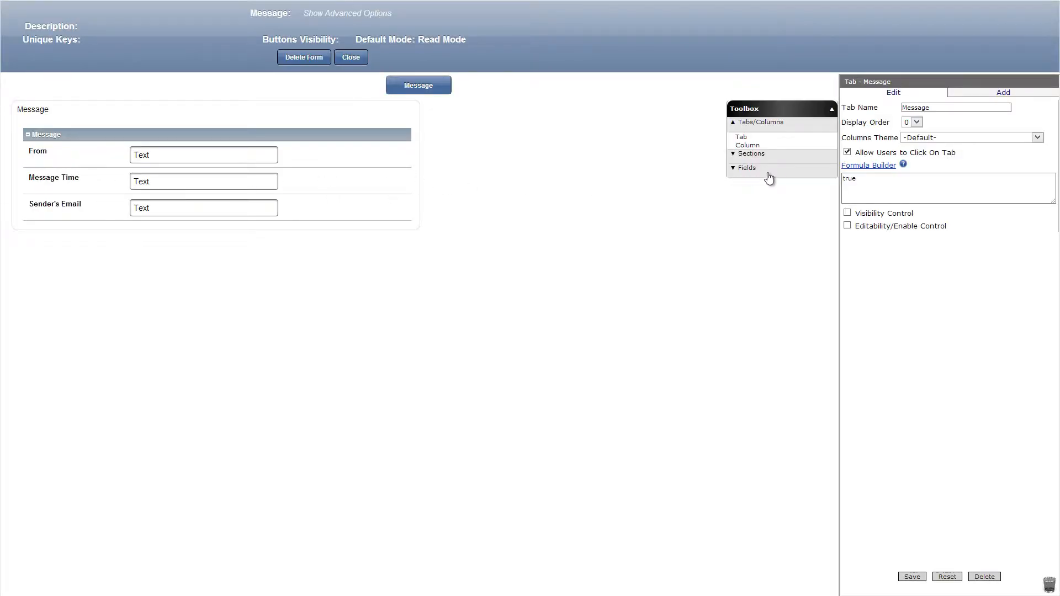
{"action": "left_click", "coordinate": [768, 174]}
{"action": "left_click_drag", "start_coordinate": [759, 241], "coordinate": [311, 227]}
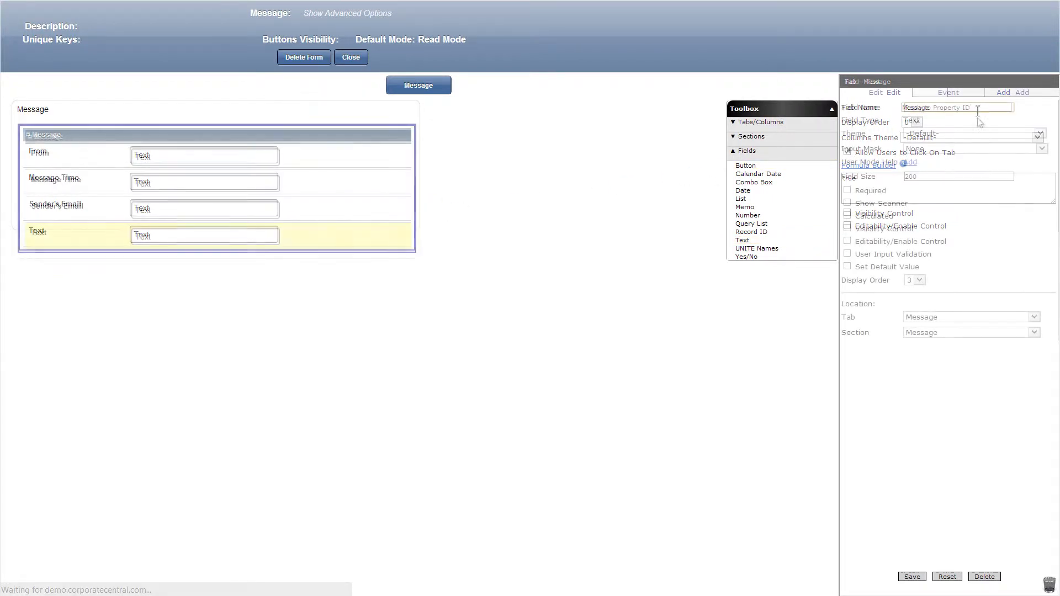
Set the Reply to Property ID field's visibility formula to false and default value to ~([Property Swap].[Property Ad].[Property ID]), and save it.
{"action": "left_click", "coordinate": [847, 228]}
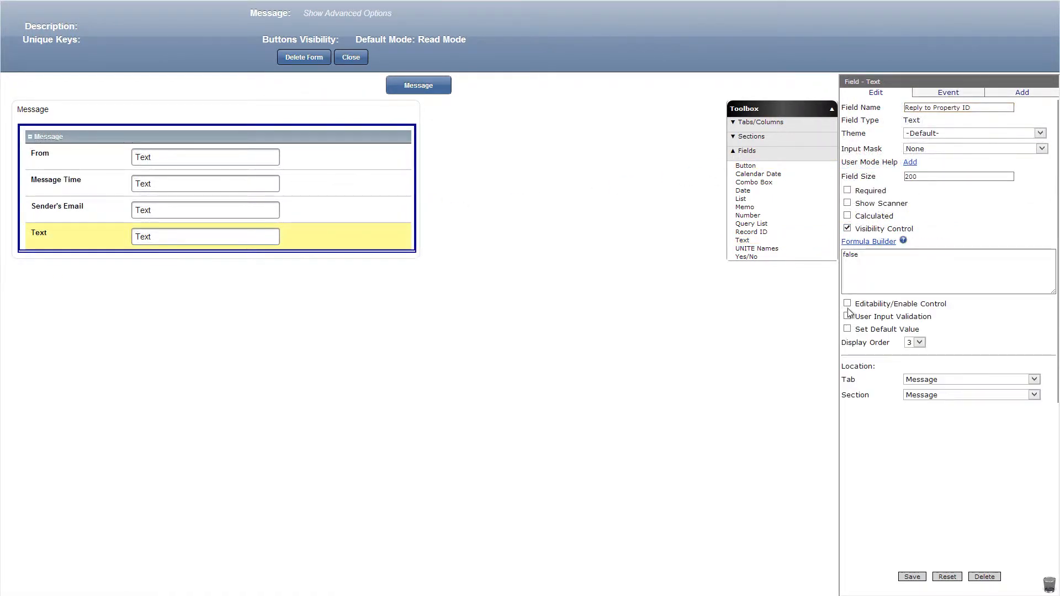
{"action": "left_click", "coordinate": [848, 329]}
{"action": "left_click", "coordinate": [867, 344]}
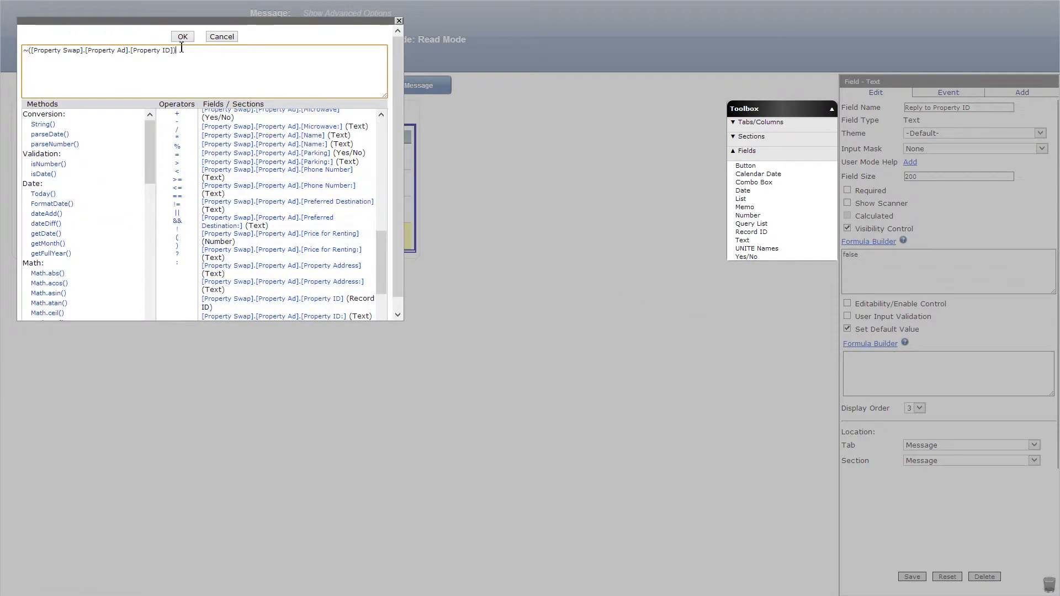
{"action": "left_click", "coordinate": [182, 39]}
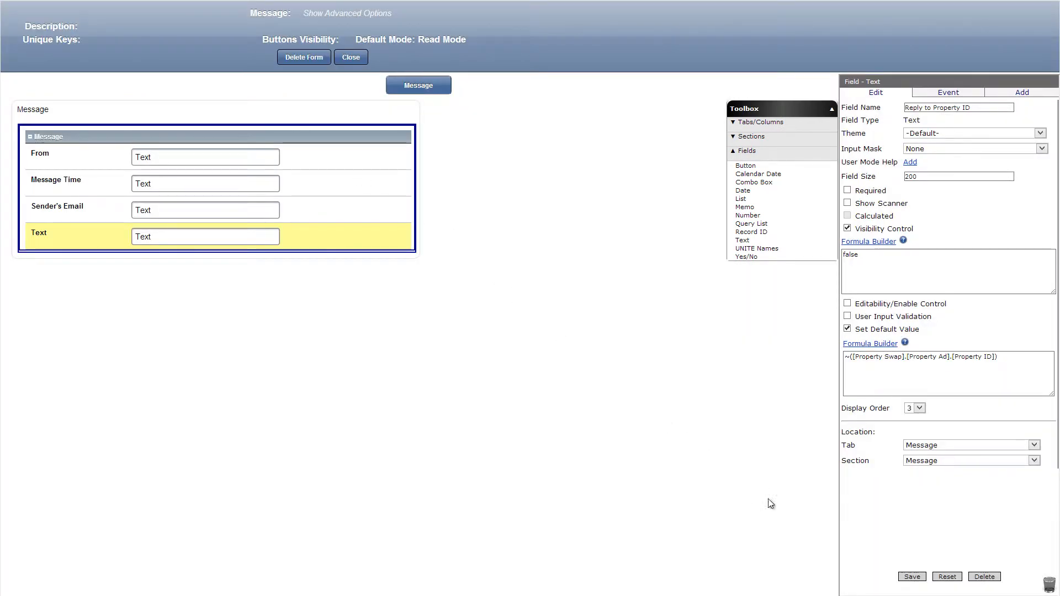
{"action": "left_click", "coordinate": [912, 576]}
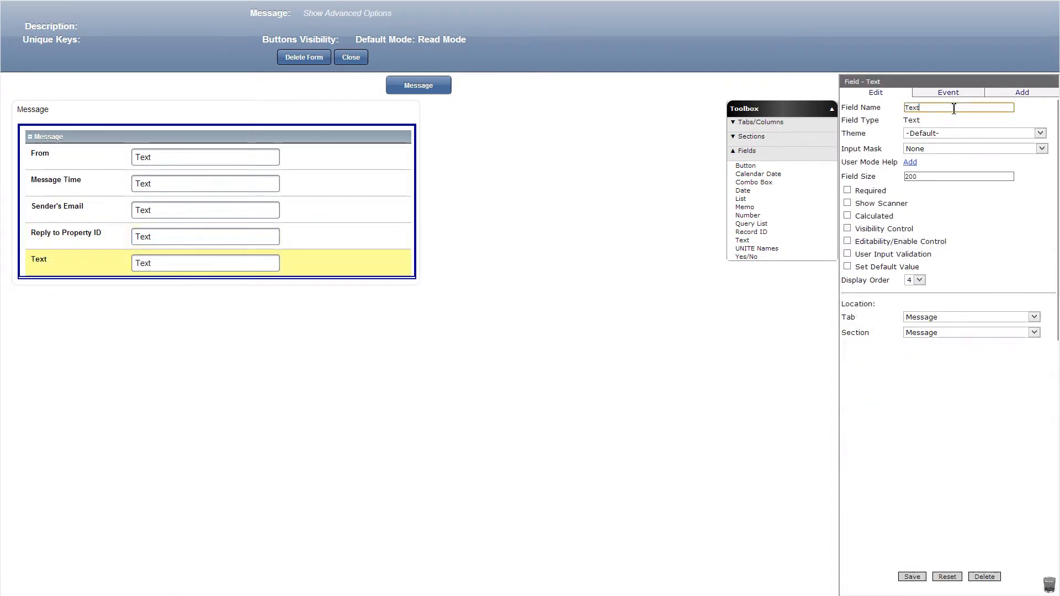
Name the new text field below Reply to Property ID City, set its editability formula to false, and save it.
{"action": "double_click", "coordinate": [953, 108]}
{"action": "type", "text": "City"}
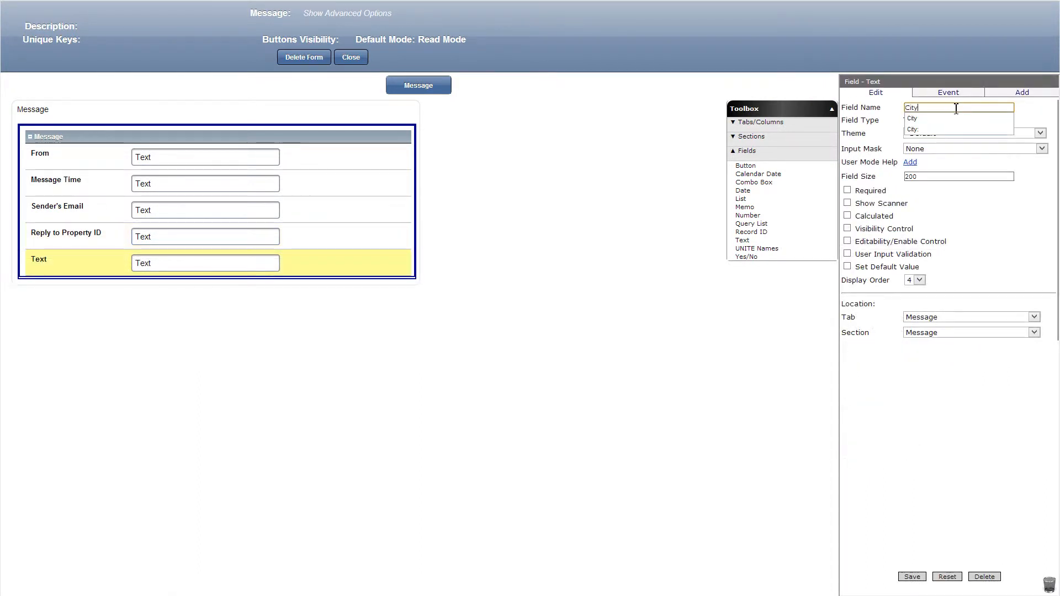
{"action": "left_click", "coordinate": [847, 241]}
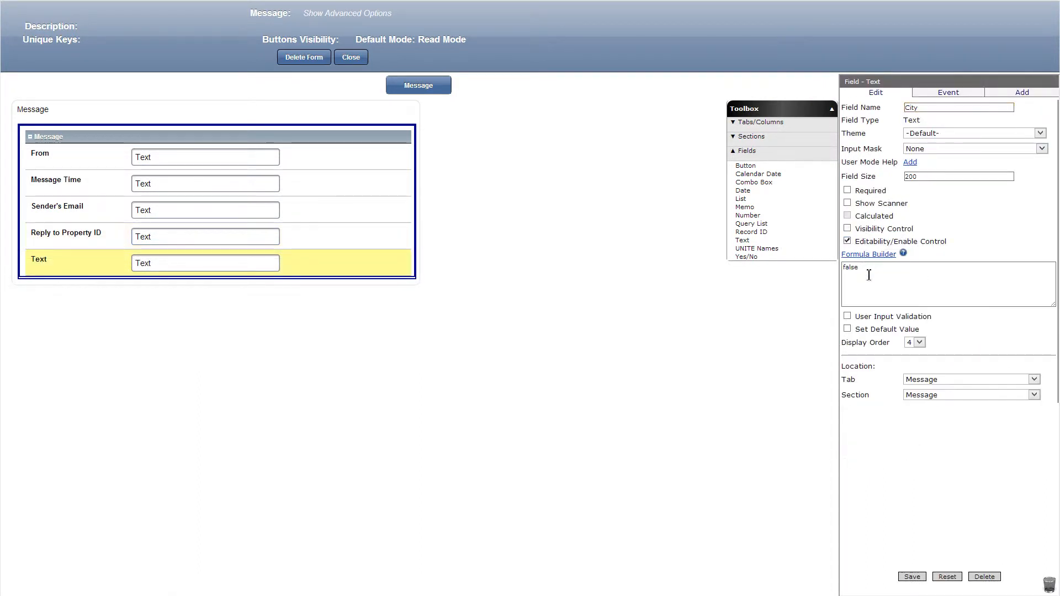
{"action": "left_click", "coordinate": [912, 576]}
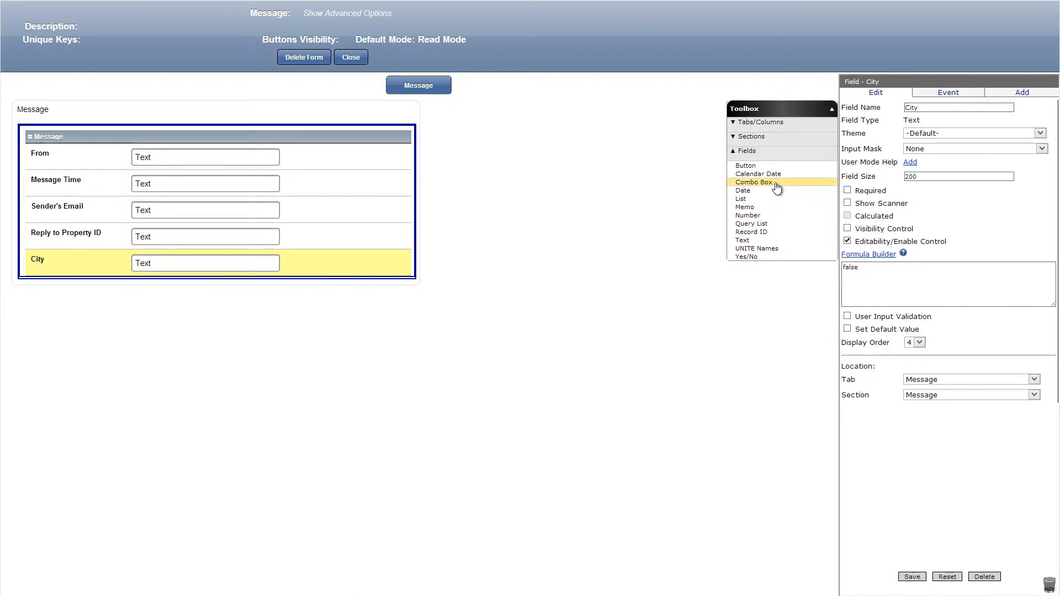
Place a combo box field named Reply To below City and base it on the Property Ad form.
{"action": "left_click_drag", "start_coordinate": [753, 182], "coordinate": [418, 301]}
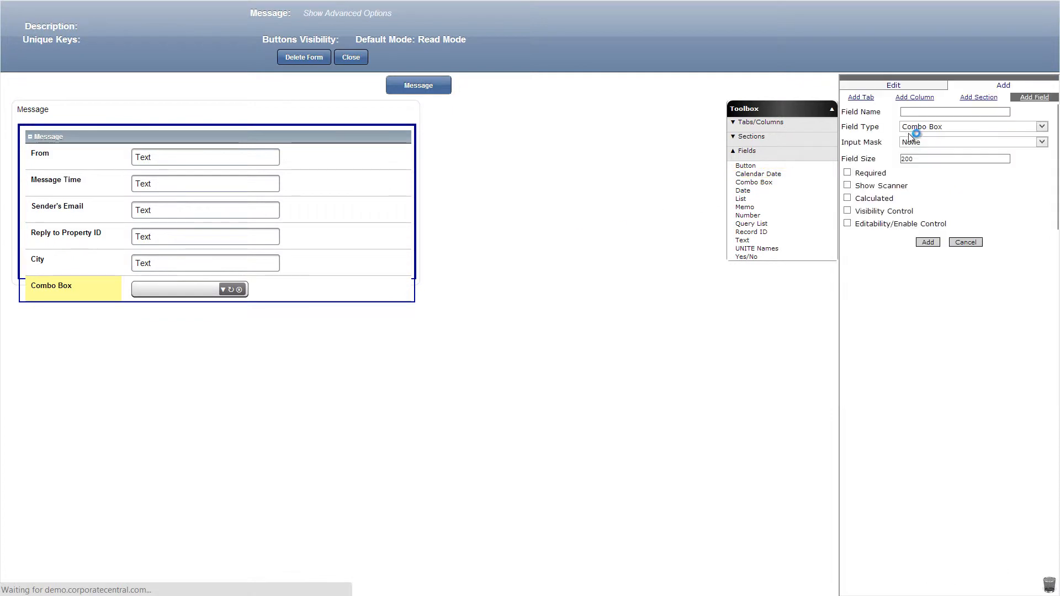
{"action": "left_click", "coordinate": [954, 119]}
{"action": "type", "text": "Reply To"}
{"action": "left_click", "coordinate": [938, 227]}
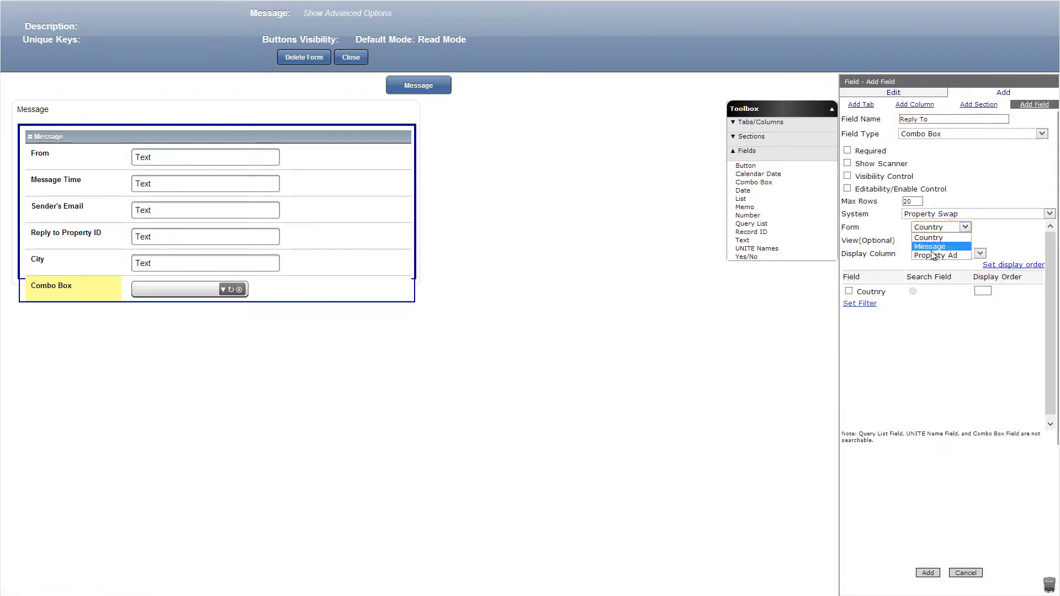
{"action": "left_click", "coordinate": [938, 255]}
Include Name as the search field, Property Address at display order 2 and Property Owner Email in the Reply To combo box, and add it.
{"action": "scroll", "coordinate": [858, 367], "scroll_direction": "down", "scroll_amount": 5}
{"action": "scroll", "coordinate": [859, 368], "scroll_direction": "down", "scroll_amount": 1}
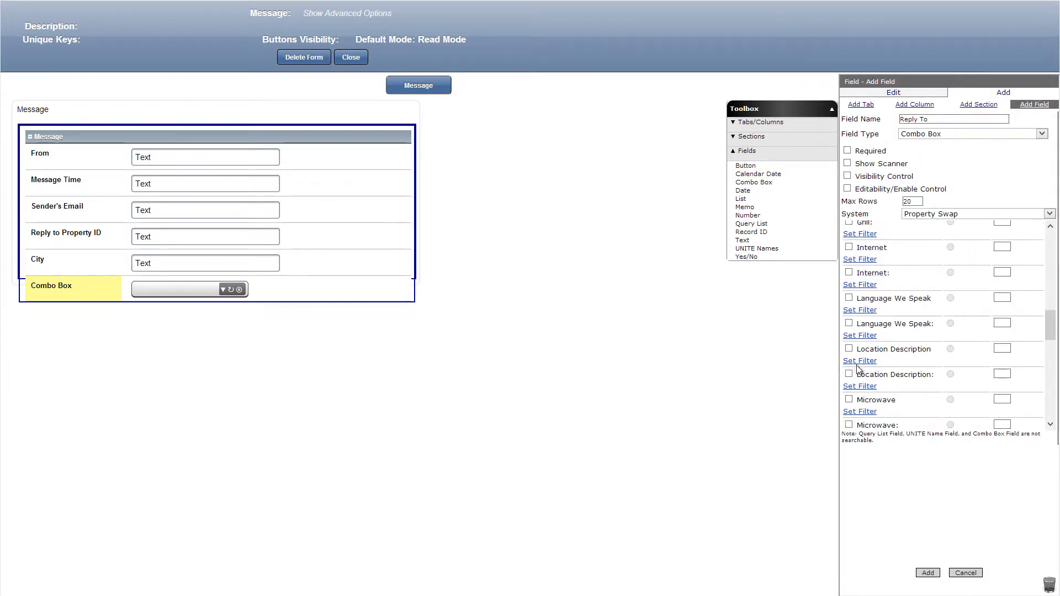
{"action": "scroll", "coordinate": [856, 381], "scroll_direction": "down", "scroll_amount": 1}
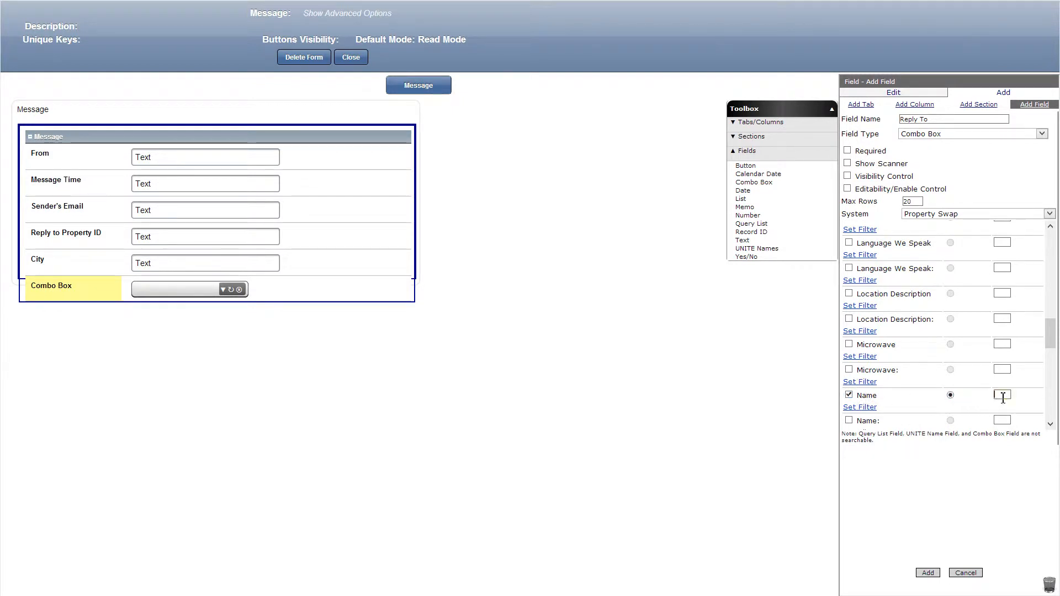
{"action": "scroll", "coordinate": [852, 320], "scroll_direction": "down", "scroll_amount": 5}
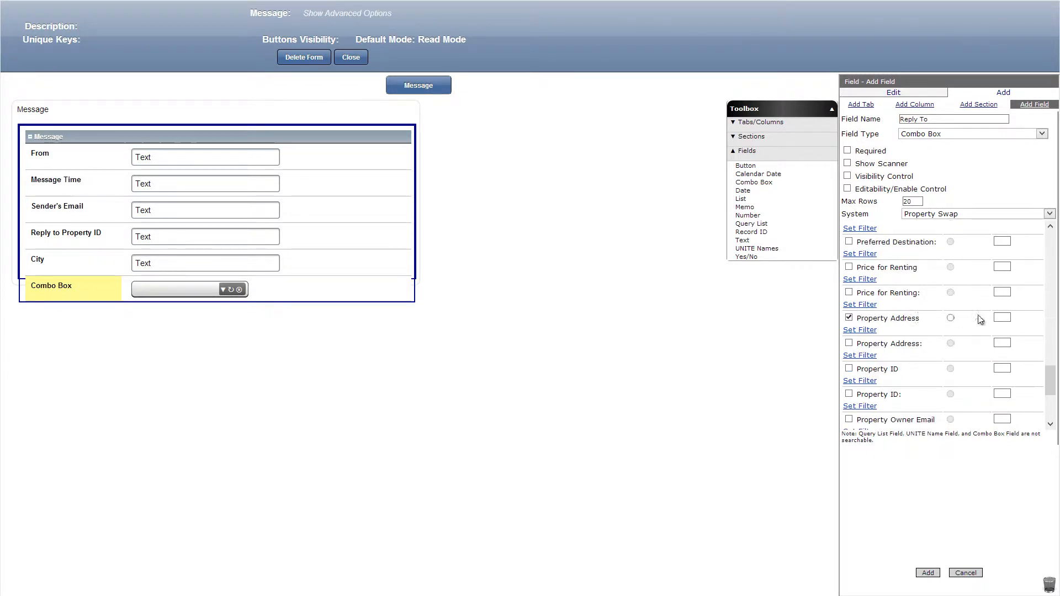
{"action": "left_click", "coordinate": [1001, 317]}
{"action": "type", "text": "2"}
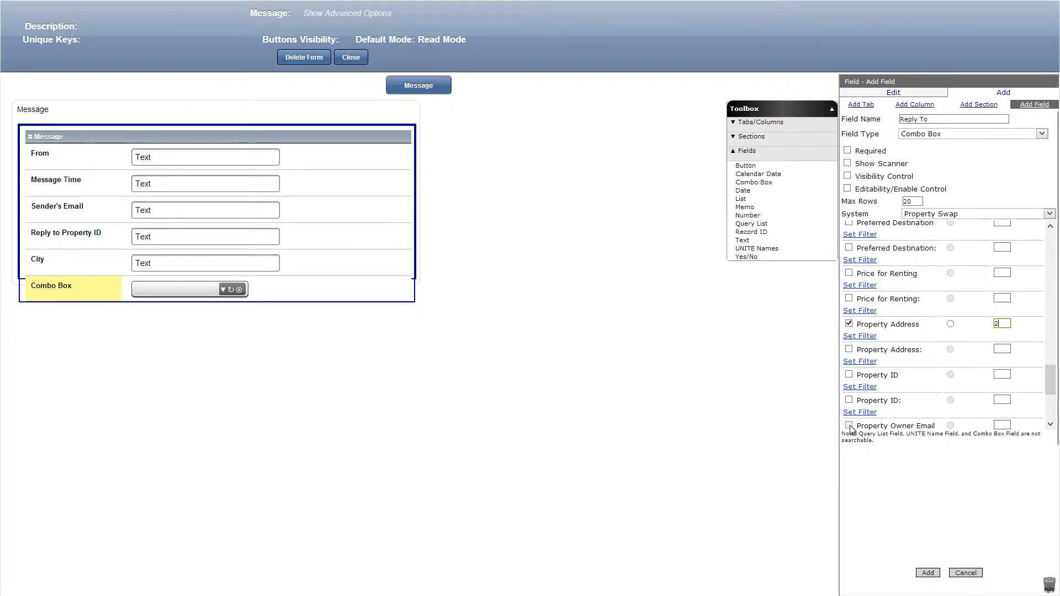
{"action": "left_click", "coordinate": [849, 426]}
{"action": "left_click", "coordinate": [932, 572]}
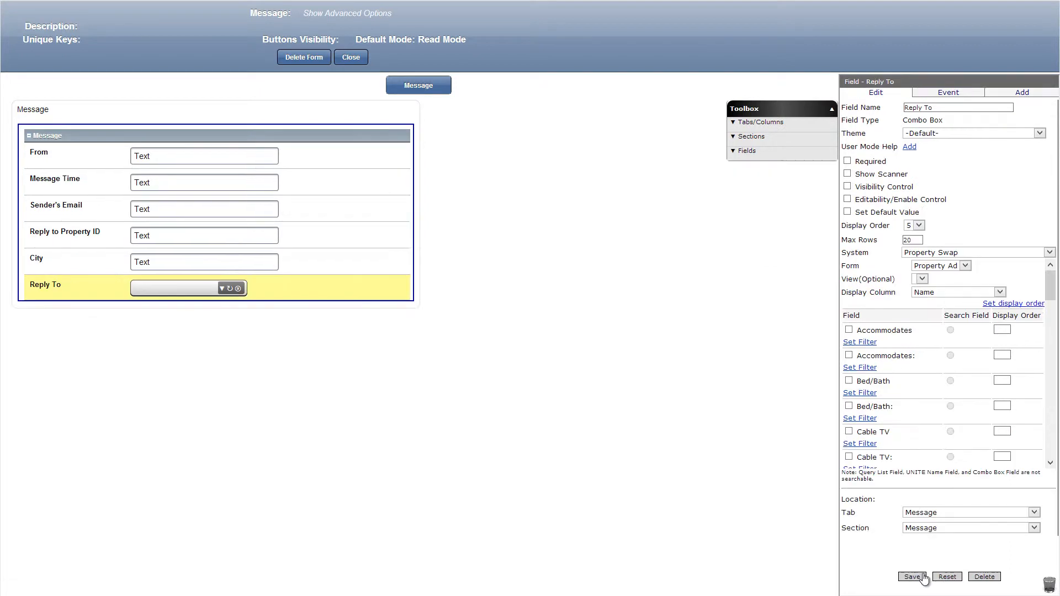
Place a text field below Reply To, name it Property Owner Email, and save it.
{"action": "left_click", "coordinate": [805, 158]}
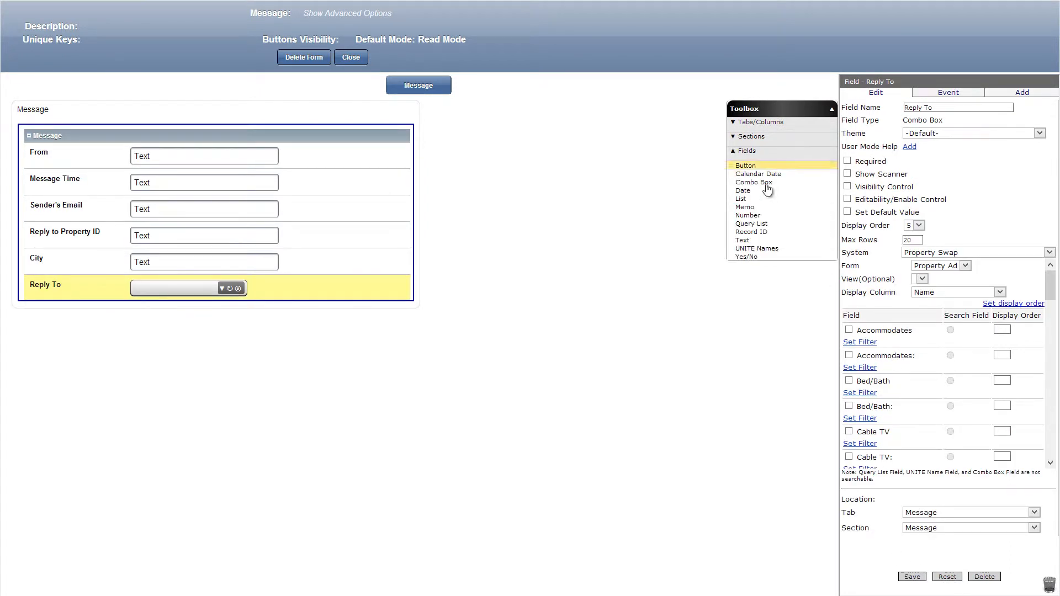
{"action": "left_click_drag", "start_coordinate": [742, 240], "coordinate": [332, 304]}
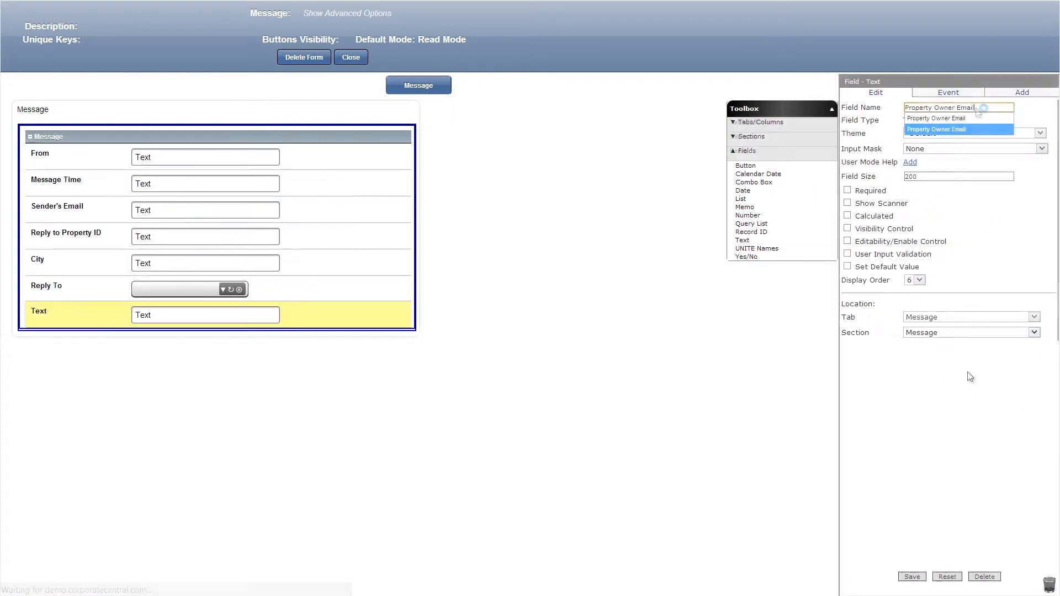
{"action": "left_click", "coordinate": [916, 579]}
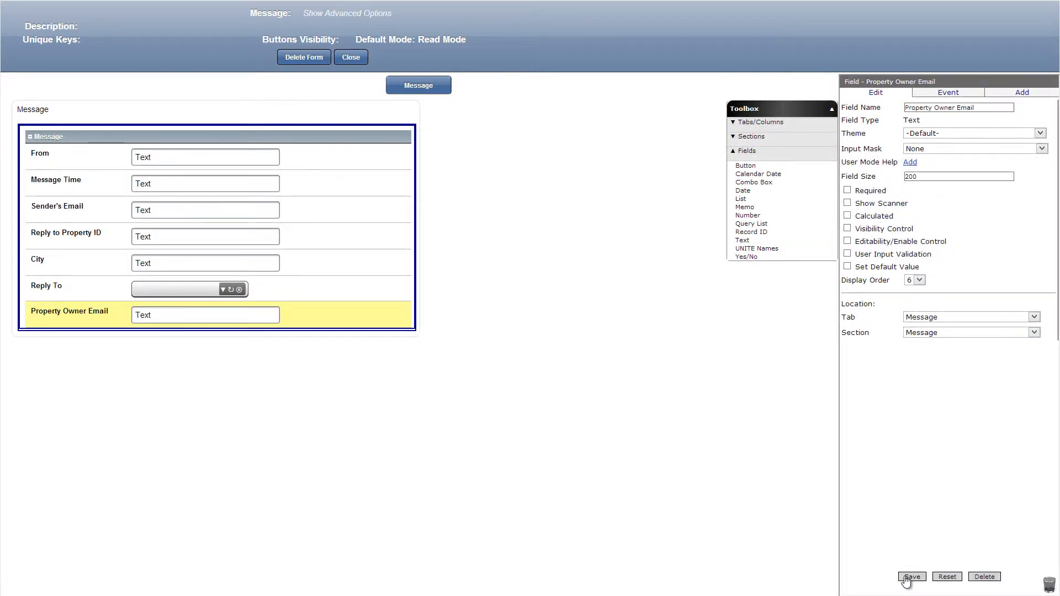
Add a column named Message Thread with a width of 50% to the Message tab, and save it.
{"action": "left_click", "coordinate": [761, 122]}
{"action": "left_click_drag", "start_coordinate": [752, 142], "coordinate": [287, 180]}
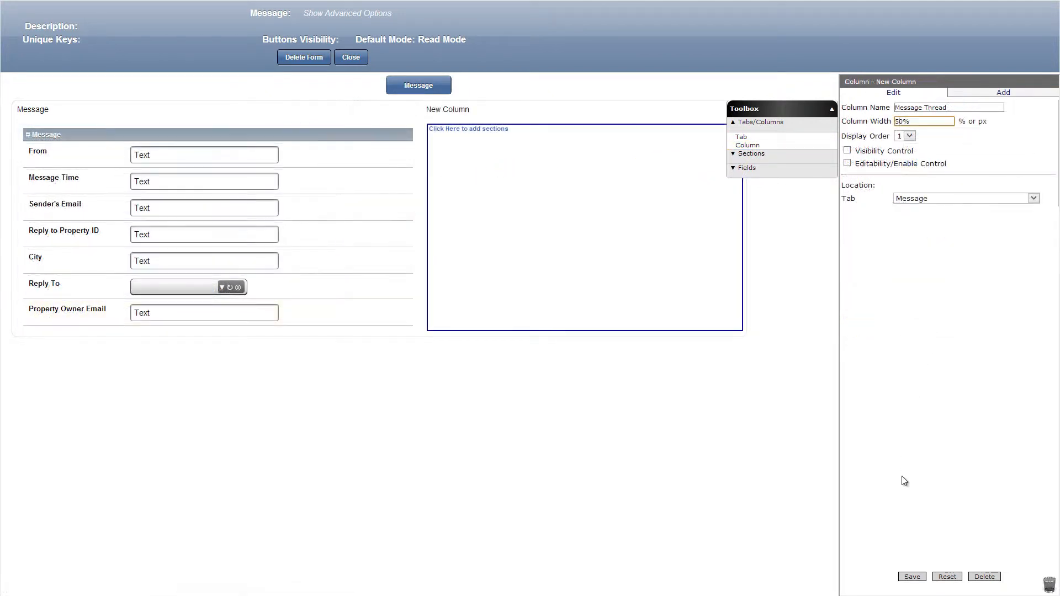
{"action": "left_click", "coordinate": [914, 577]}
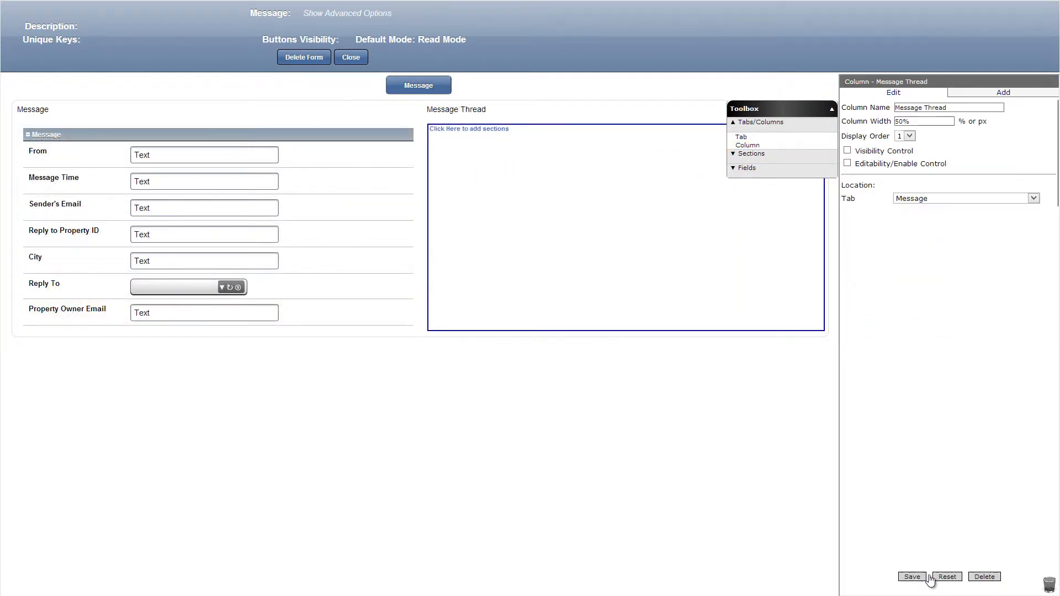
Add a DataGrid - Subform section named Message Thread to the new column, based on the Message form with From at display order 1.
{"action": "left_click", "coordinate": [773, 154]}
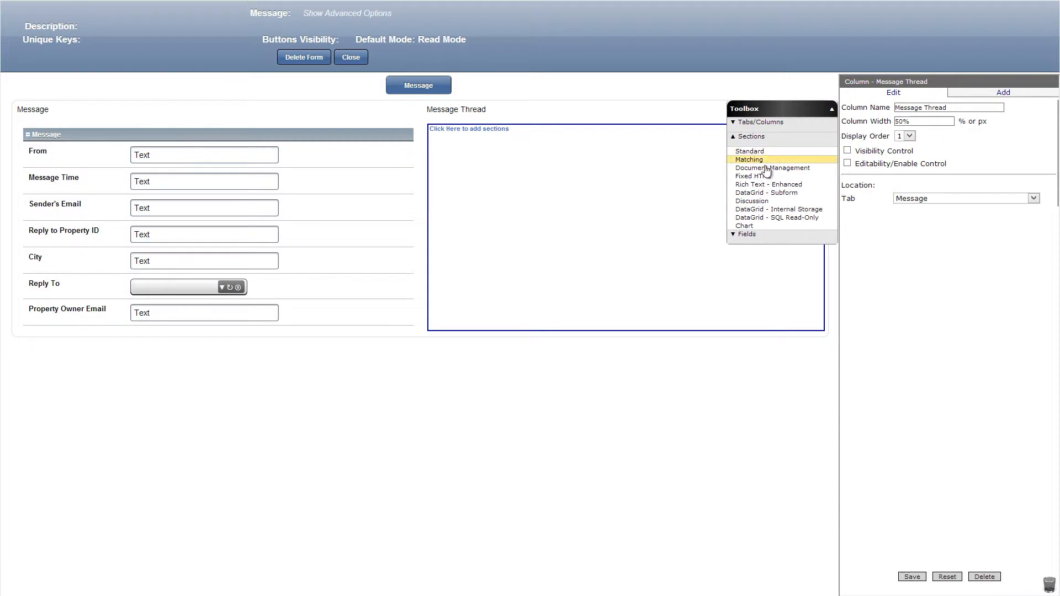
{"action": "left_click_drag", "start_coordinate": [766, 193], "coordinate": [634, 138]}
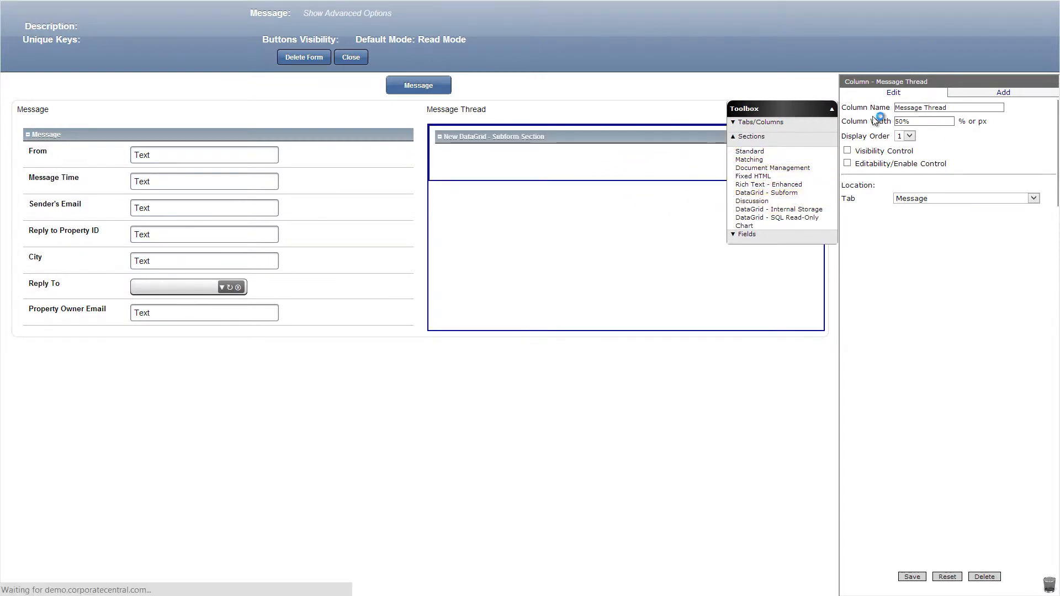
{"action": "left_click", "coordinate": [932, 246]}
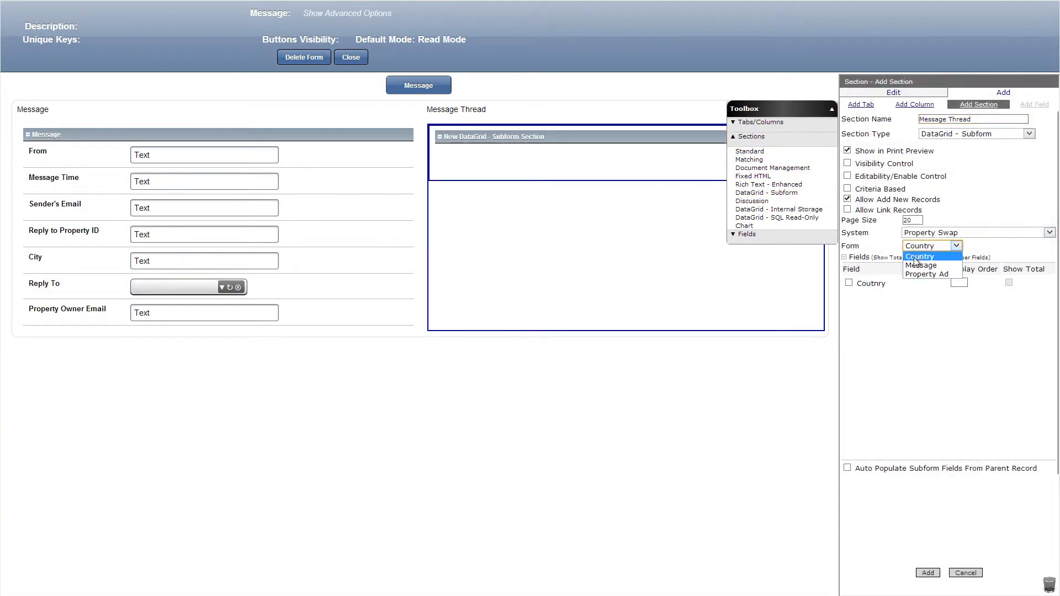
{"action": "left_click", "coordinate": [917, 265]}
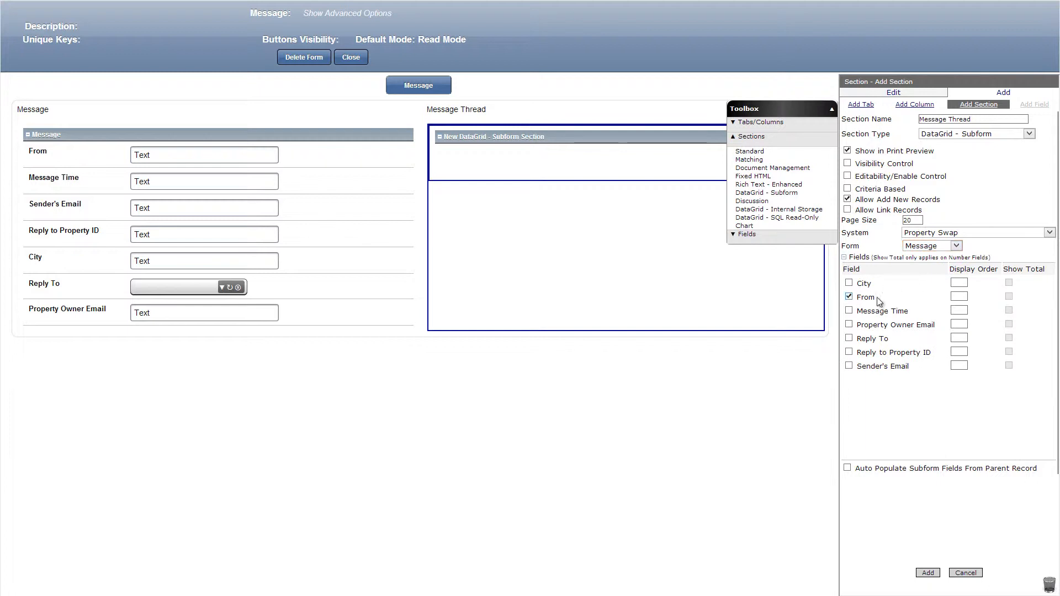
{"action": "type", "text": "1"}
{"action": "left_click", "coordinate": [927, 572]}
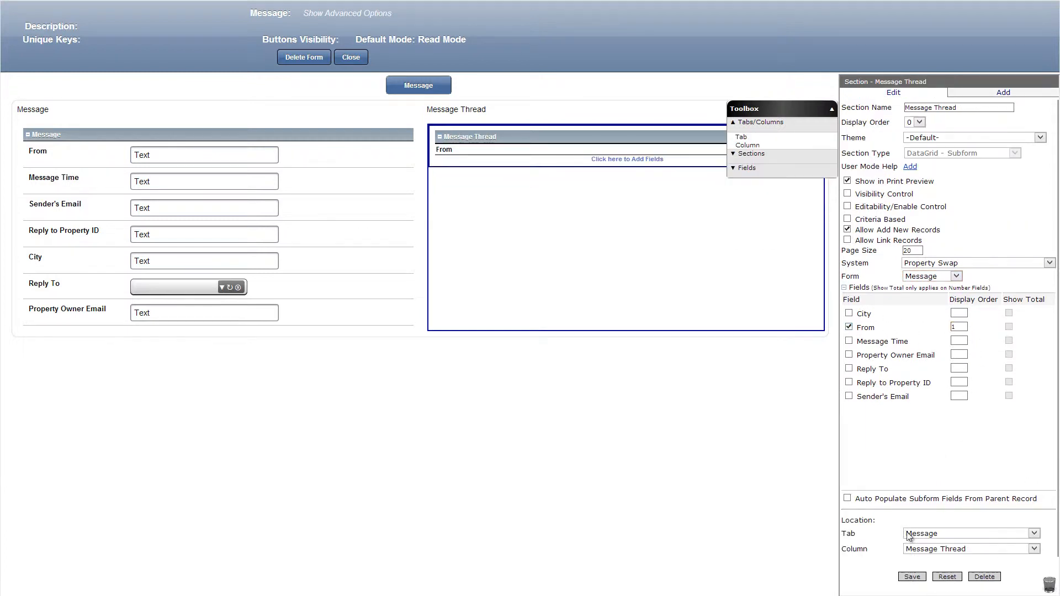
Add a text field Owner Email from the Property Ad Form with visibility formula false and default value ~([Property Swap].[Property Ad].[Property Owner Email]).
{"action": "left_click", "coordinate": [789, 174]}
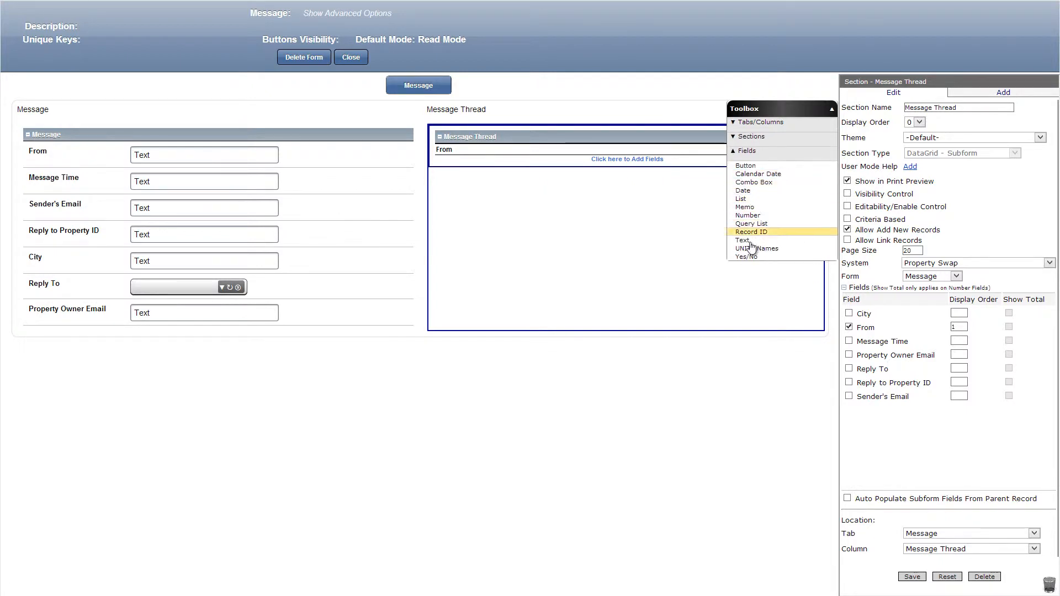
{"action": "left_click_drag", "start_coordinate": [742, 241], "coordinate": [326, 331]}
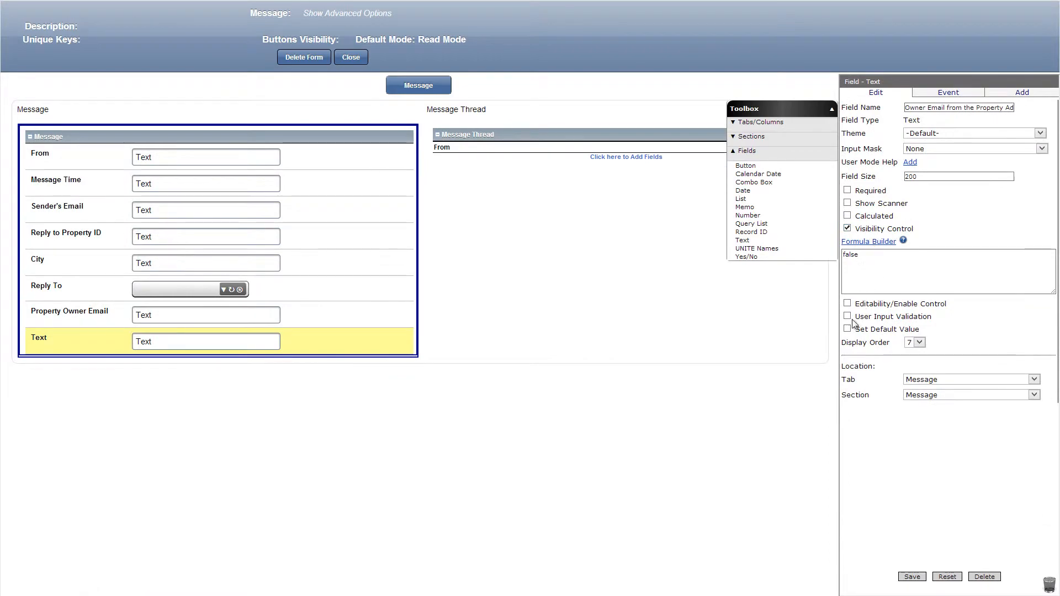
{"action": "left_click", "coordinate": [847, 329]}
{"action": "left_click", "coordinate": [863, 344]}
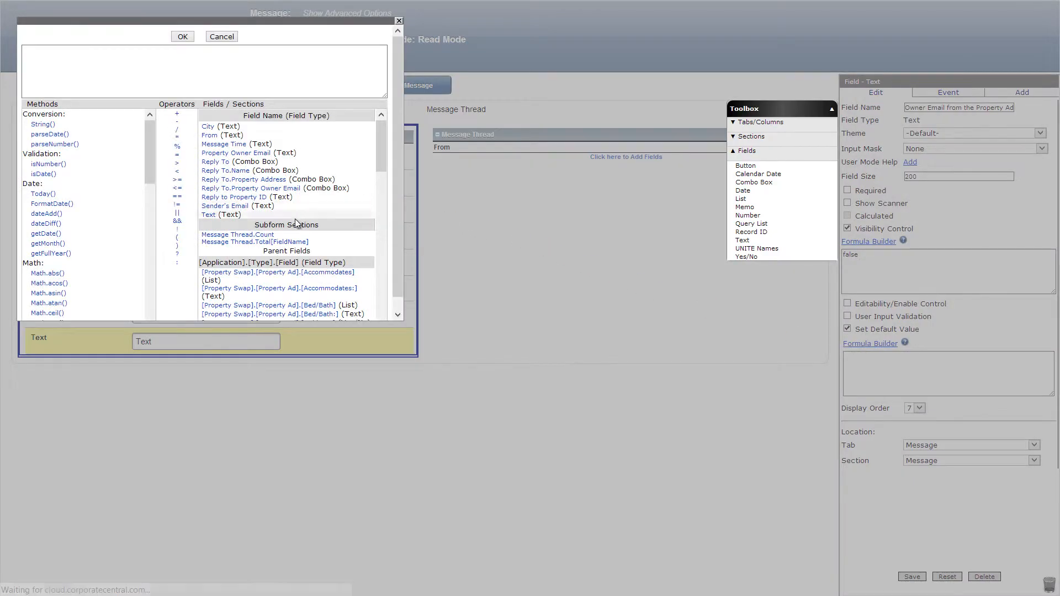
{"action": "scroll", "coordinate": [297, 241], "scroll_direction": "down", "scroll_amount": 3}
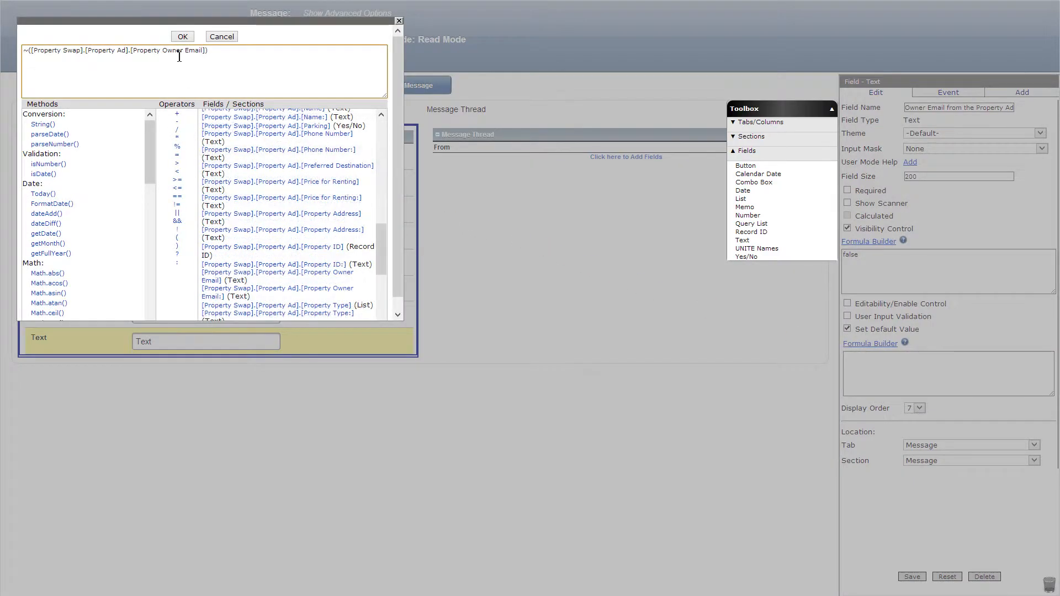
{"action": "left_click", "coordinate": [182, 36]}
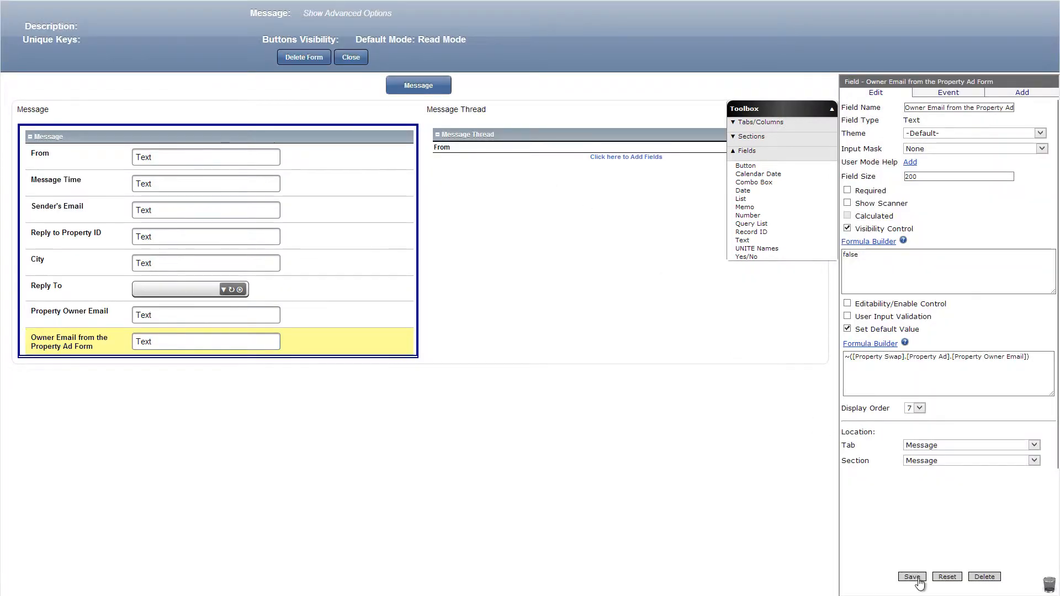
Add a text field Owner Email from the Message Form with default value ~([Property Swap].[Message].[Property Owner Email]), and save it.
{"action": "left_click_drag", "start_coordinate": [742, 240], "coordinate": [371, 351]}
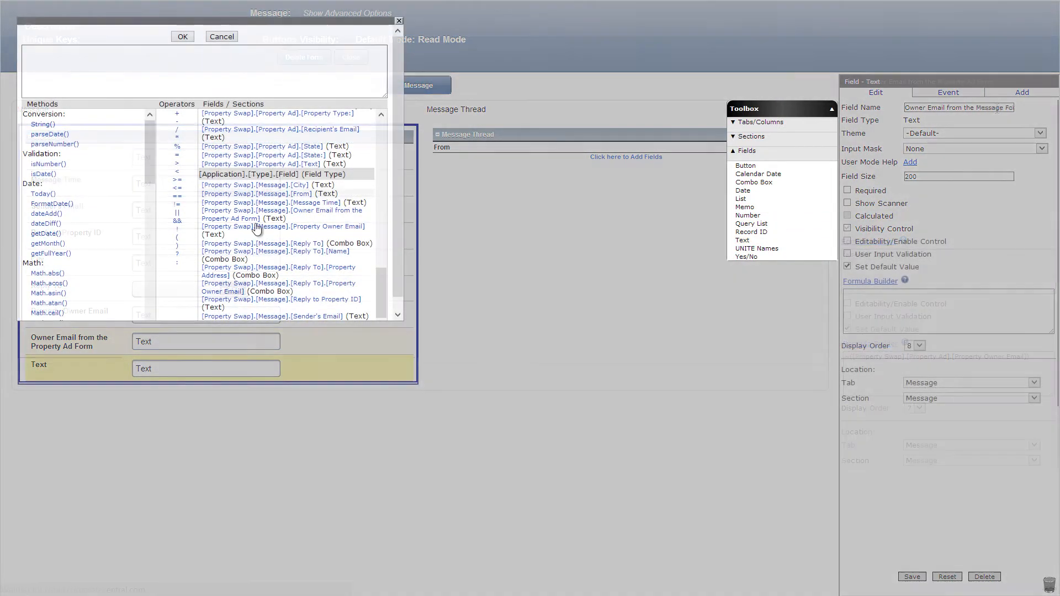
{"action": "left_click", "coordinate": [257, 228]}
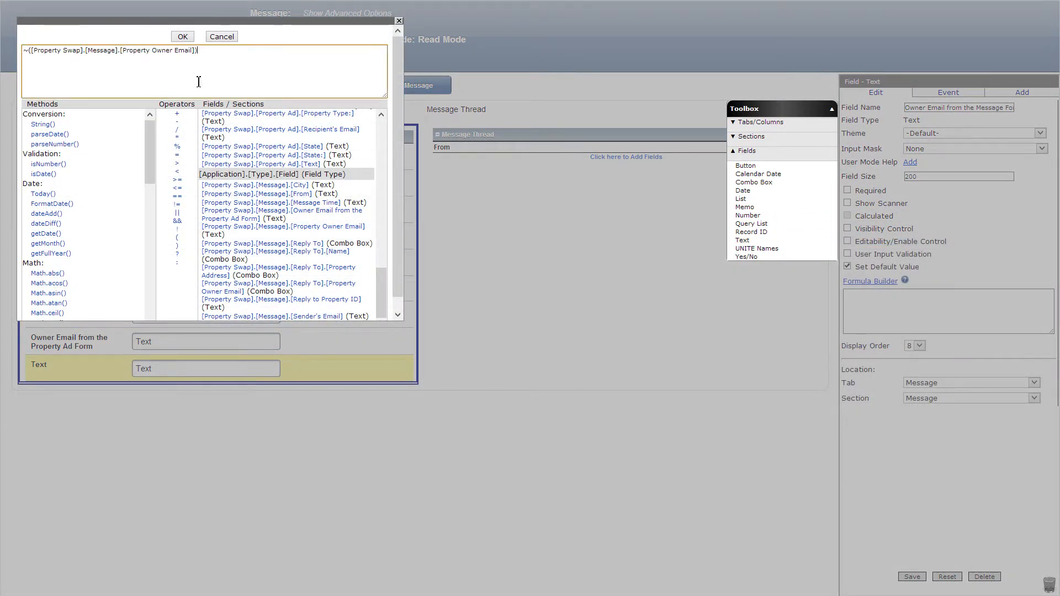
{"action": "left_click", "coordinate": [183, 37]}
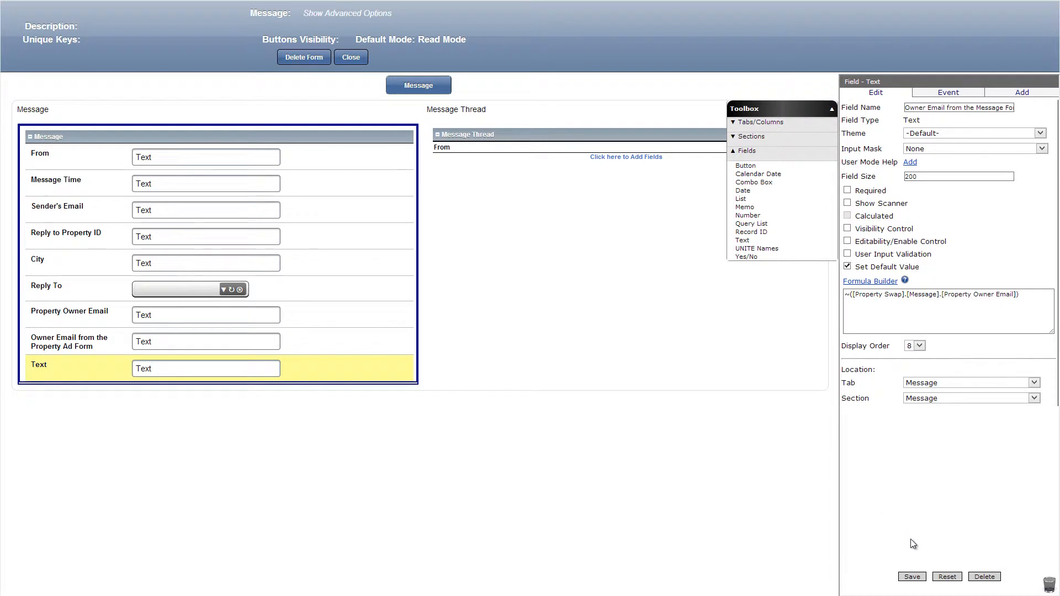
{"action": "left_click", "coordinate": [912, 578]}
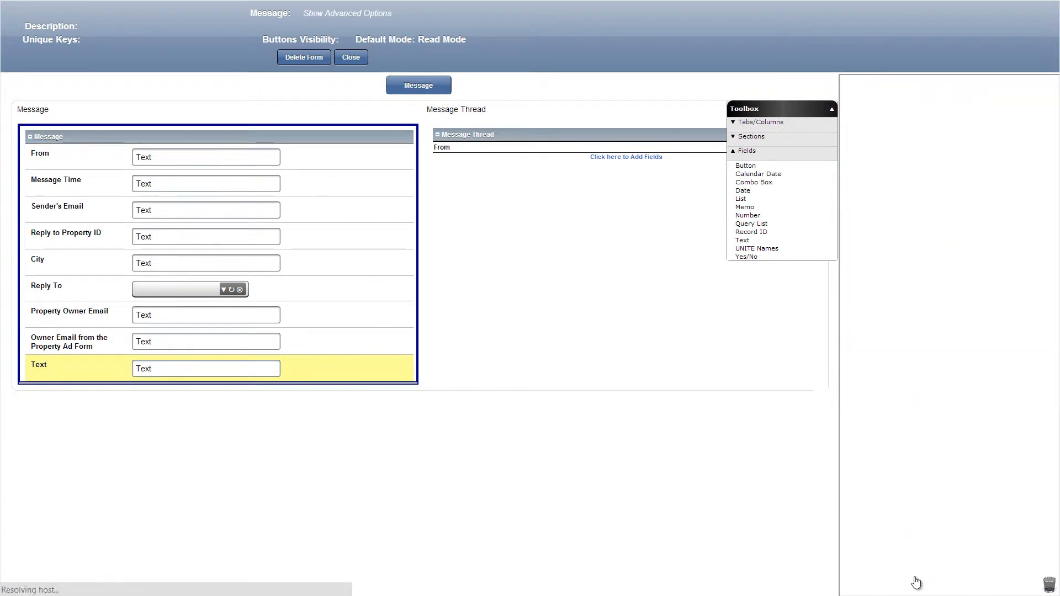
Save Property Owner Email with visibility false and calculated formula ([Owner Email from the Message Form]!='')?[Owner Email from the Message Form]:[Owner Email from the Property Ad Form].
{"action": "left_click", "coordinate": [201, 321]}
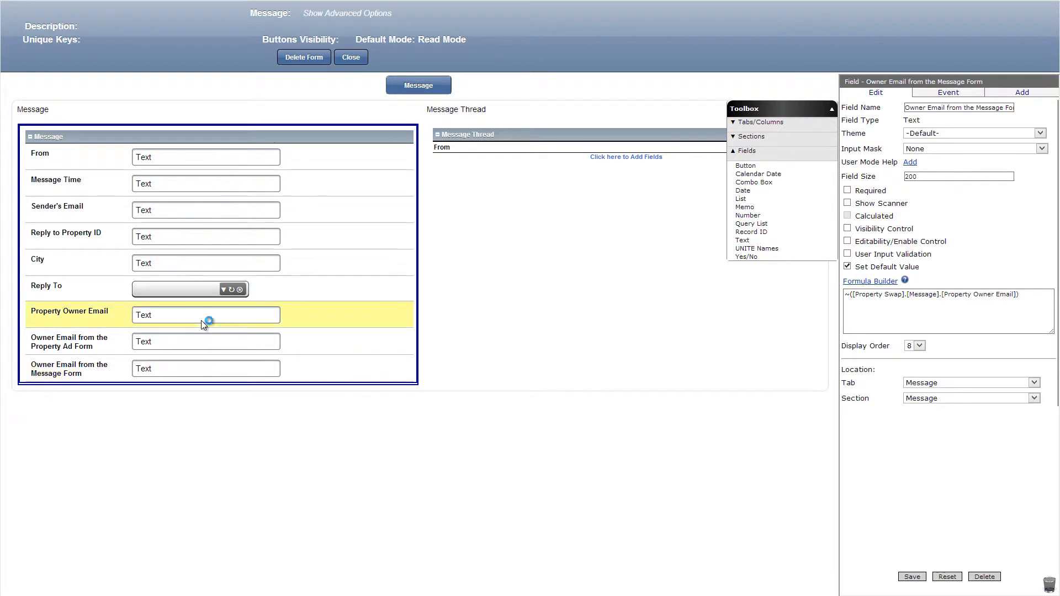
{"action": "left_click", "coordinate": [847, 229]}
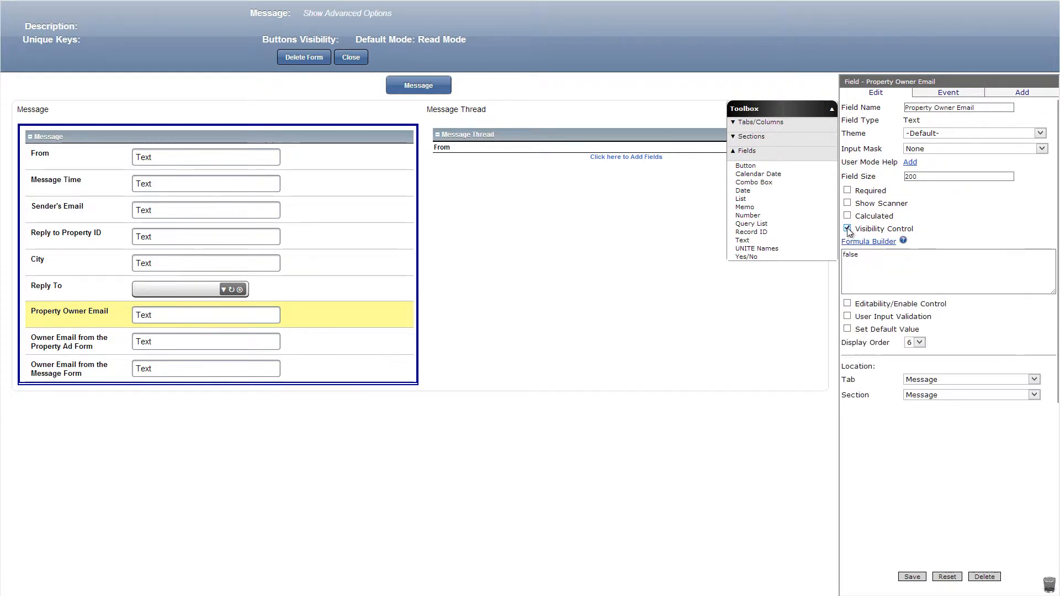
{"action": "left_click", "coordinate": [847, 216]}
{"action": "left_click", "coordinate": [863, 230]}
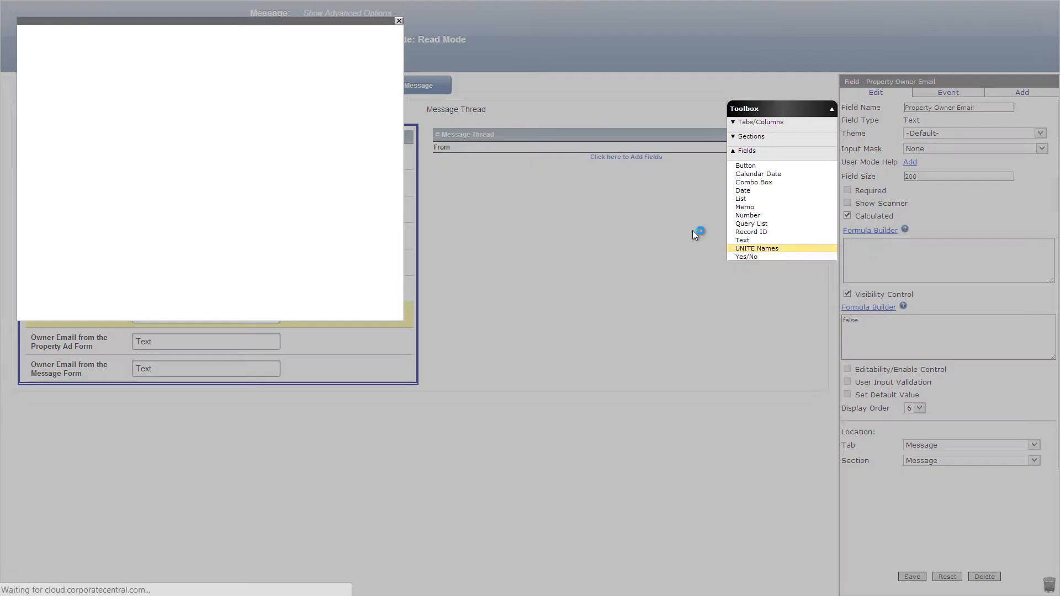
{"action": "left_click", "coordinate": [197, 59]}
{"action": "type", "text": "([Owner Email from the Message Form]!='')?[Owner Email from the Message Form]:[Owner Email from the Property Ad Form]"}
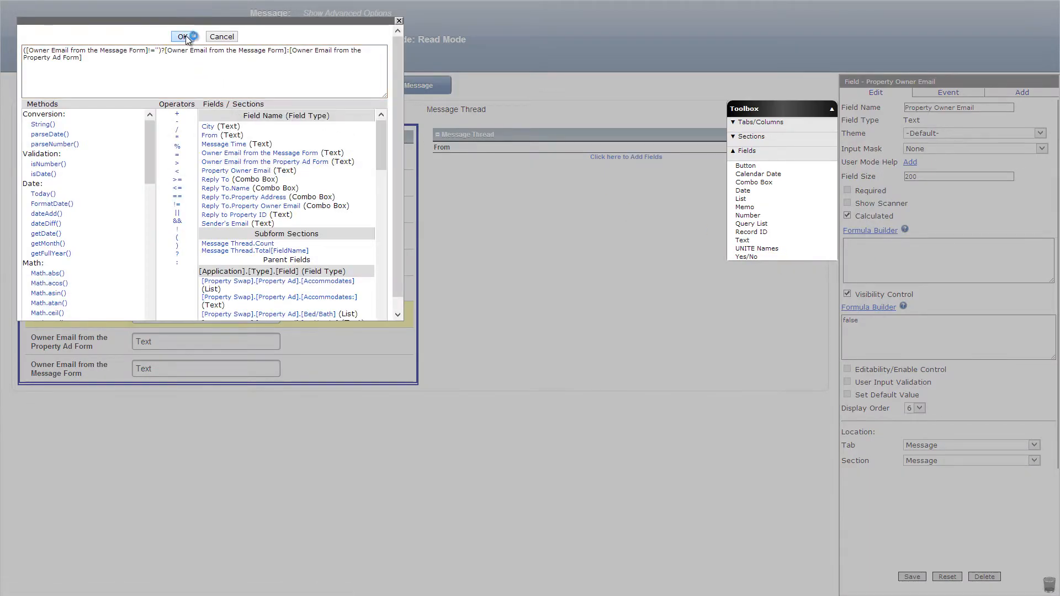
{"action": "left_click", "coordinate": [183, 36]}
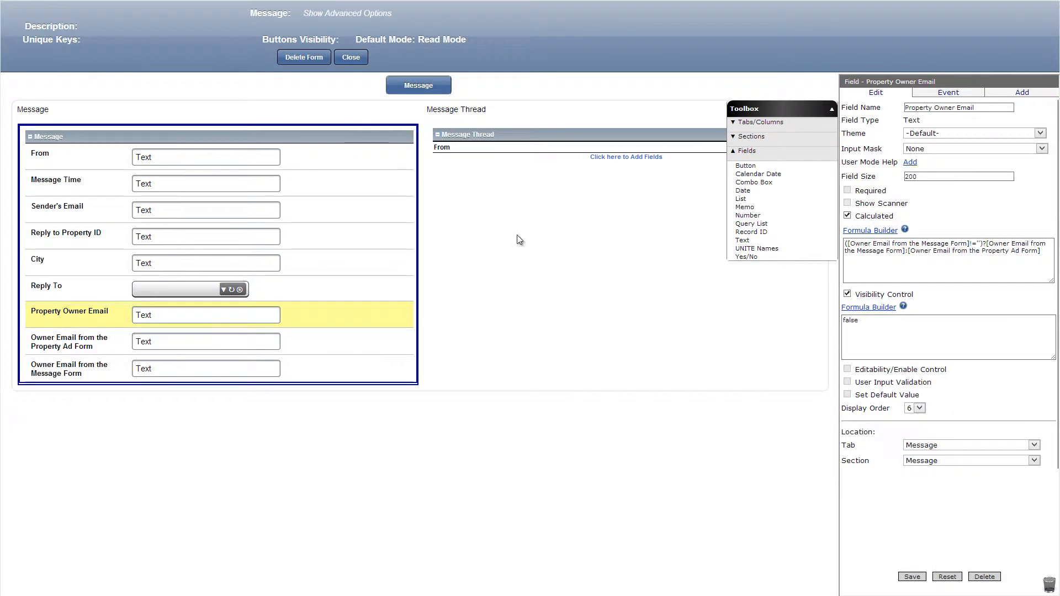
{"action": "left_click", "coordinate": [912, 577]}
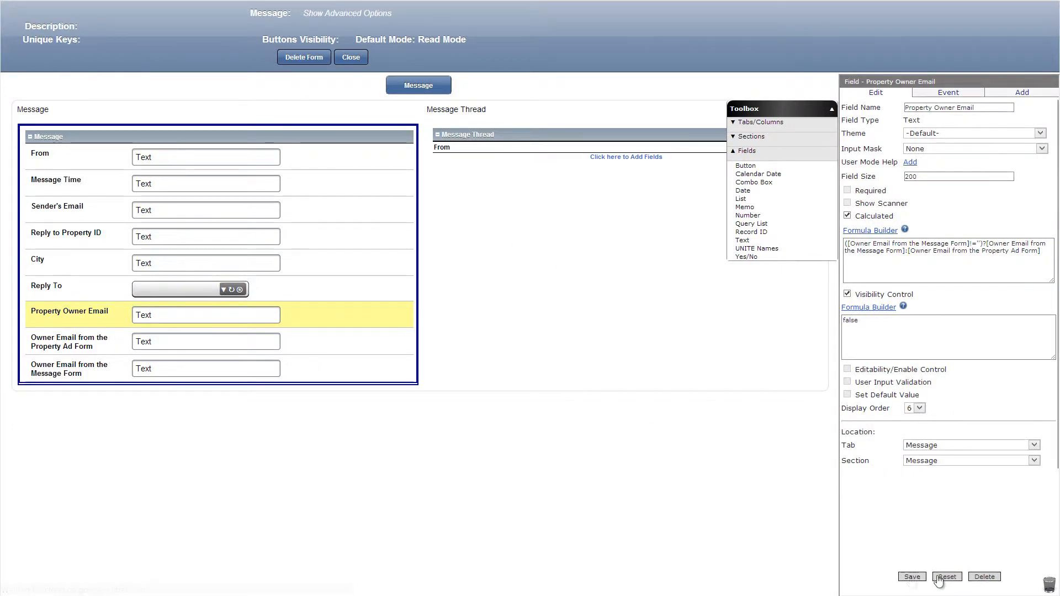
Place a memo field named Message below Owner Email from the Message Form, and save it.
{"action": "left_click_drag", "start_coordinate": [743, 207], "coordinate": [380, 391]}
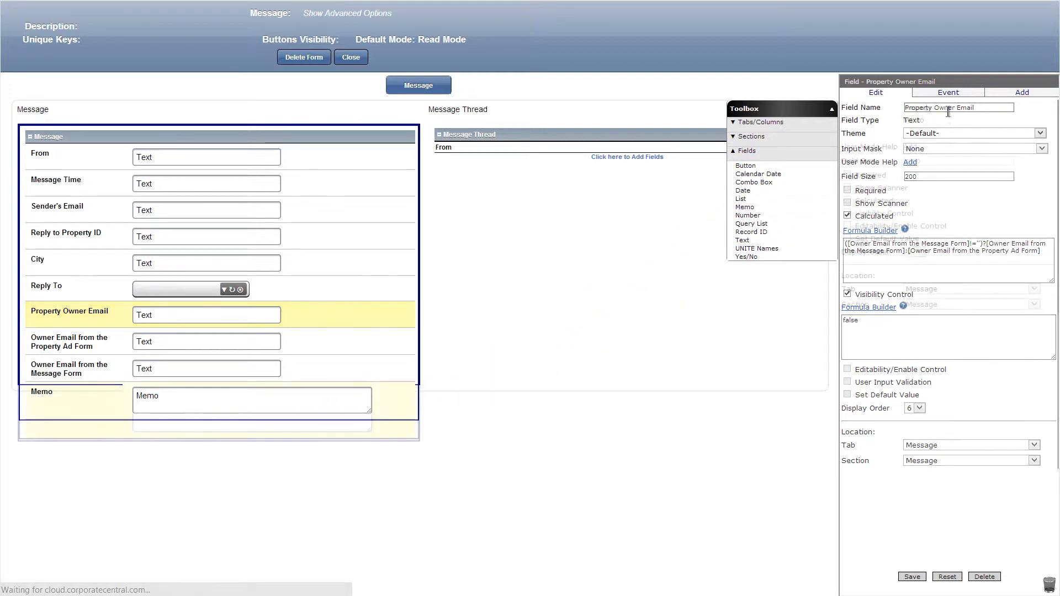
{"action": "left_click", "coordinate": [911, 577]}
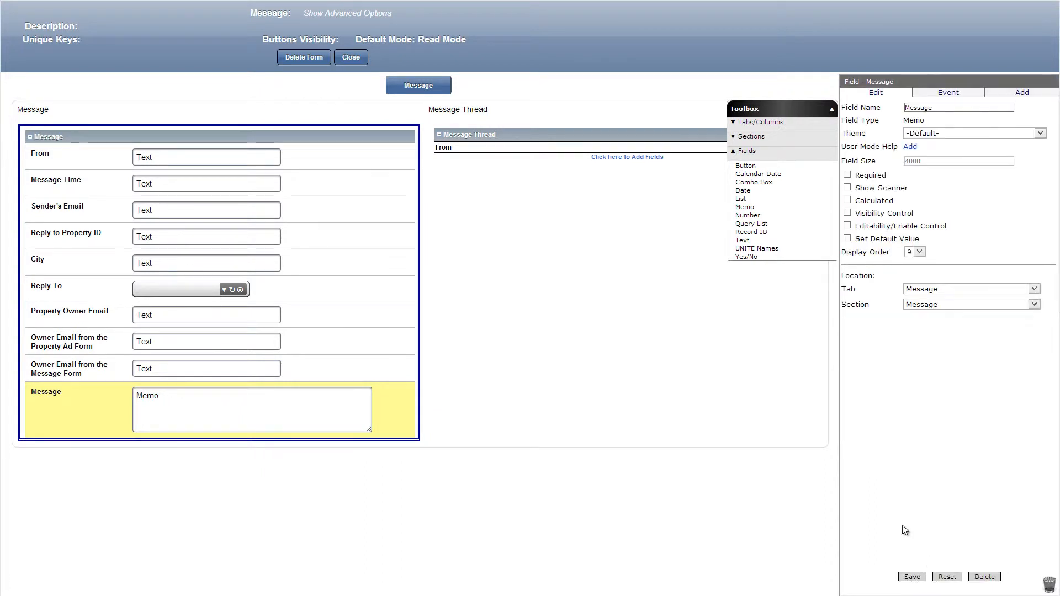
Add a list field named Agreement Type below the Message memo with values Rent and Swap, and save it.
{"action": "left_click_drag", "start_coordinate": [740, 199], "coordinate": [344, 442]}
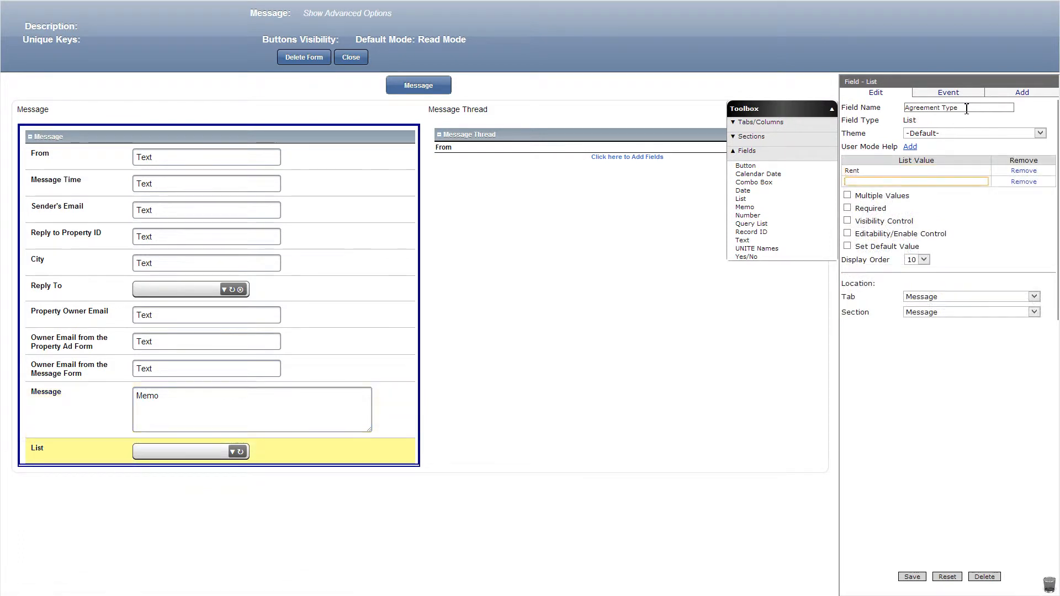
{"action": "type", "text": "Swap"}
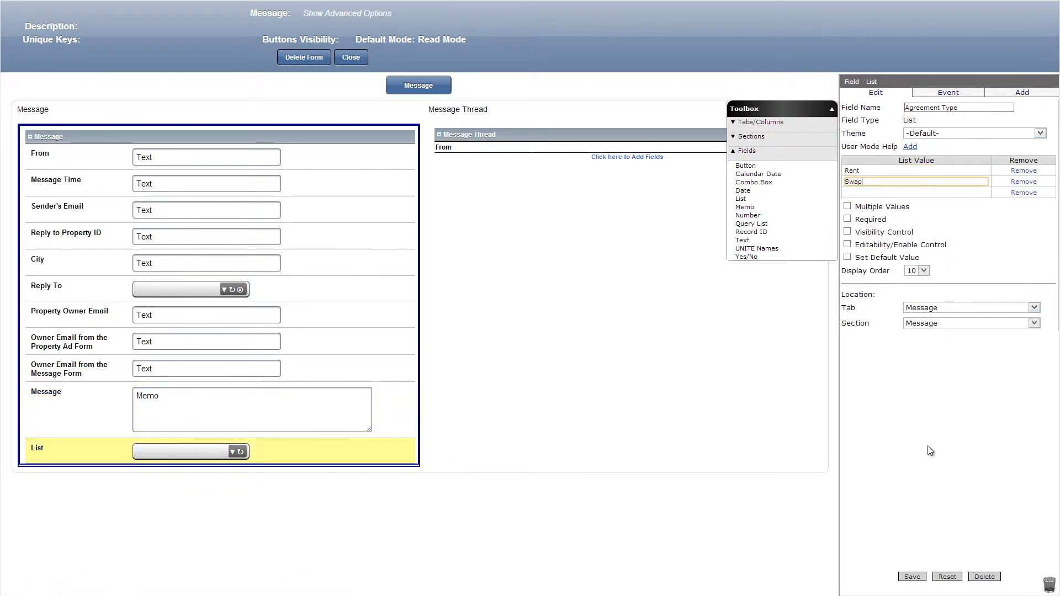
{"action": "left_click", "coordinate": [911, 578]}
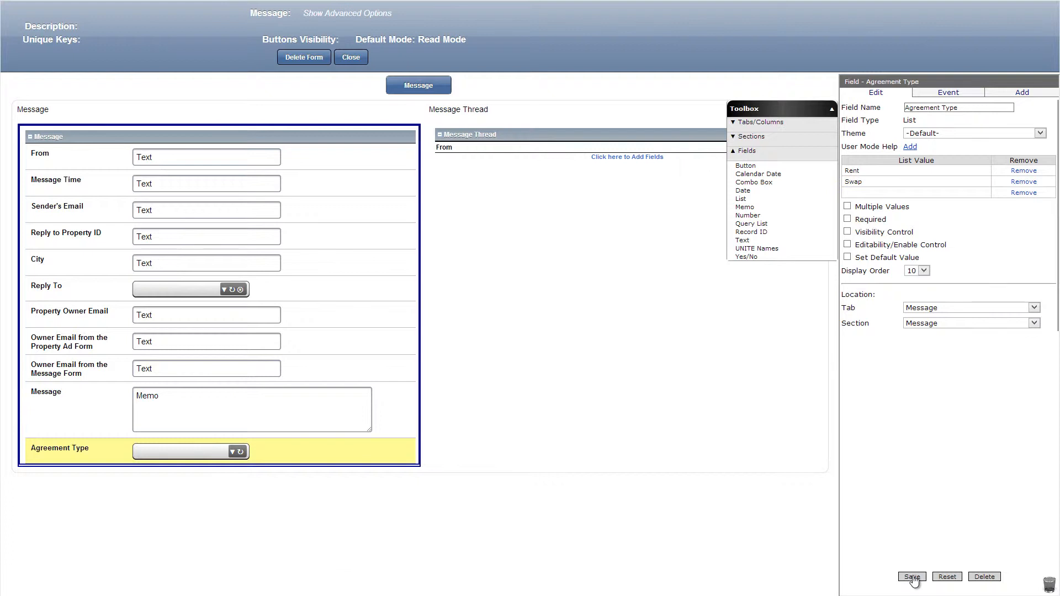
Place a combo box field named Swap For below Agreement Type, with visibility formula [Agreement Type]=='Swap'.
{"action": "left_click_drag", "start_coordinate": [751, 182], "coordinate": [355, 454]}
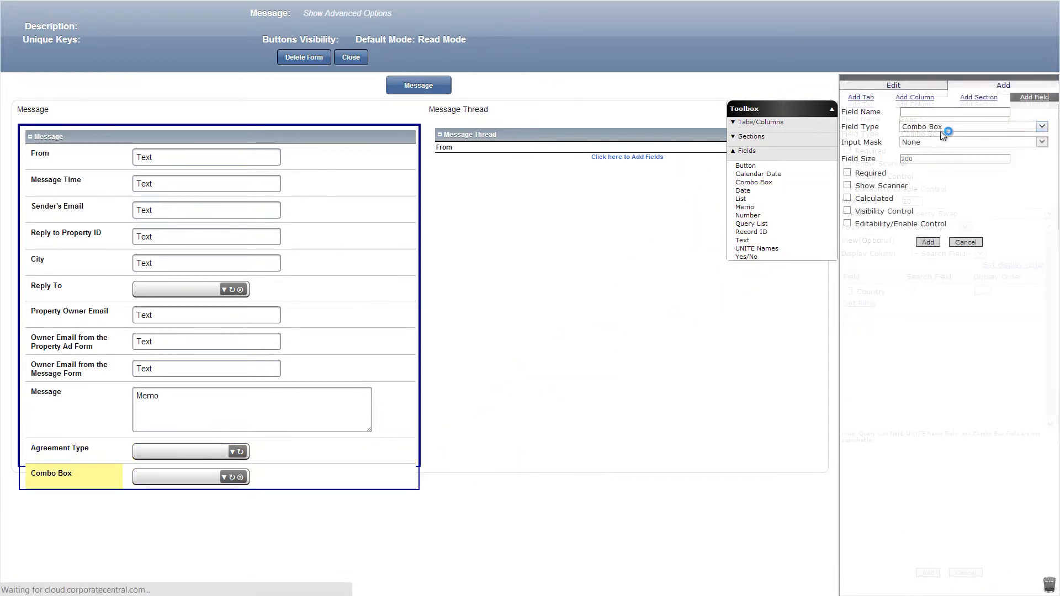
{"action": "left_click", "coordinate": [854, 176]}
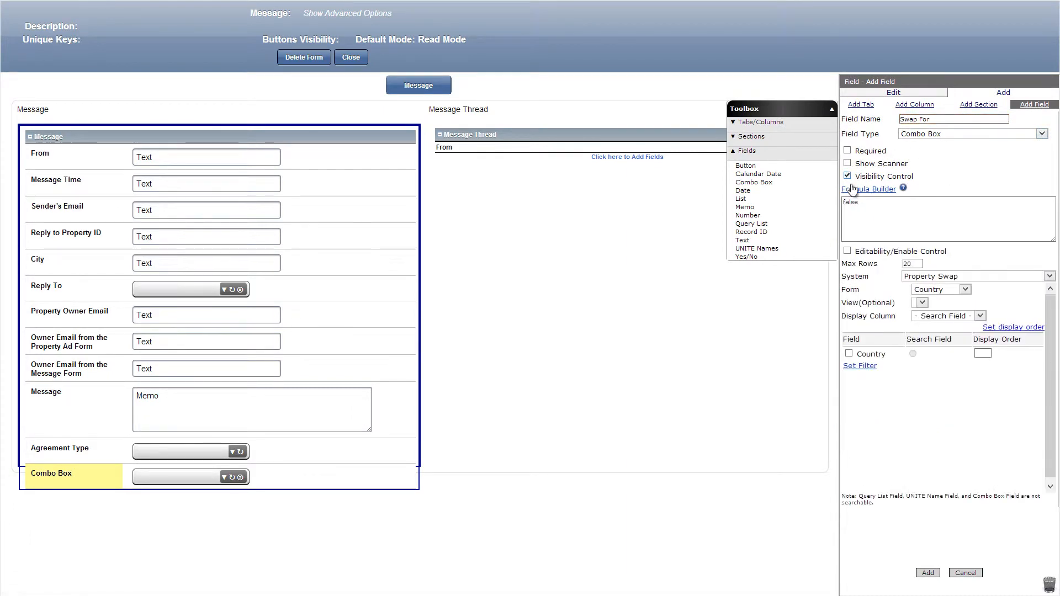
{"action": "left_click", "coordinate": [859, 192]}
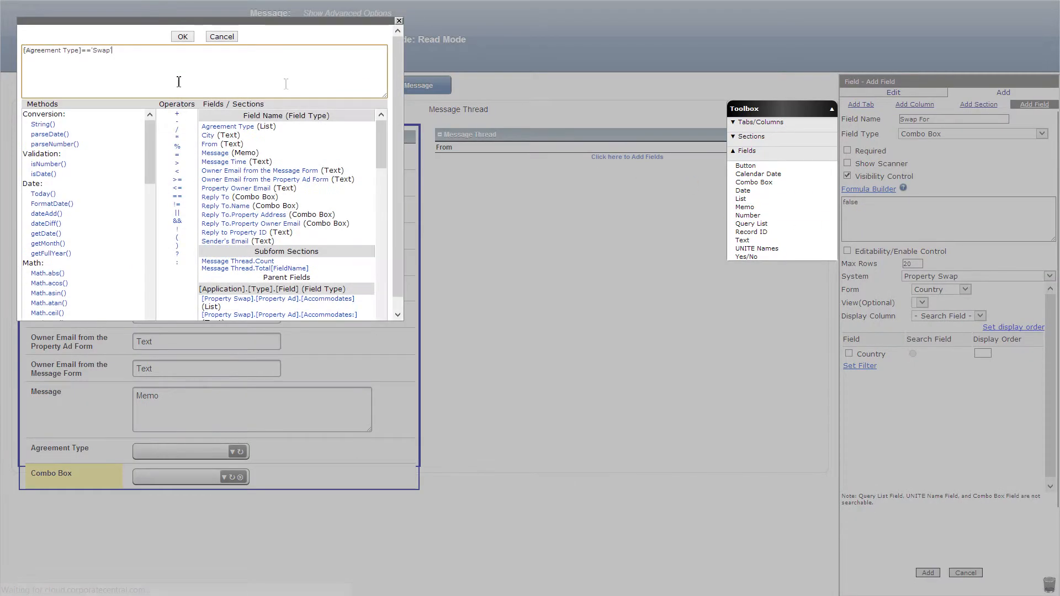
{"action": "left_click", "coordinate": [181, 37]}
Set Property Ad as the source form of the Swap For combo box and bring up its property fields for selection.
{"action": "left_click", "coordinate": [965, 289]}
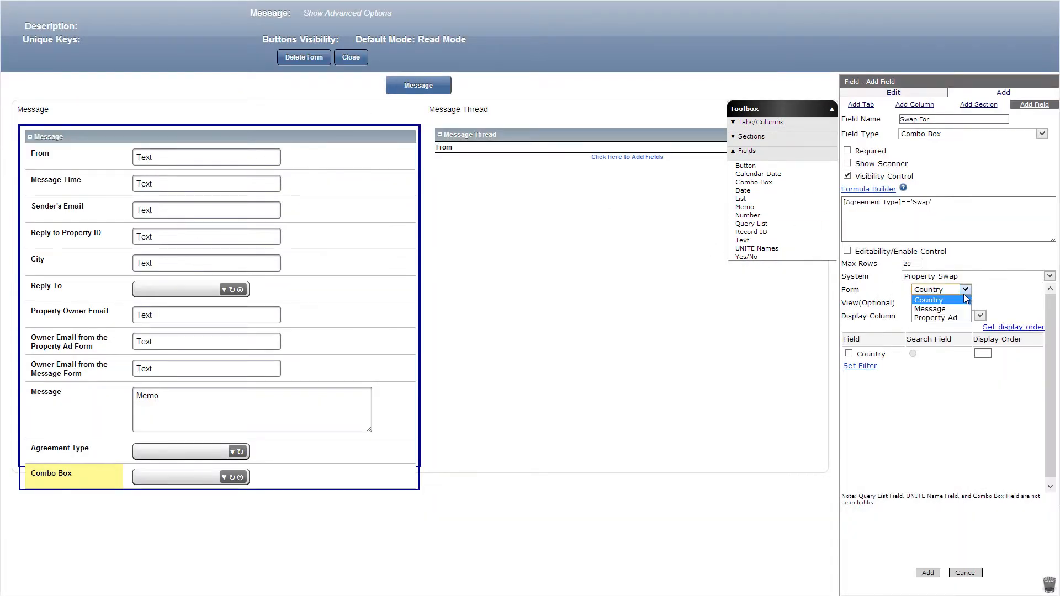
{"action": "left_click", "coordinate": [941, 314]}
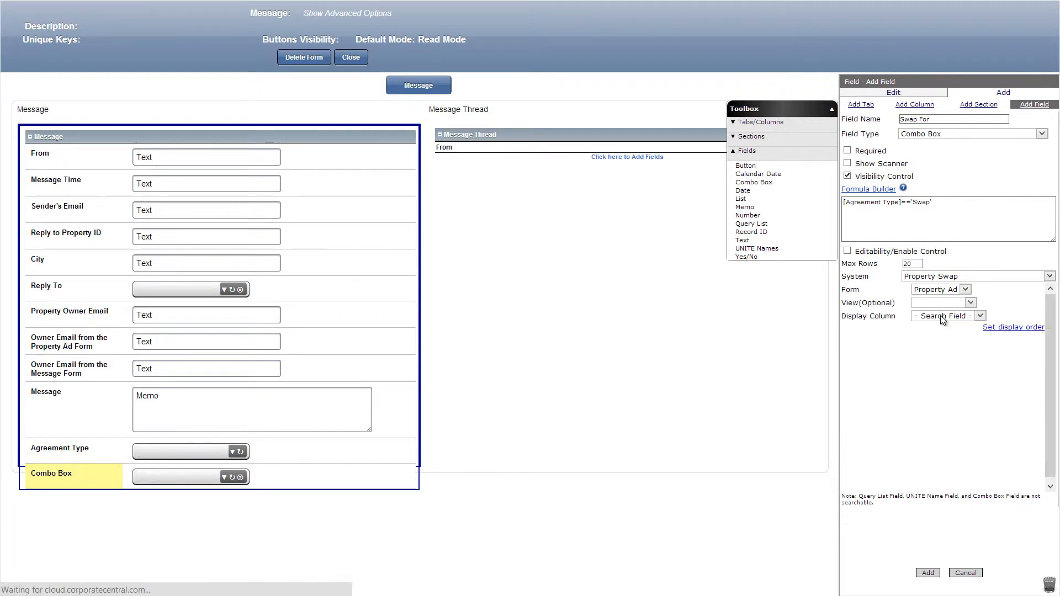
{"action": "scroll", "coordinate": [988, 419], "scroll_direction": "down", "scroll_amount": 10}
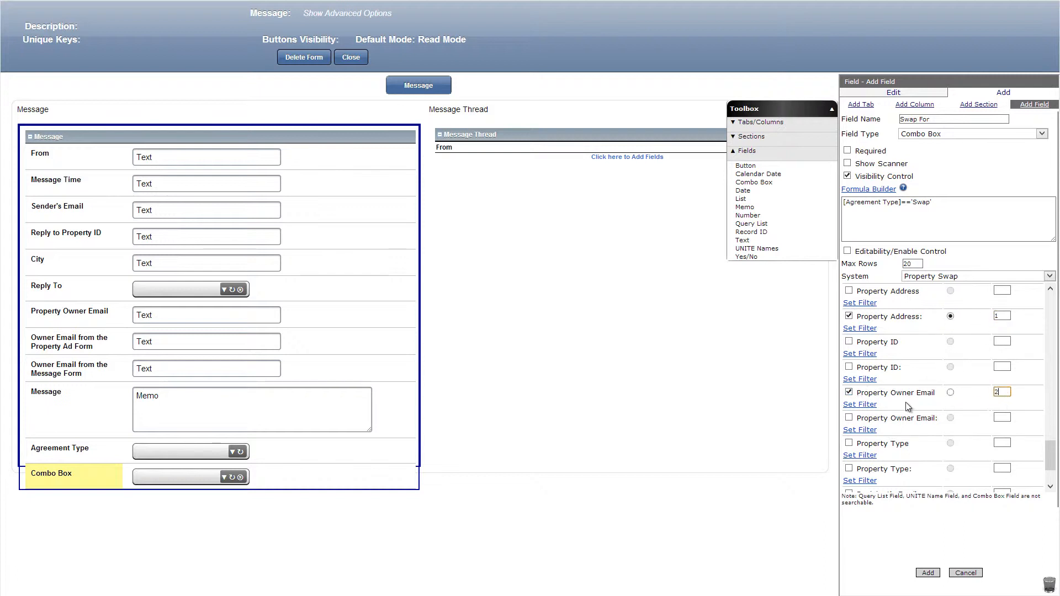
Filter the Swap For combo box so Property Owner Email equals Sender's Email, and add the field to the Message form.
{"action": "left_click", "coordinate": [870, 406]}
{"action": "left_click", "coordinate": [871, 419]}
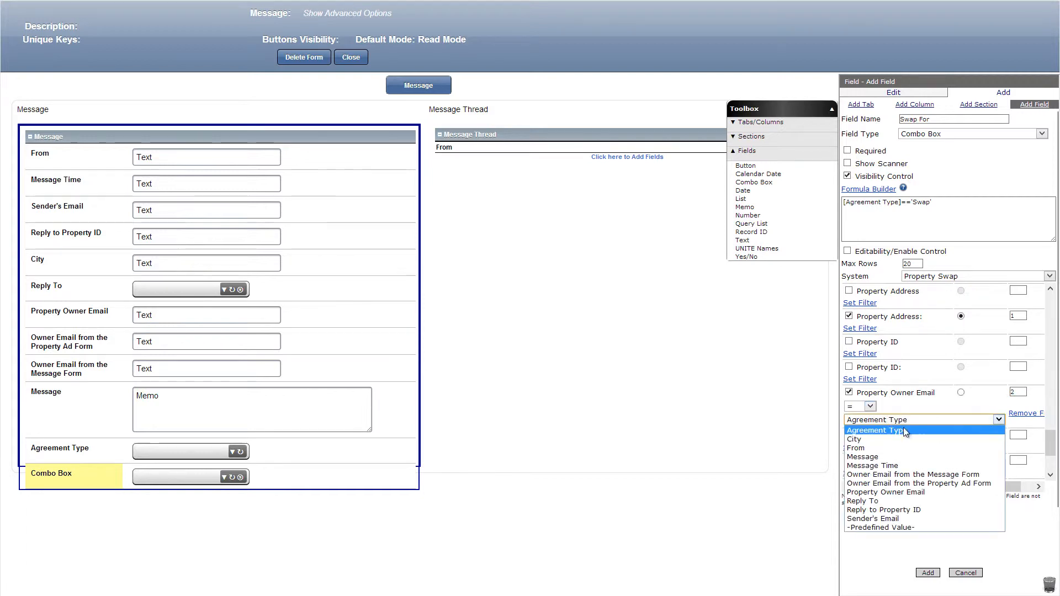
{"action": "left_click", "coordinate": [854, 519]}
{"action": "left_click", "coordinate": [929, 572]}
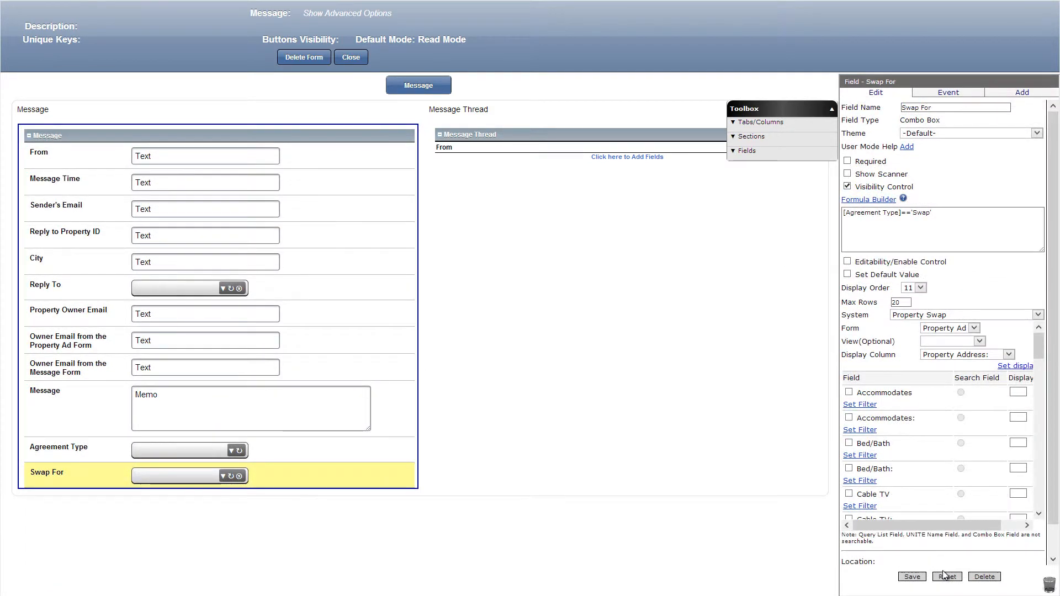
Place a number field named Price for Renting below Swap For with visibility formula [Agreement Type]=='Rent', and save it.
{"action": "left_click", "coordinate": [746, 151]}
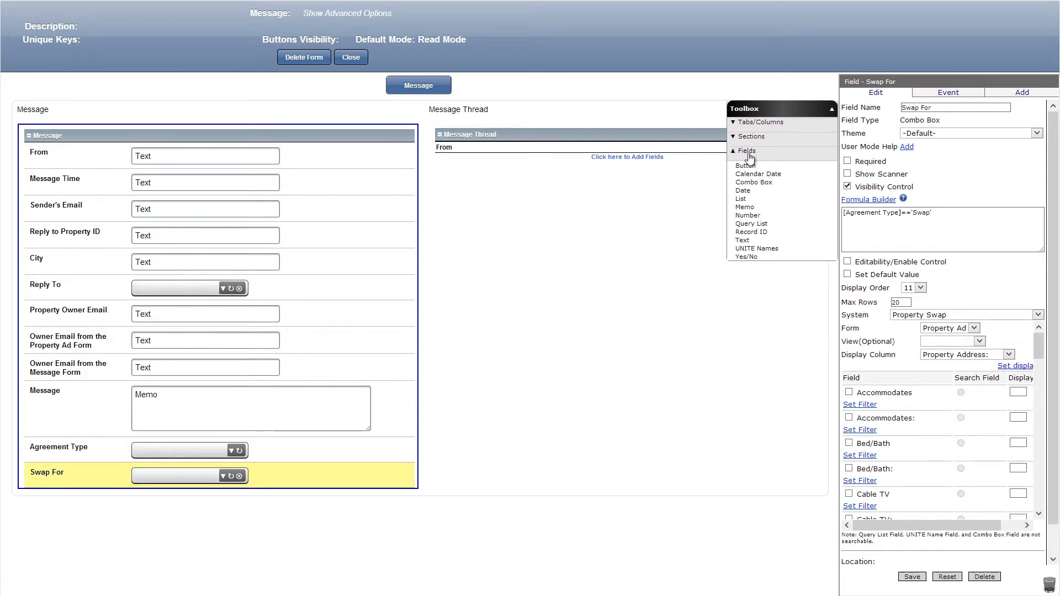
{"action": "left_click_drag", "start_coordinate": [747, 216], "coordinate": [257, 514]}
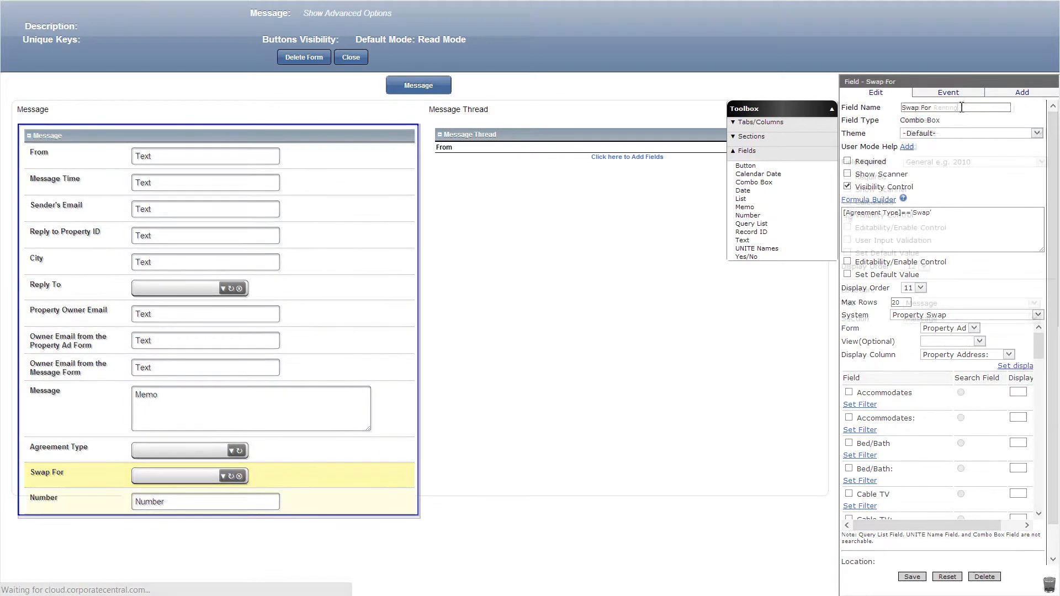
{"action": "left_click", "coordinate": [859, 229]}
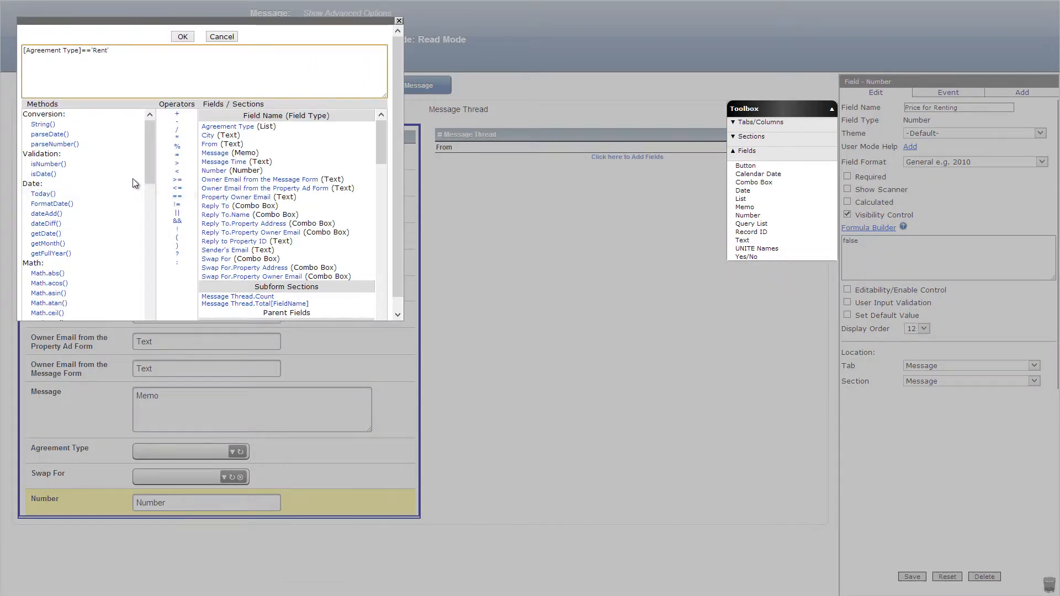
{"action": "left_click", "coordinate": [182, 37]}
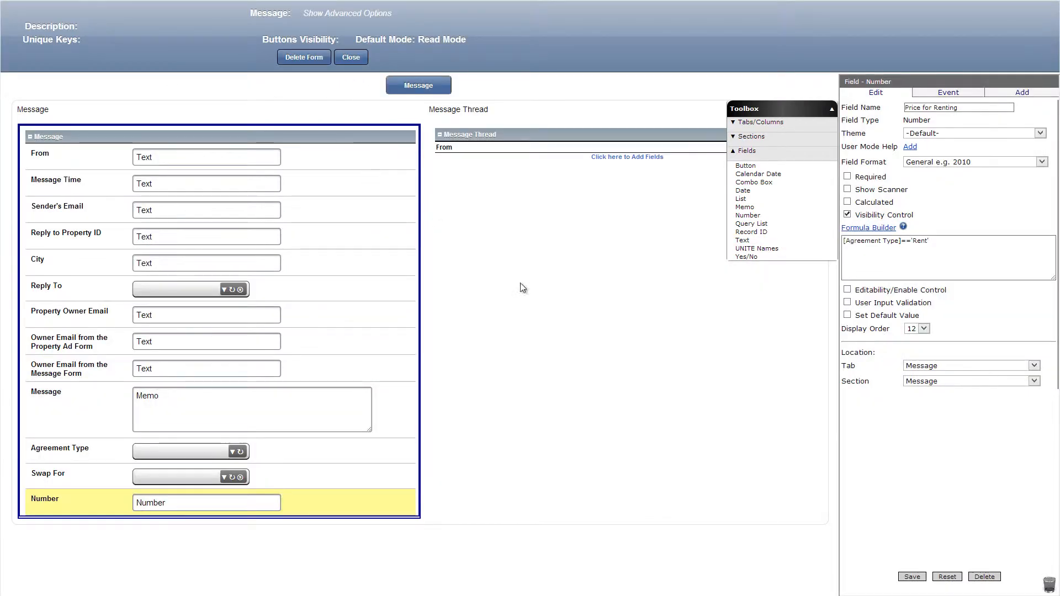
{"action": "left_click", "coordinate": [911, 577]}
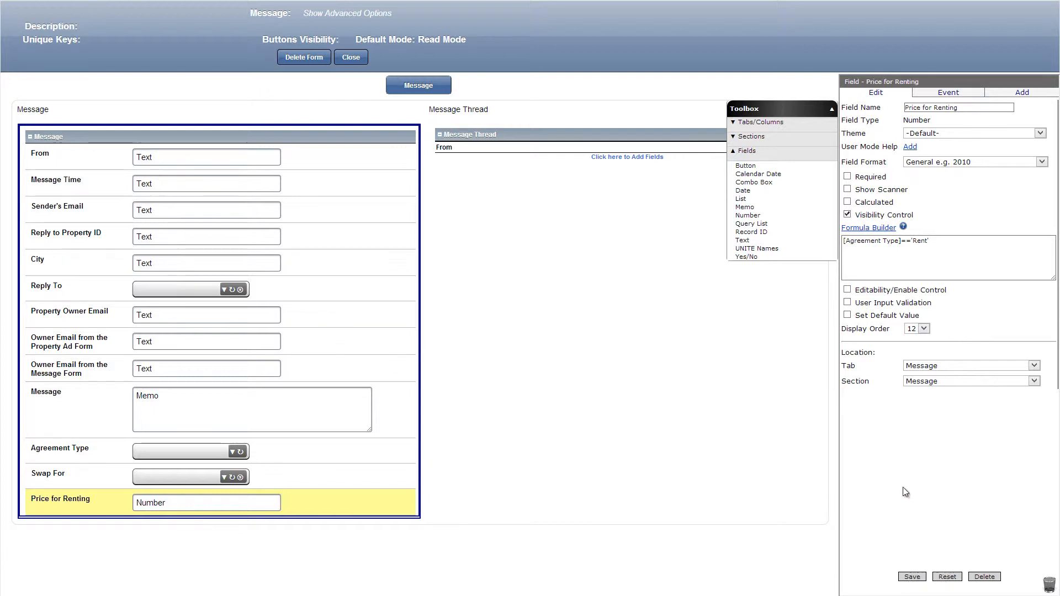
Below Price for Renting, add date fields Check in Date and Check out Date and a Dates Are Flexible list with Yes and No, saving each.
{"action": "left_click_drag", "start_coordinate": [743, 190], "coordinate": [326, 520]}
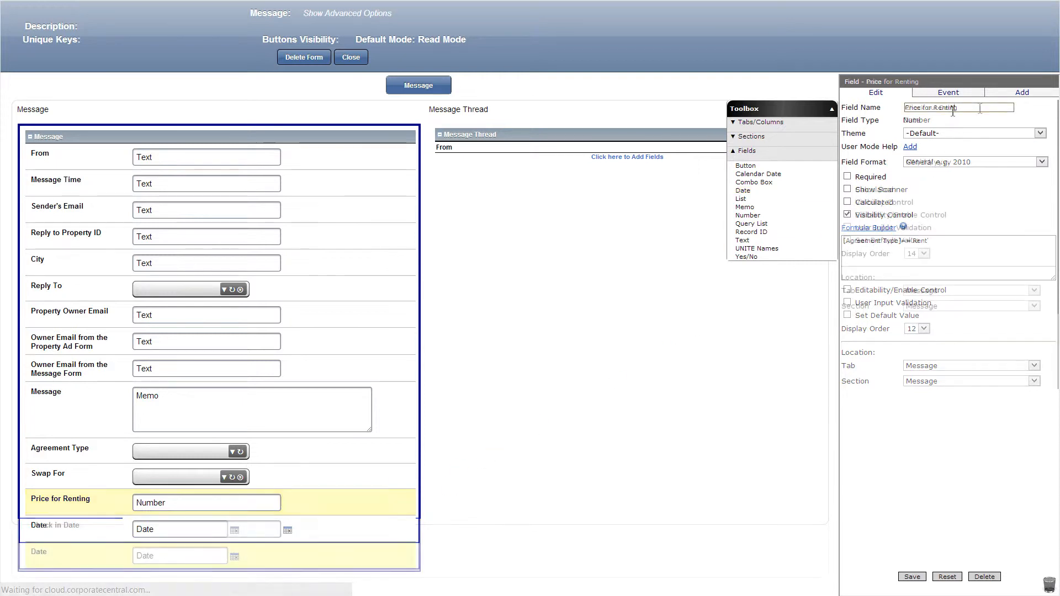
{"action": "left_click", "coordinate": [912, 577]}
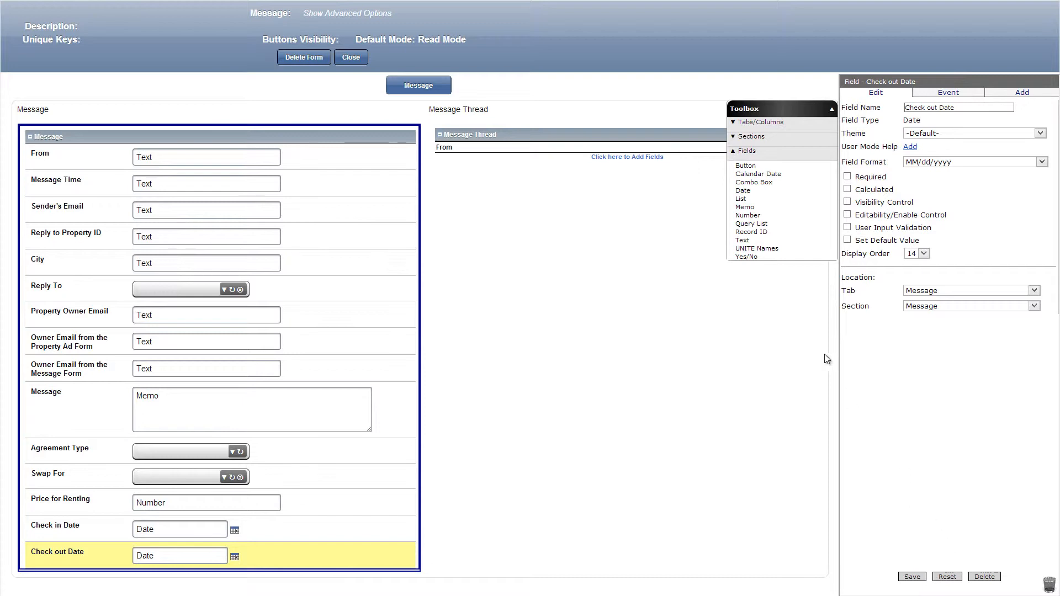
{"action": "left_click_drag", "start_coordinate": [740, 198], "coordinate": [363, 572]}
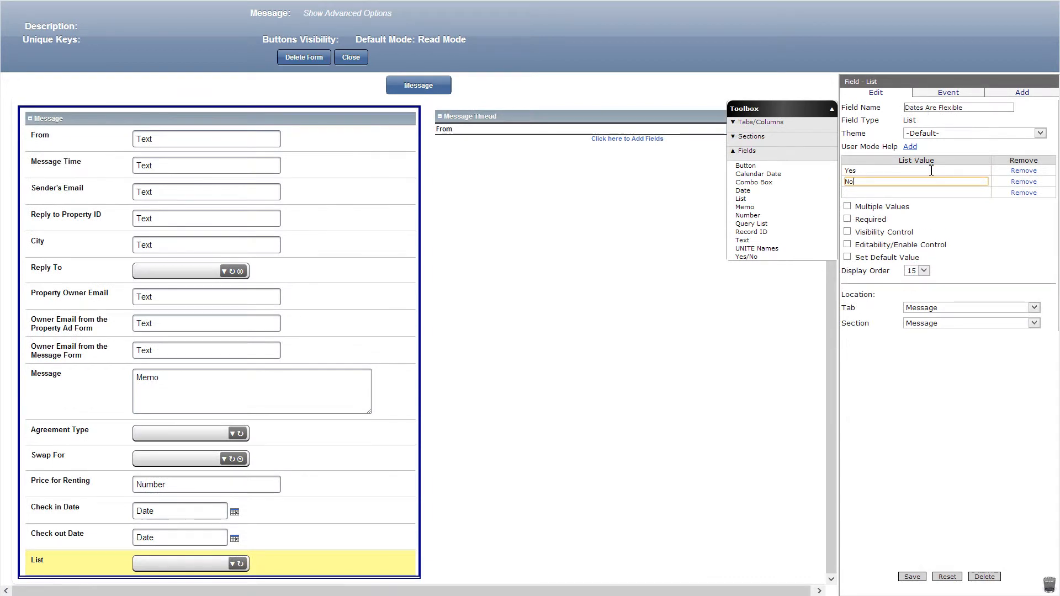
{"action": "left_click", "coordinate": [912, 576]}
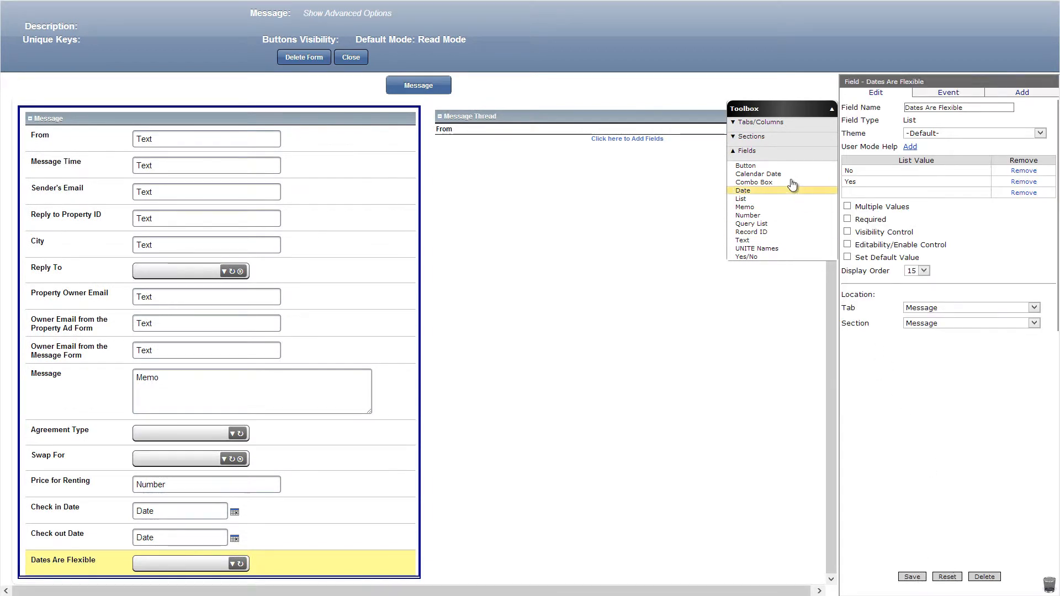
Add a standard section named Hidden Section below the Message fields with its visibility formula set to false, and save it.
{"action": "left_click", "coordinate": [751, 136]}
{"action": "left_click_drag", "start_coordinate": [749, 151], "coordinate": [381, 591]}
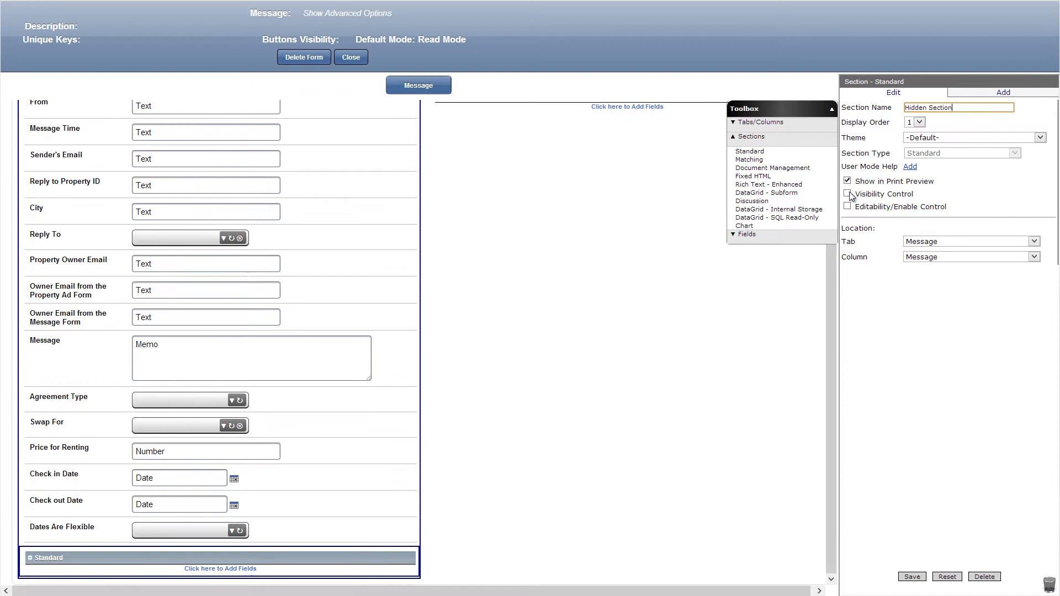
{"action": "left_click", "coordinate": [847, 194]}
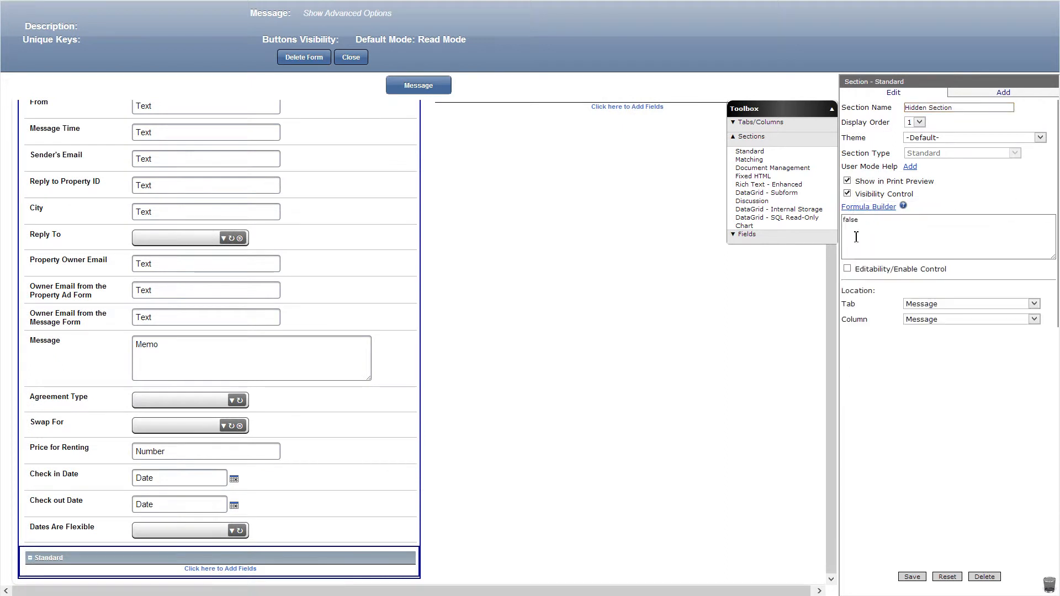
{"action": "left_click", "coordinate": [912, 577]}
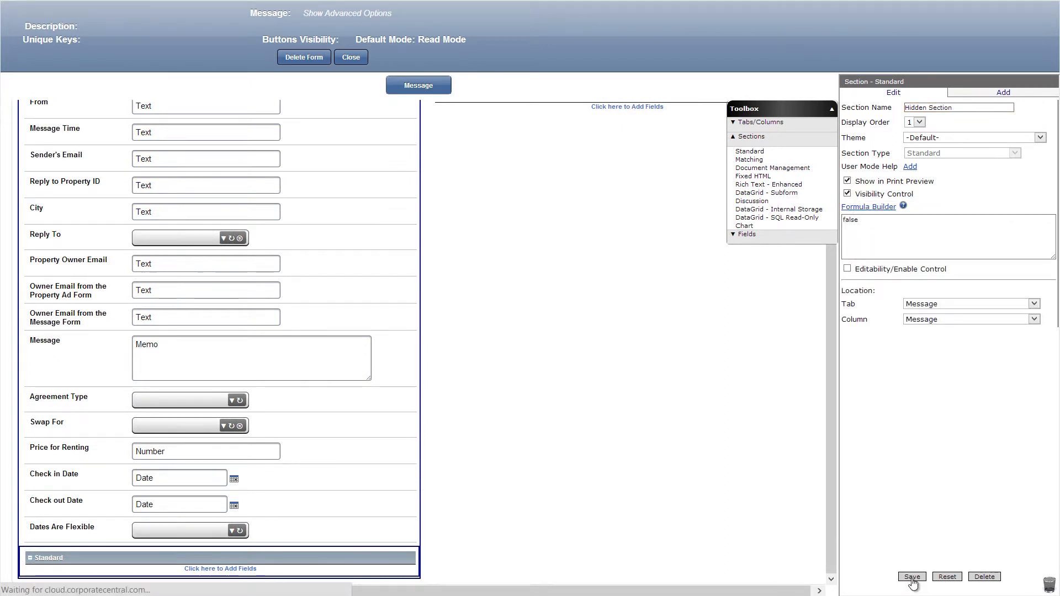
Add text fields named Thread ID and User ID to the Hidden Section, and save them.
{"action": "left_click", "coordinate": [746, 236]}
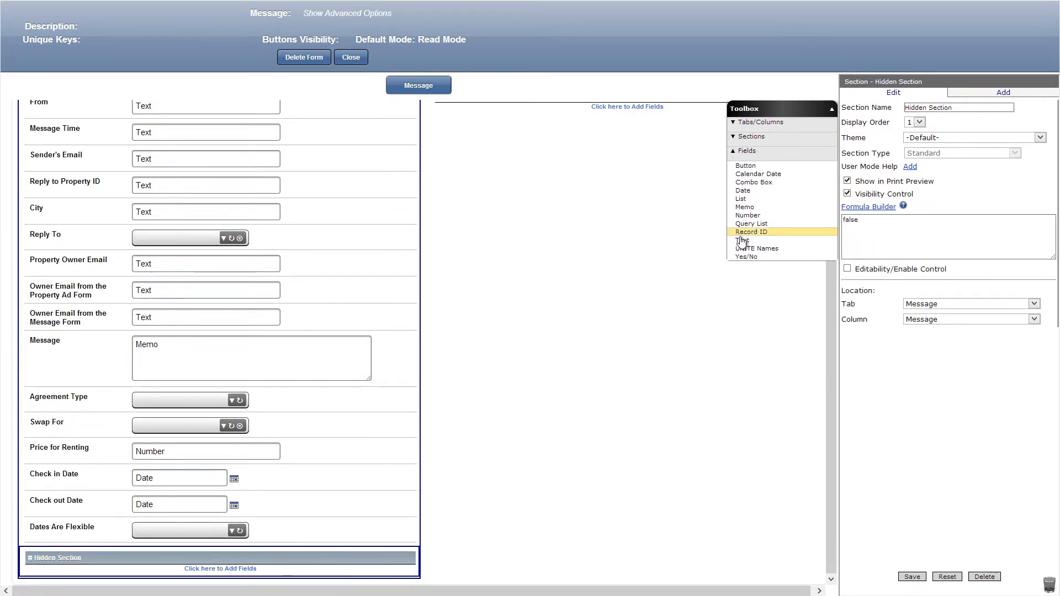
{"action": "left_click_drag", "start_coordinate": [742, 240], "coordinate": [364, 570]}
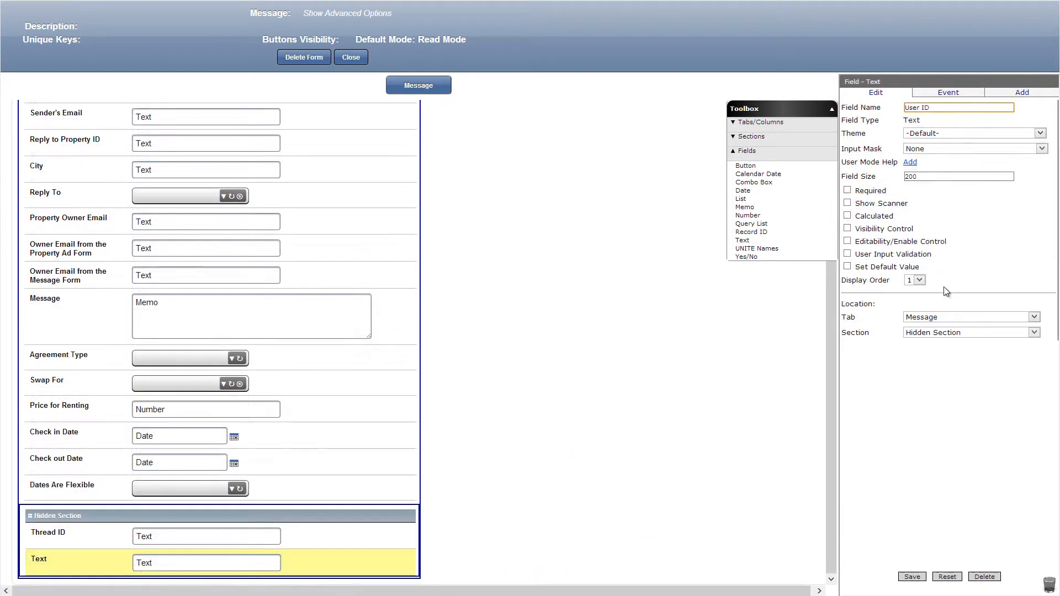
{"action": "left_click", "coordinate": [912, 576]}
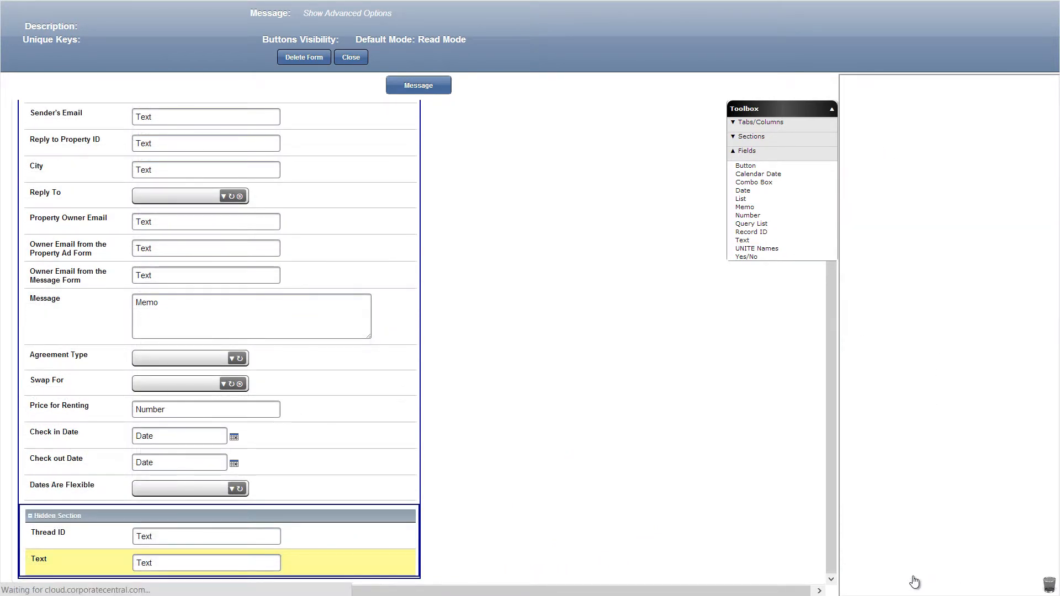
Add a text field Owner Replies To below User ID with editability false and default value ~([Property Swap].[Message].[Sender's Email]), and save it.
{"action": "left_click_drag", "start_coordinate": [742, 240], "coordinate": [413, 572]}
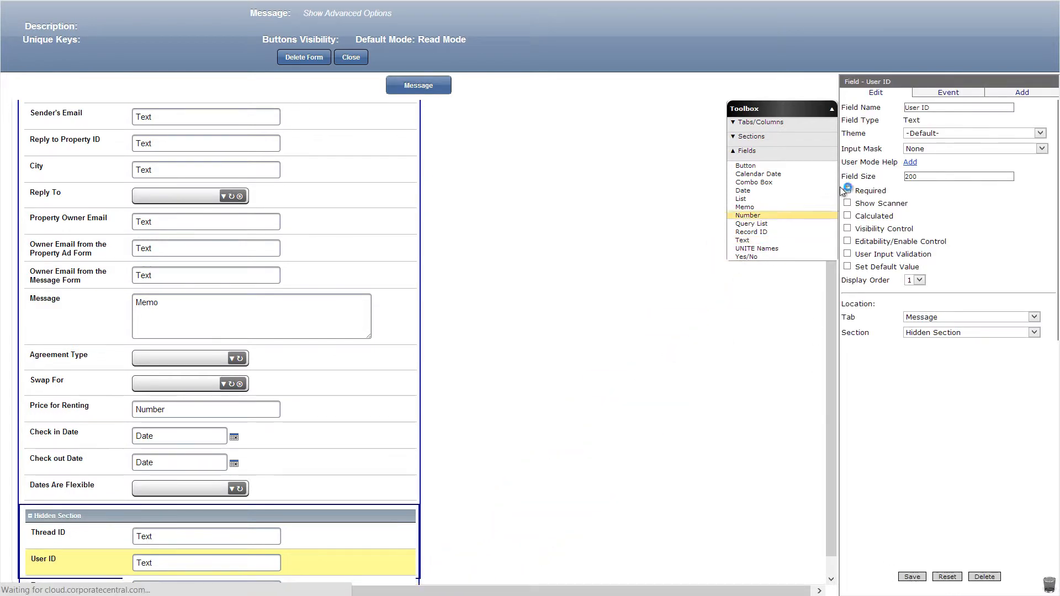
{"action": "left_click", "coordinate": [847, 241]}
{"action": "left_click", "coordinate": [848, 329]}
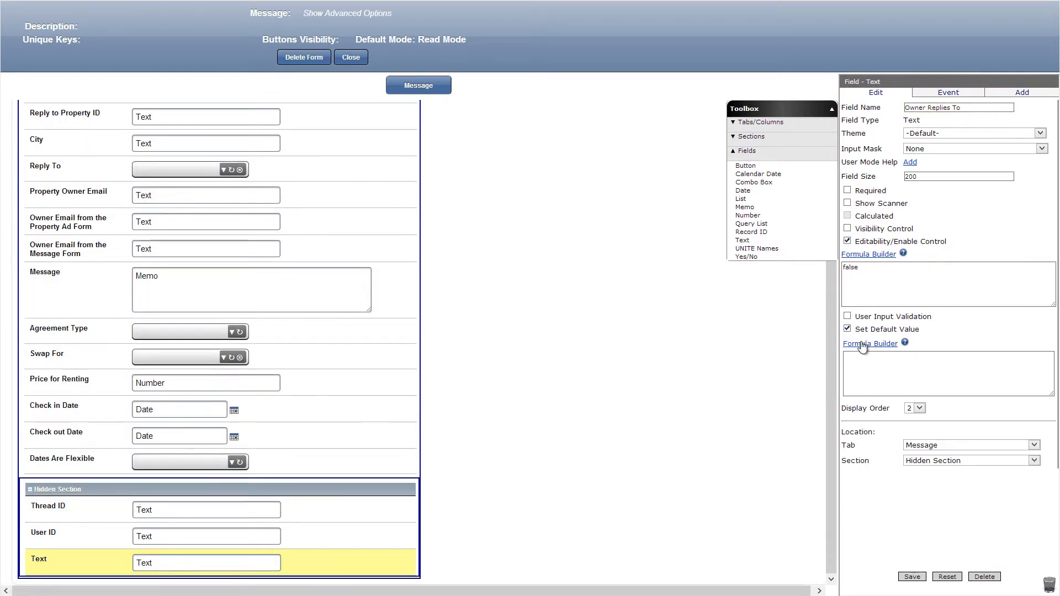
{"action": "left_click", "coordinate": [852, 344]}
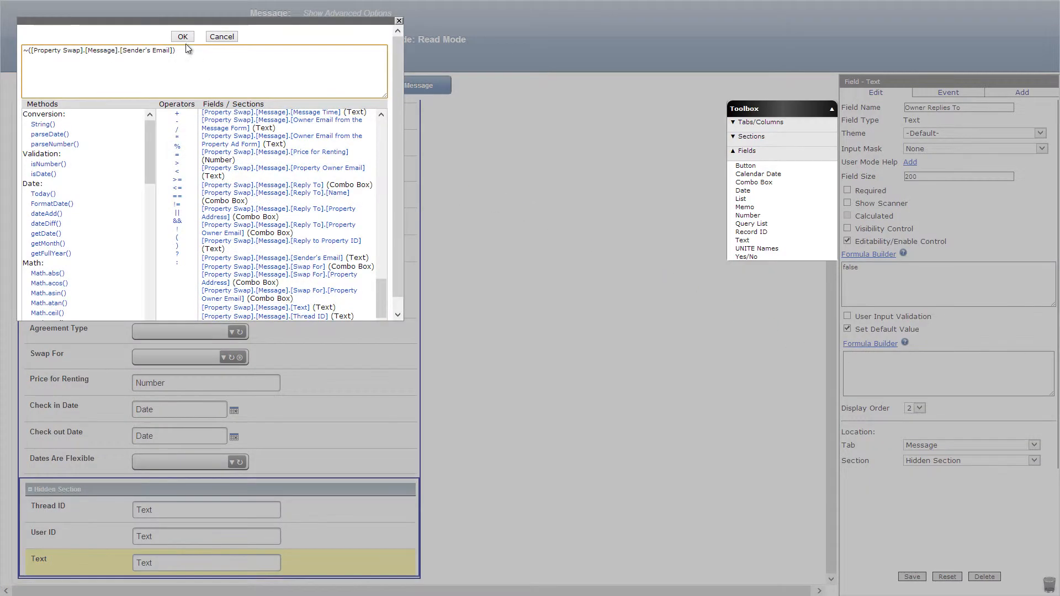
{"action": "left_click", "coordinate": [188, 37]}
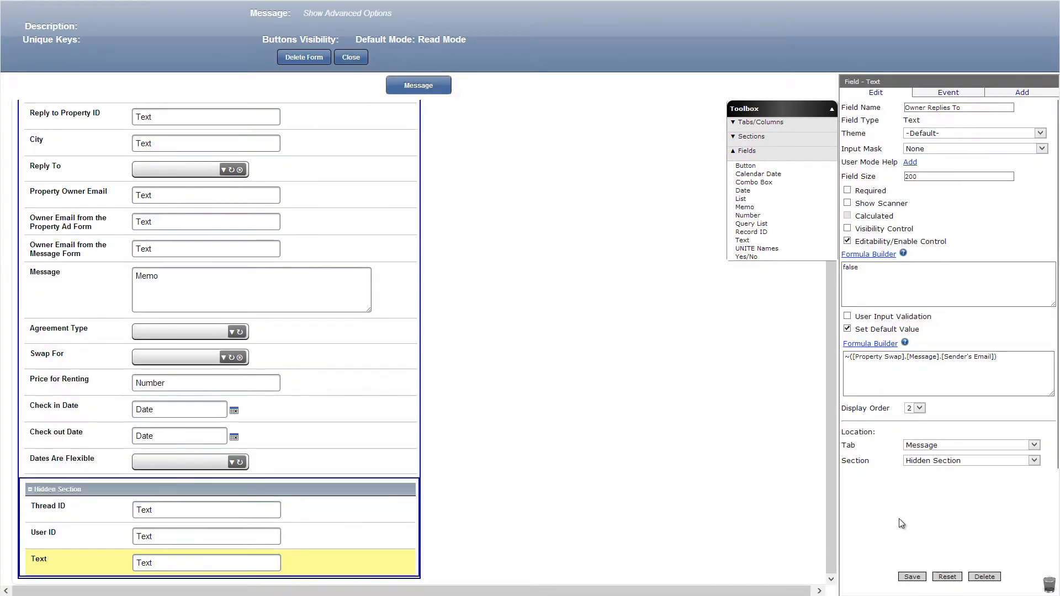
{"action": "left_click", "coordinate": [912, 576]}
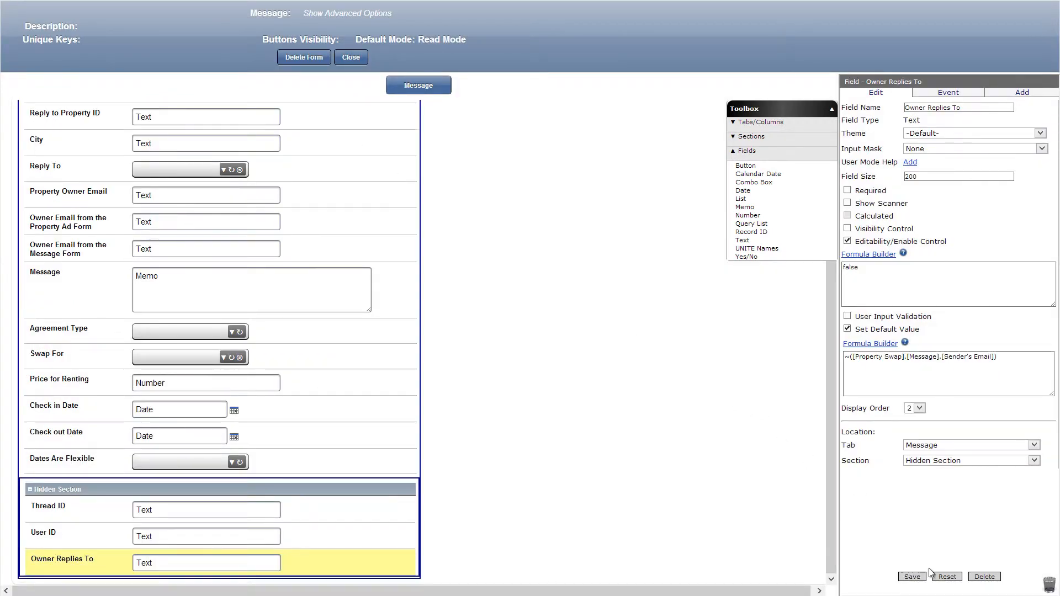
Add a text field Property ID from the Property Ad Form to the Hidden Section, defaulting to ~([Property Swap].[Property Ad].[Property ID]), and save it.
{"action": "left_click_drag", "start_coordinate": [743, 240], "coordinate": [394, 568]}
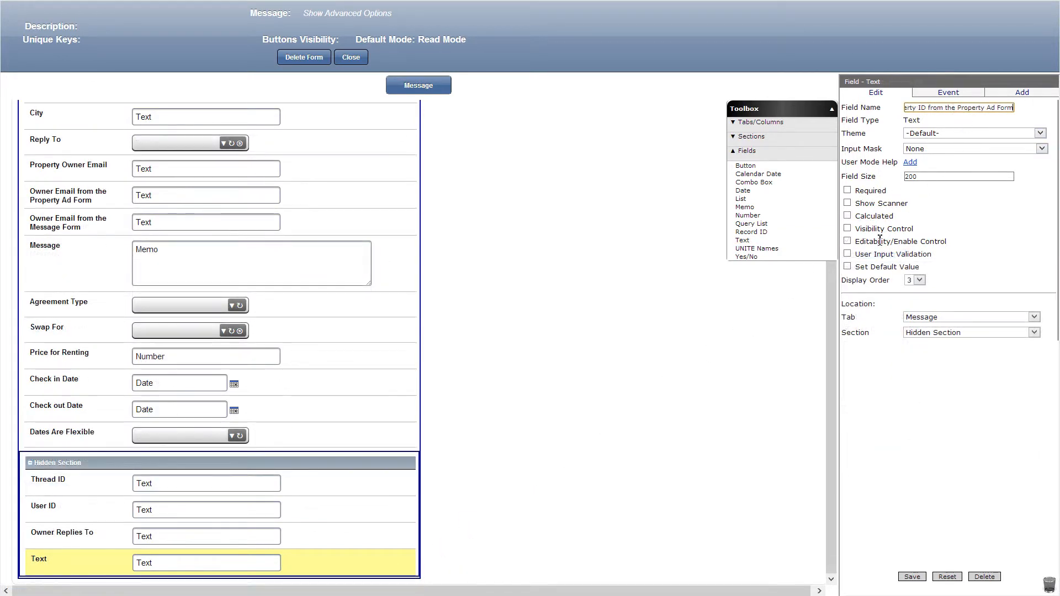
{"action": "left_click", "coordinate": [848, 266]}
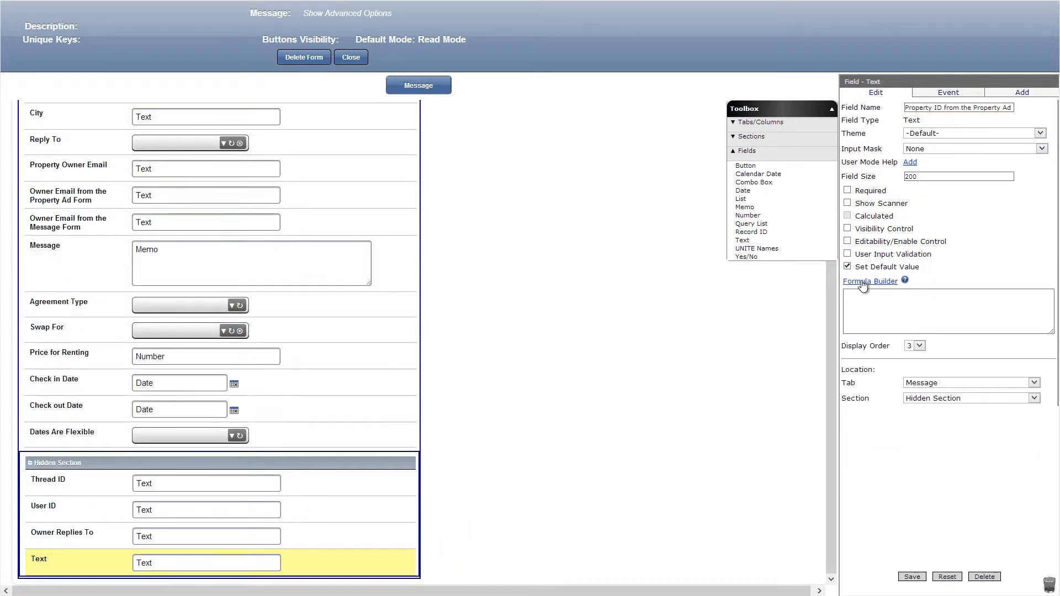
{"action": "left_click", "coordinate": [870, 281]}
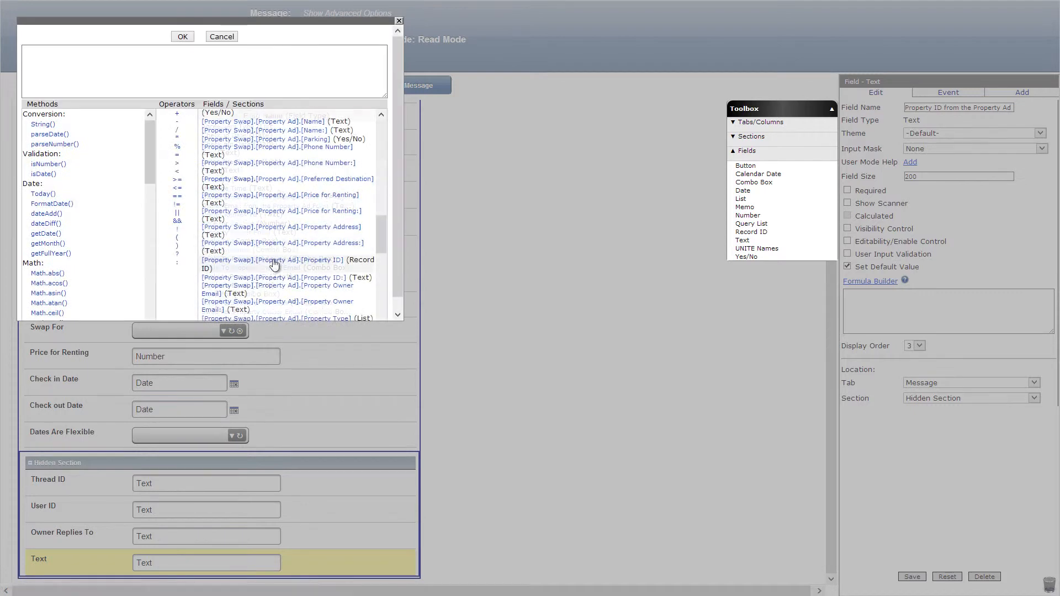
{"action": "left_click", "coordinate": [272, 260]}
{"action": "left_click", "coordinate": [191, 36]}
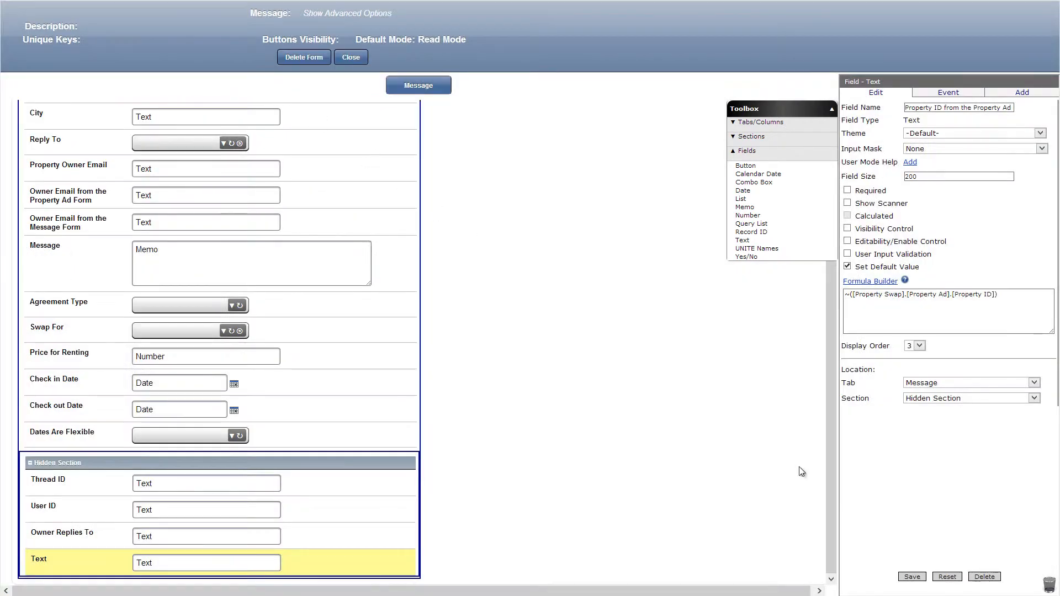
{"action": "left_click", "coordinate": [912, 577]}
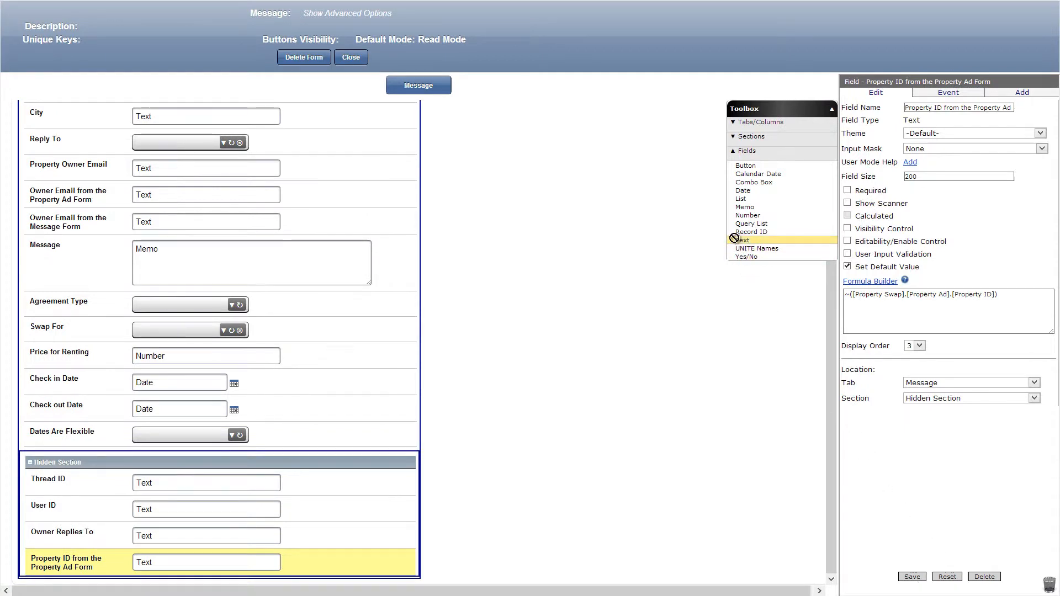
Add a text field named Property ID from the Message Form at the end of the Hidden Section, and save it.
{"action": "left_click_drag", "start_coordinate": [742, 240], "coordinate": [355, 576]}
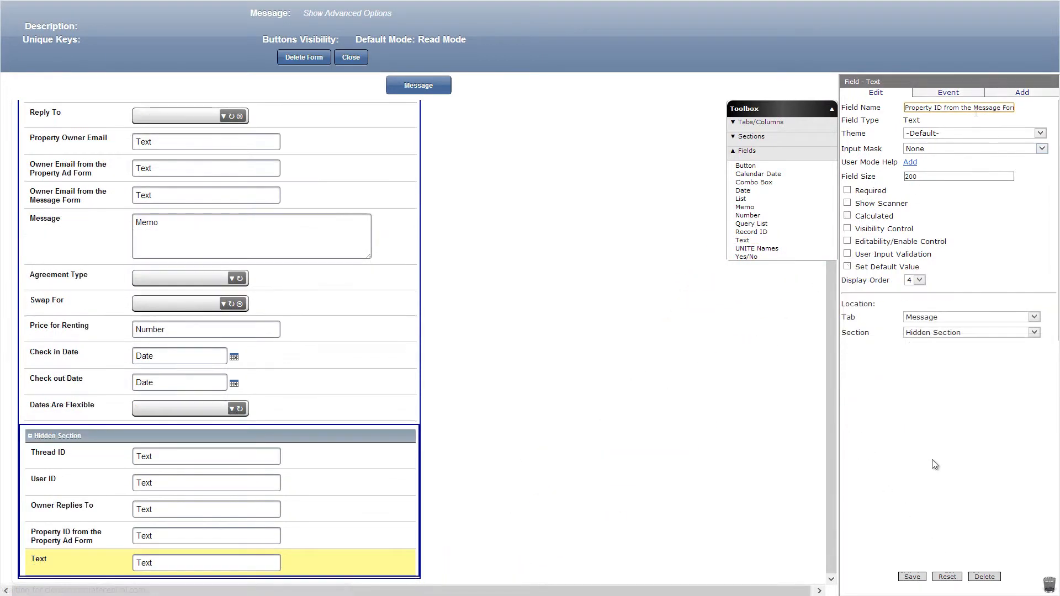
{"action": "left_click", "coordinate": [915, 577]}
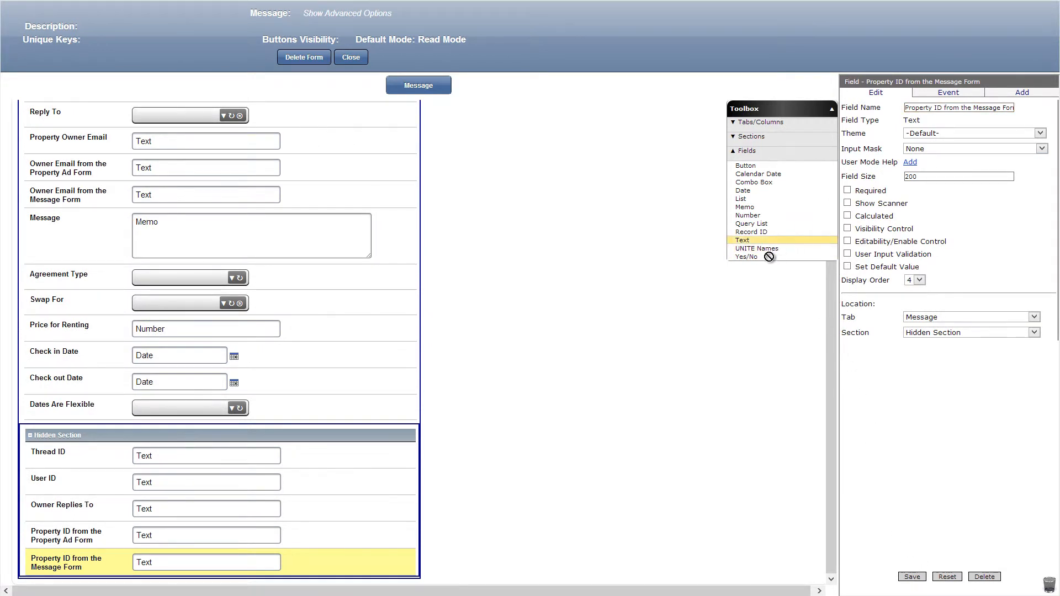
Below Dates Are Flexible, add a calculated text field Property ID using the Message Form ID if not empty, otherwise the Property Ad Form ID, and save it.
{"action": "left_click_drag", "start_coordinate": [742, 240], "coordinate": [308, 404]}
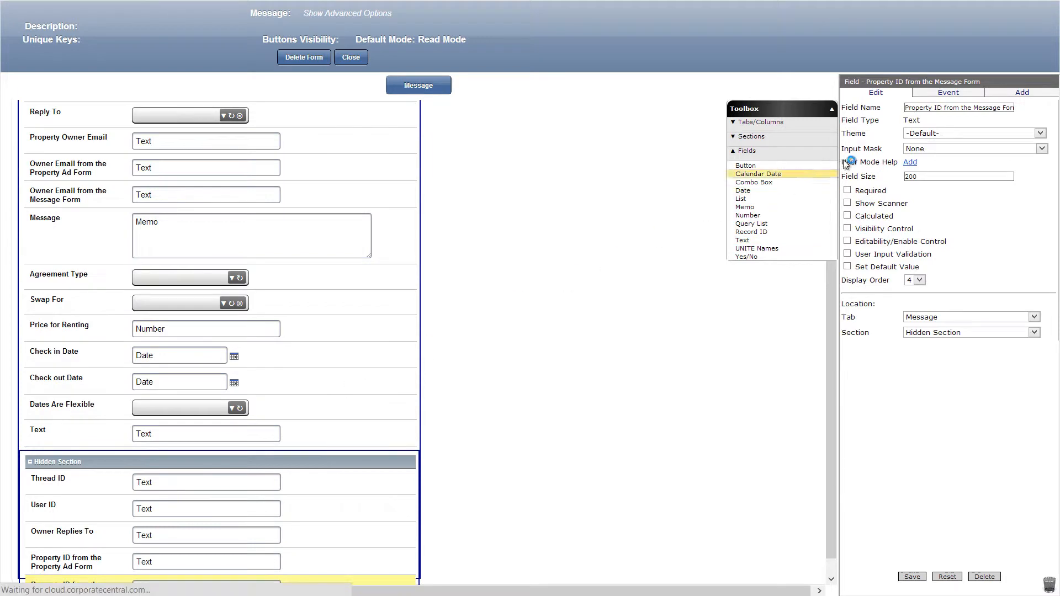
{"action": "left_click", "coordinate": [175, 262]}
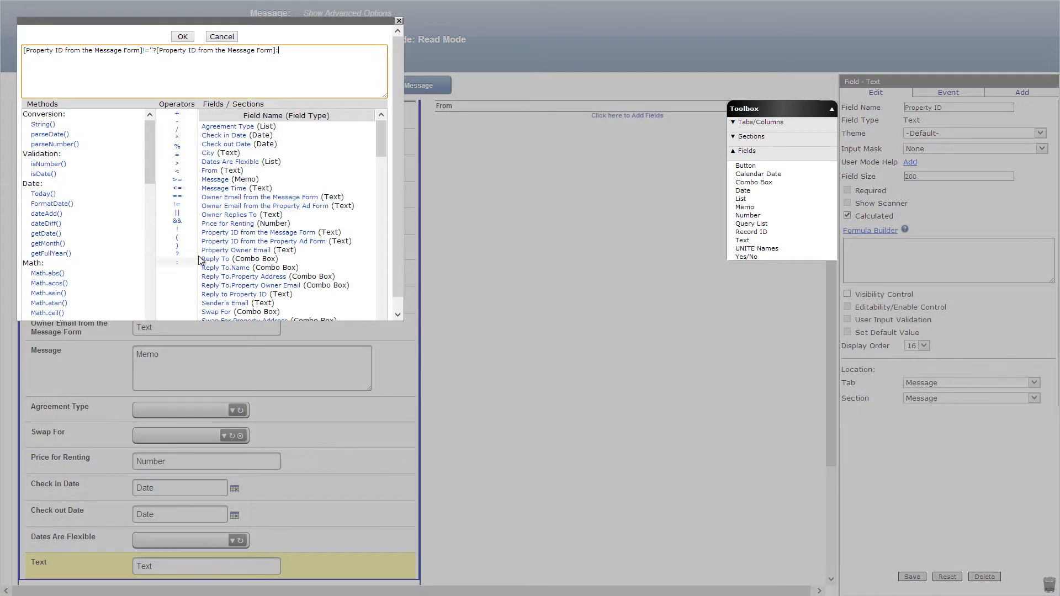
{"action": "left_click", "coordinate": [233, 242]}
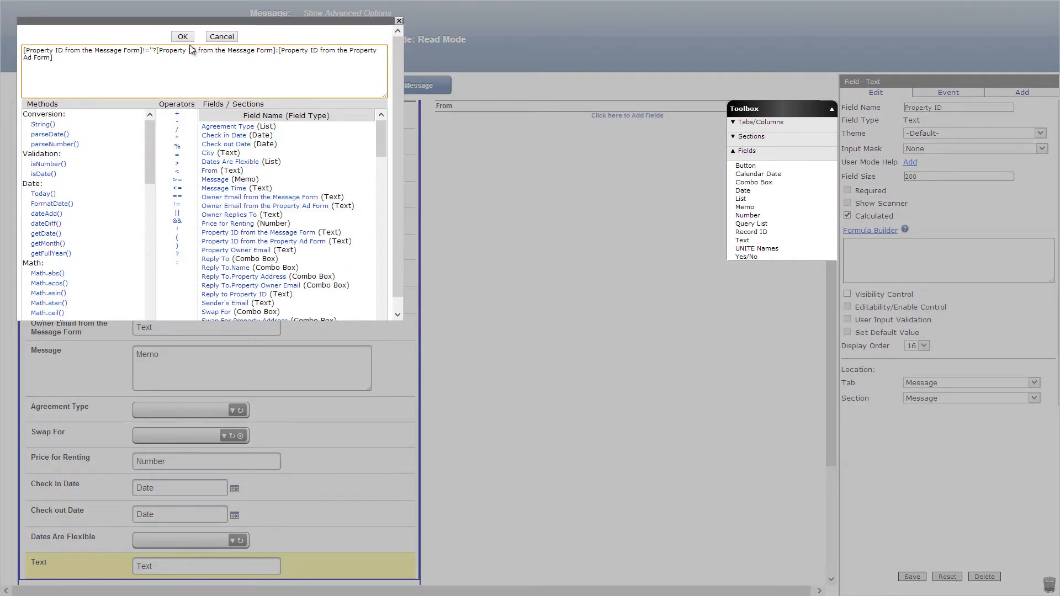
{"action": "left_click", "coordinate": [183, 36]}
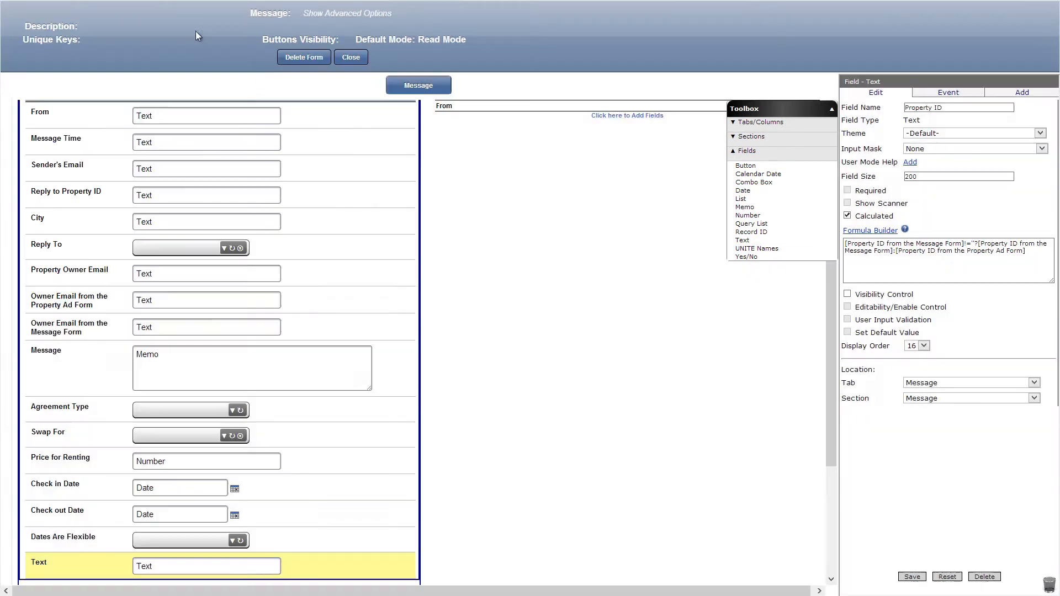
{"action": "left_click", "coordinate": [918, 576]}
Make the hidden Property ID from the Message Form field calculated with ~([Property Swap].[Message].[Property ID]), and save it.
{"action": "scroll", "coordinate": [438, 537], "scroll_direction": "down", "scroll_amount": 3}
{"action": "left_click", "coordinate": [395, 562]}
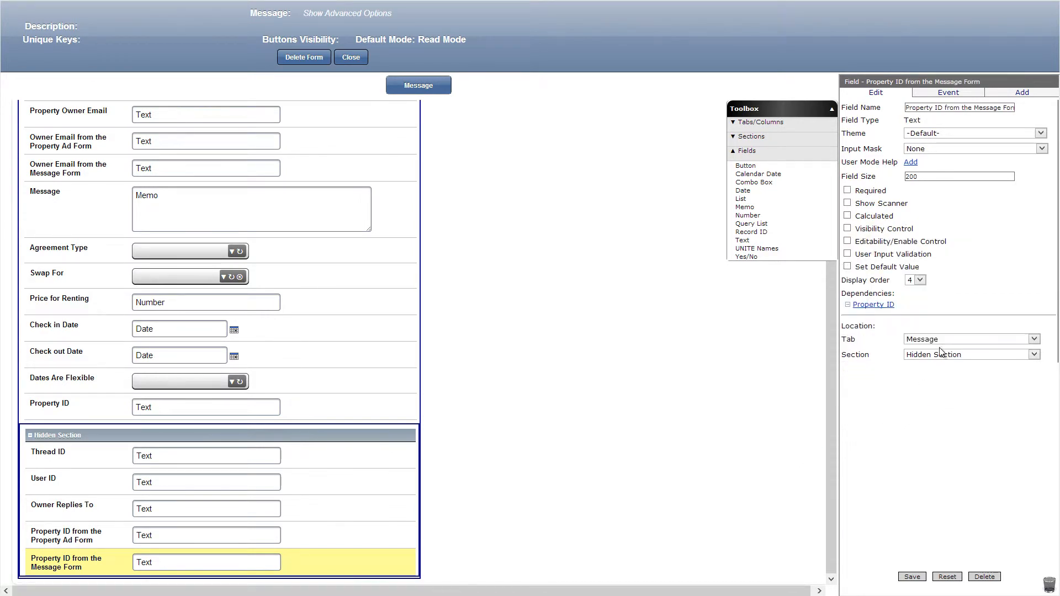
{"action": "left_click", "coordinate": [847, 217]}
{"action": "left_click", "coordinate": [854, 231]}
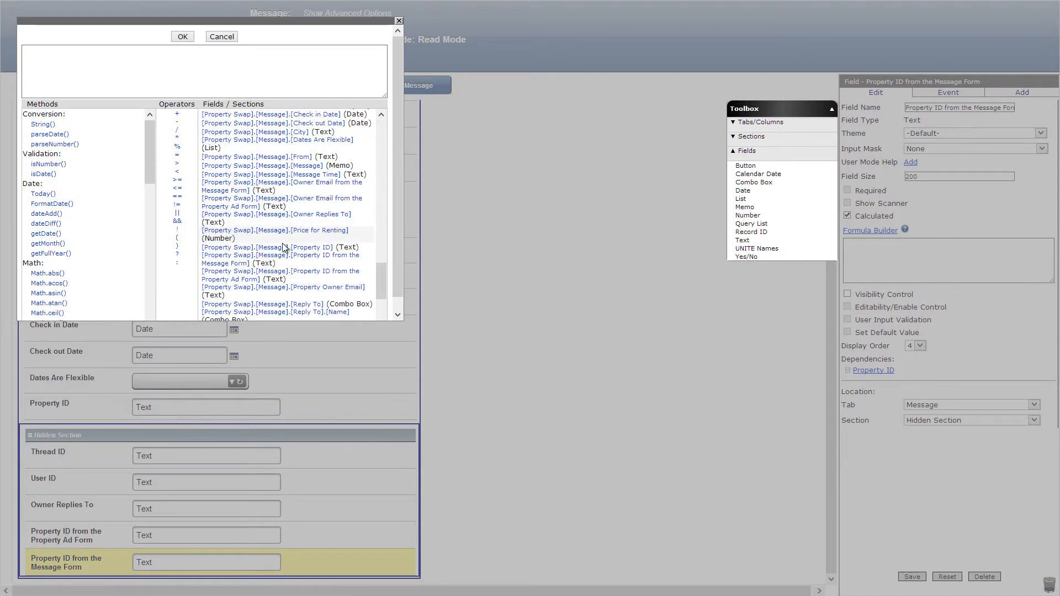
{"action": "left_click", "coordinate": [298, 247]}
{"action": "left_click", "coordinate": [183, 37]}
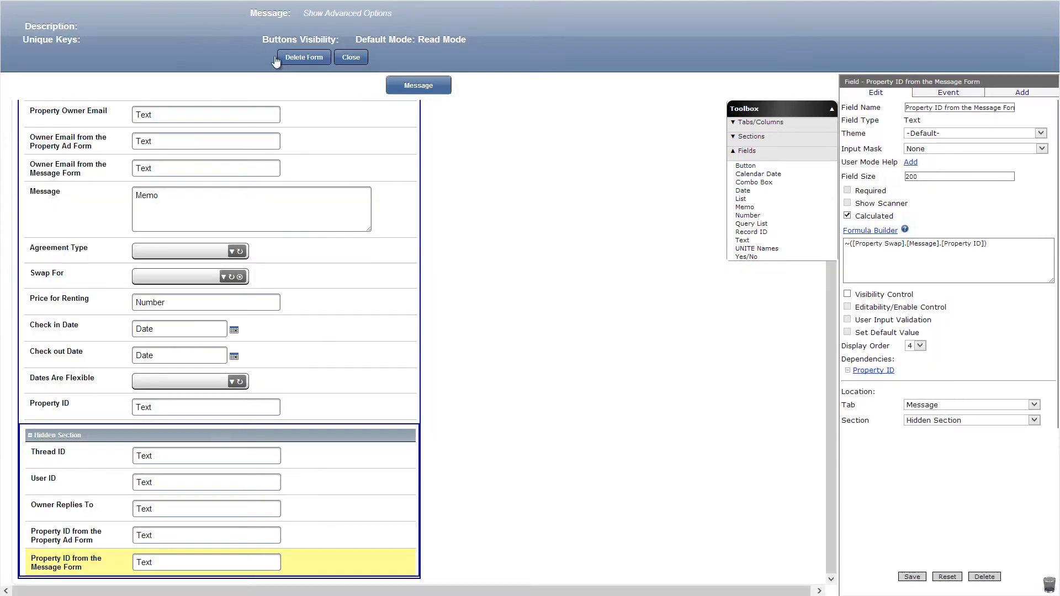
{"action": "left_click", "coordinate": [910, 578]}
Add a text field City from the Message Form at the end of the Hidden Section, calculated as ~([Property Swap].[Message].[City]), and save it.
{"action": "left_click_drag", "start_coordinate": [741, 240], "coordinate": [387, 577]}
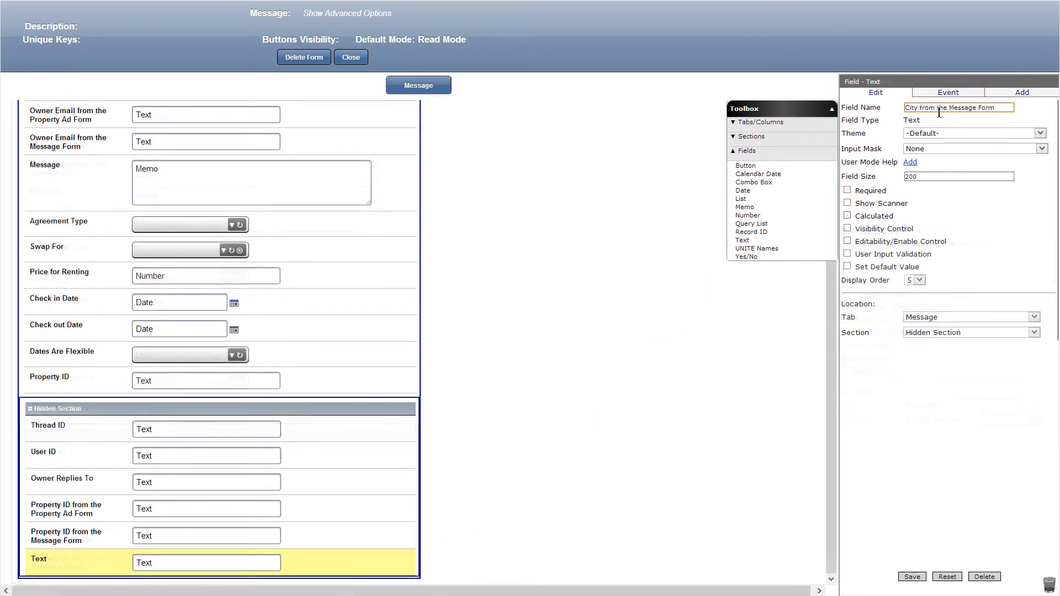
{"action": "left_click", "coordinate": [847, 215]}
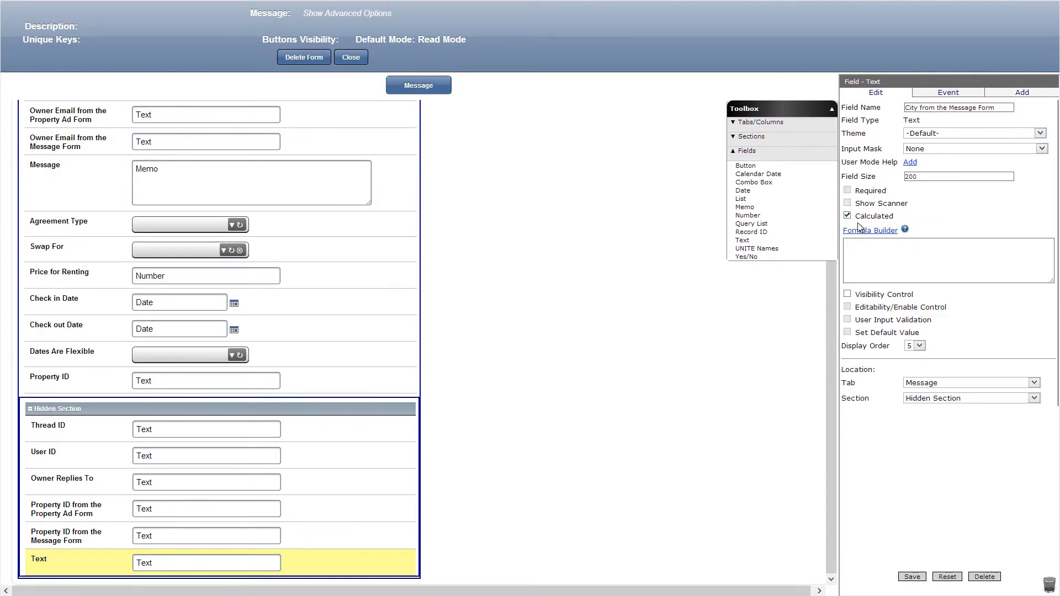
{"action": "left_click", "coordinate": [867, 231]}
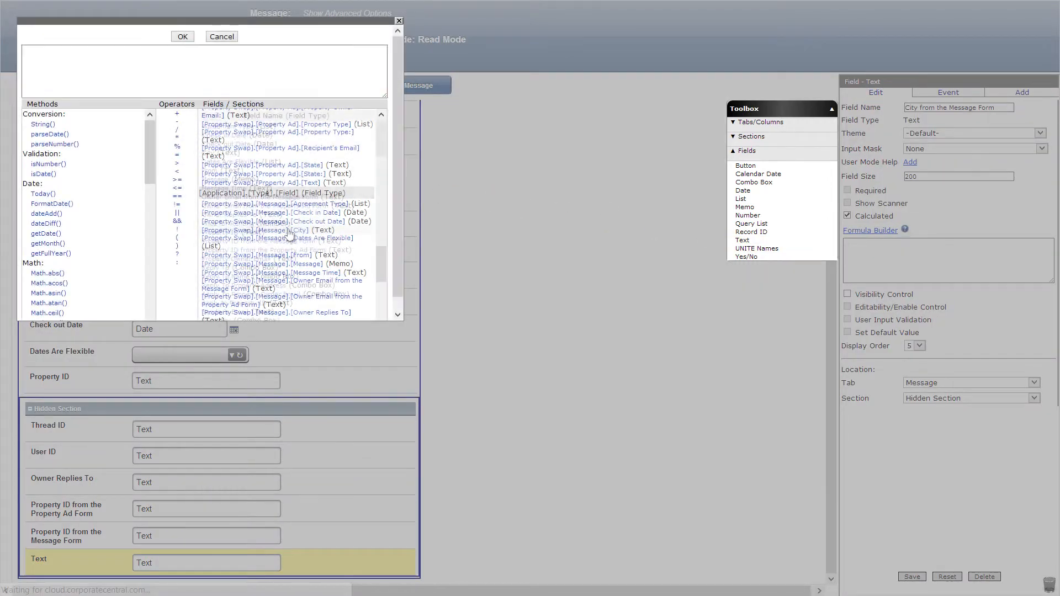
{"action": "left_click", "coordinate": [292, 230]}
{"action": "left_click", "coordinate": [183, 37]}
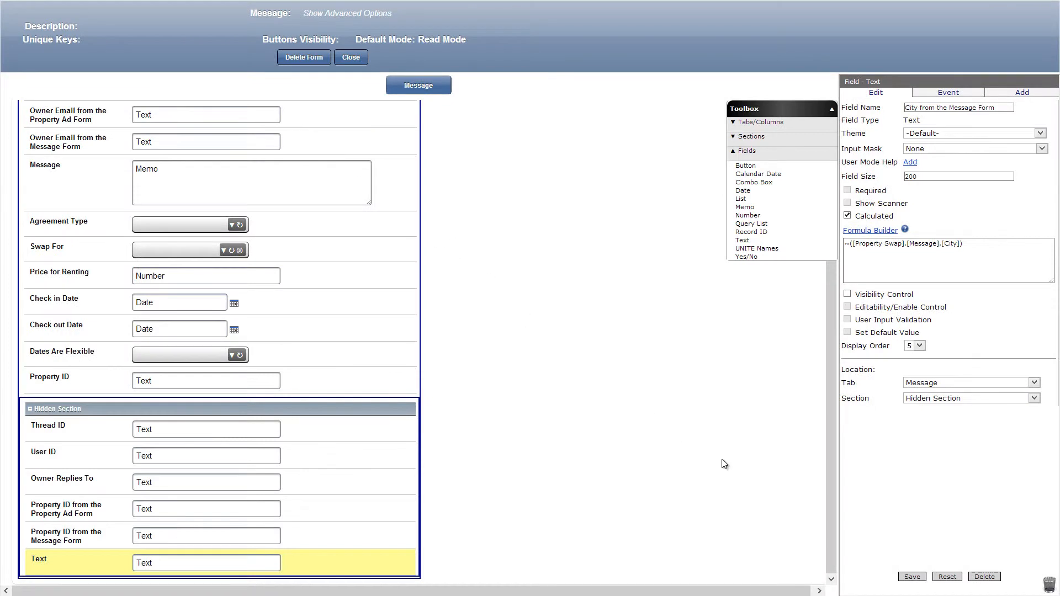
{"action": "left_click", "coordinate": [912, 577]}
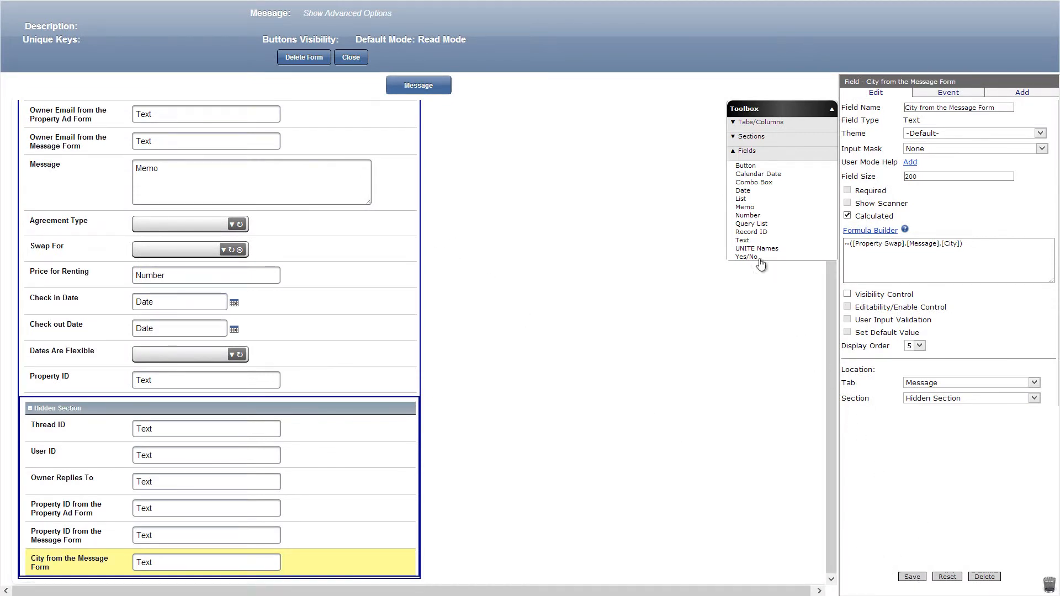
Add a text field City from the Property Ad Form at the Hidden Section's end, defaulting to ~([Property Swap].[Property Ad].[City]), and save it.
{"action": "left_click_drag", "start_coordinate": [742, 240], "coordinate": [381, 580]}
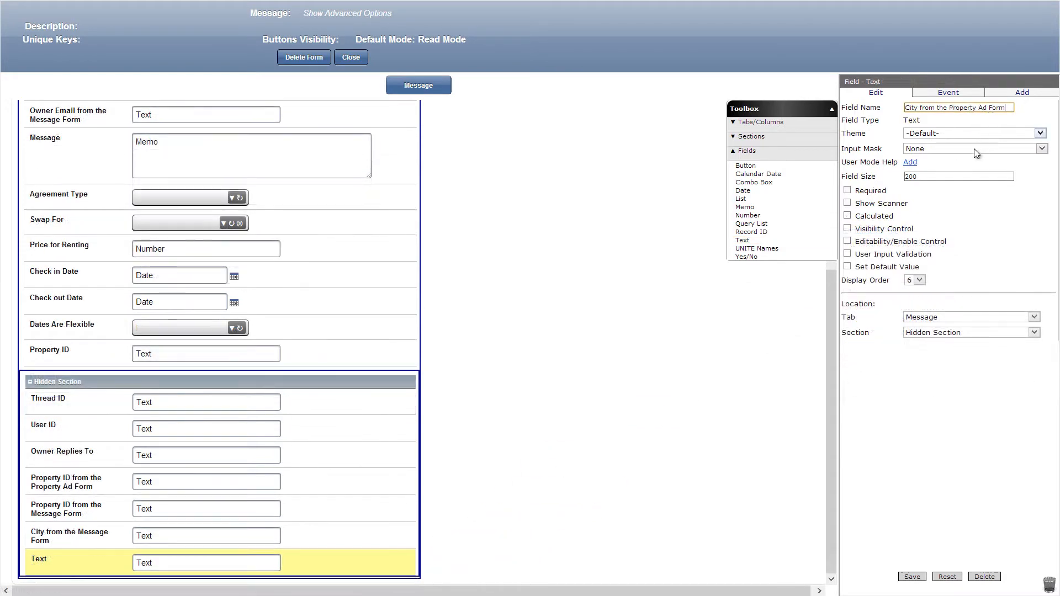
{"action": "left_click", "coordinate": [847, 267]}
{"action": "left_click", "coordinate": [863, 283]}
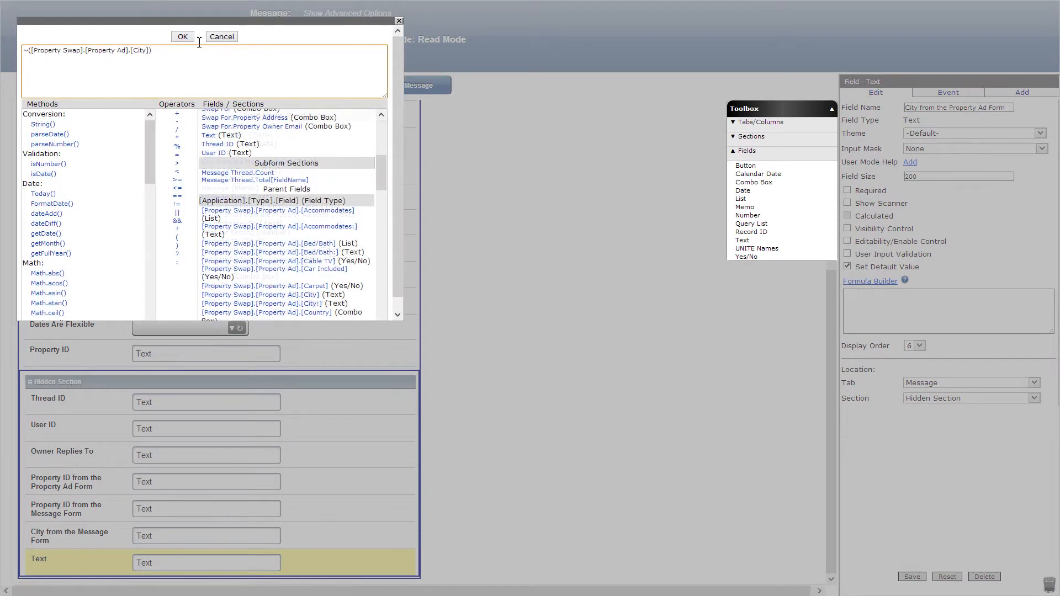
{"action": "left_click", "coordinate": [182, 36]}
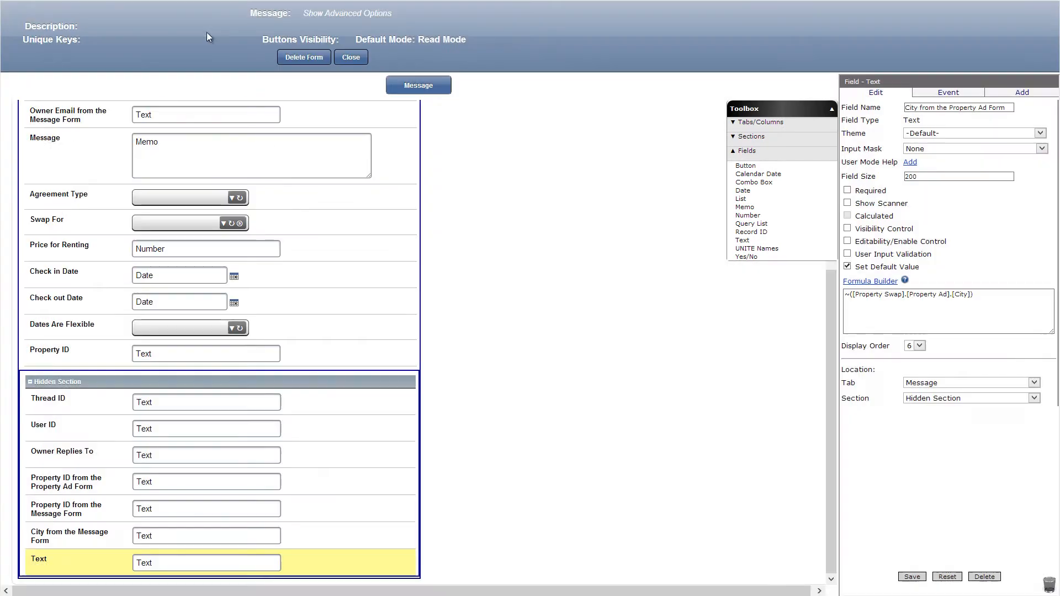
{"action": "left_click", "coordinate": [910, 577]}
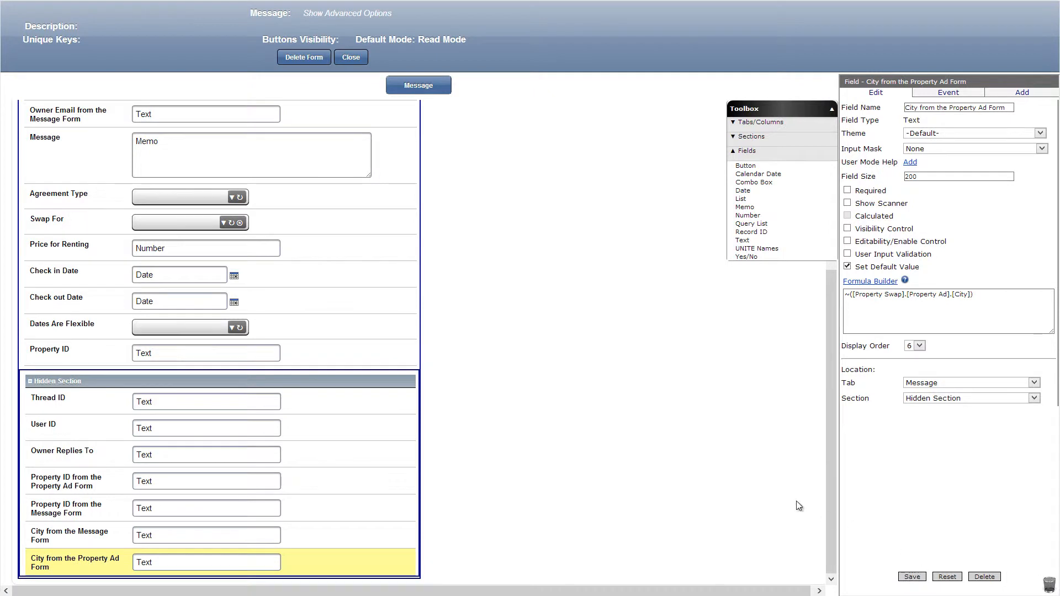
Make City calculated with [City from the Message Form]!=''?[Owner Email from the Message Form]:[Owner Email from the Property Ad Form], and save it.
{"action": "scroll", "coordinate": [564, 419], "scroll_direction": "up", "scroll_amount": 3}
{"action": "left_click", "coordinate": [321, 180]}
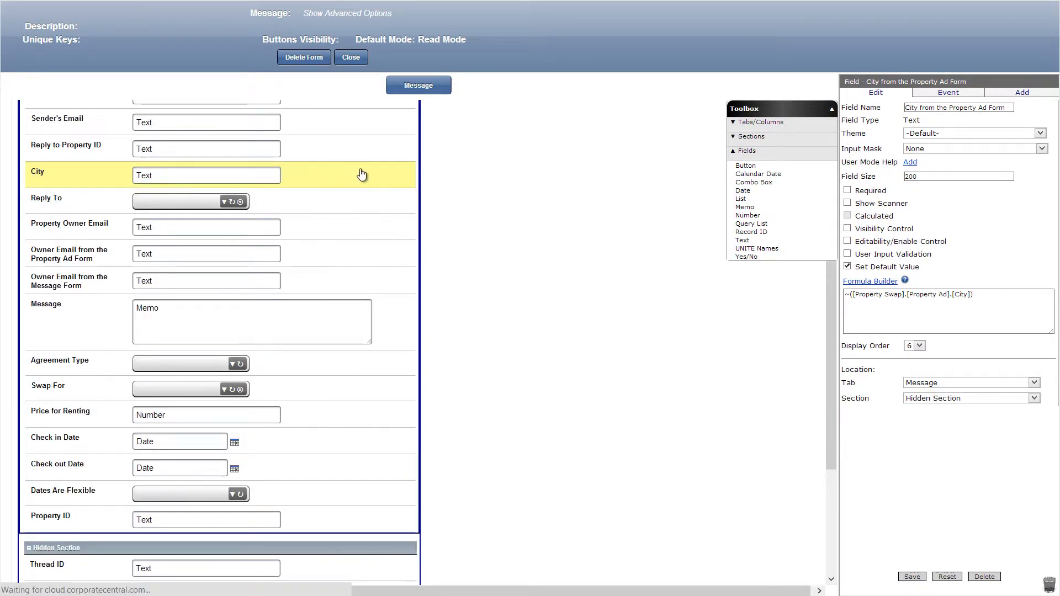
{"action": "left_click", "coordinate": [847, 216]}
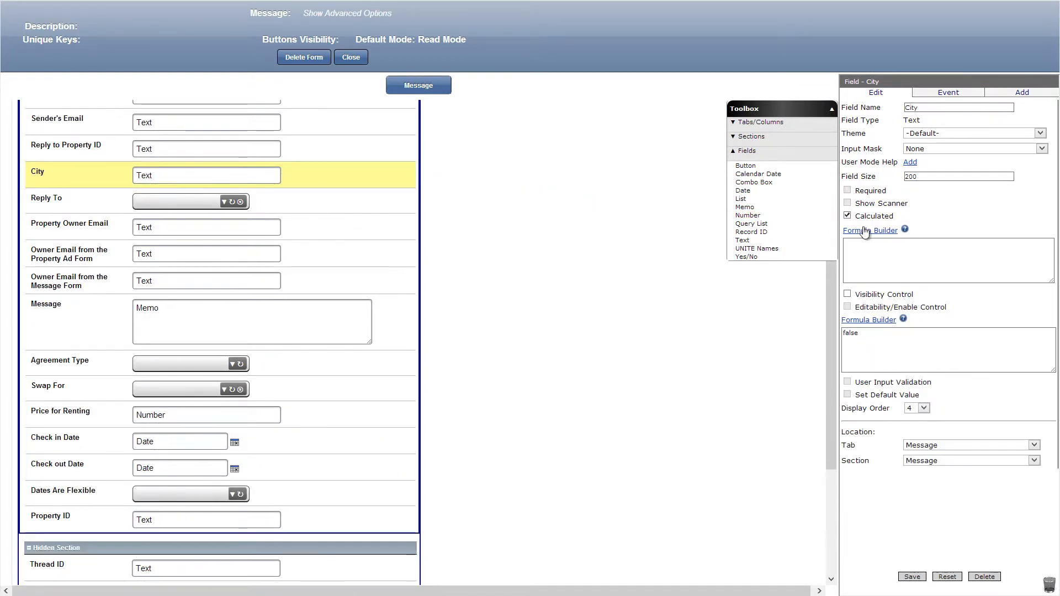
{"action": "left_click", "coordinate": [869, 231]}
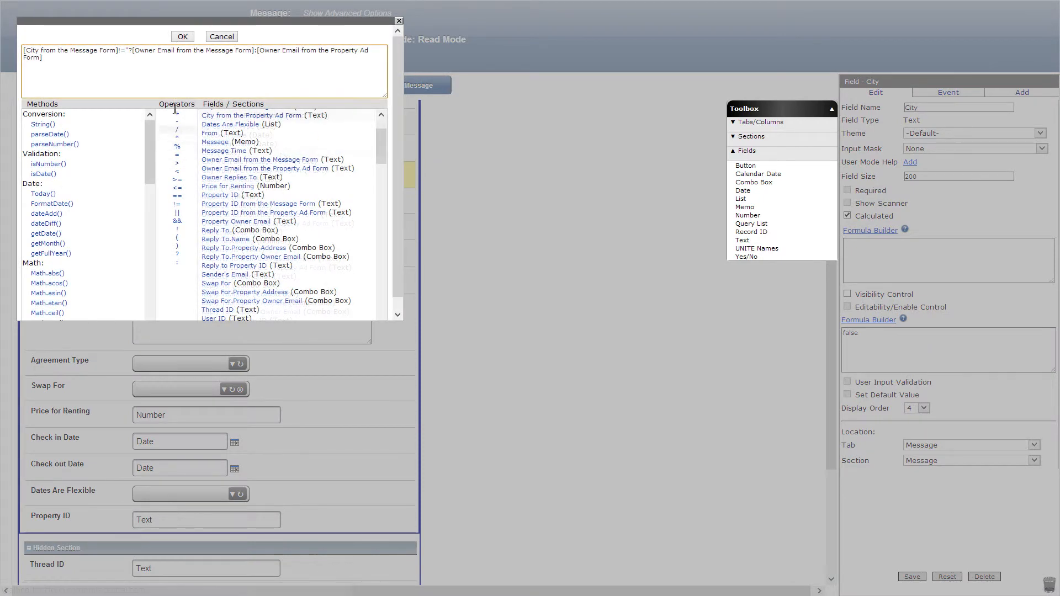
{"action": "left_click", "coordinate": [180, 37]}
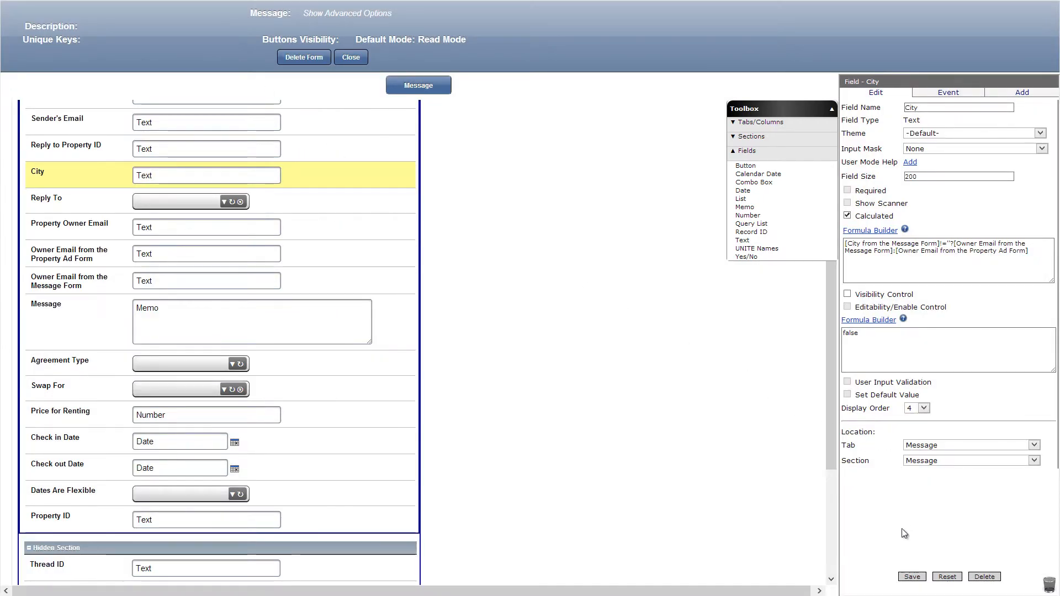
{"action": "left_click", "coordinate": [911, 577]}
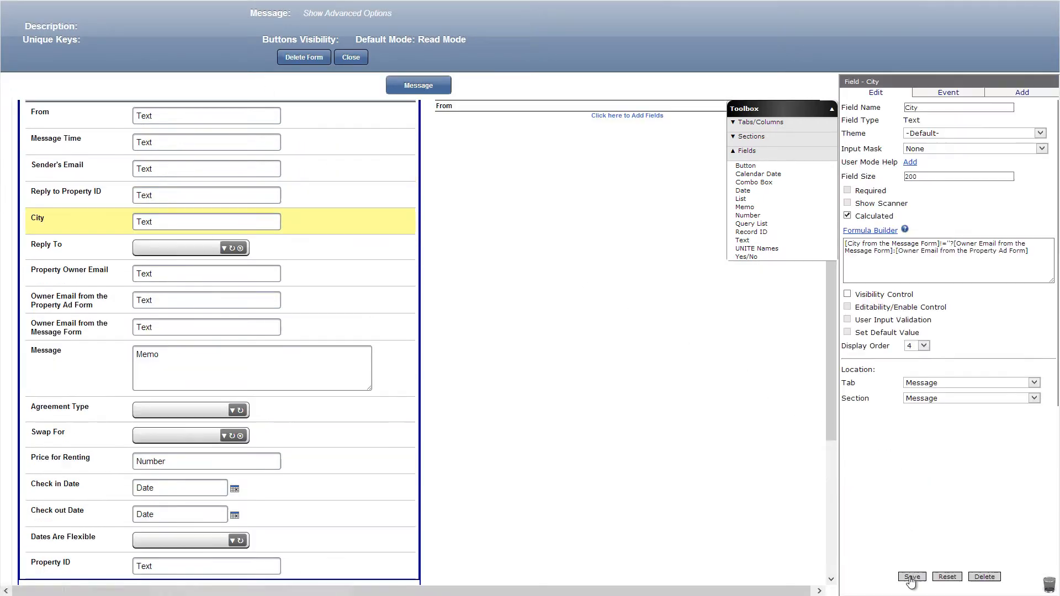
Set the Reply To combo box's visibility control formula to [Property Owner Email]=='', and save it.
{"action": "left_click", "coordinate": [309, 255]}
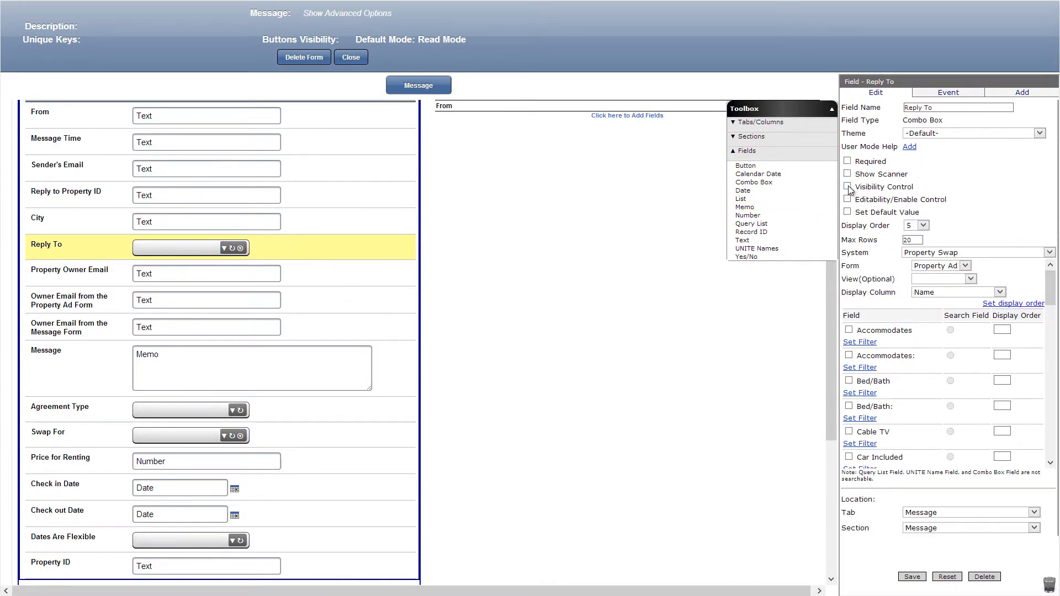
{"action": "left_click", "coordinate": [847, 187]}
{"action": "left_click", "coordinate": [866, 200]}
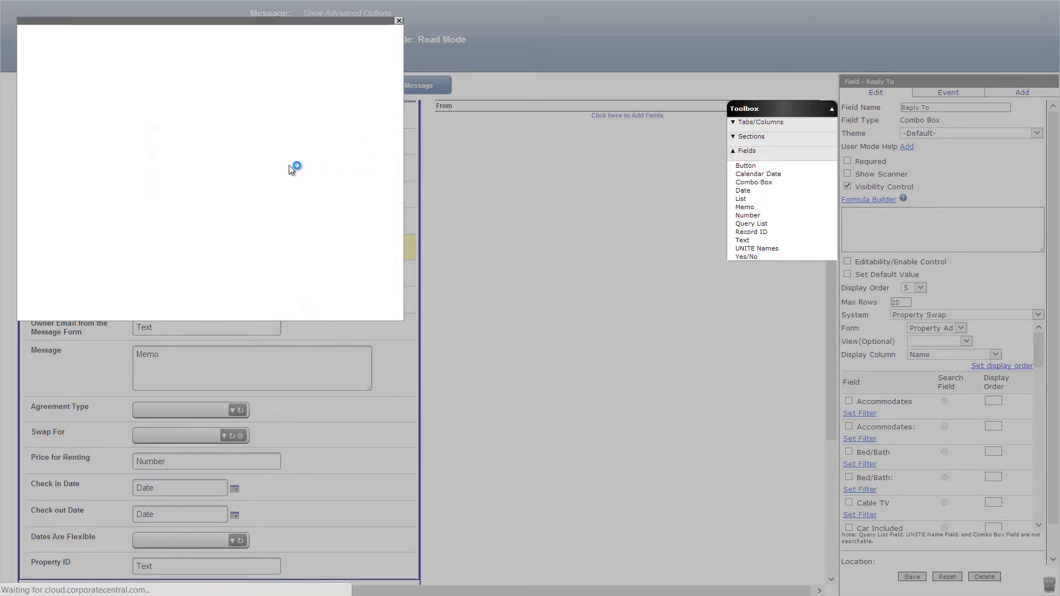
{"action": "left_click", "coordinate": [182, 36]}
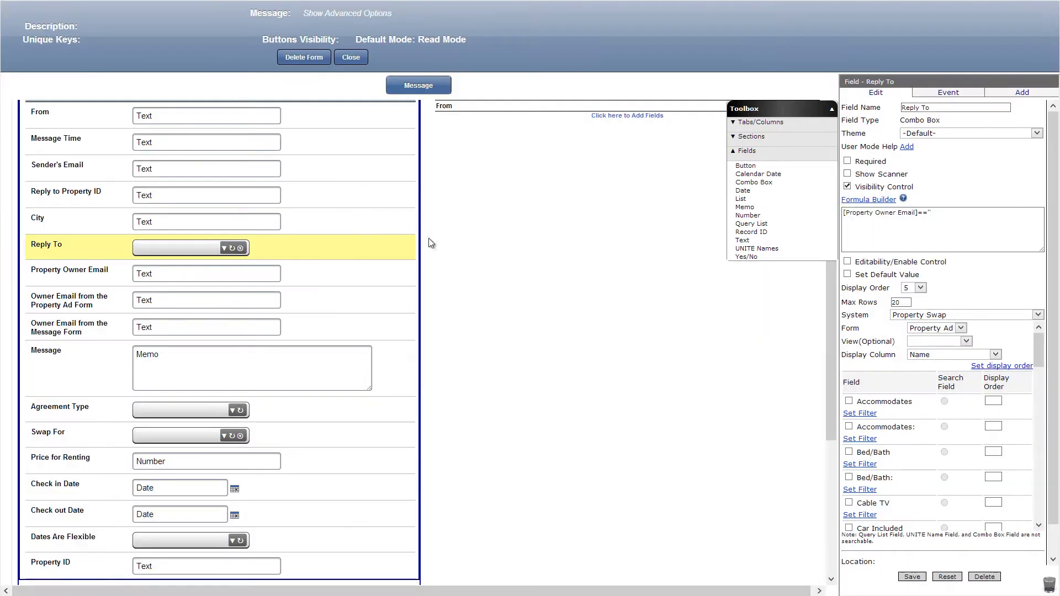
{"action": "left_click", "coordinate": [912, 576]}
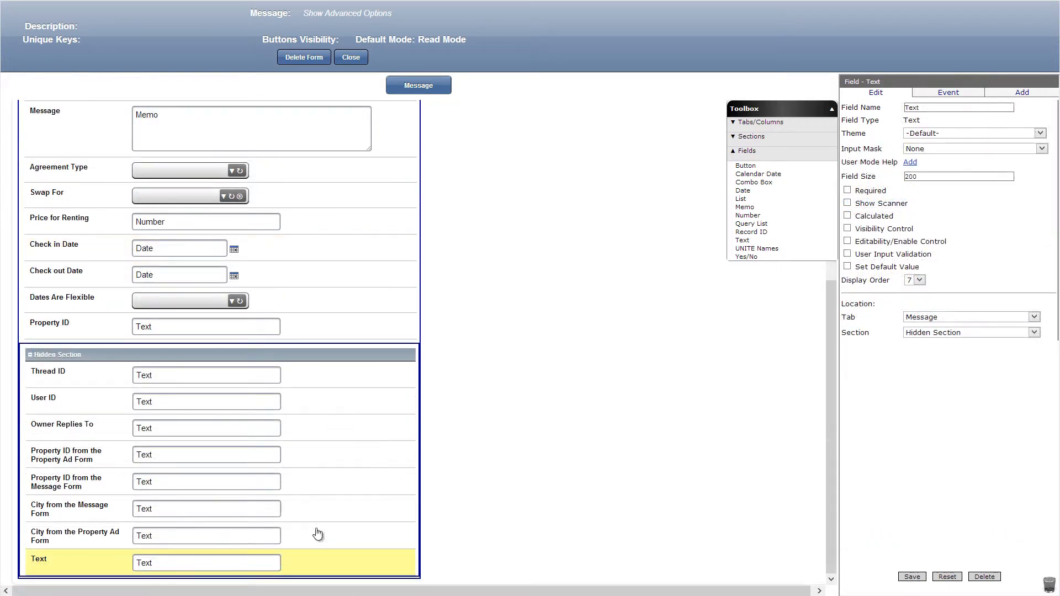
Name the new Hidden Section text field Parent Thread ID, calculate it as ~([Property Swap].[Message].[Thread ID]), and save it.
{"action": "left_click", "coordinate": [969, 109]}
{"action": "left_click", "coordinate": [848, 216]}
{"action": "left_click", "coordinate": [869, 230]}
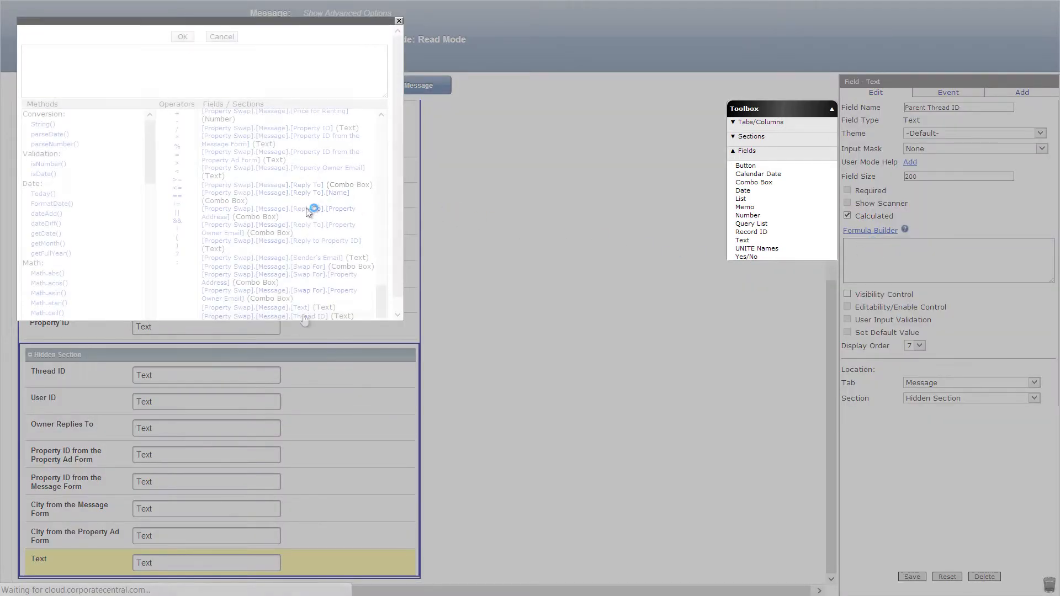
{"action": "left_click", "coordinate": [264, 316]}
{"action": "left_click", "coordinate": [182, 36]}
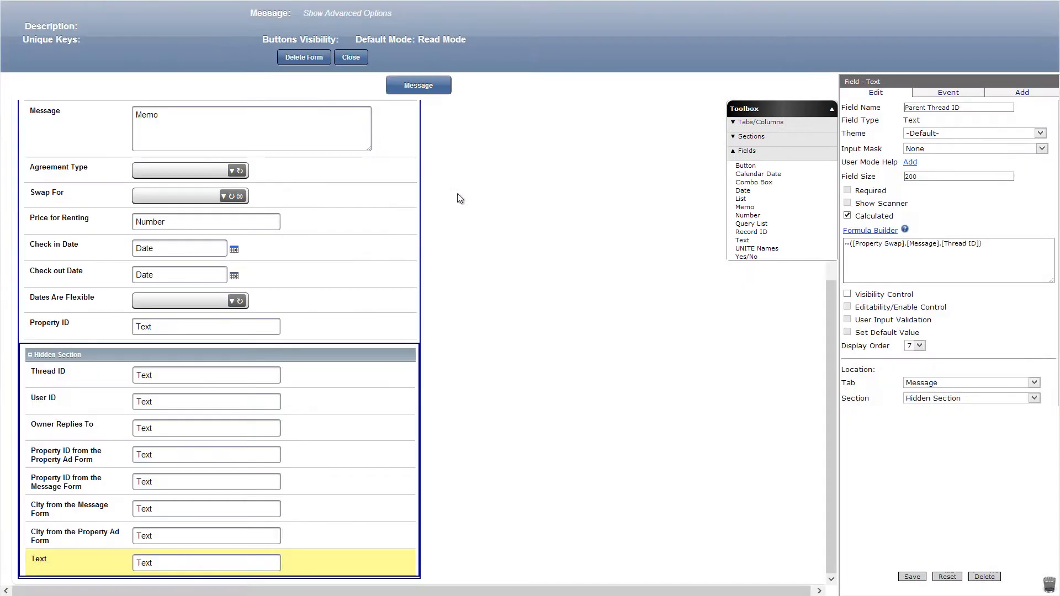
{"action": "left_click", "coordinate": [910, 577]}
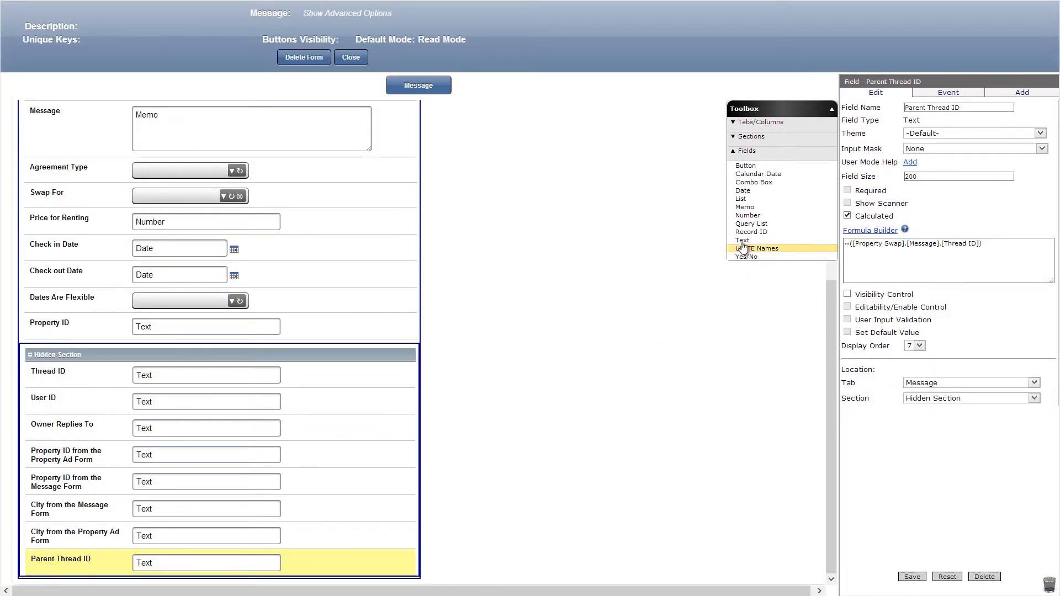
Add a text field Parent User ID below Parent Thread ID, calculated as ~([Property Swap].[Message].[User ID]), and save it.
{"action": "left_click_drag", "start_coordinate": [742, 240], "coordinate": [377, 574]}
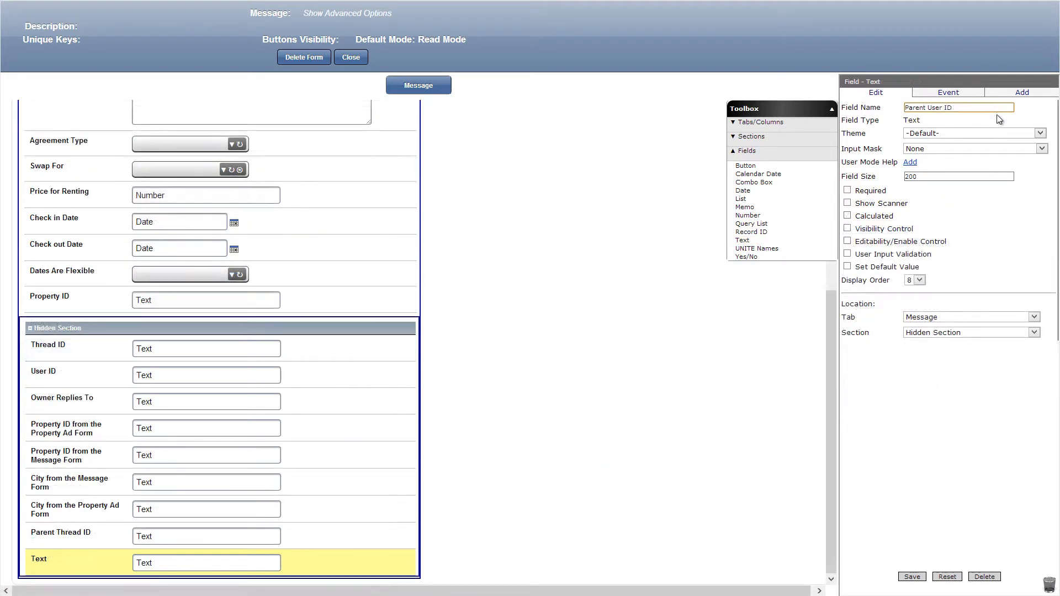
{"action": "left_click", "coordinate": [847, 215]}
{"action": "left_click", "coordinate": [870, 231]}
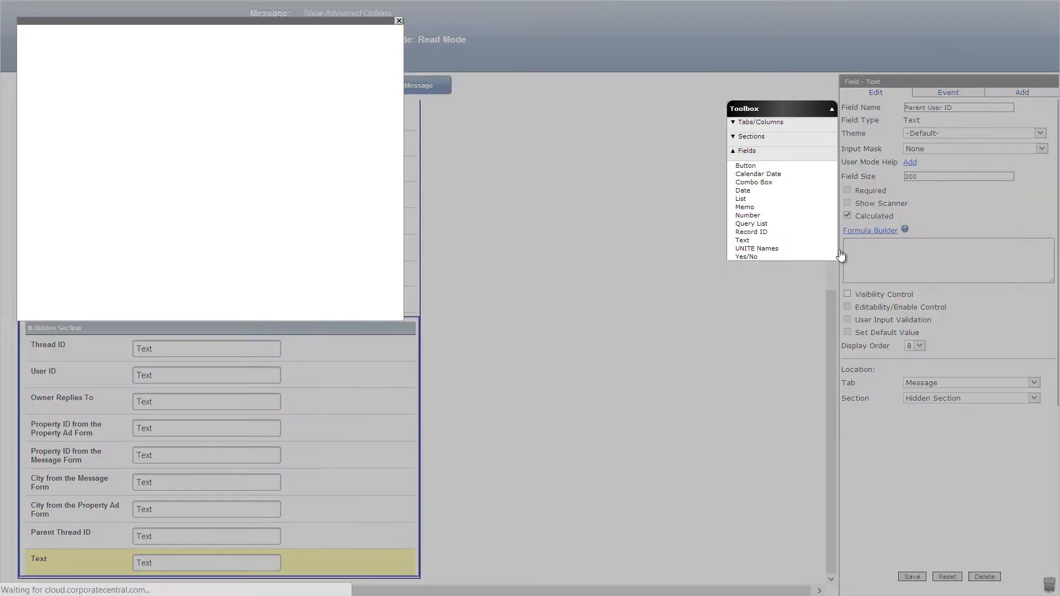
{"action": "left_click", "coordinate": [294, 315]}
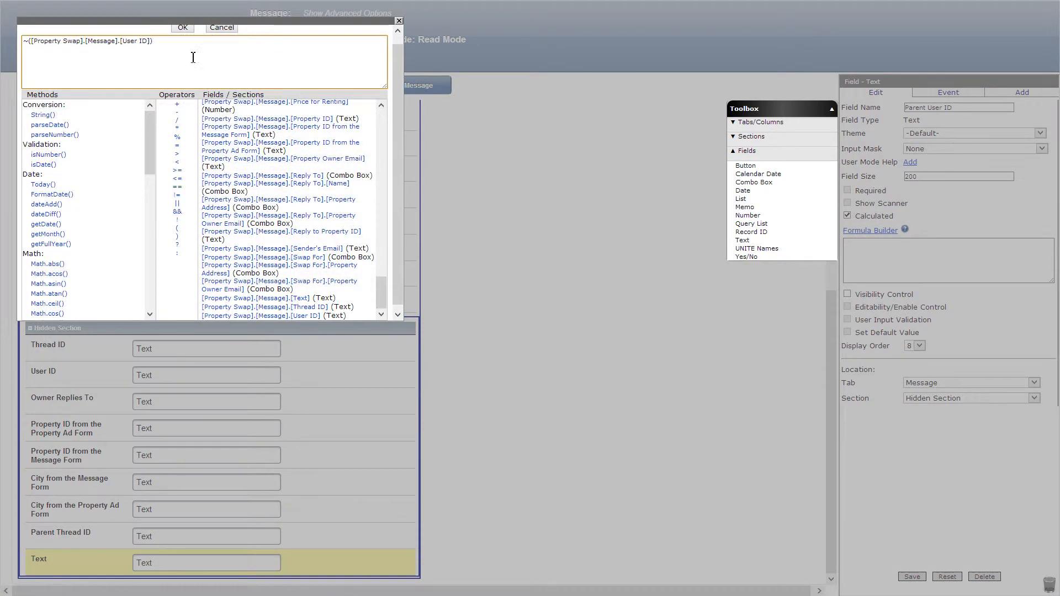
{"action": "left_click", "coordinate": [180, 31]}
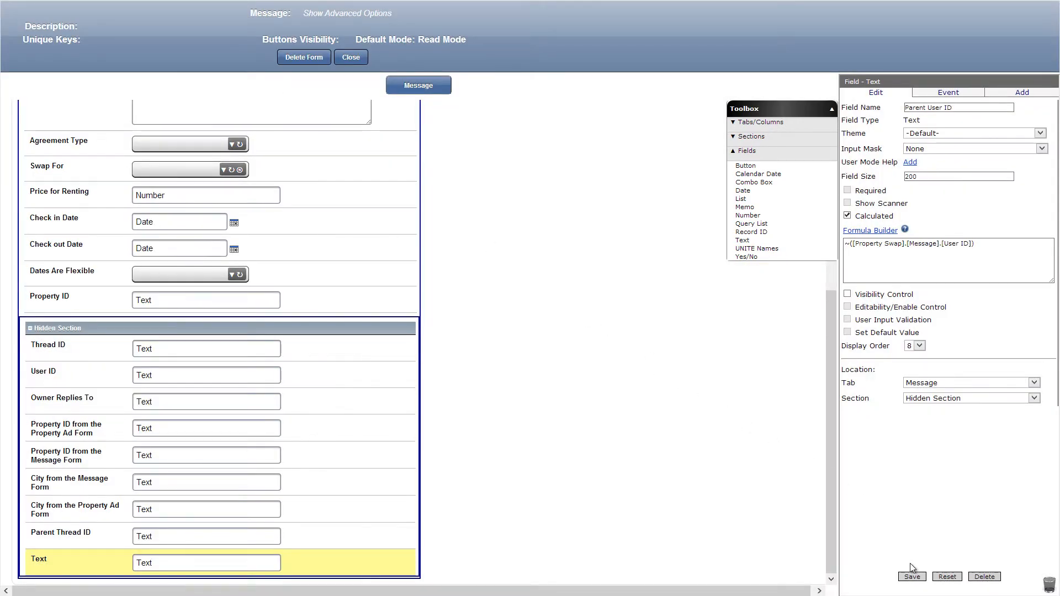
{"action": "left_click", "coordinate": [912, 576]}
Set the default value of Thread ID to [Parent Thread ID]!=''?[Parent Thread ID]:getRecordID(), and save it.
{"action": "left_click", "coordinate": [326, 348]}
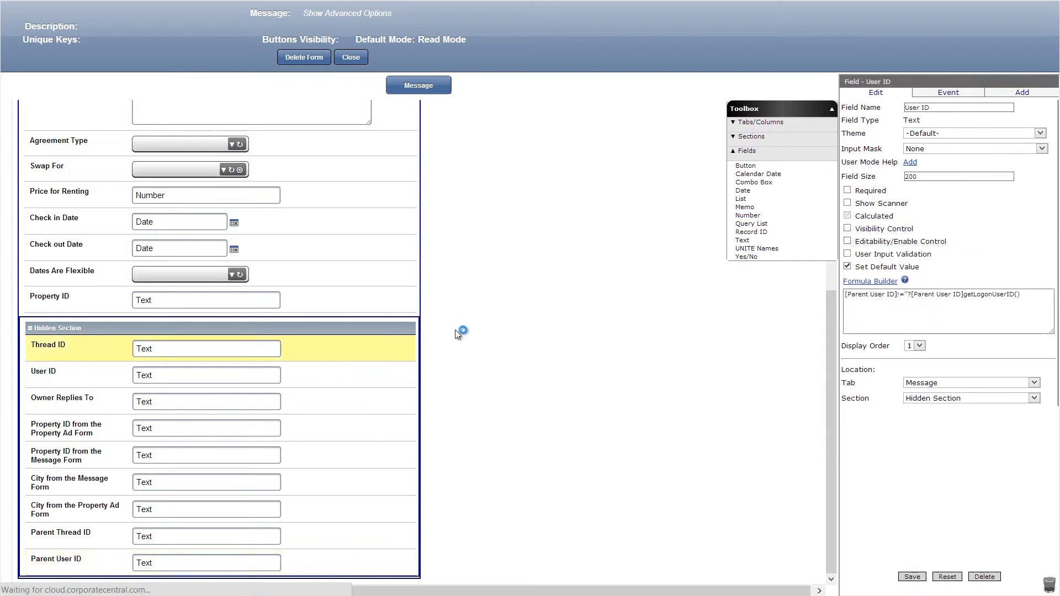
{"action": "left_click", "coordinate": [848, 267]}
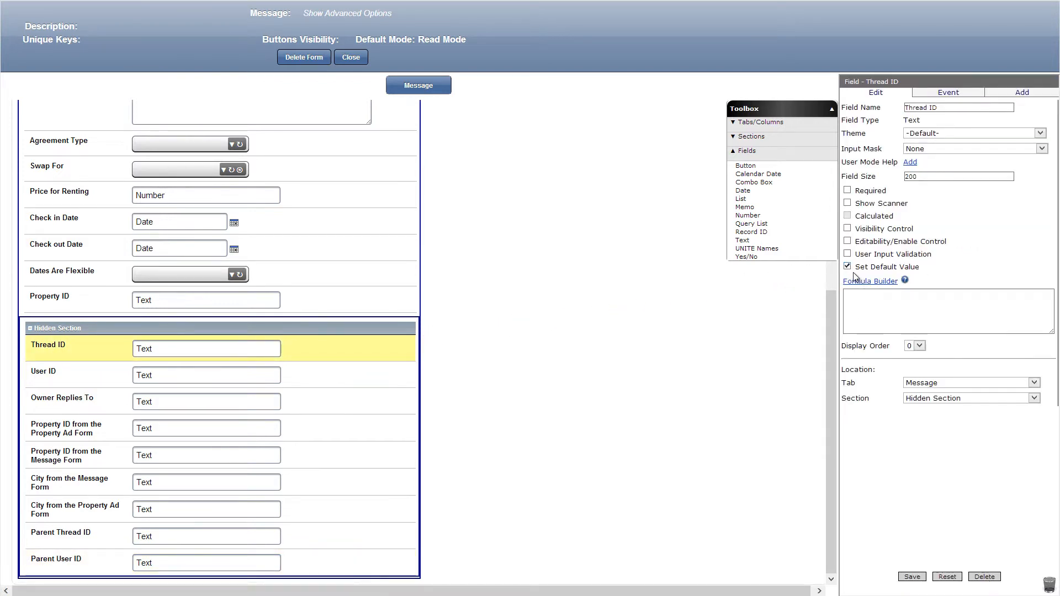
{"action": "left_click", "coordinate": [864, 282]}
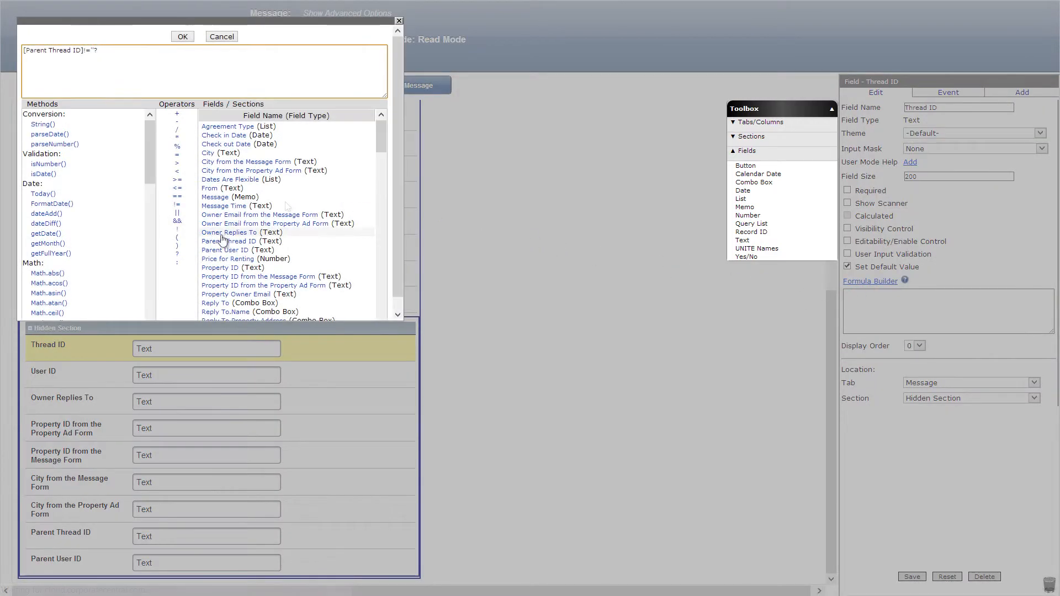
{"action": "left_click", "coordinate": [228, 242]}
{"action": "left_click", "coordinate": [176, 263]}
{"action": "left_click_drag", "start_coordinate": [150, 152], "coordinate": [158, 270]}
{"action": "left_click", "coordinate": [48, 221]}
{"action": "left_click", "coordinate": [182, 37]}
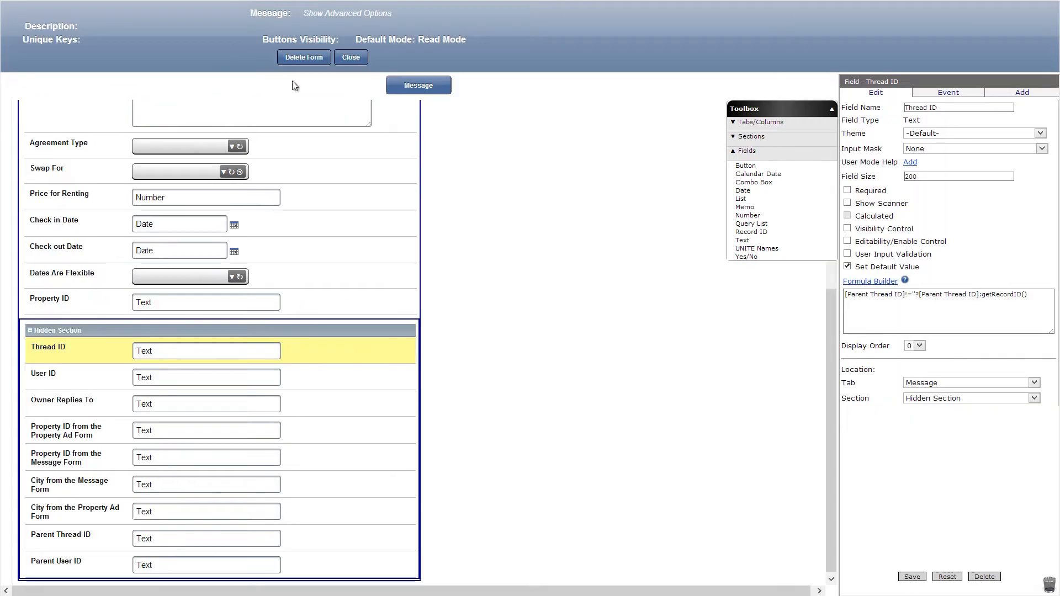
{"action": "left_click", "coordinate": [912, 576]}
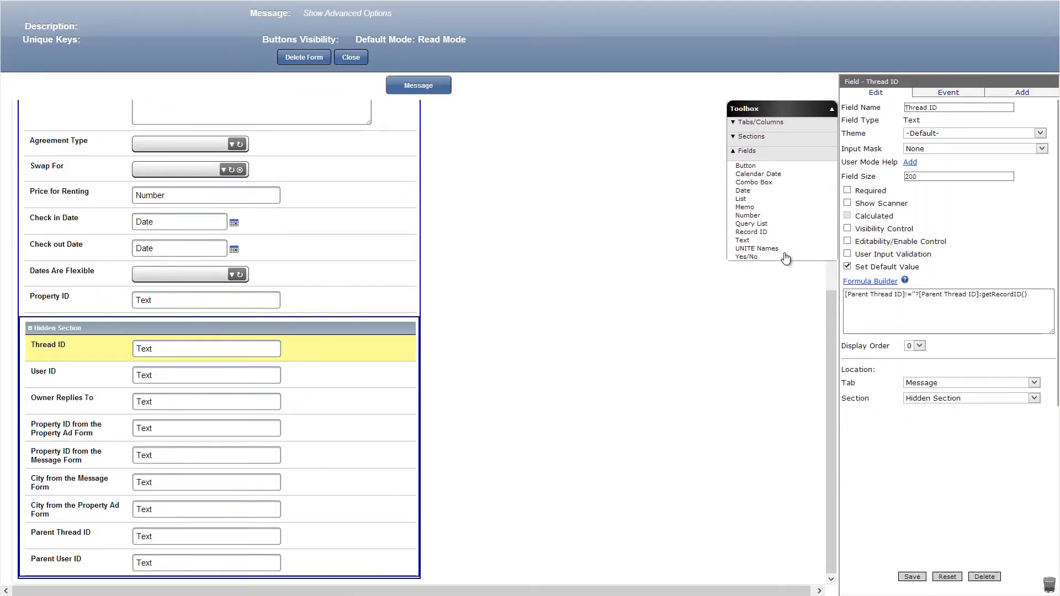
Add a text field named Agreement Type: below Agreement Type, with visibility formula [Thread ID]!=getRecordID() and editability formula false, and save it.
{"action": "left_click_drag", "start_coordinate": [784, 240], "coordinate": [210, 173]}
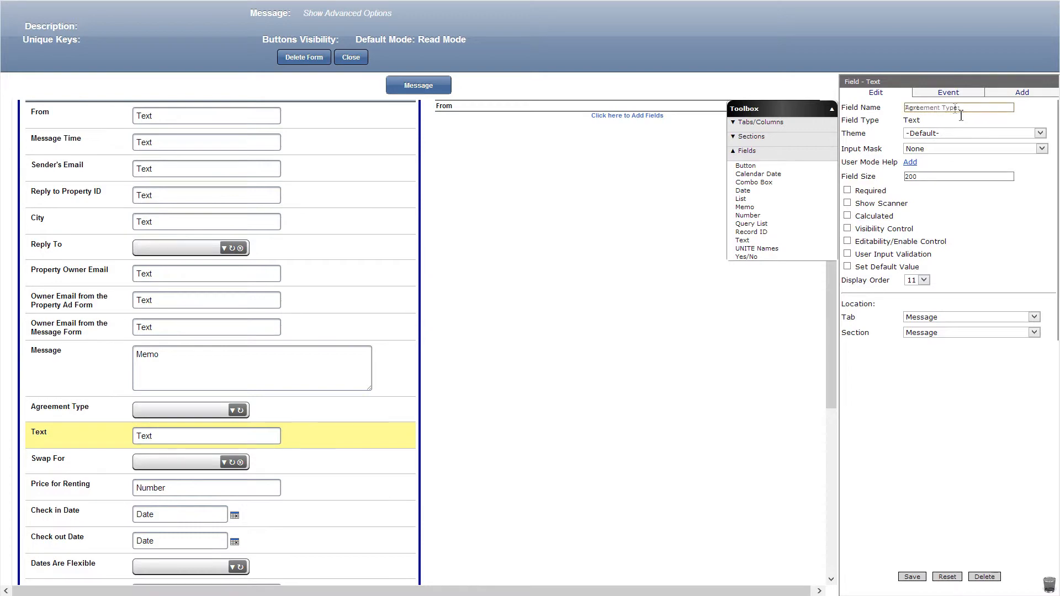
{"action": "left_click", "coordinate": [847, 228]}
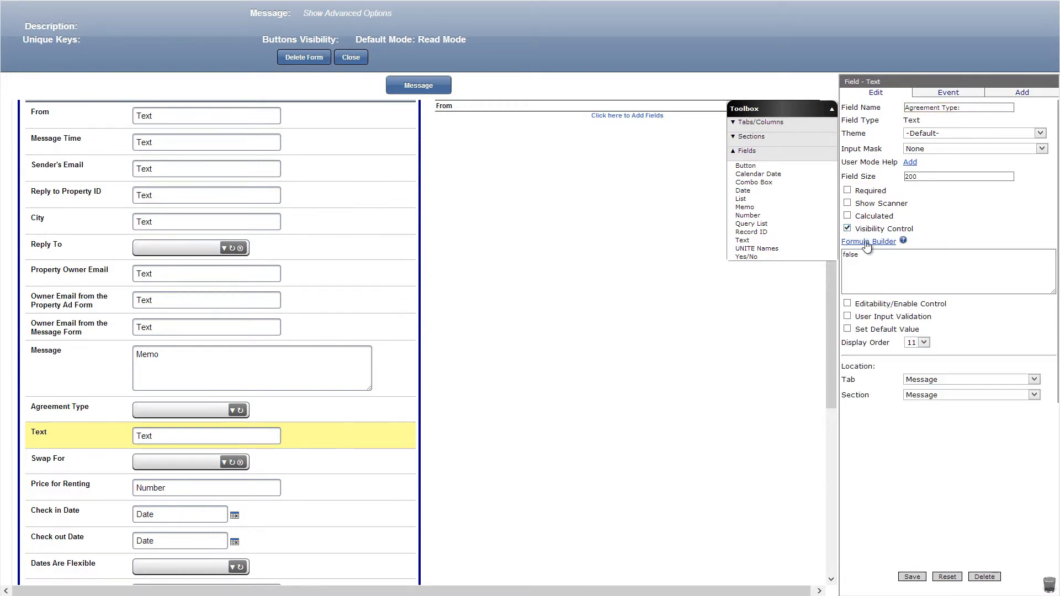
{"action": "left_click", "coordinate": [866, 243]}
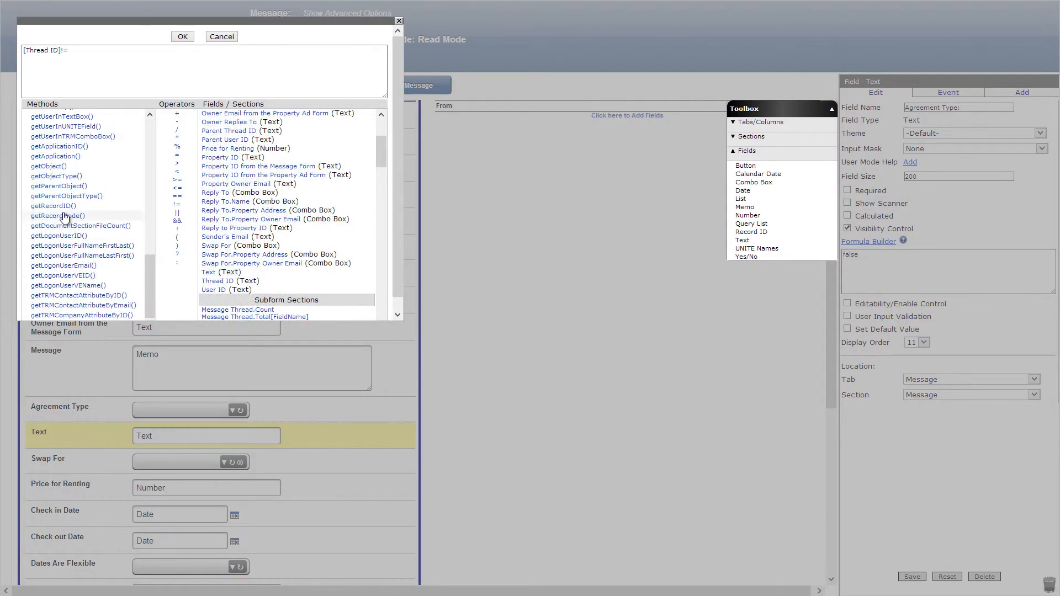
{"action": "left_click", "coordinate": [53, 205]}
{"action": "left_click", "coordinate": [186, 38]}
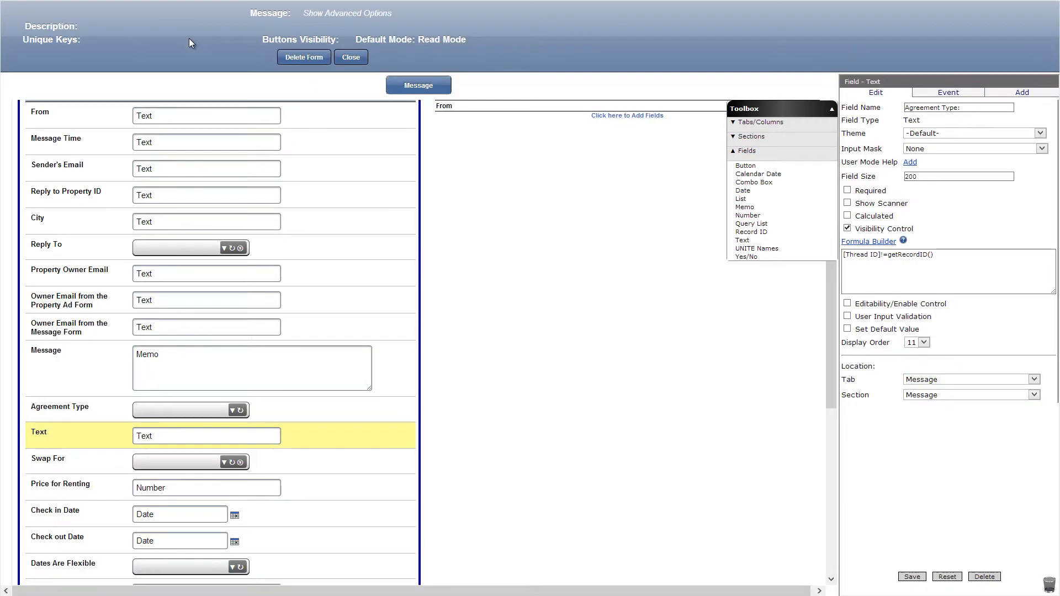
{"action": "left_click", "coordinate": [846, 303]}
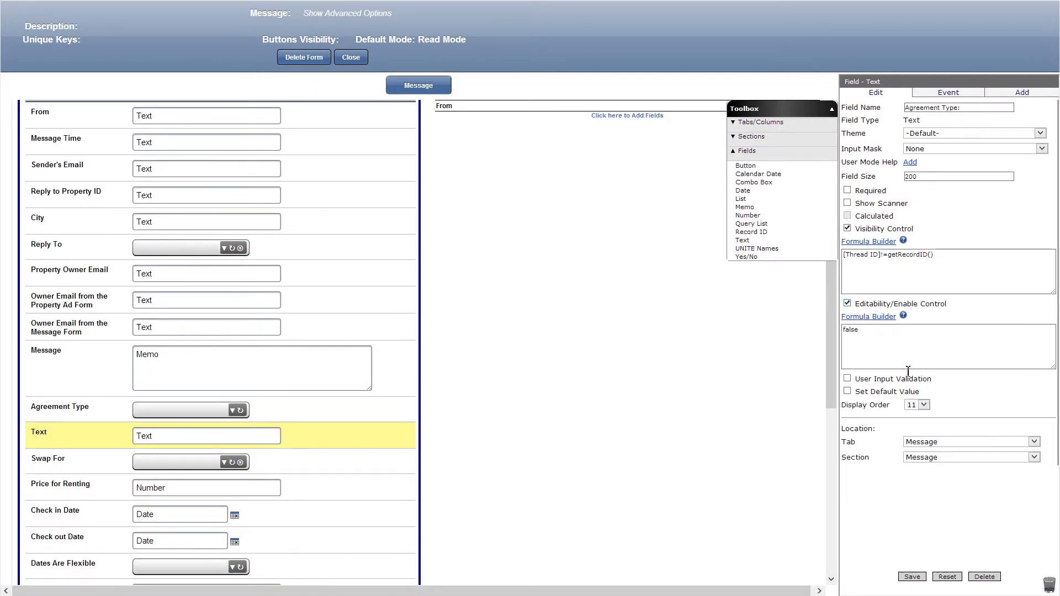
{"action": "left_click", "coordinate": [912, 577]}
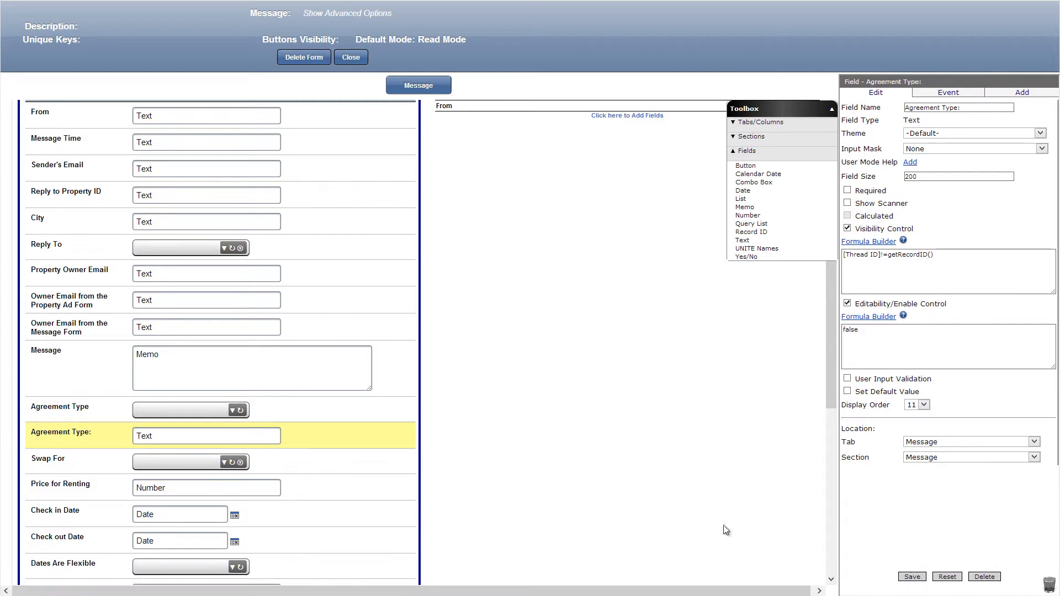
Enable editability control on the Price for Renting field with the formula [Thread ID]==getRecordID().
{"action": "left_click", "coordinate": [363, 487]}
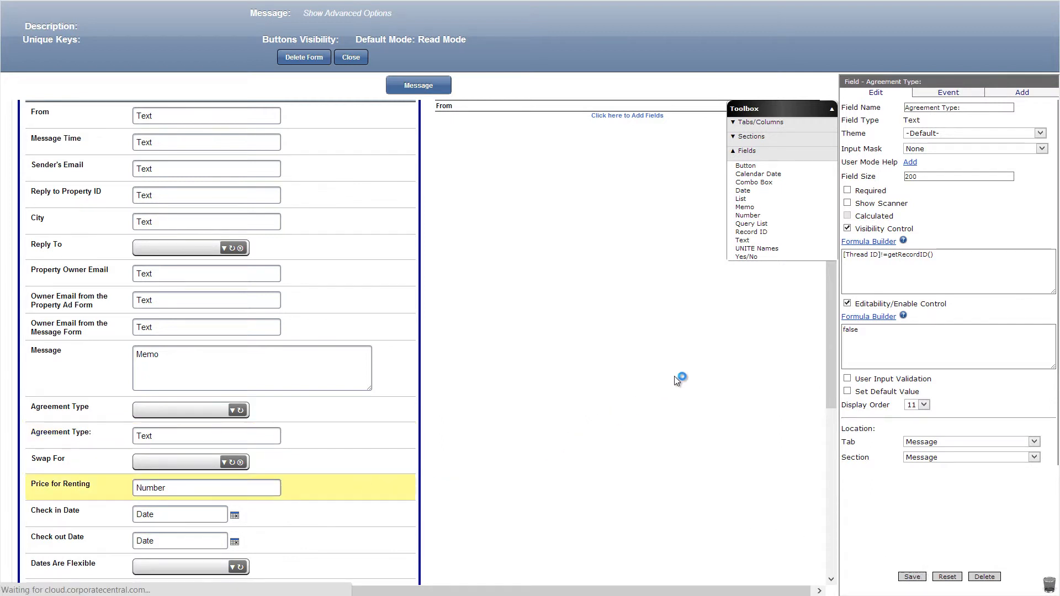
{"action": "left_click", "coordinate": [848, 290]}
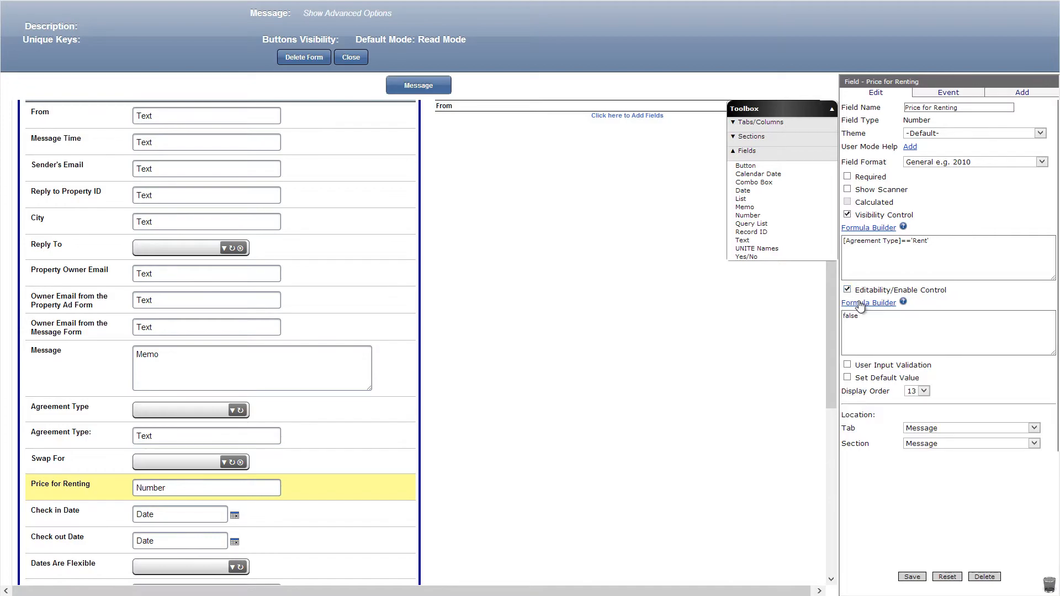
{"action": "left_click", "coordinate": [868, 303]}
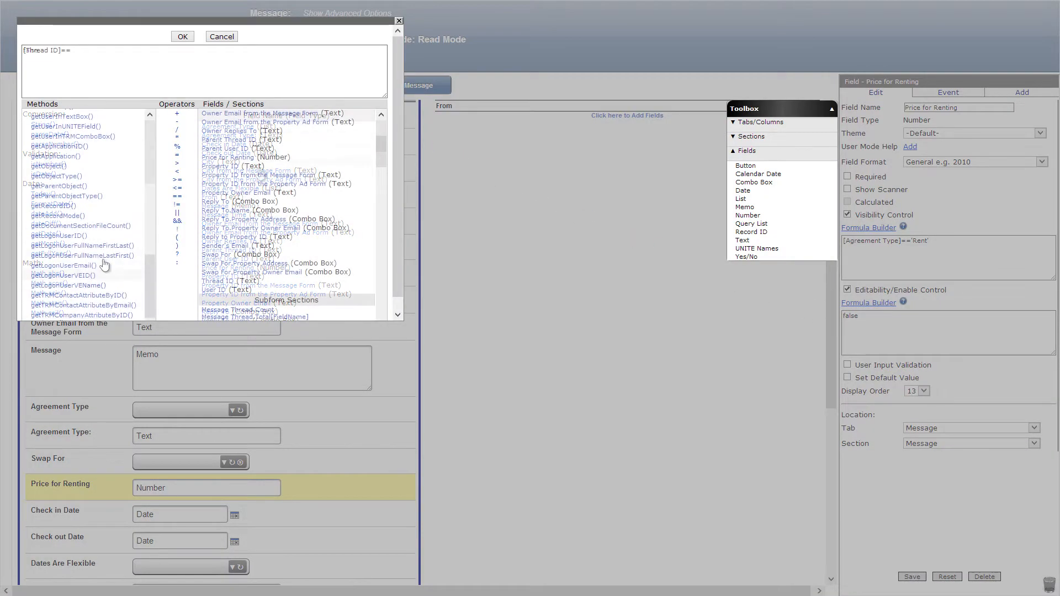
{"action": "left_click", "coordinate": [76, 205]}
{"action": "left_click", "coordinate": [184, 37]}
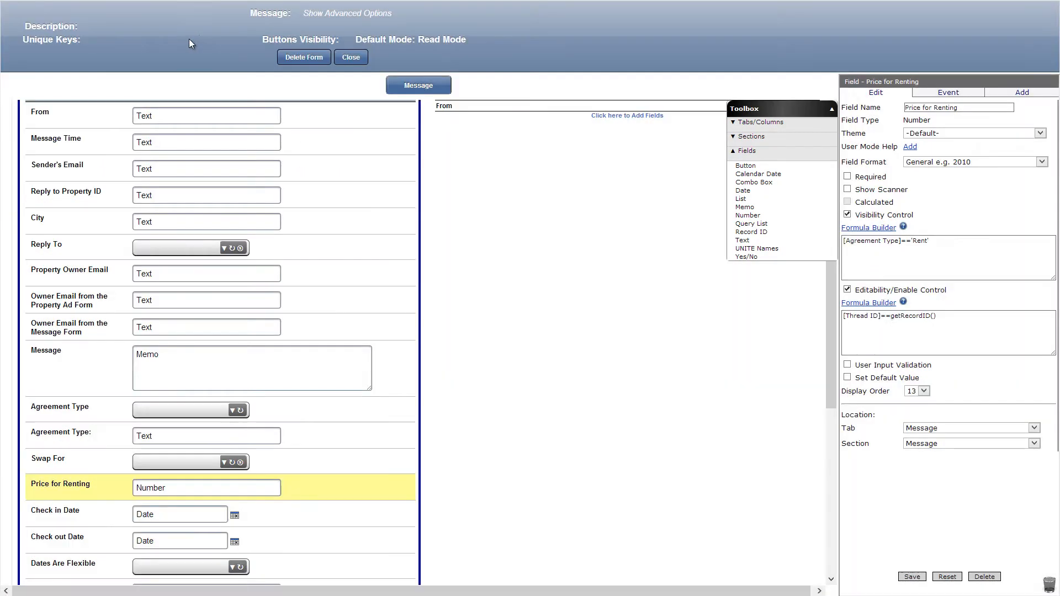
Set the default value of Price for Renting to ([Thread ID]!=getRecordID()&&getRecordMode()=='new')?~([Property Swap].[Message].[Price for Renting]):''.
{"action": "left_click", "coordinate": [847, 377]}
{"action": "left_click", "coordinate": [860, 393]}
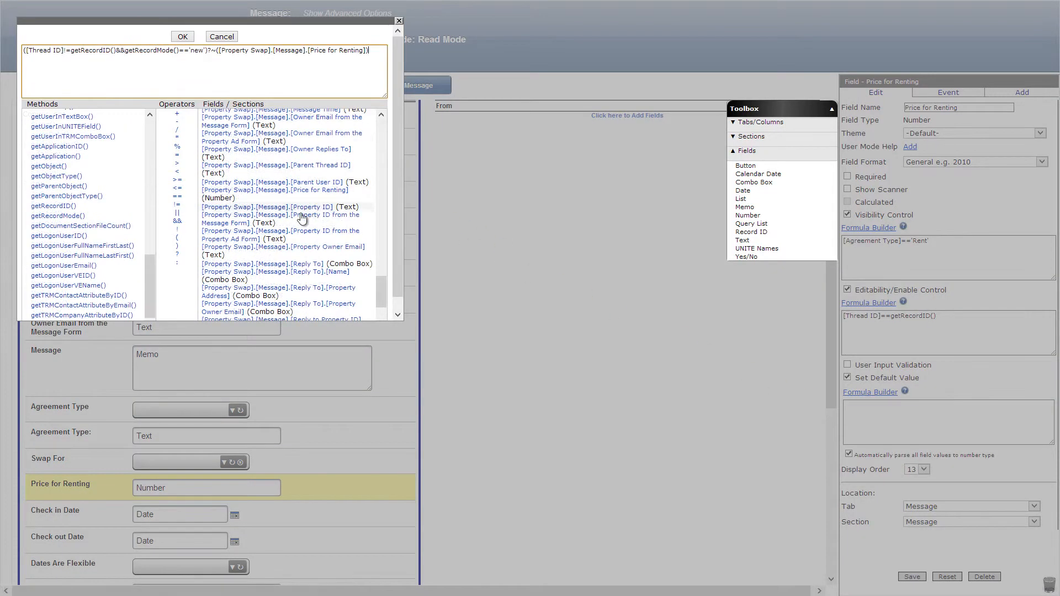
{"action": "left_click", "coordinate": [178, 262]}
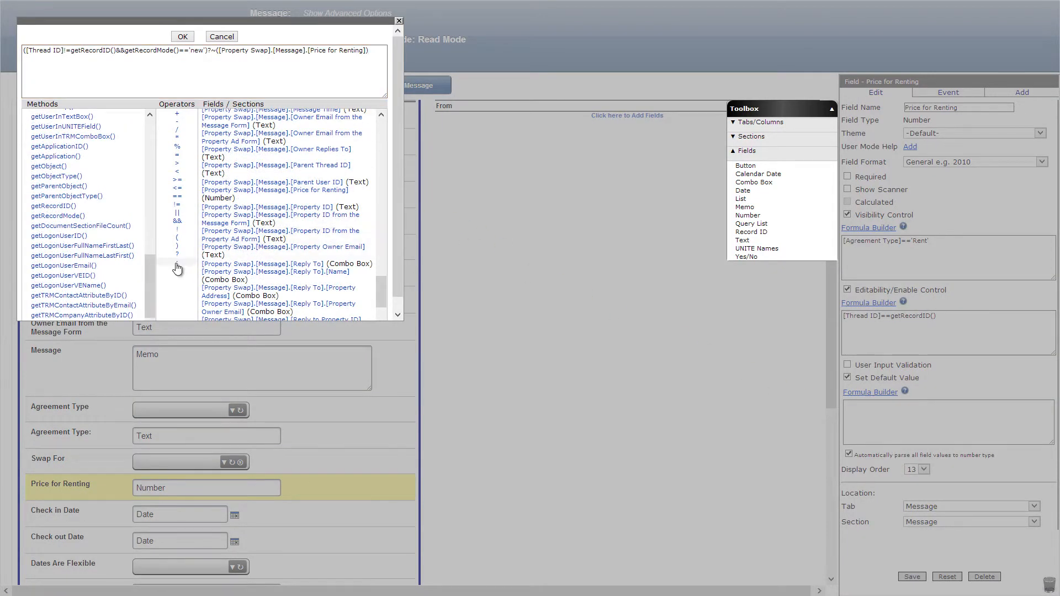
{"action": "type", "text": "''"}
{"action": "left_click", "coordinate": [182, 37]}
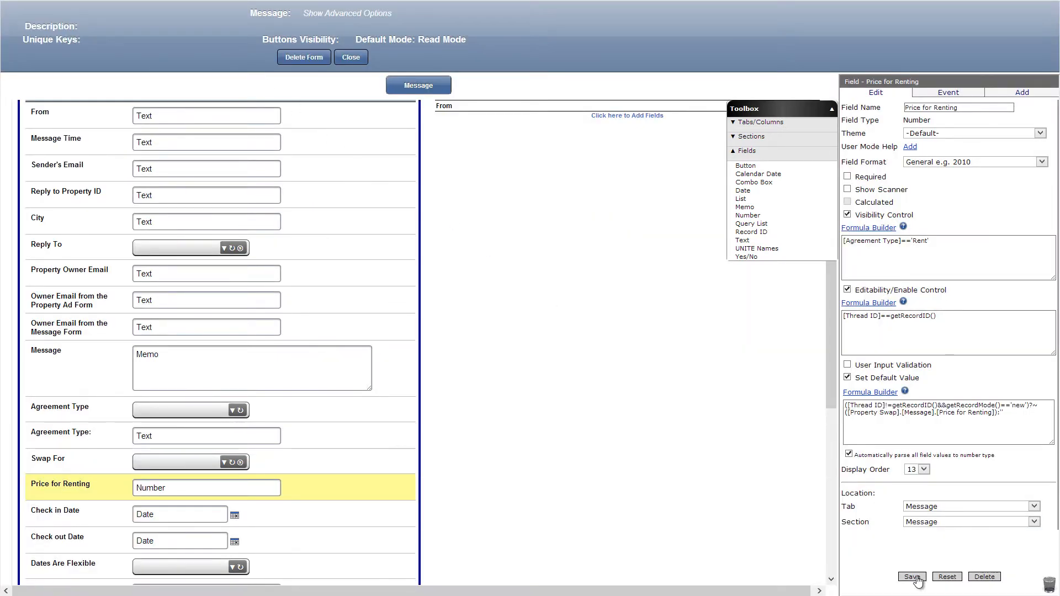
Enable editability control on the Check in Date field with the formula [Thread ID]==getRecordID().
{"action": "left_click", "coordinate": [391, 515]}
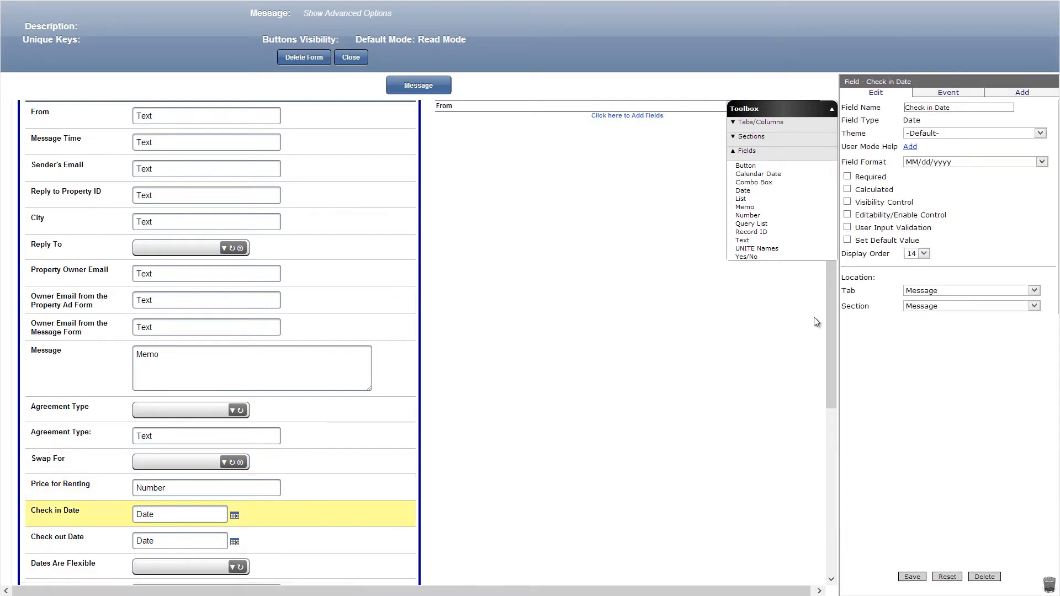
{"action": "left_click", "coordinate": [848, 215]}
{"action": "left_click", "coordinate": [867, 227]}
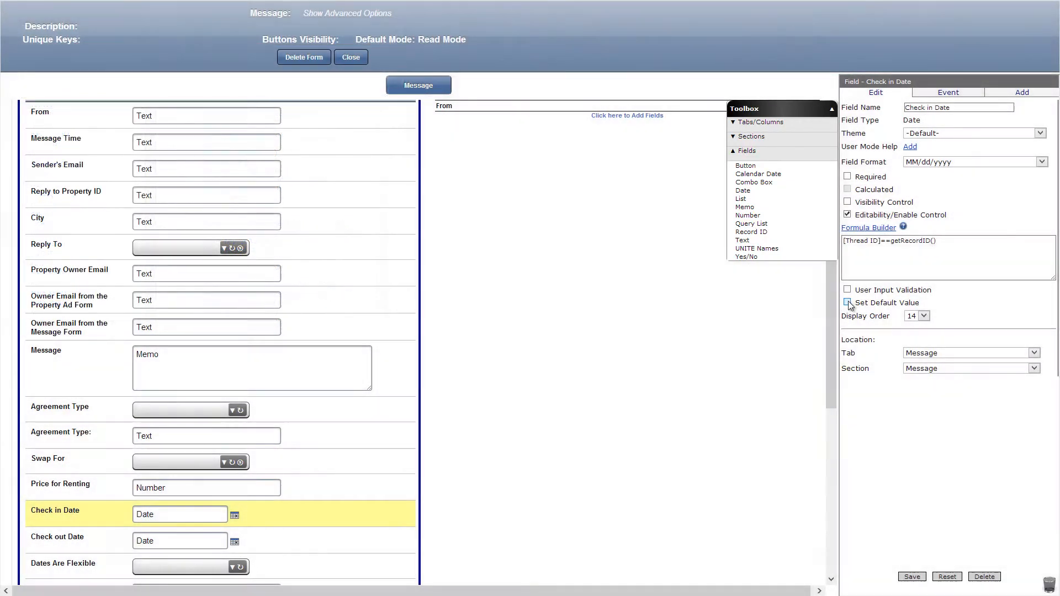
Set the default value of Check in Date to ([Thread ID]!=getRecordID()&&getRecordMode()=='new'?~([Property Swap].[Message].[Check in Date]):'', and save it.
{"action": "left_click", "coordinate": [872, 303]}
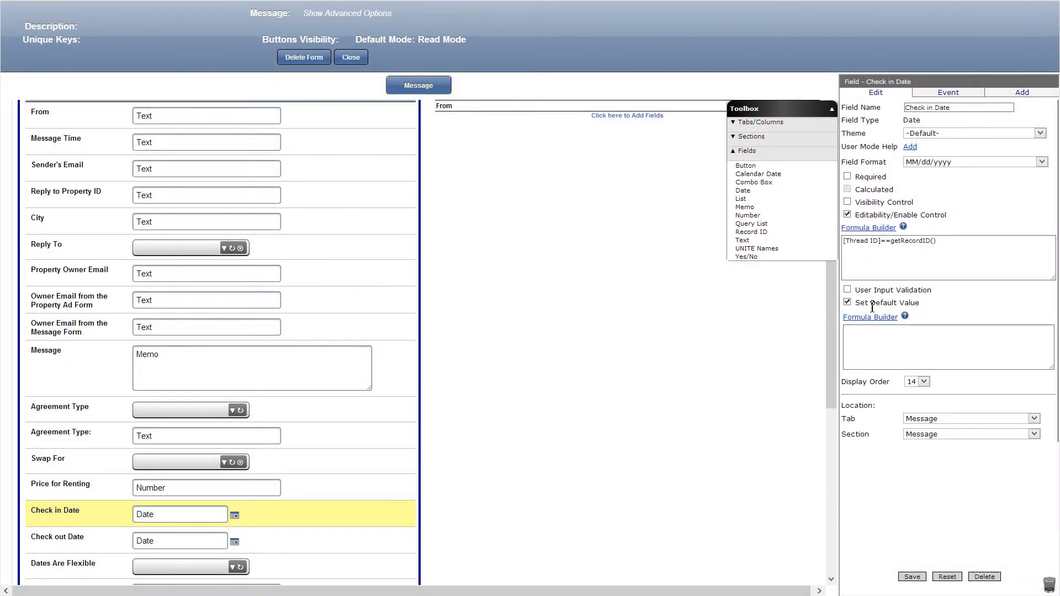
{"action": "left_click", "coordinate": [870, 317]}
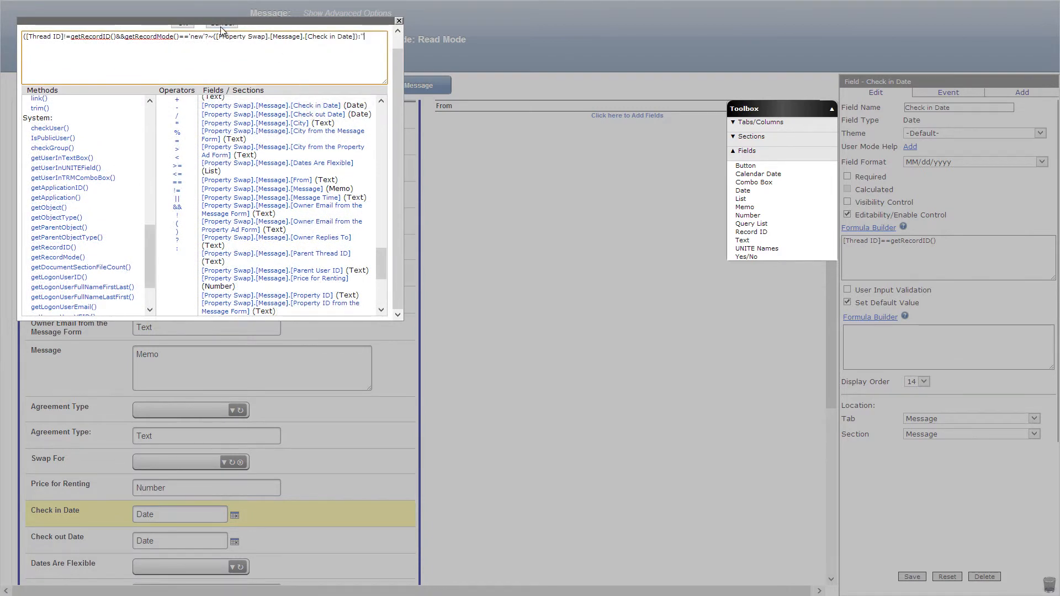
{"action": "left_click", "coordinate": [186, 24]}
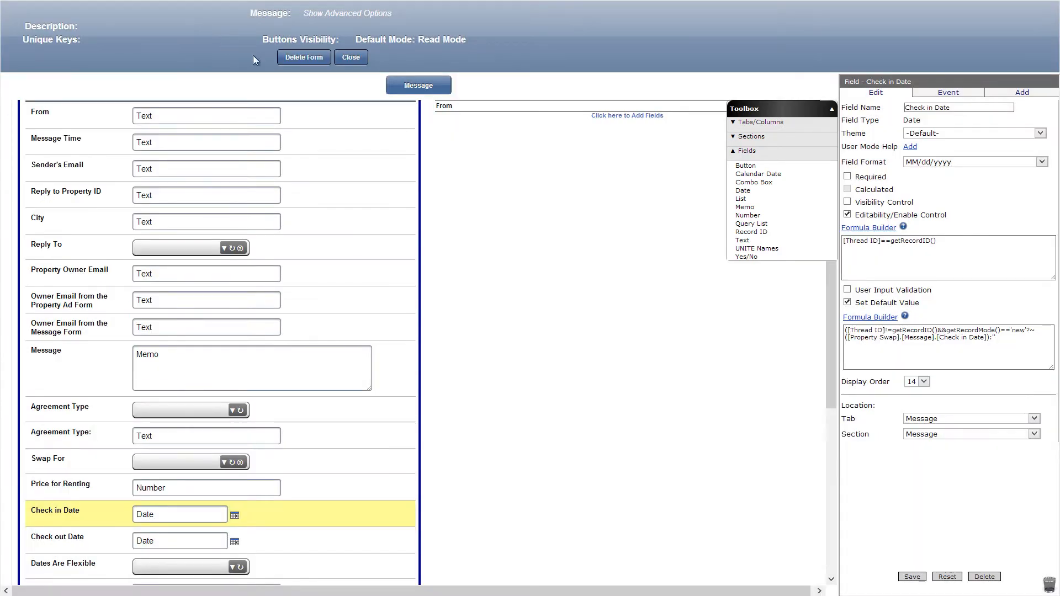
{"action": "left_click", "coordinate": [913, 578]}
Enable editability control on the Check out Date field with the formula [Thread ID]==getRecordID().
{"action": "left_click", "coordinate": [389, 538]}
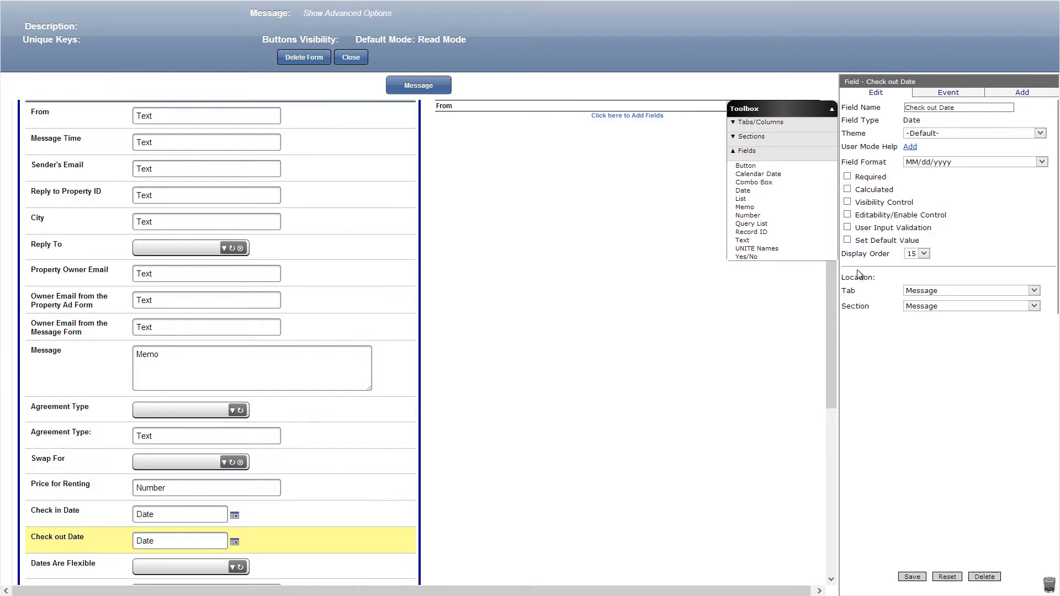
{"action": "left_click", "coordinate": [848, 215]}
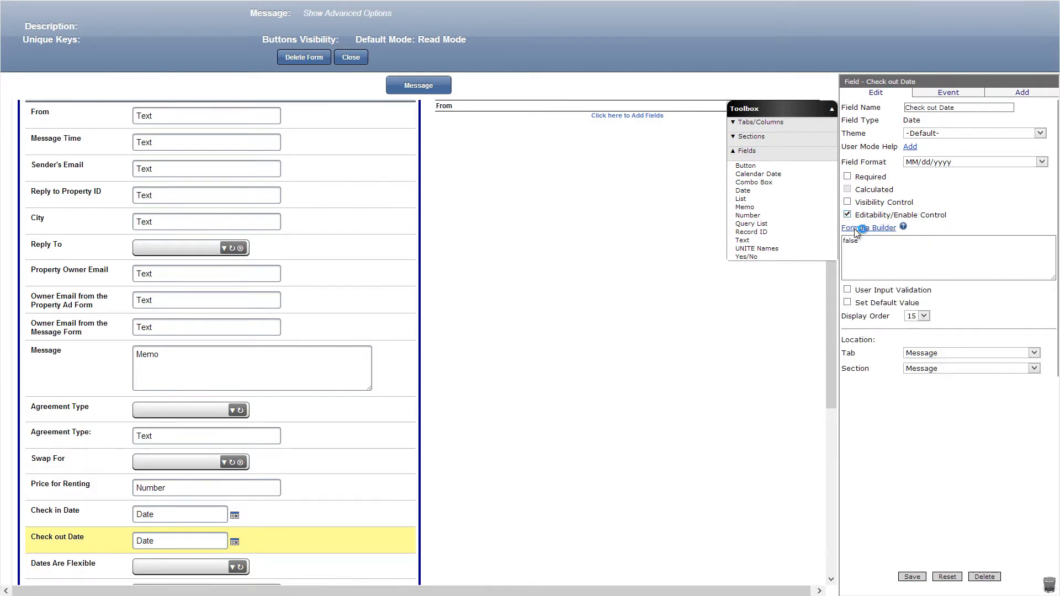
{"action": "left_click", "coordinate": [864, 228]}
{"action": "left_click", "coordinate": [185, 26]}
Set the default value of Check out Date to ([Thread ID]!=getRecordID()&&getRecordMode()=='new'?~([Property Swap].[Message].[Check out Date]):'', and save it.
{"action": "left_click", "coordinate": [846, 303]}
{"action": "left_click", "coordinate": [929, 350]}
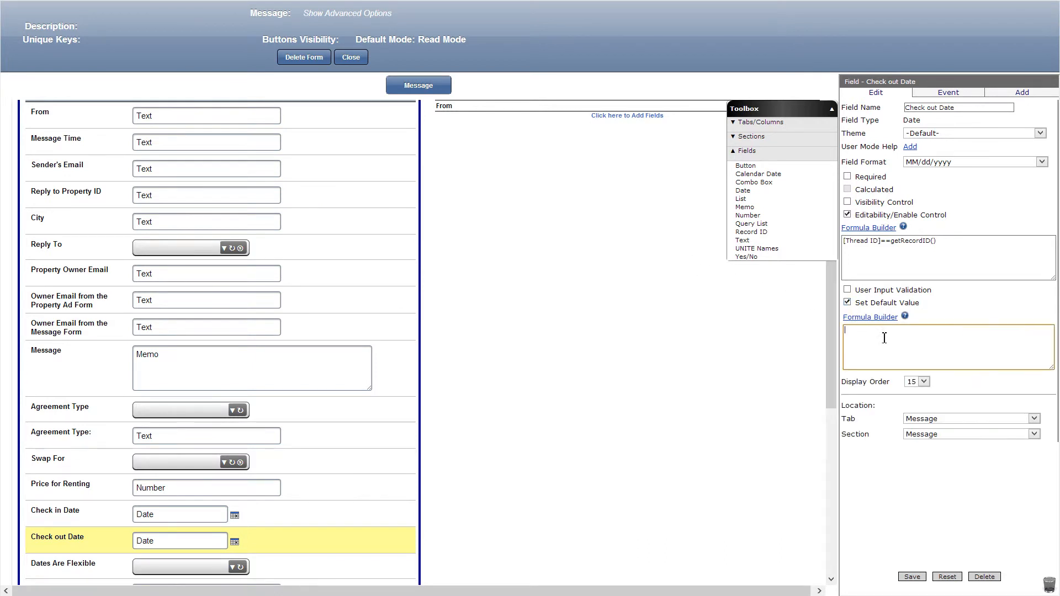
{"action": "type", "text": "([Thread ID]!=getRecordID()&&getRecordMode()=='new'?~([Property Swap].[Message].[Check in Date]):''"}
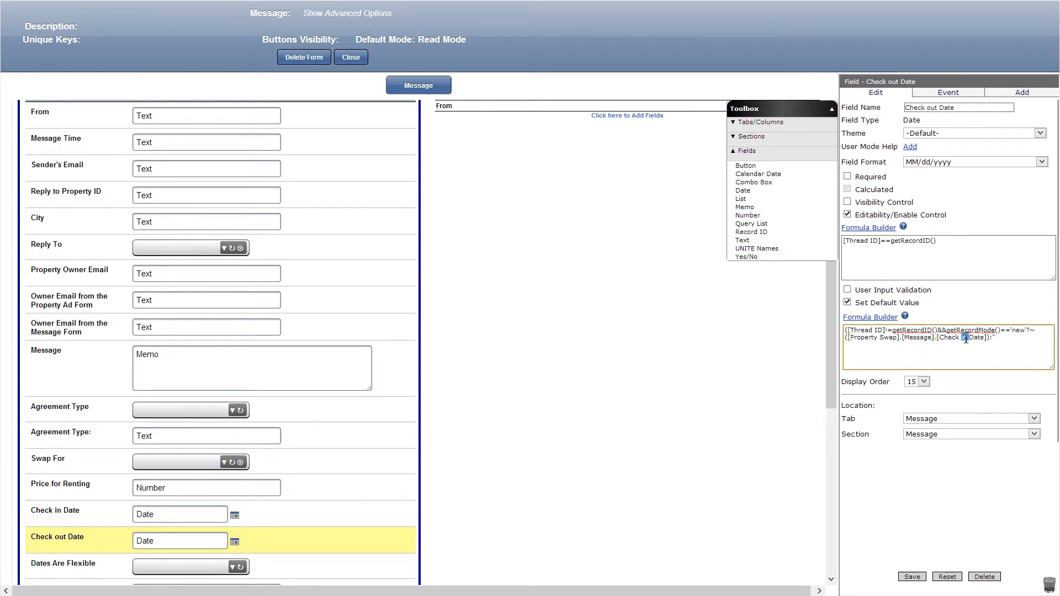
{"action": "type", "text": "out"}
{"action": "left_click", "coordinate": [912, 576]}
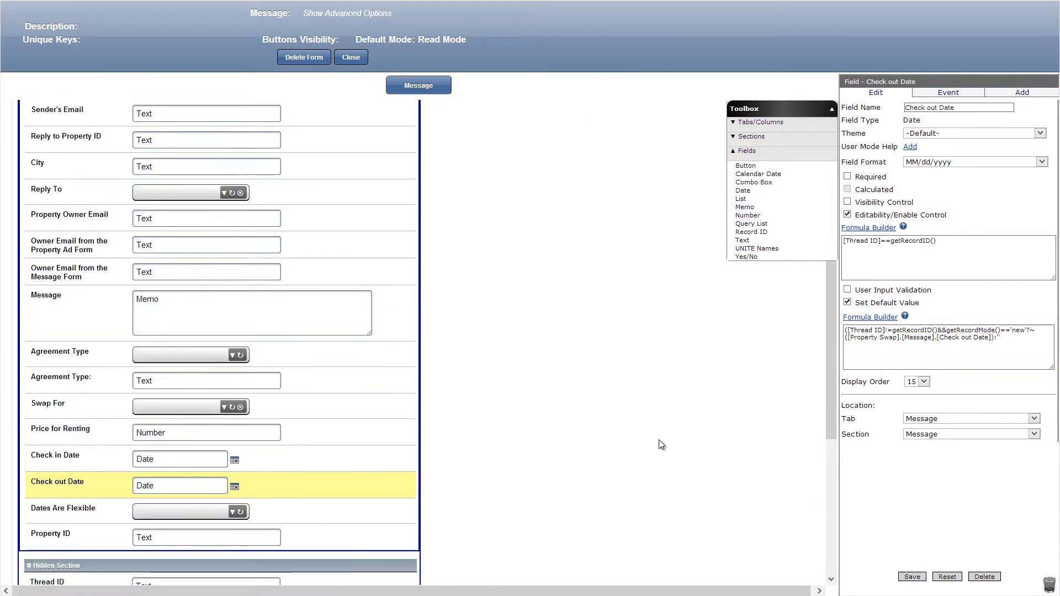
Add a text field named Dates Are Flexible: below Dates Are Flexible, with visibility formula [Thread ID]!=getRecordID() and editability formula false, and save it.
{"action": "left_click_drag", "start_coordinate": [741, 240], "coordinate": [298, 538]}
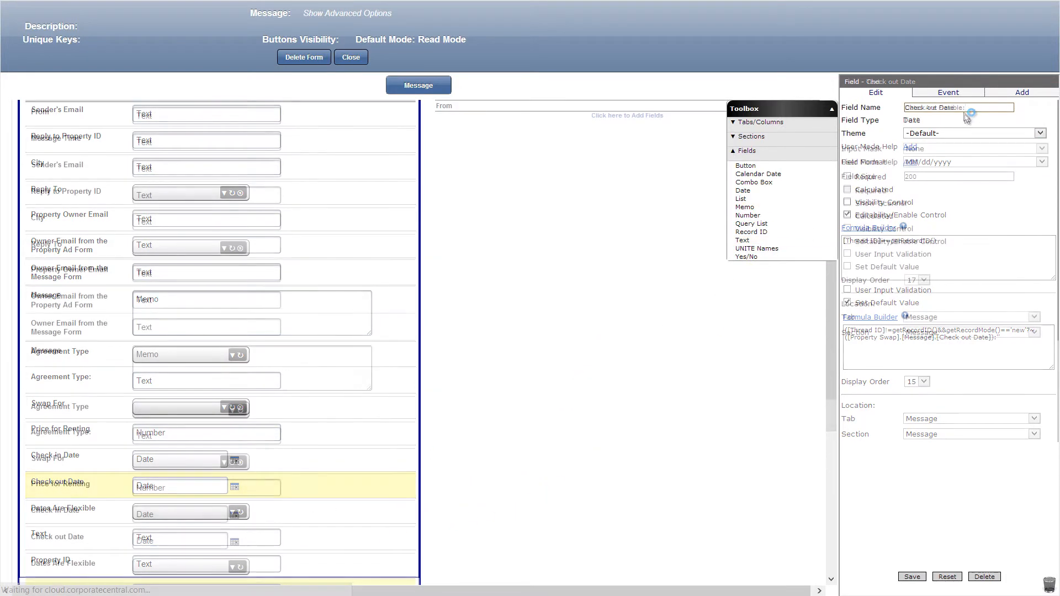
{"action": "left_click", "coordinate": [847, 229]}
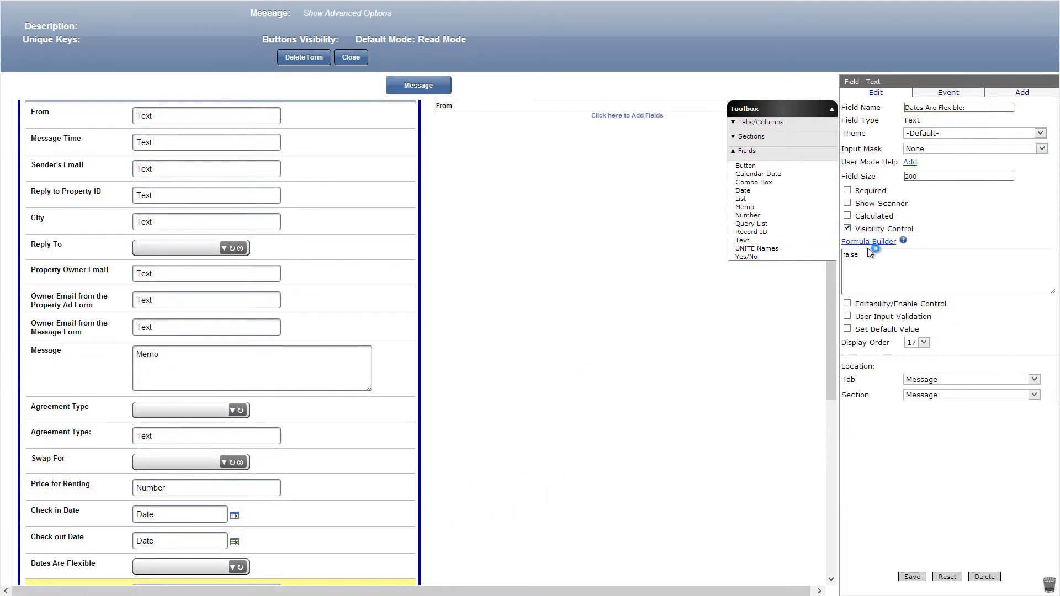
{"action": "left_click", "coordinate": [867, 241]}
{"action": "left_click", "coordinate": [181, 37]}
{"action": "left_click", "coordinate": [846, 304]}
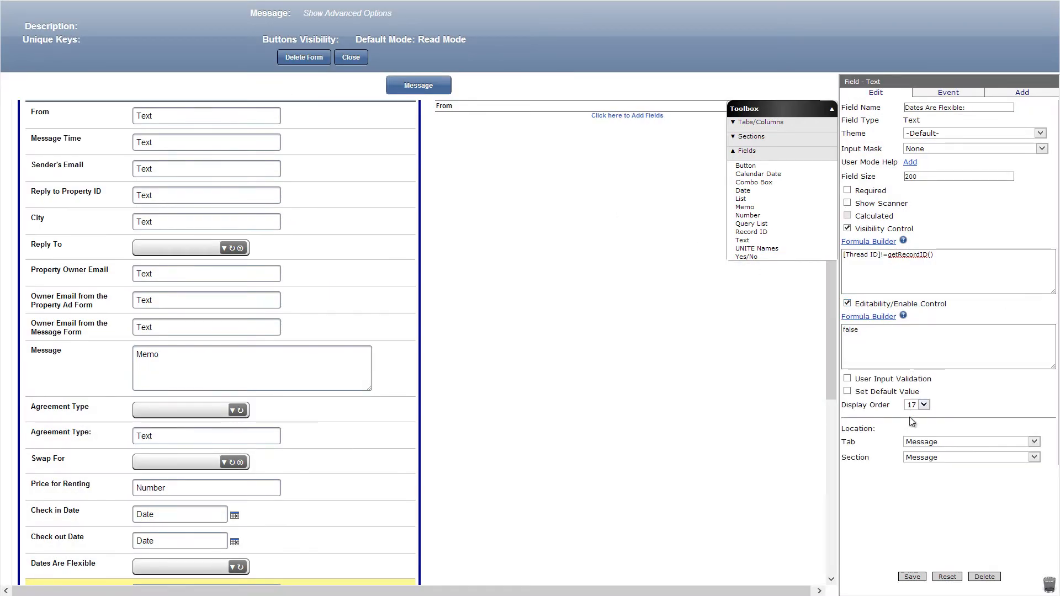
{"action": "left_click", "coordinate": [911, 577]}
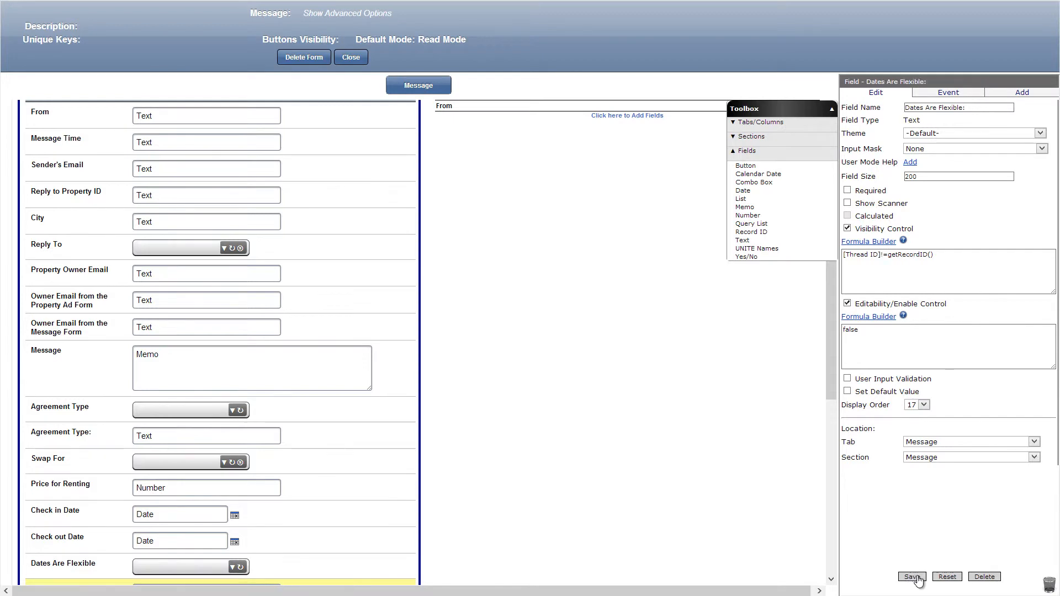
Set the visibility control formula of the Agreement Type list to [Thread ID]==getRecordID(), and save it.
{"action": "left_click", "coordinate": [303, 413]}
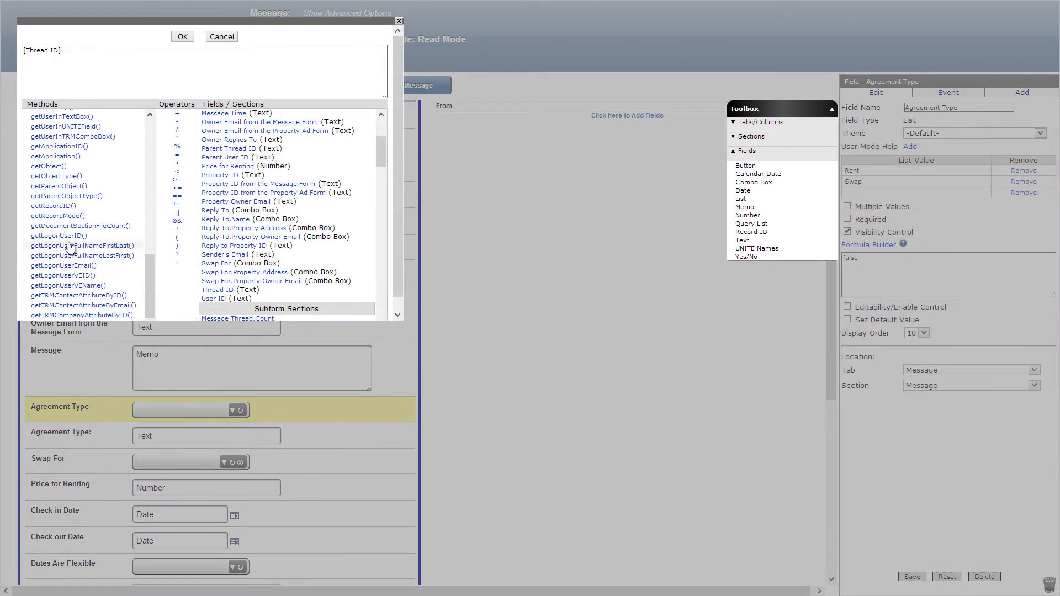
{"action": "left_click", "coordinate": [54, 205]}
{"action": "left_click", "coordinate": [182, 37]}
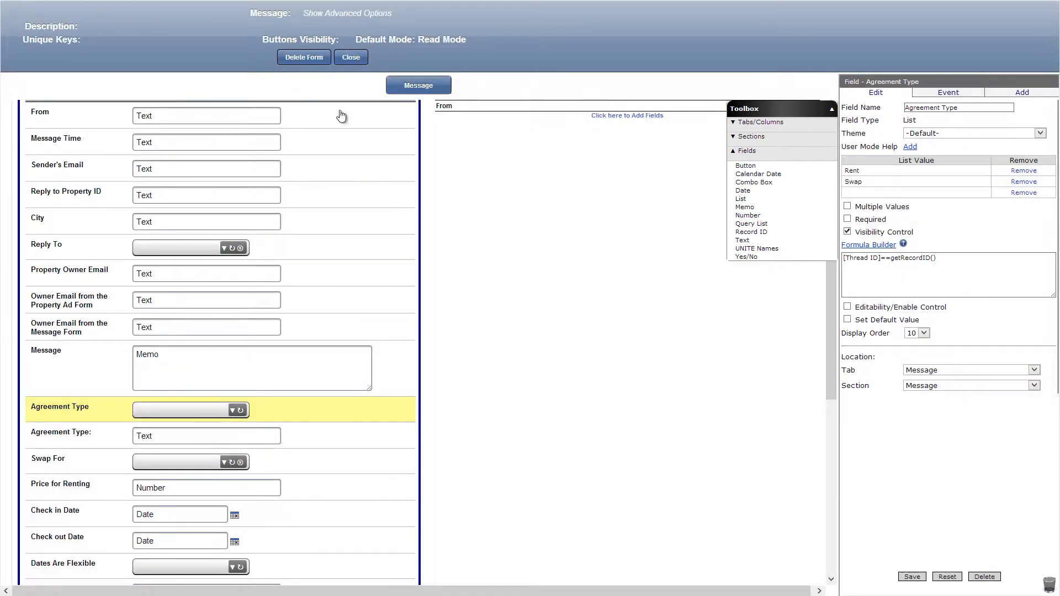
{"action": "left_click", "coordinate": [911, 576]}
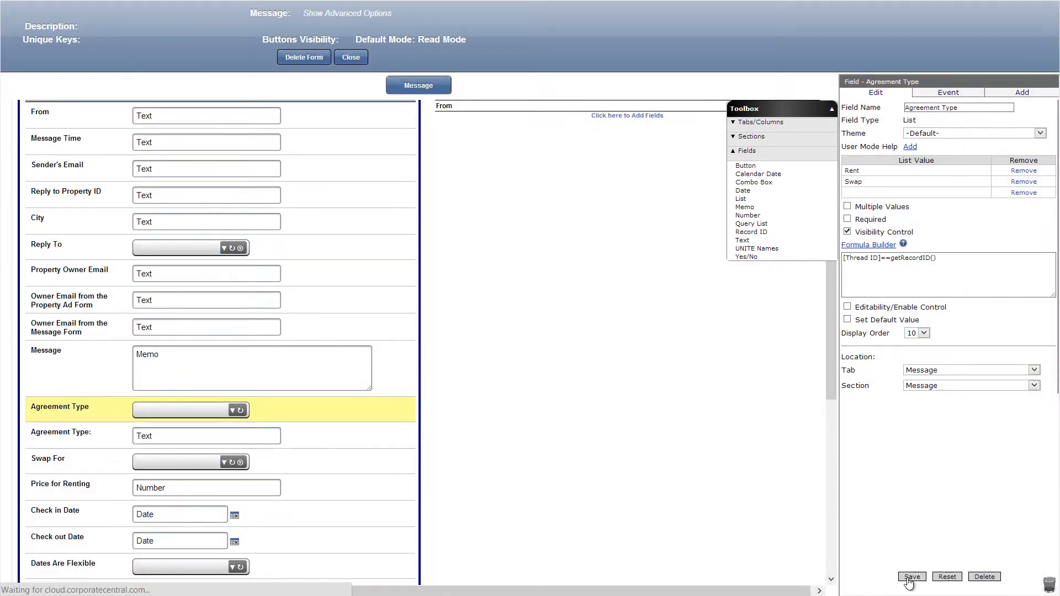
Set the visibility control formula of the Dates Are Flexible list to [Thread ID]==getRecordID(), and save it.
{"action": "left_click", "coordinate": [356, 570]}
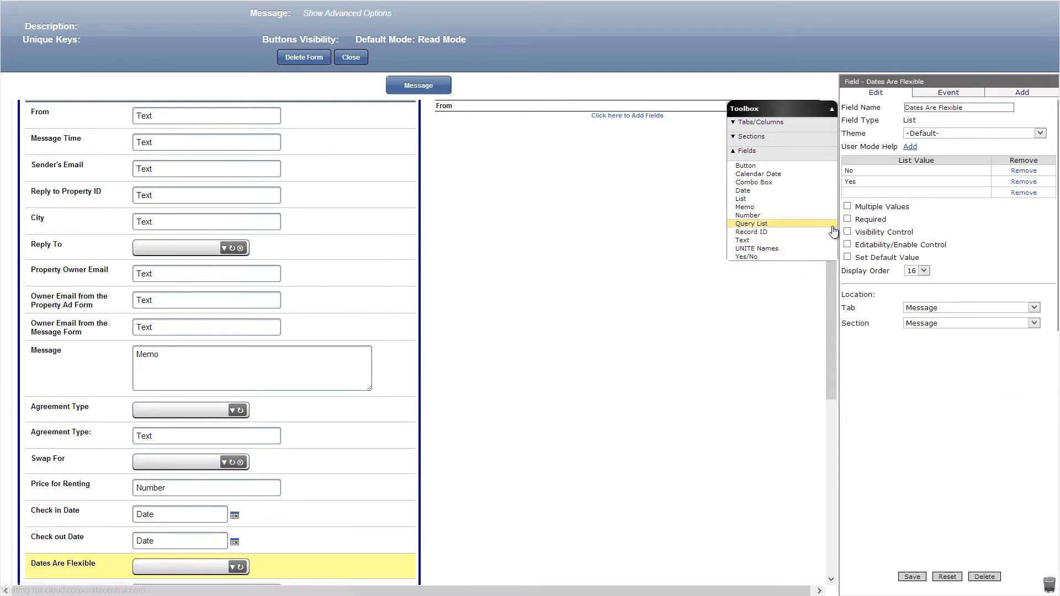
{"action": "left_click", "coordinate": [848, 233]}
{"action": "left_click", "coordinate": [854, 245]}
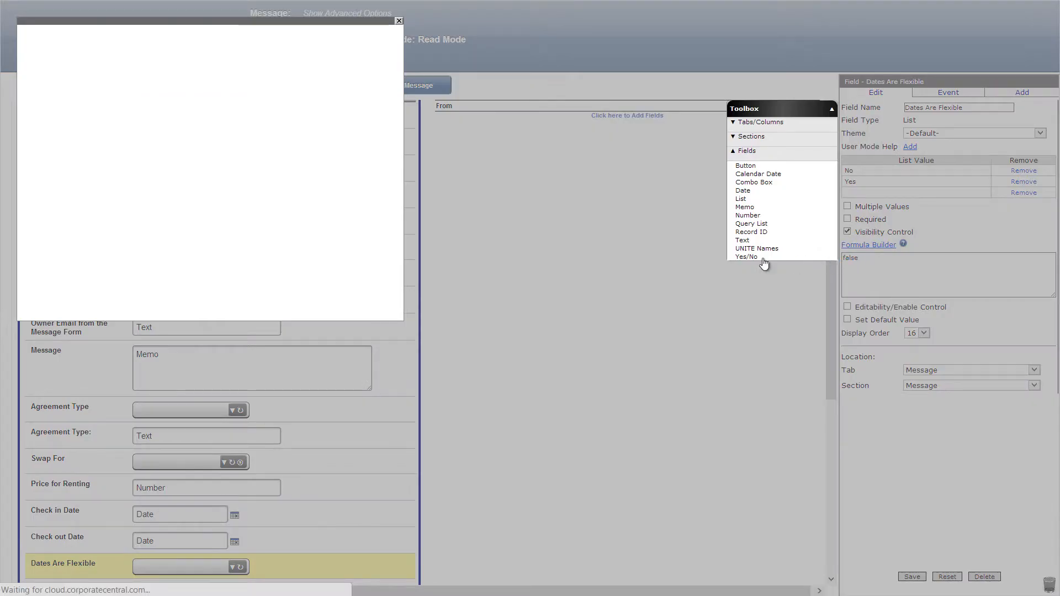
{"action": "left_click", "coordinate": [55, 206]}
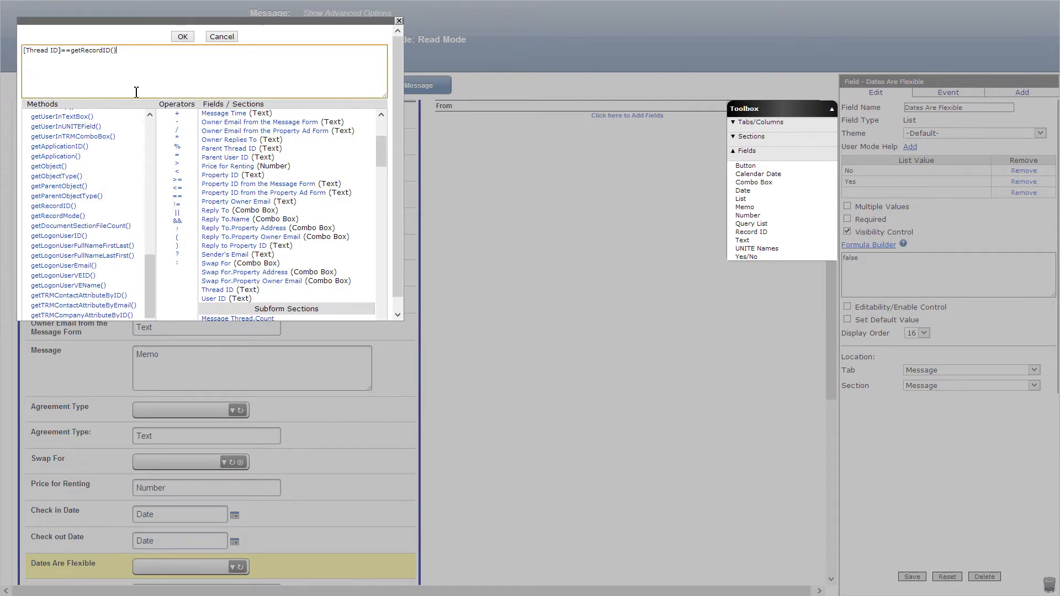
{"action": "left_click", "coordinate": [183, 37]}
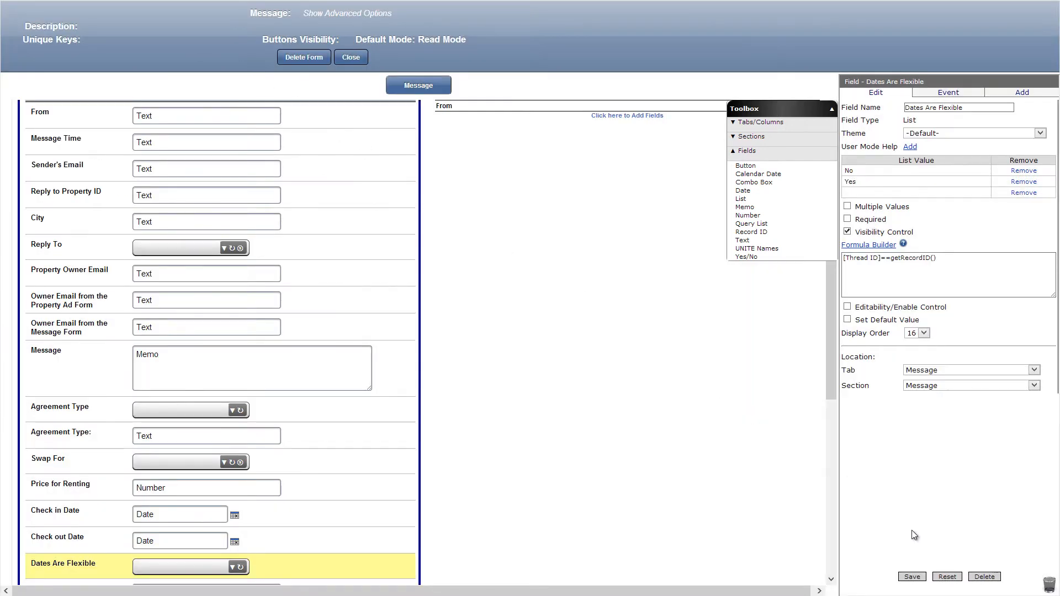
{"action": "left_click", "coordinate": [911, 577]}
Move the Owner Email from the Property Ad Form field into the Hidden Section.
{"action": "scroll", "coordinate": [331, 272], "scroll_direction": "down", "scroll_amount": 2}
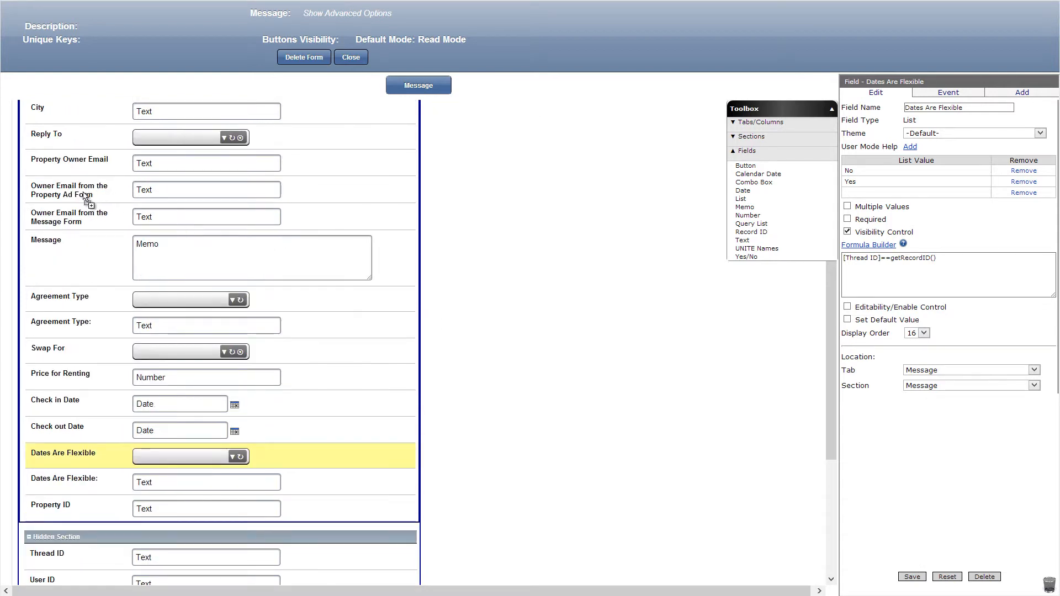
{"action": "left_click_drag", "start_coordinate": [91, 199], "coordinate": [70, 537]}
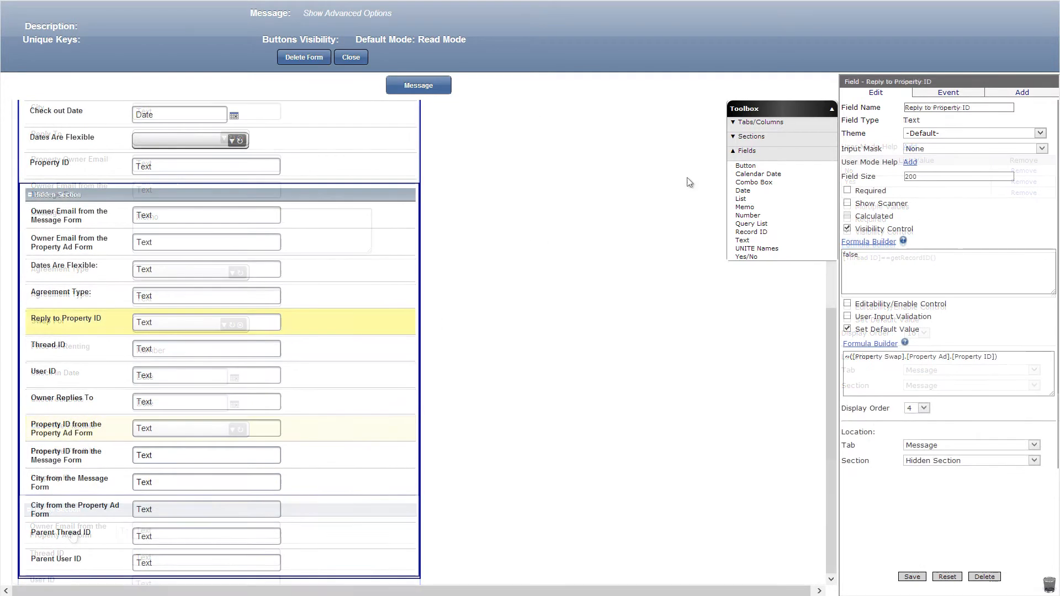
Add a button named Send below Property ID with visibility formula ([Thread ID]==getRecordID())&&(getRecordMode()=='new'), and save it.
{"action": "left_click_drag", "start_coordinate": [745, 165], "coordinate": [264, 180]}
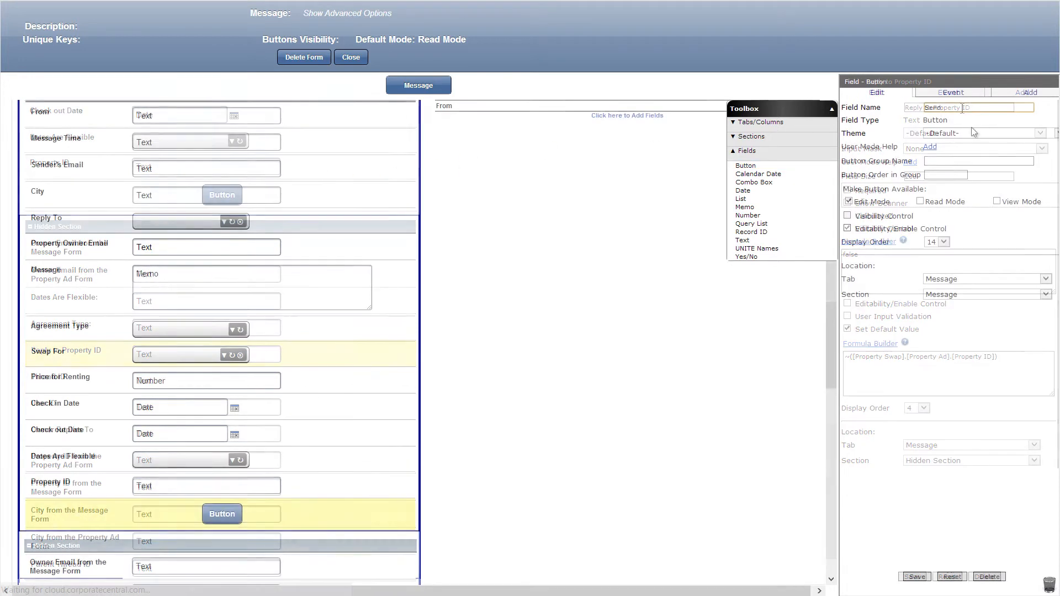
{"action": "left_click", "coordinate": [847, 216]}
{"action": "left_click", "coordinate": [868, 229]}
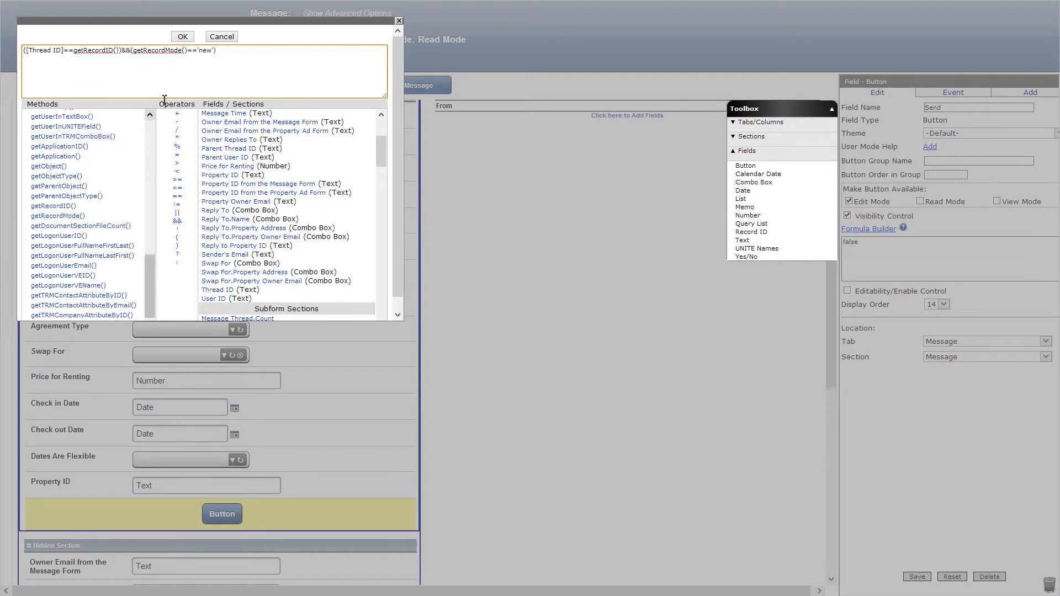
{"action": "left_click", "coordinate": [183, 37]}
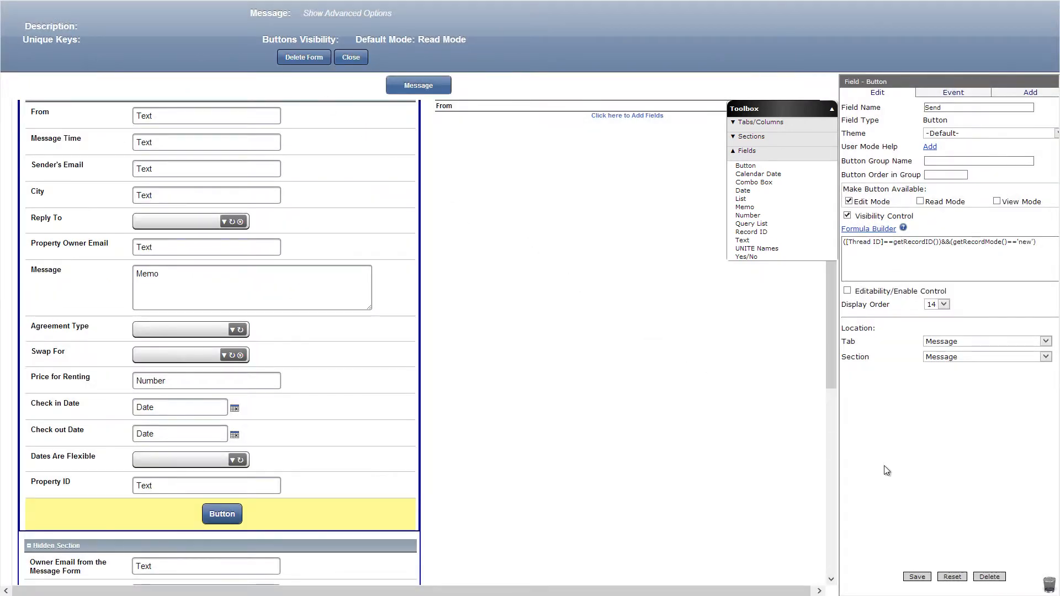
{"action": "left_click", "coordinate": [916, 577]}
Create an OnClick Save & Email event for the Send button, with [Property Owner Email] as the recipient.
{"action": "left_click", "coordinate": [952, 94]}
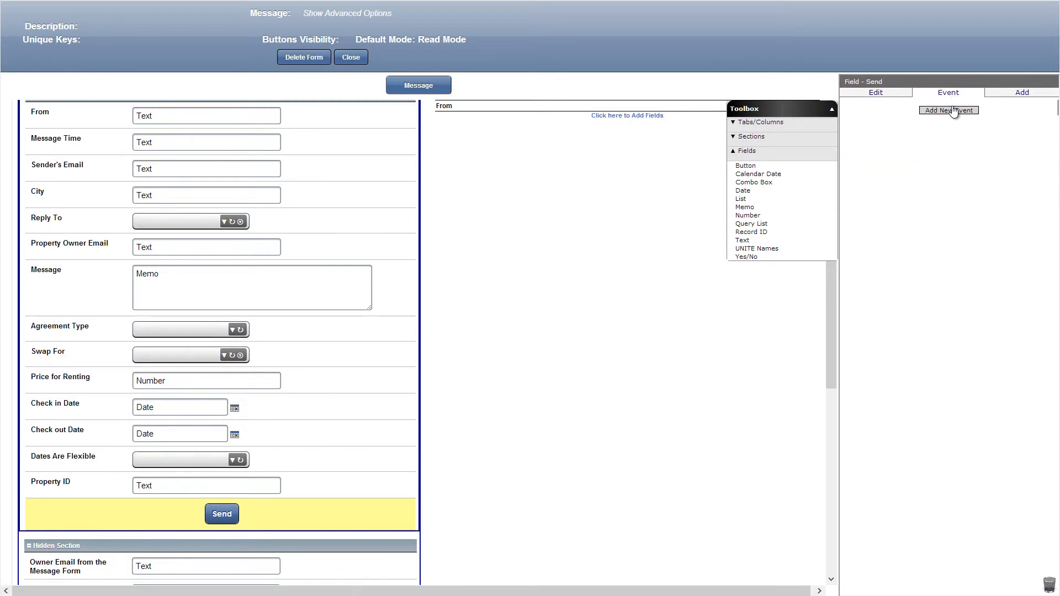
{"action": "left_click", "coordinate": [953, 111]}
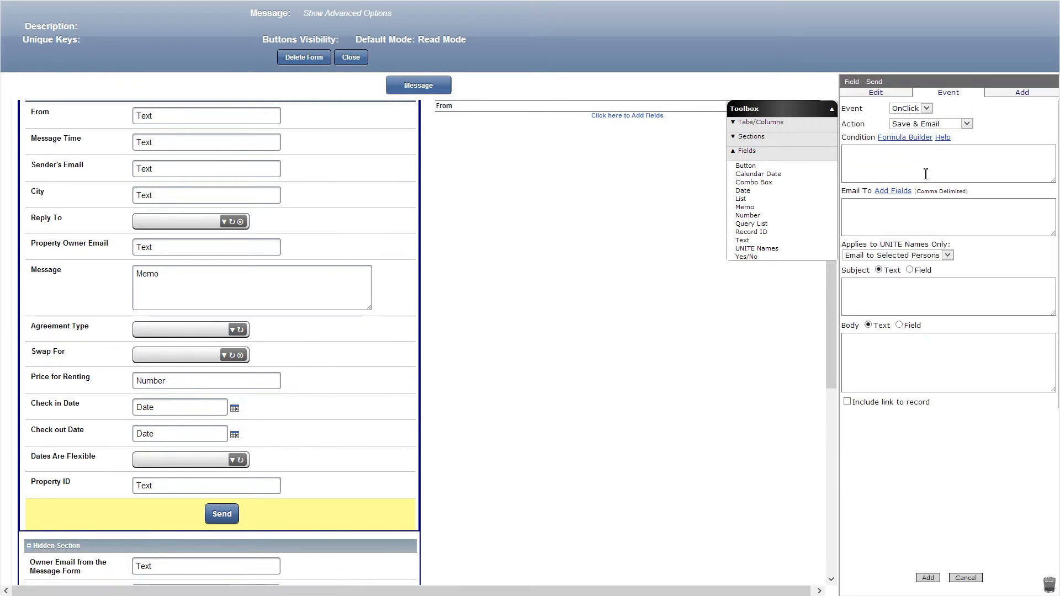
{"action": "left_click", "coordinate": [900, 192]}
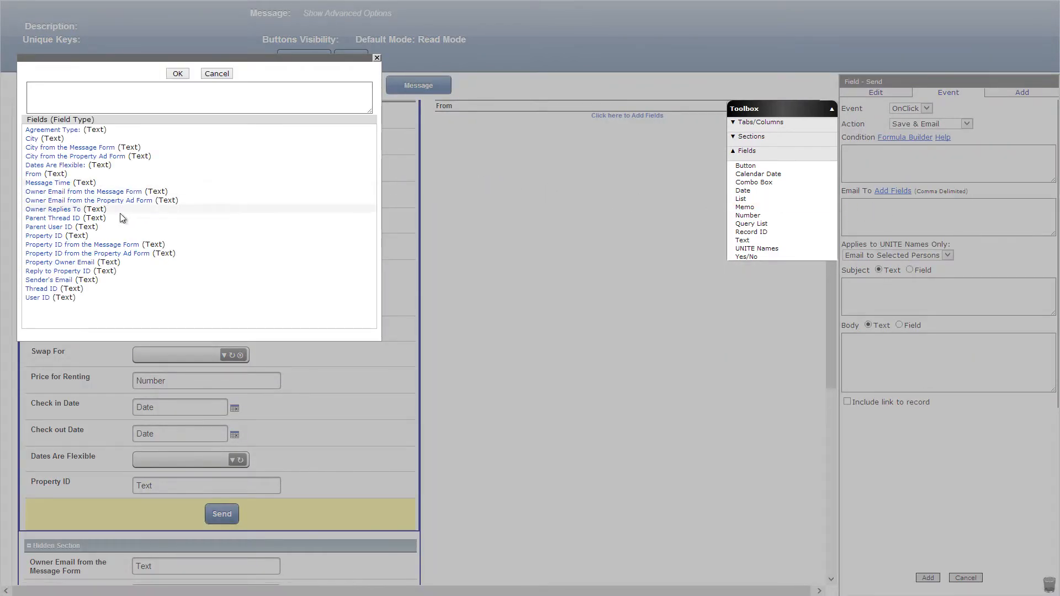
{"action": "left_click", "coordinate": [71, 263]}
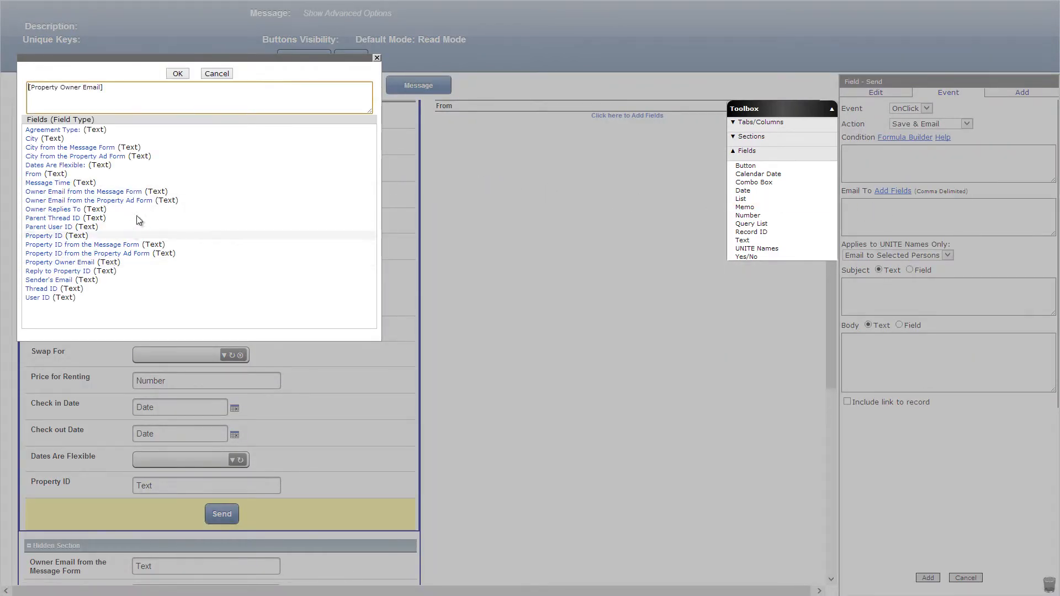
{"action": "left_click", "coordinate": [175, 74]}
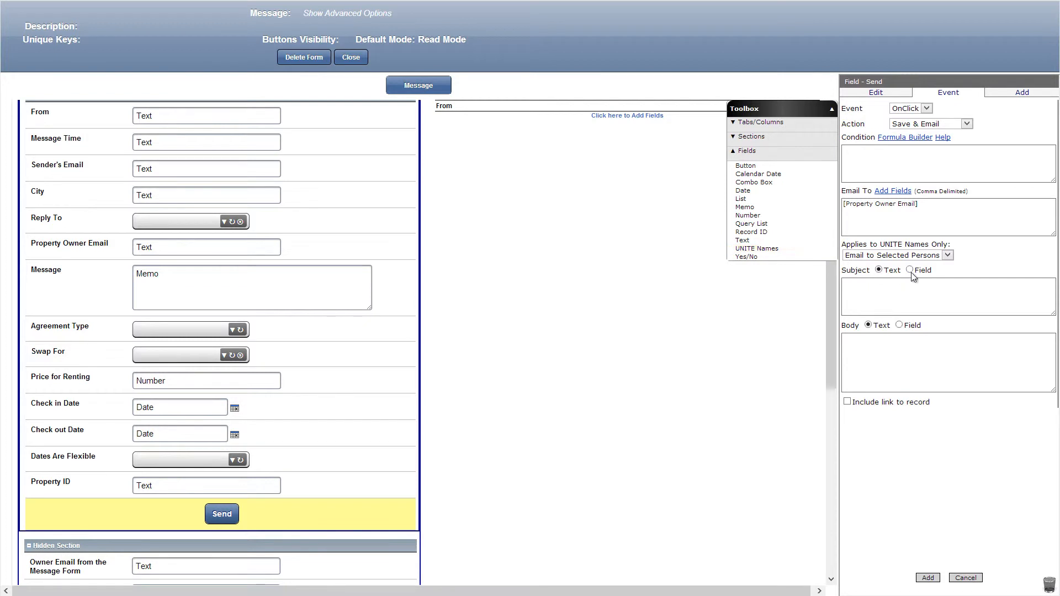
Set the Send event's subject to the City field and its body to "You've got a new message in the Property Swap WAG app.", and add the event.
{"action": "left_click", "coordinate": [910, 270]}
{"action": "left_click", "coordinate": [924, 282]}
{"action": "left_click", "coordinate": [883, 303]}
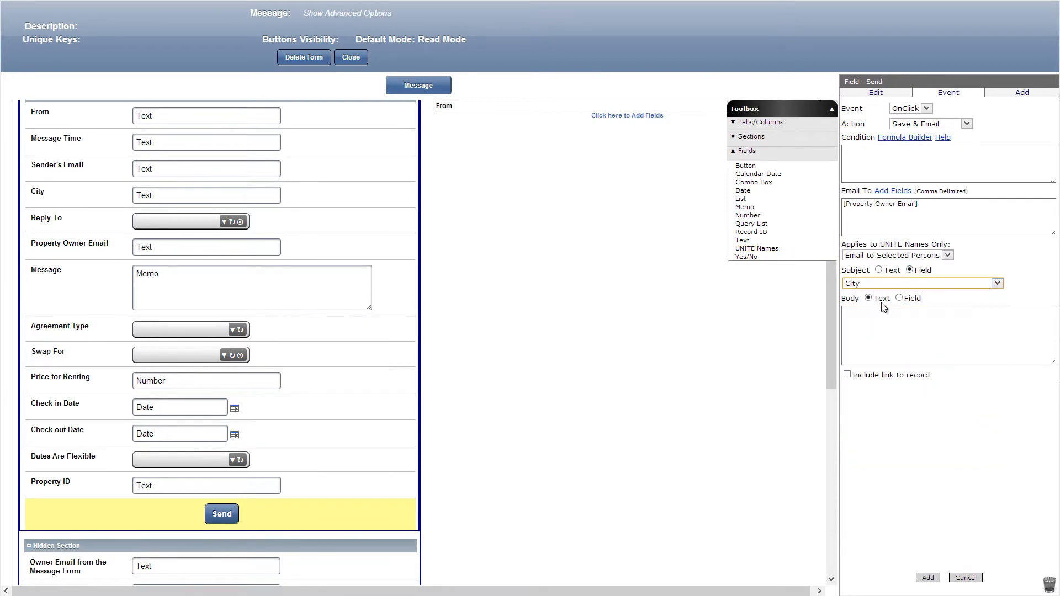
{"action": "left_click", "coordinate": [866, 318]}
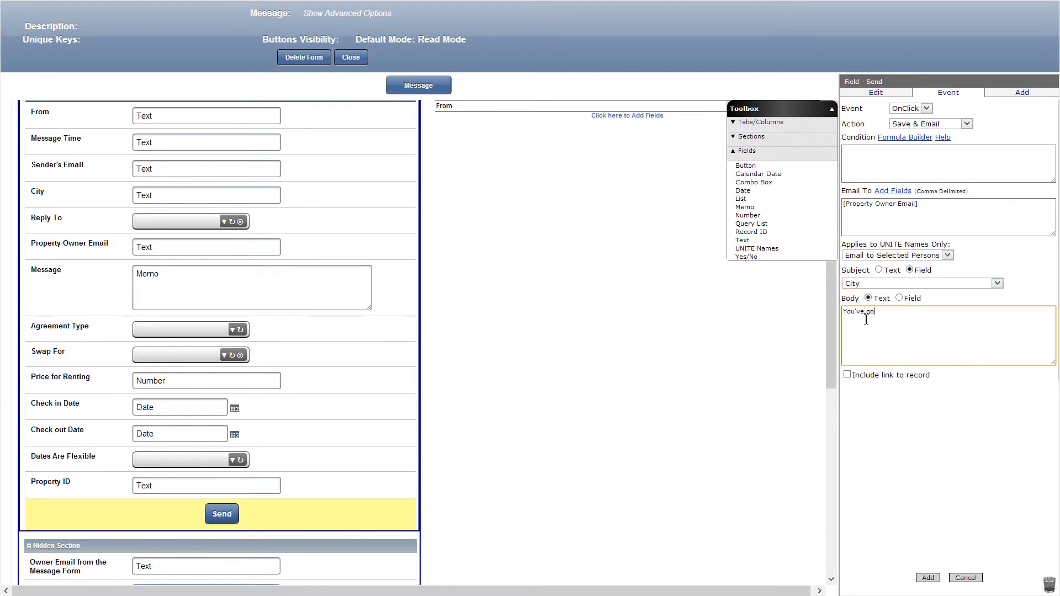
{"action": "type", "text": "You've got a new message in the Property Swap WAG app."}
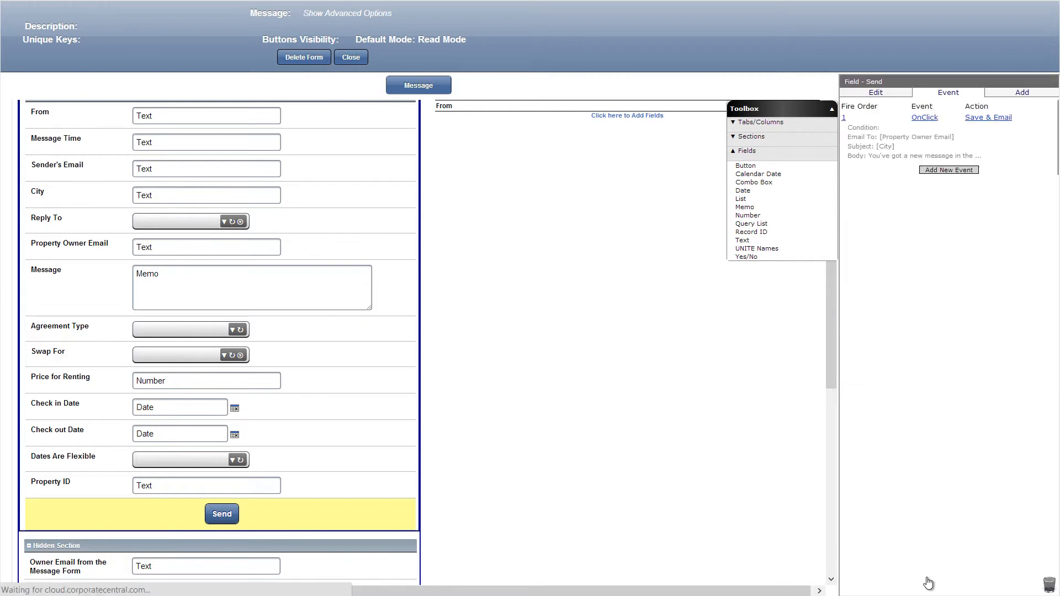
Add a Reply button below Send, available in Edit, Read and View modes, with visibility formula ([Thread ID]==getRecordID())&&(getRecordMode()=='new'), and save it.
{"action": "left_click_drag", "start_coordinate": [747, 166], "coordinate": [363, 531]}
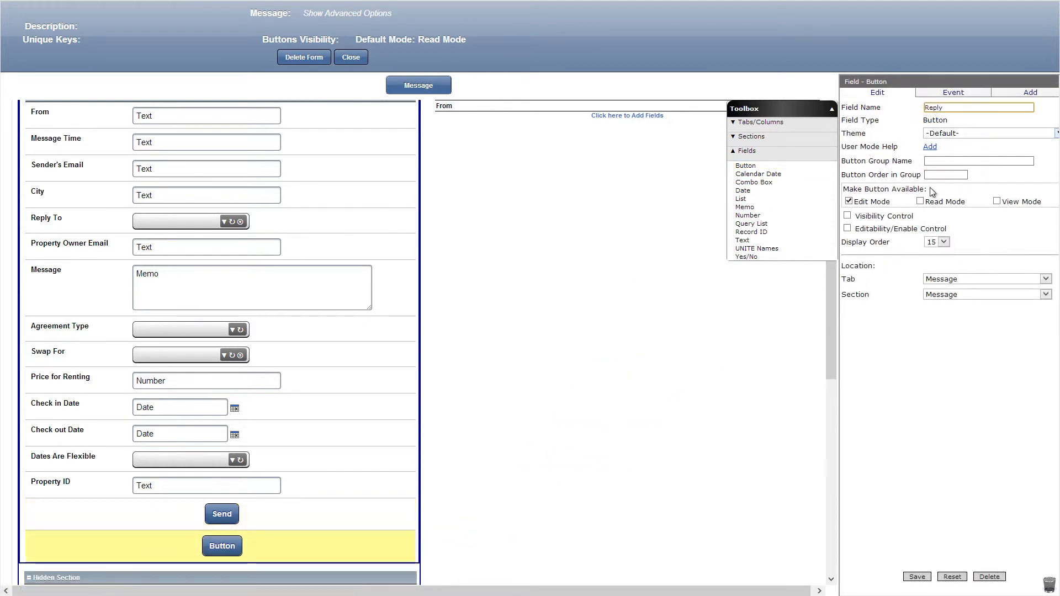
{"action": "left_click", "coordinate": [920, 202]}
{"action": "left_click", "coordinate": [997, 202]}
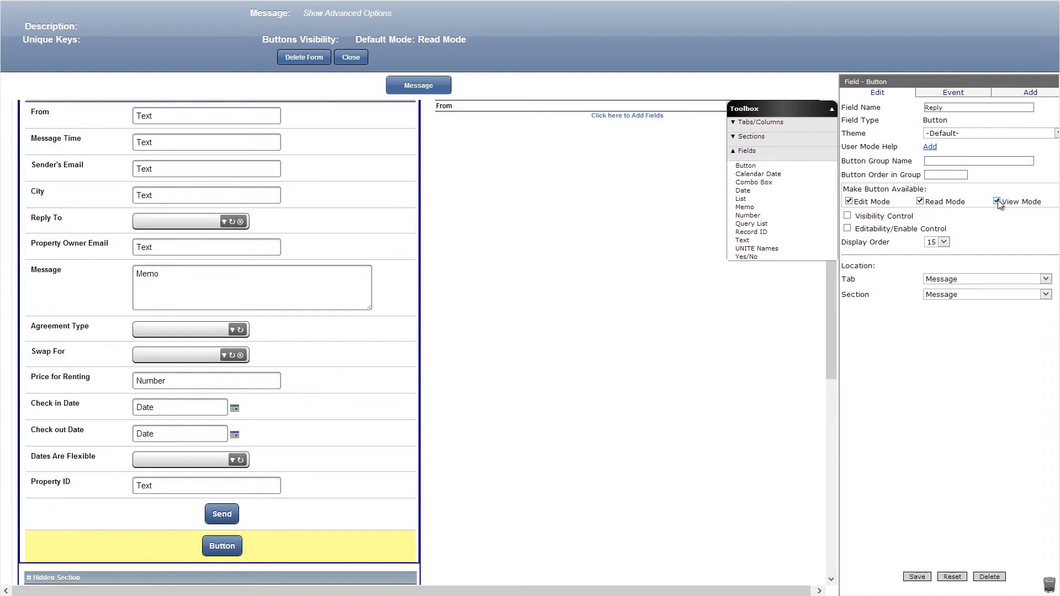
{"action": "left_click", "coordinate": [848, 216]}
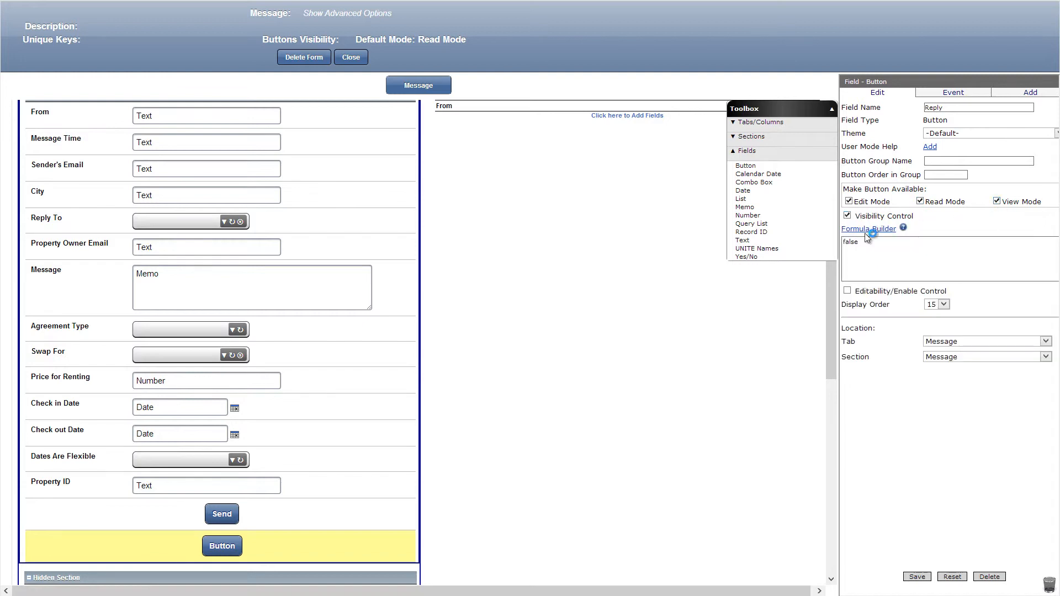
{"action": "left_click", "coordinate": [869, 229]}
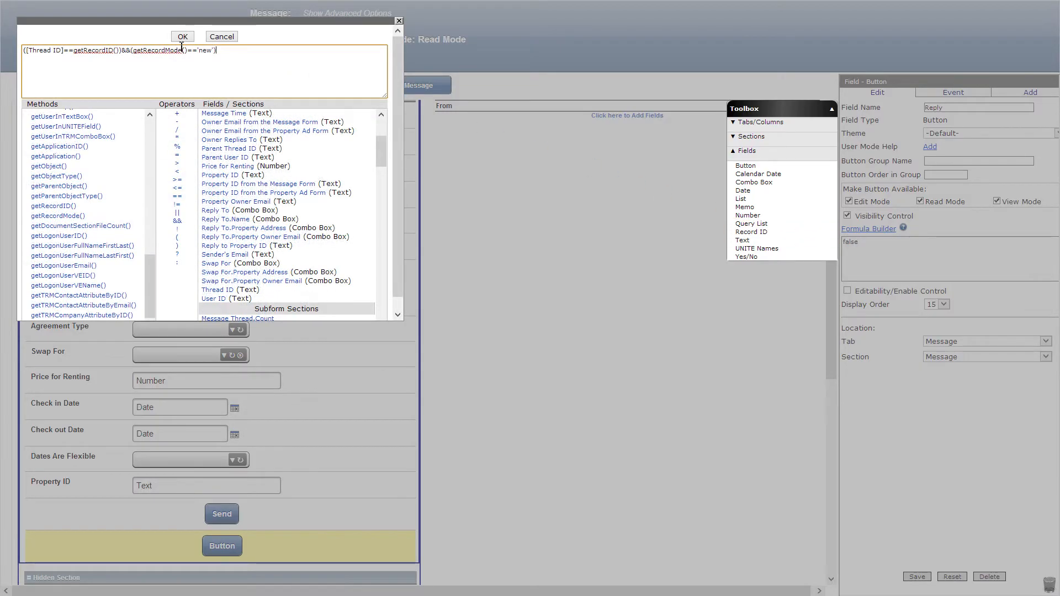
{"action": "left_click", "coordinate": [182, 37]}
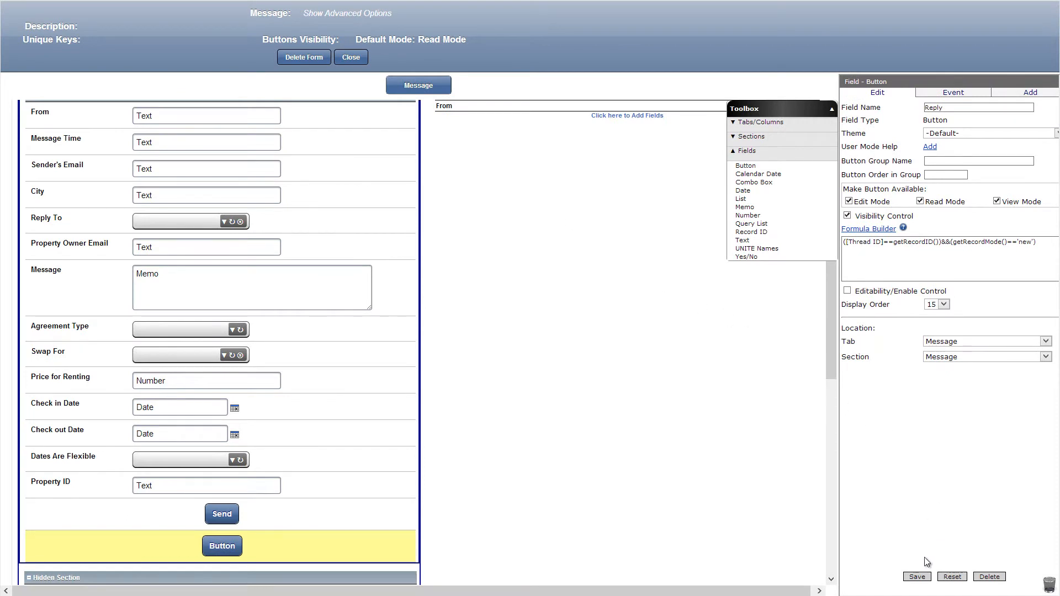
{"action": "left_click", "coordinate": [917, 577]}
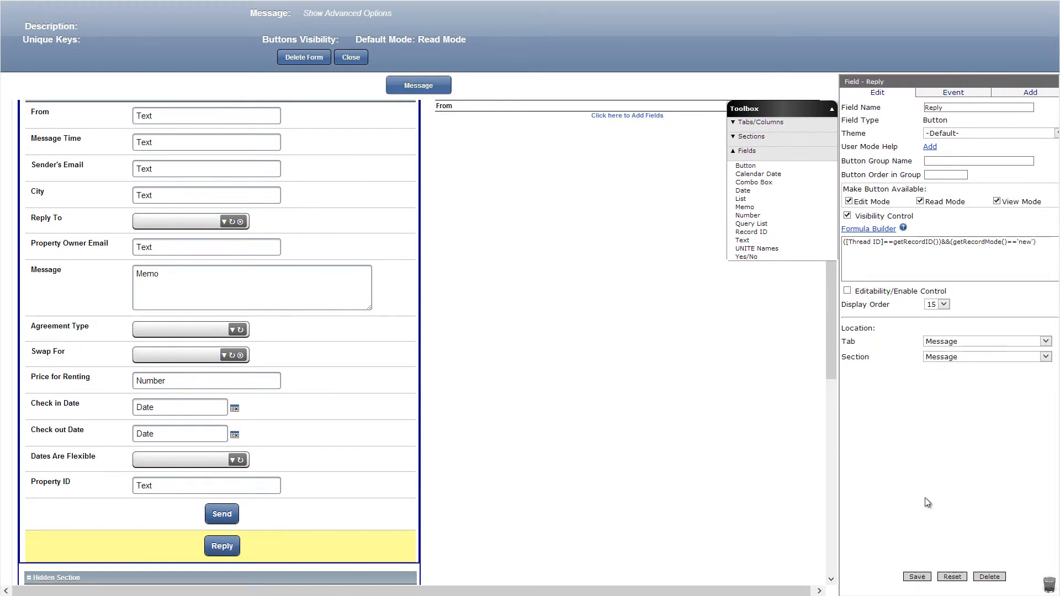
Create an OnClick Save & Email event for the Reply button, with [Owner Replies To] as the recipient.
{"action": "left_click", "coordinate": [948, 97]}
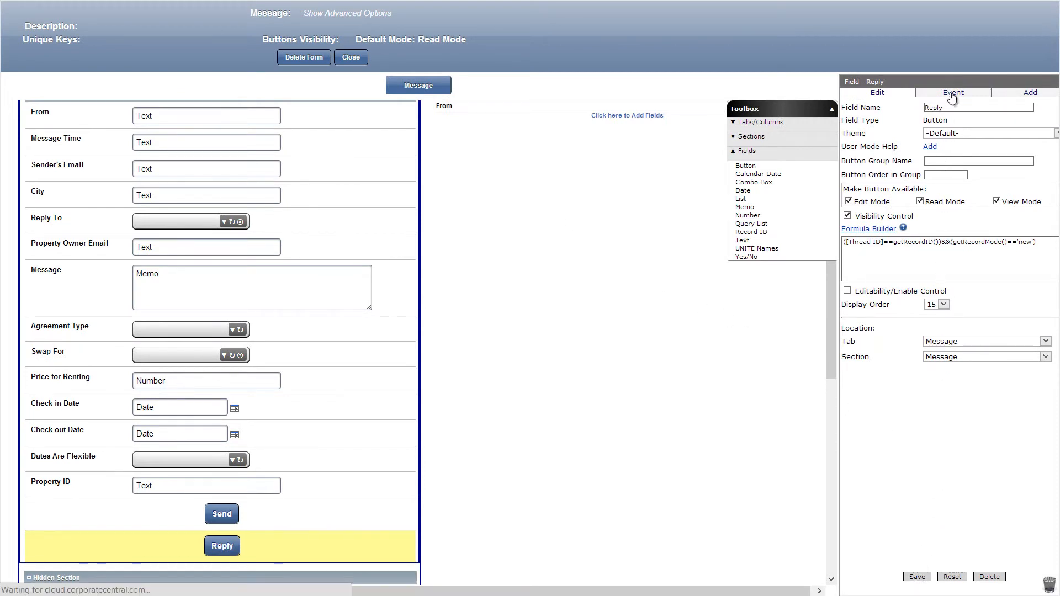
{"action": "left_click", "coordinate": [954, 109]}
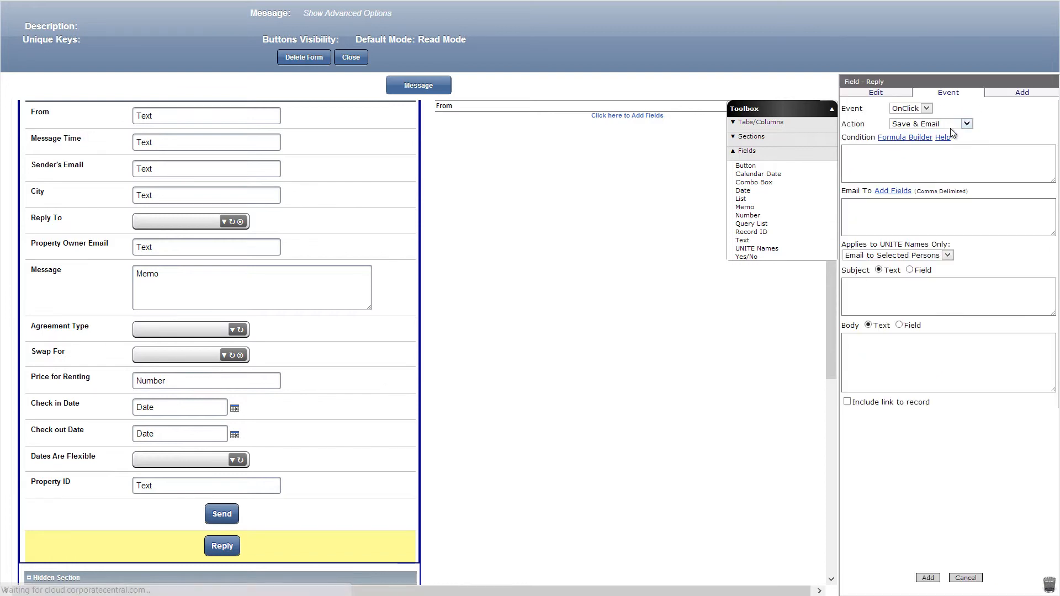
{"action": "left_click", "coordinate": [892, 191]}
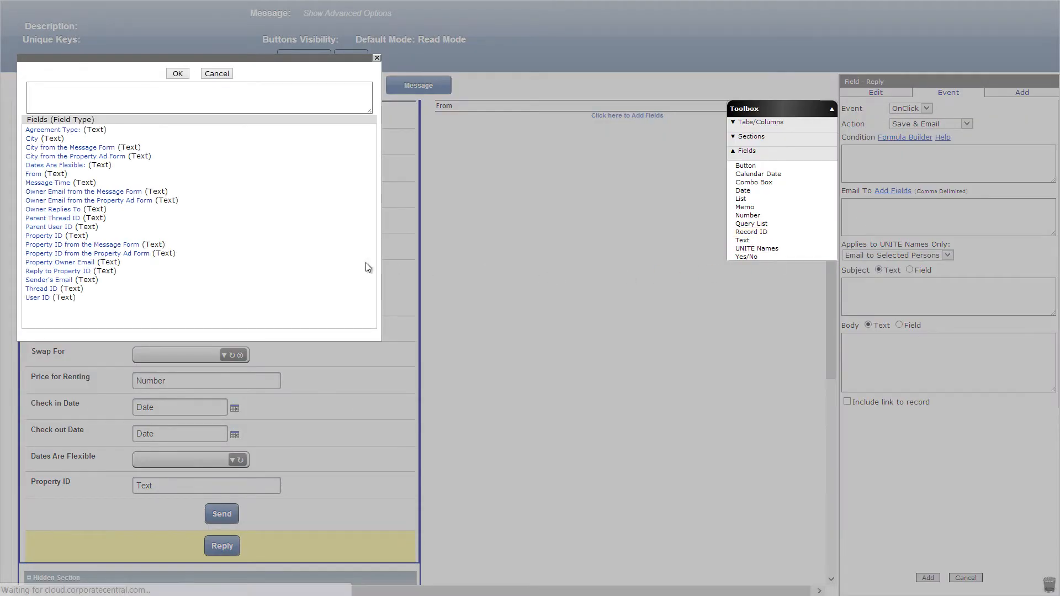
{"action": "left_click", "coordinate": [54, 210]}
{"action": "left_click", "coordinate": [177, 74]}
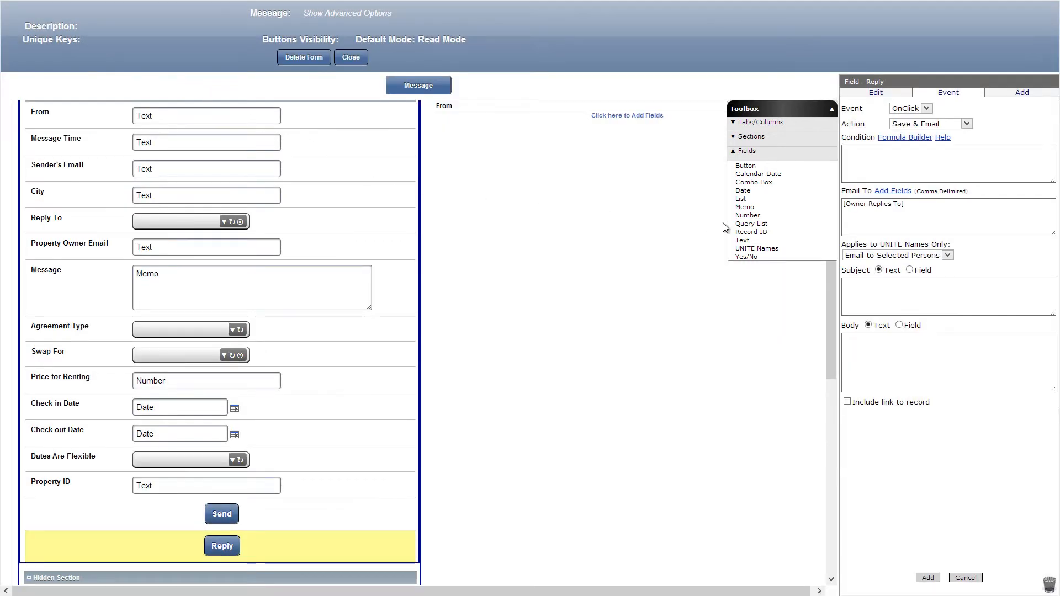
Give the Reply event the City field as subject, the body "You have a new message." and a link to the record, and add the event.
{"action": "left_click", "coordinate": [909, 270]}
{"action": "left_click", "coordinate": [925, 283]}
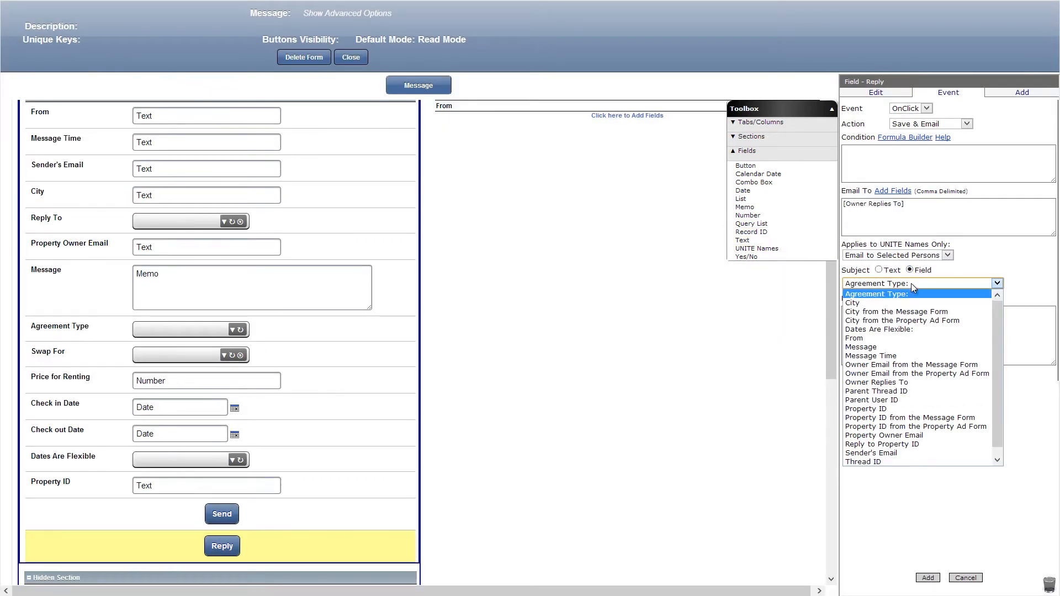
{"action": "left_click", "coordinate": [885, 304]}
{"action": "left_click", "coordinate": [871, 318]}
{"action": "type", "text": "You have a new message."}
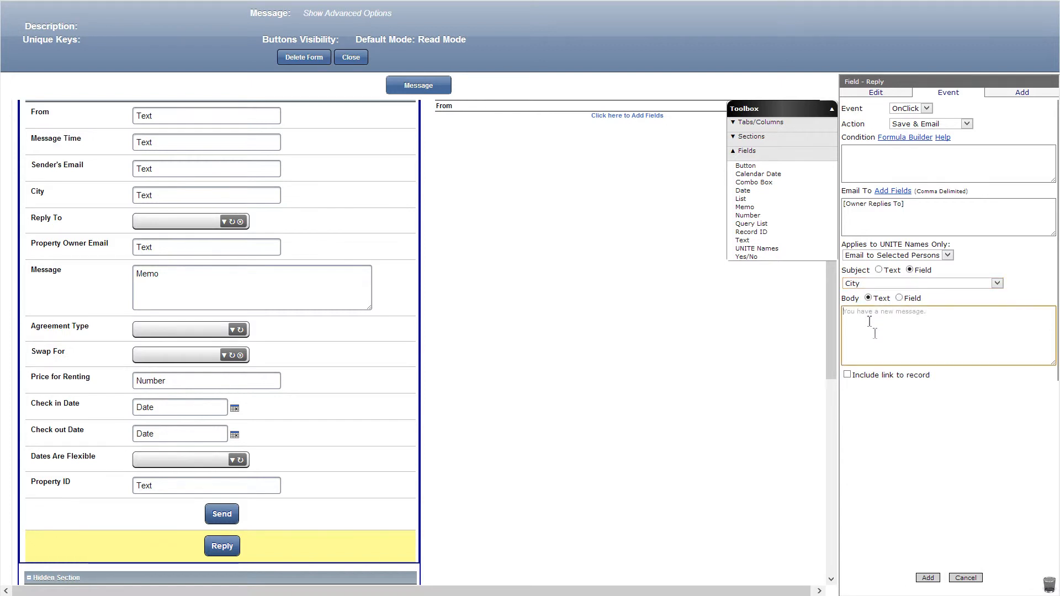
{"action": "left_click", "coordinate": [847, 375]}
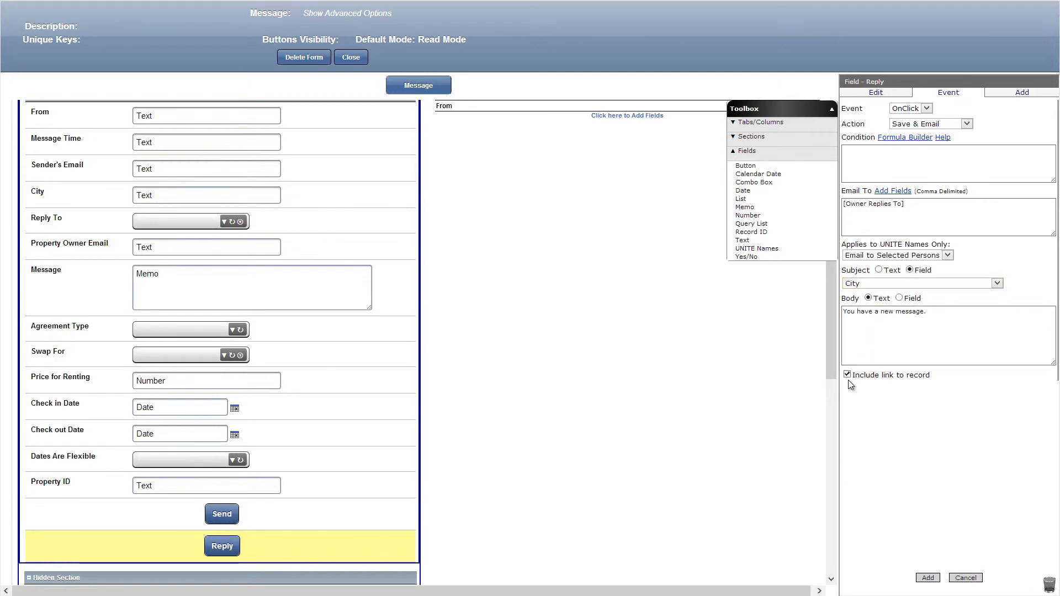
{"action": "left_click", "coordinate": [927, 578]}
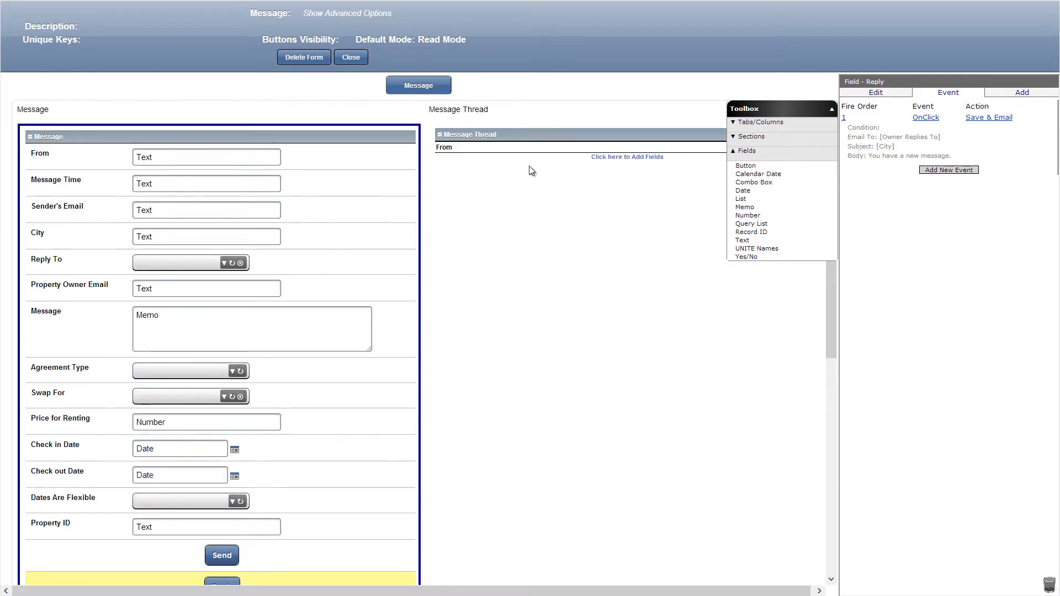
Make the Message Thread section criteria based, replacing its From column with Message, Message Time and Sender's Email, the last with display order 3.
{"action": "left_click", "coordinate": [511, 140]}
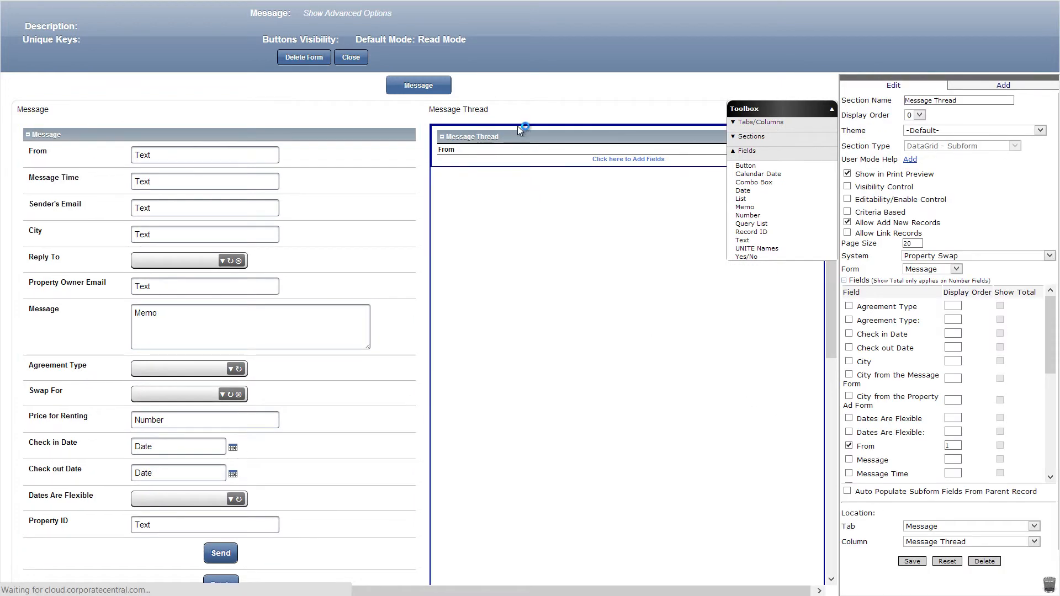
{"action": "left_click", "coordinate": [847, 220]}
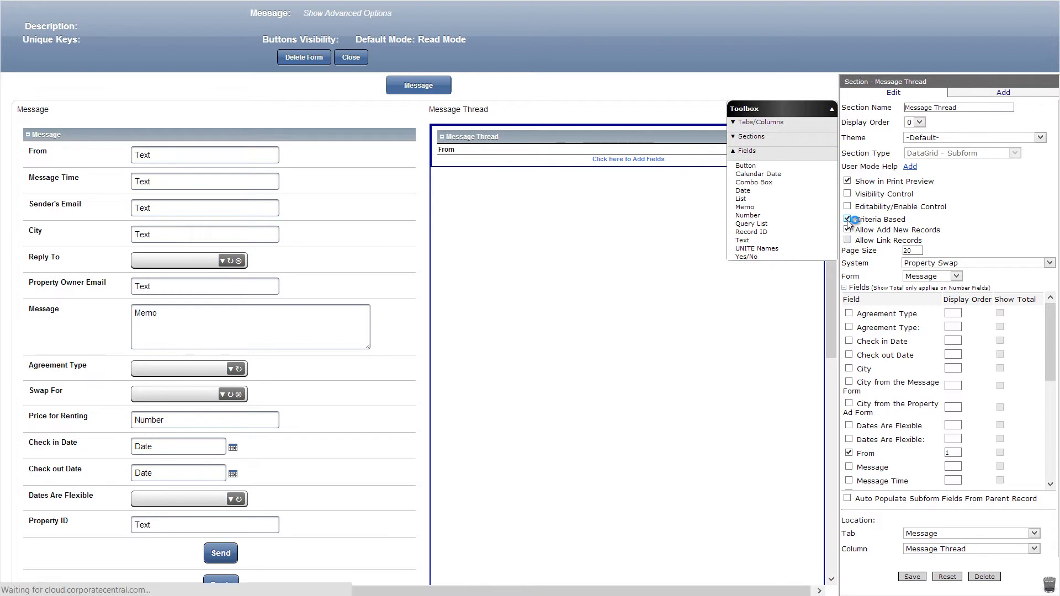
{"action": "scroll", "coordinate": [856, 342], "scroll_direction": "down", "scroll_amount": 3}
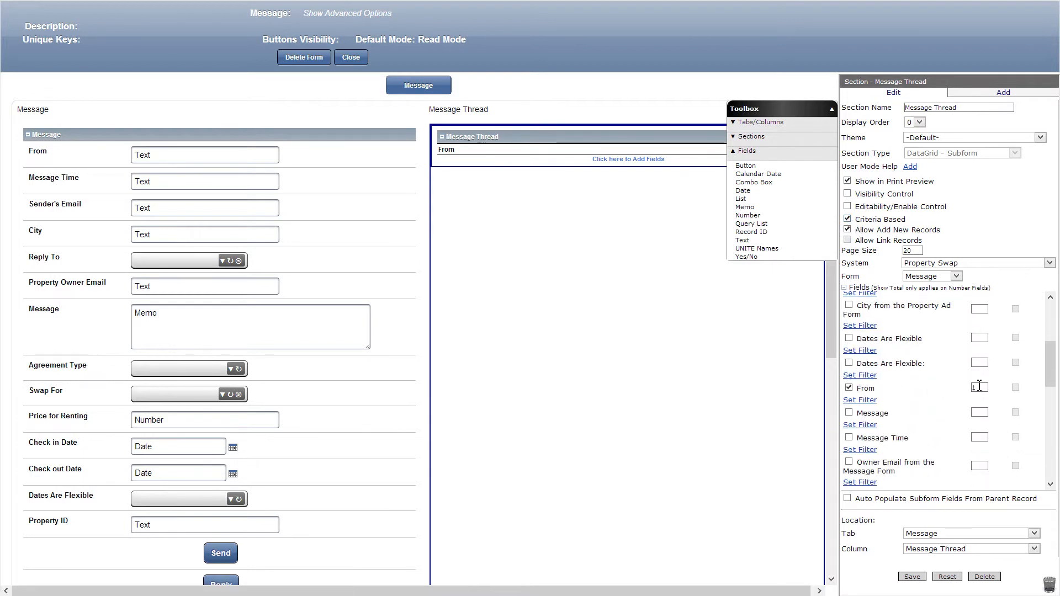
{"action": "left_click", "coordinate": [849, 388]}
{"action": "scroll", "coordinate": [853, 407], "scroll_direction": "down", "scroll_amount": 3}
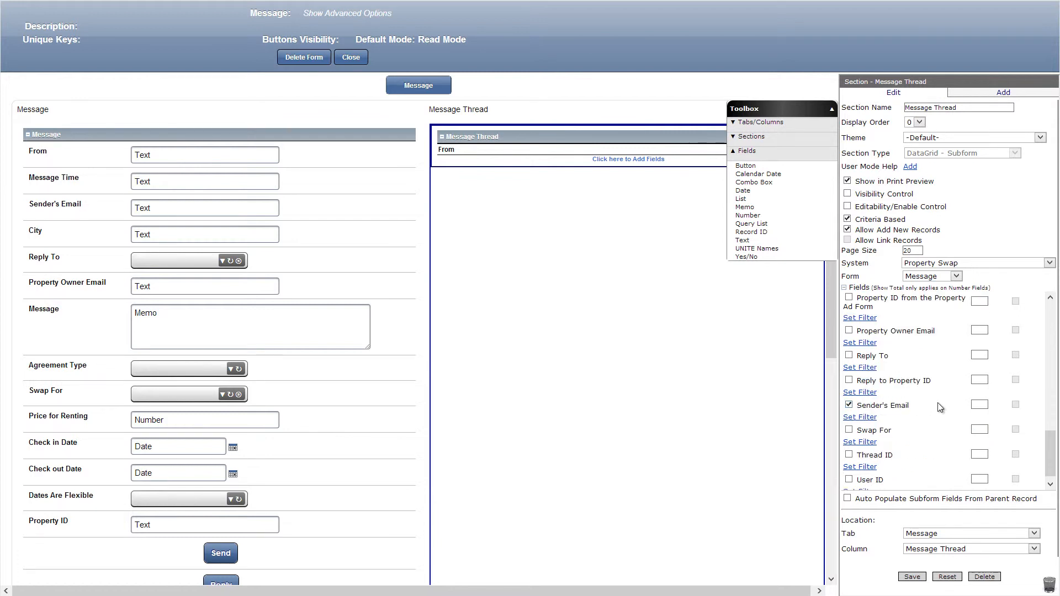
{"action": "scroll", "coordinate": [892, 446], "scroll_direction": "down", "scroll_amount": 1}
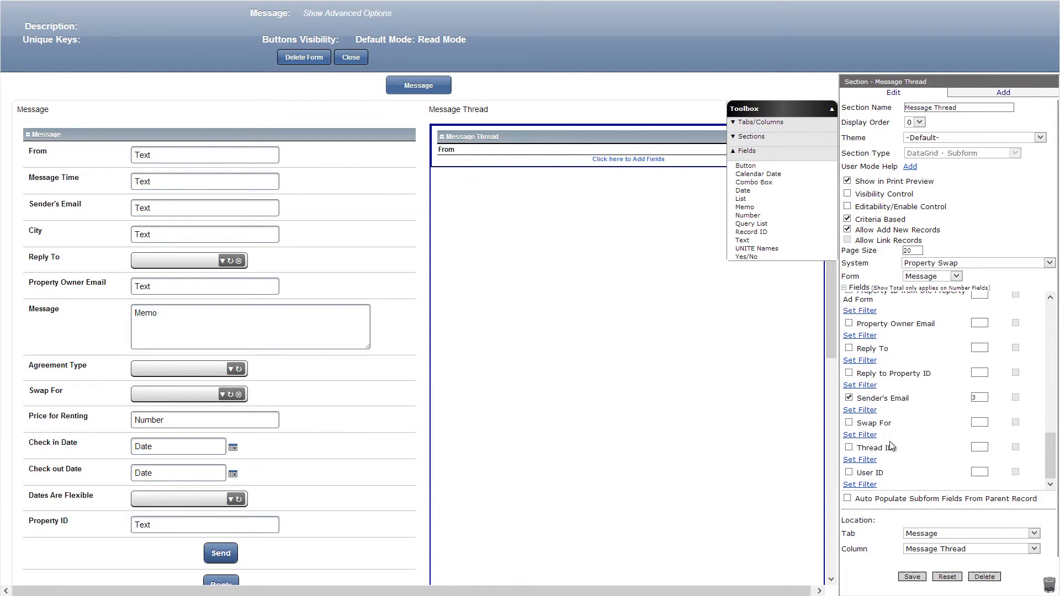
Filter the Message Thread subform so Thread ID = Thread ID, and save the section.
{"action": "left_click", "coordinate": [861, 460]}
{"action": "left_click", "coordinate": [888, 476]}
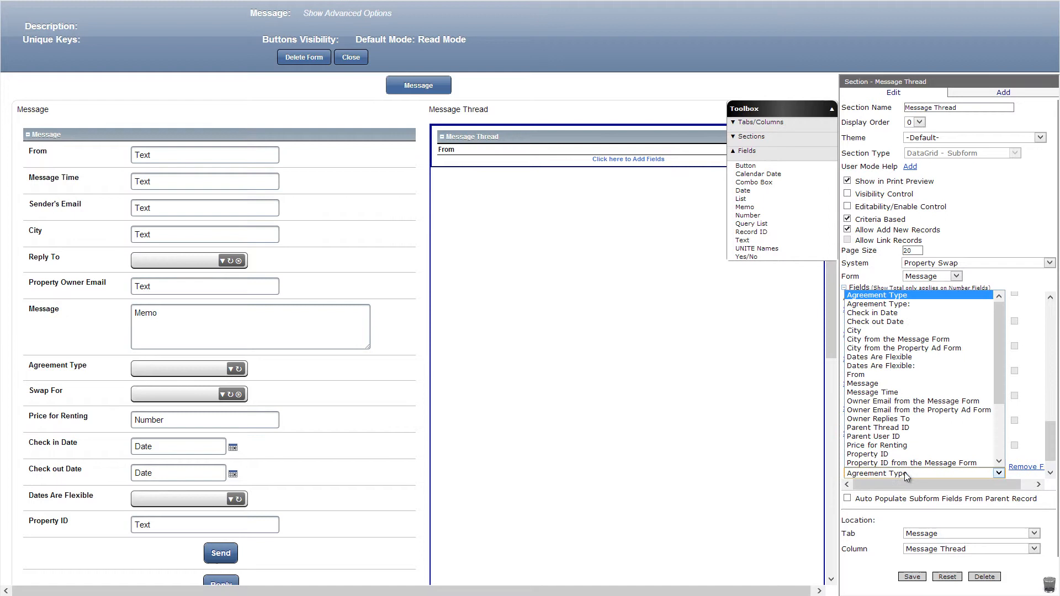
{"action": "left_click", "coordinate": [878, 437]}
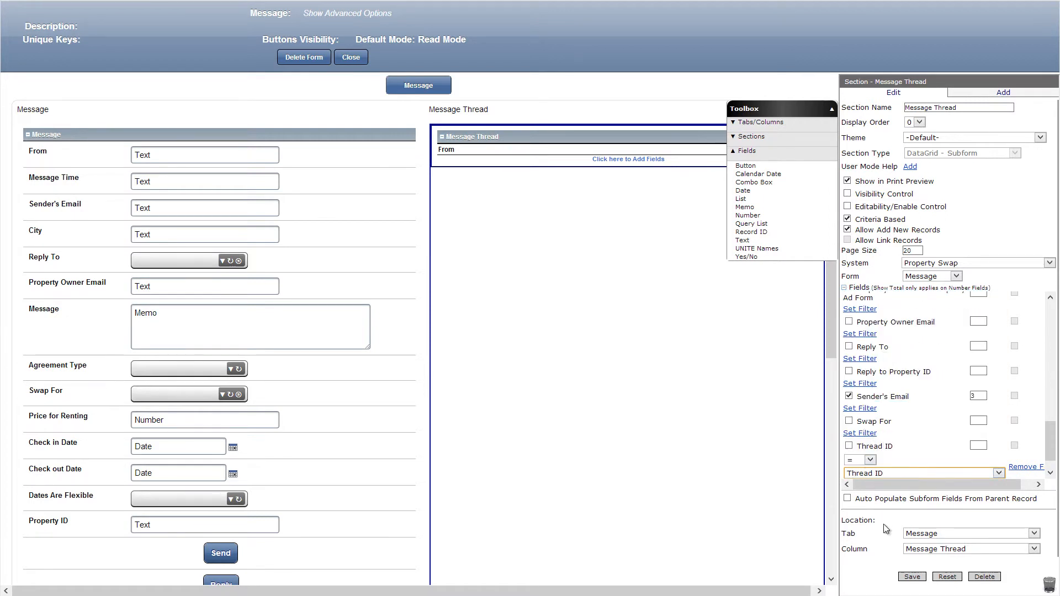
{"action": "left_click", "coordinate": [912, 577]}
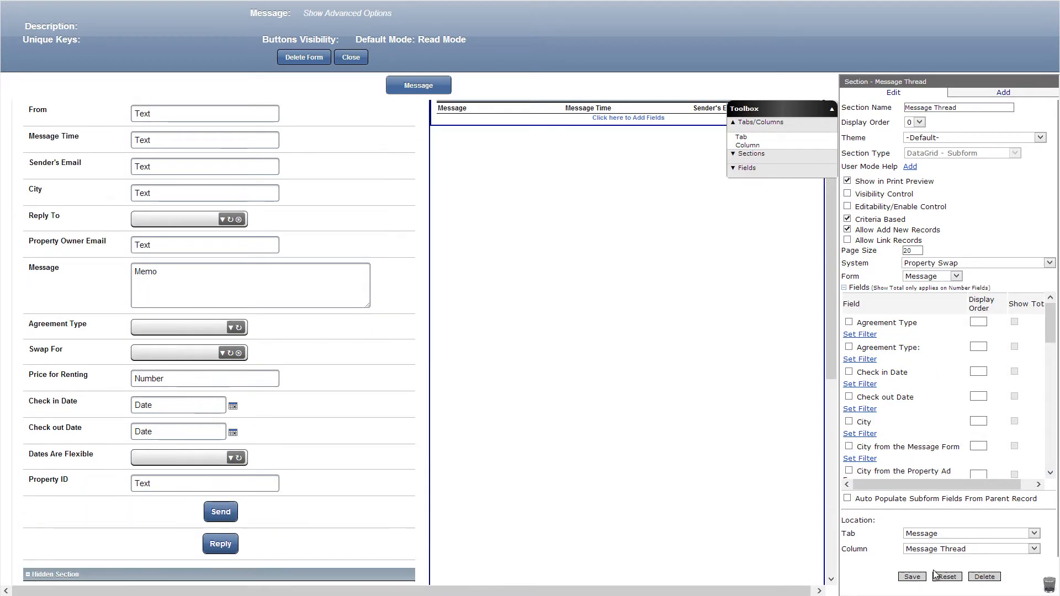
Place a criteria-based DataGrid - Subform section named Quick Property Look above the Hidden Section, based on the Property Ad form.
{"action": "left_click", "coordinate": [741, 155]}
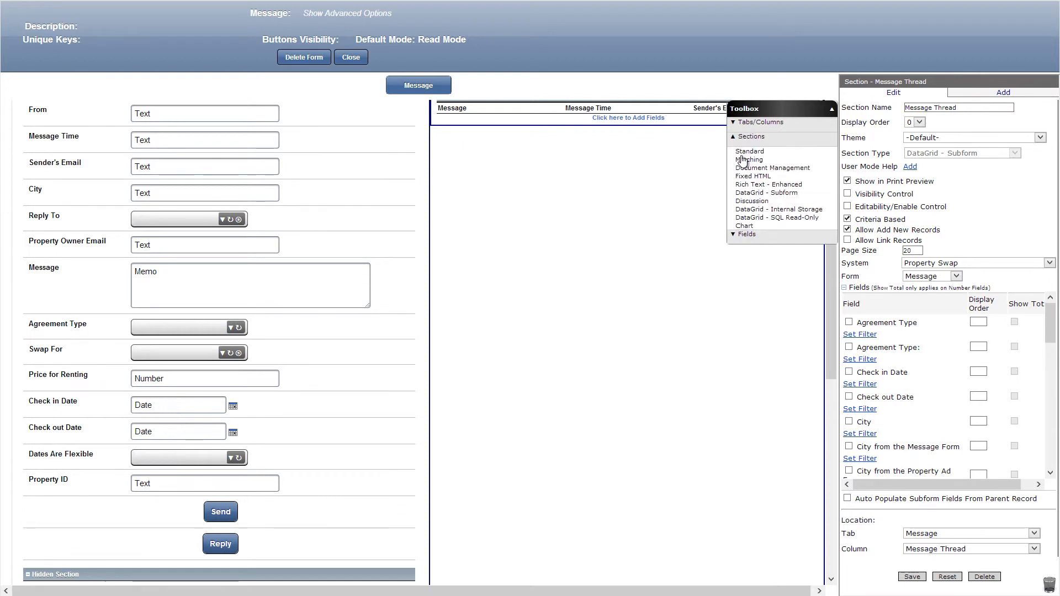
{"action": "left_click_drag", "start_coordinate": [755, 193], "coordinate": [342, 572]}
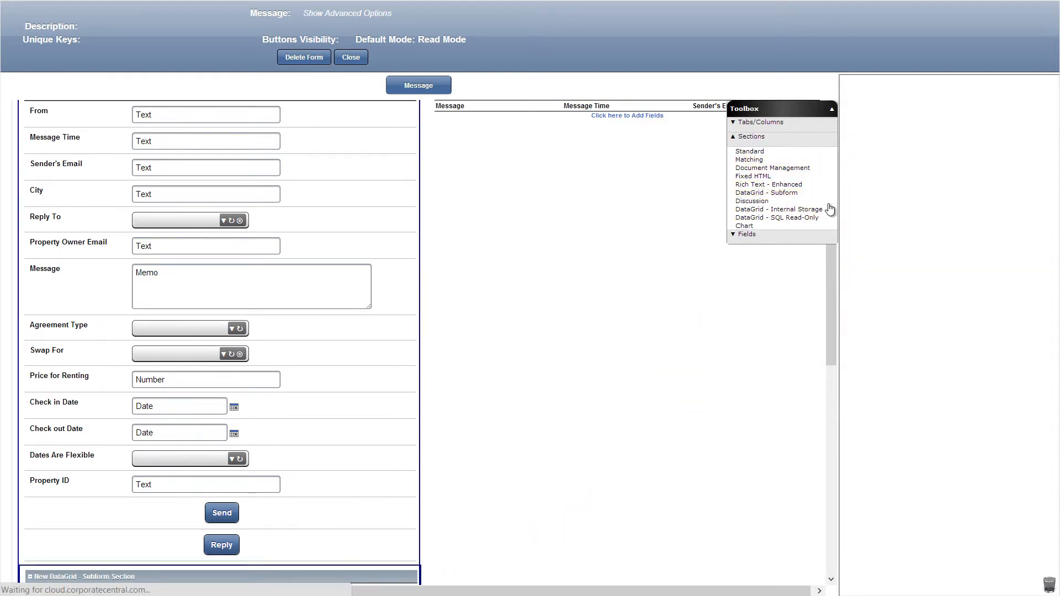
{"action": "type", "text": "Quick Property Look"}
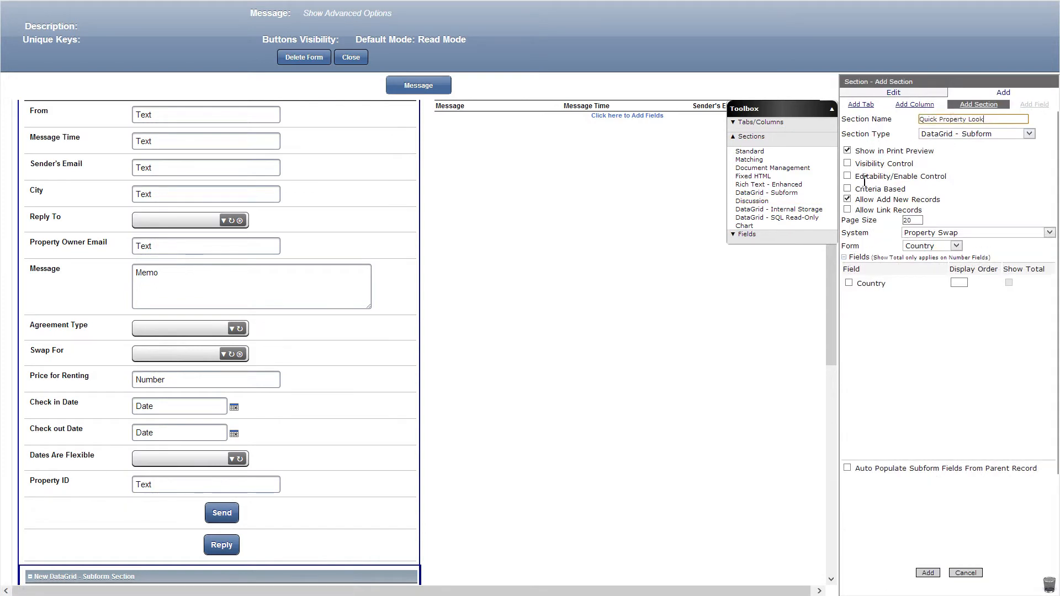
{"action": "left_click", "coordinate": [849, 193]}
{"action": "left_click", "coordinate": [938, 245]}
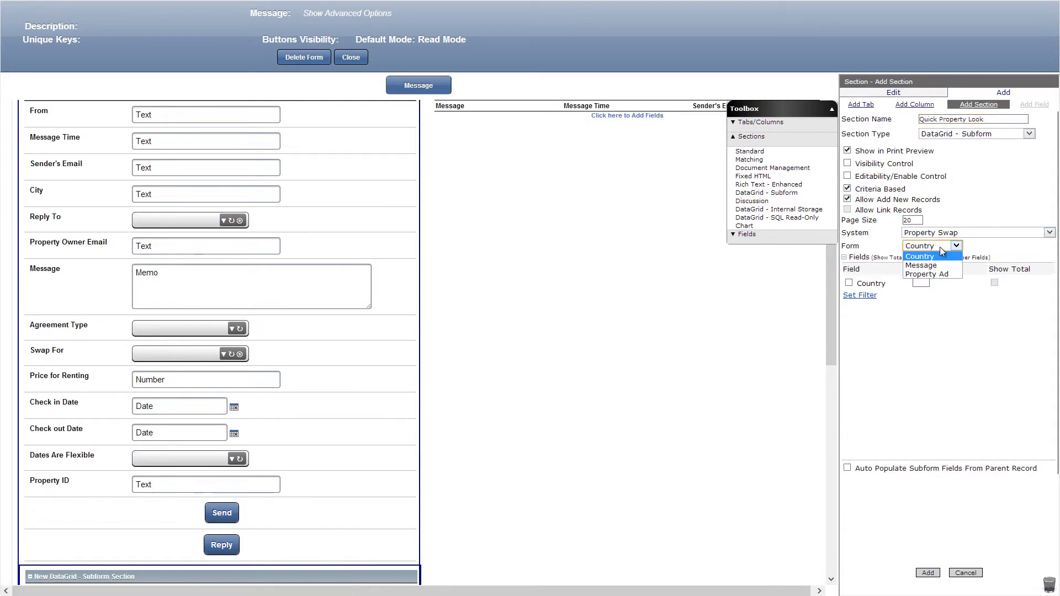
{"action": "left_click", "coordinate": [933, 274]}
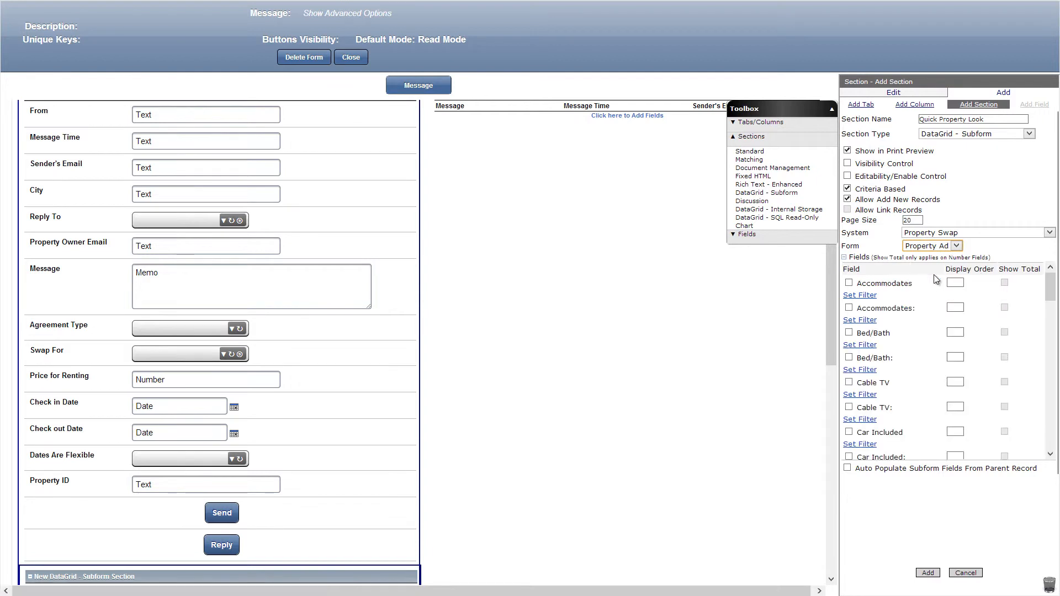
Include Property Address with display order 1 and Property ID, filter by Property ID = Property ID, and add the Quick Property Look section.
{"action": "scroll", "coordinate": [869, 331], "scroll_direction": "down", "scroll_amount": 5}
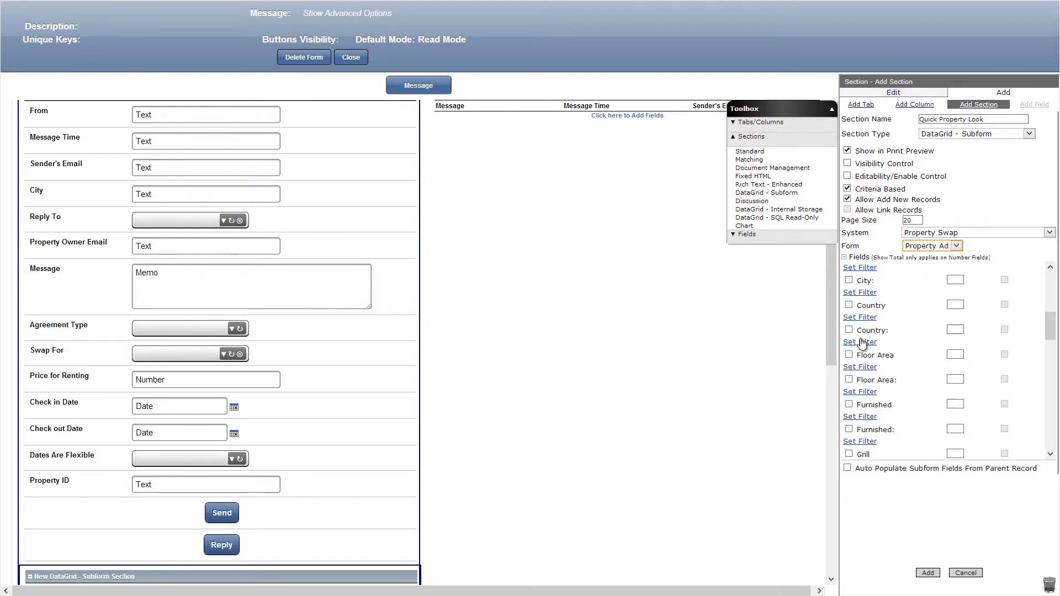
{"action": "scroll", "coordinate": [861, 345], "scroll_direction": "down", "scroll_amount": 10}
{"action": "left_click", "coordinate": [849, 399]}
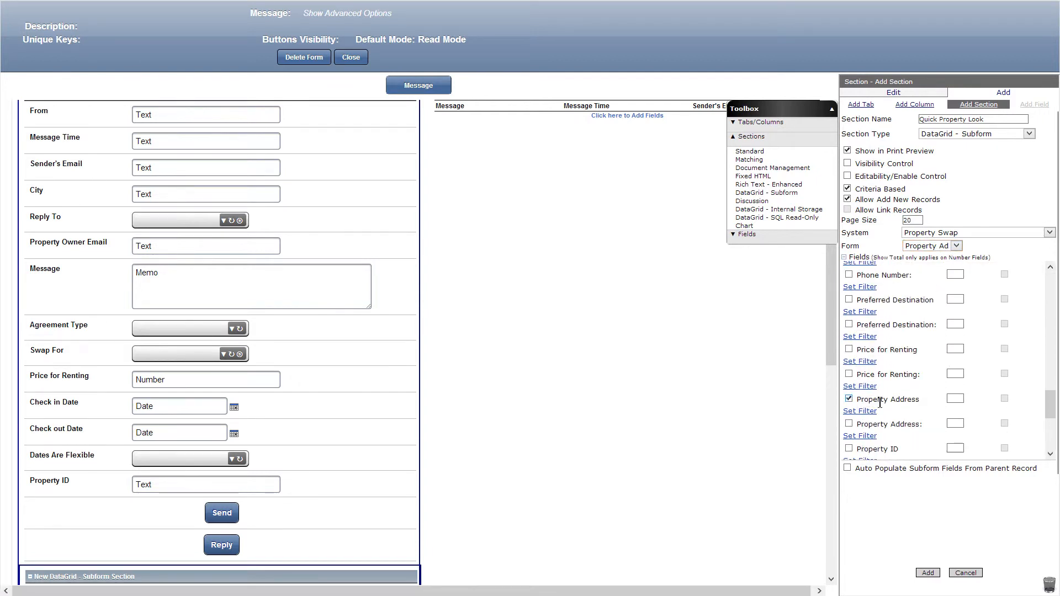
{"action": "scroll", "coordinate": [956, 399], "scroll_direction": "down", "scroll_amount": 2}
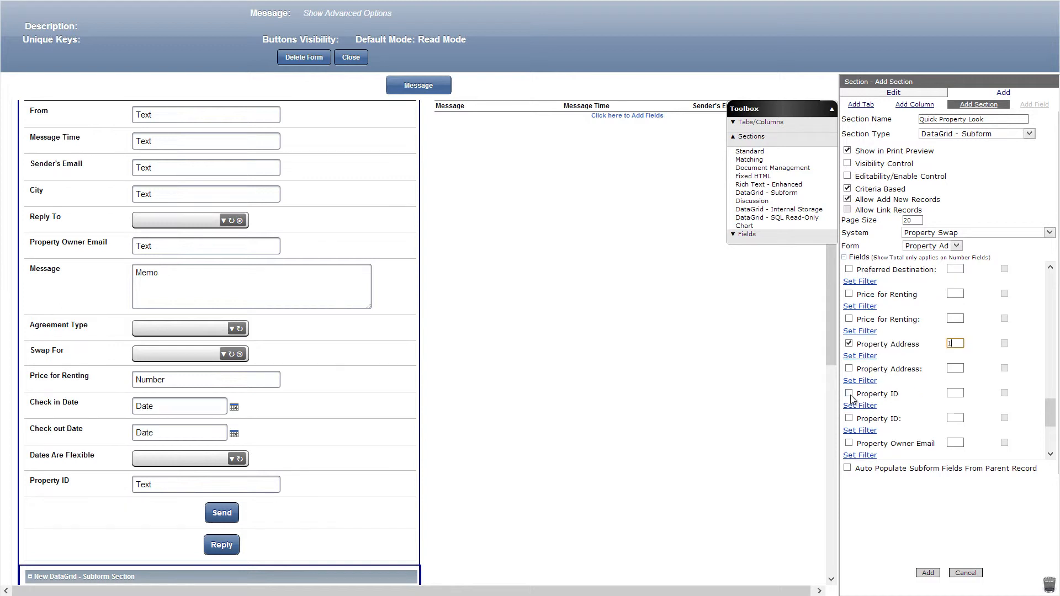
{"action": "left_click", "coordinate": [849, 393]}
{"action": "left_click", "coordinate": [875, 405]}
{"action": "left_click", "coordinate": [882, 421]}
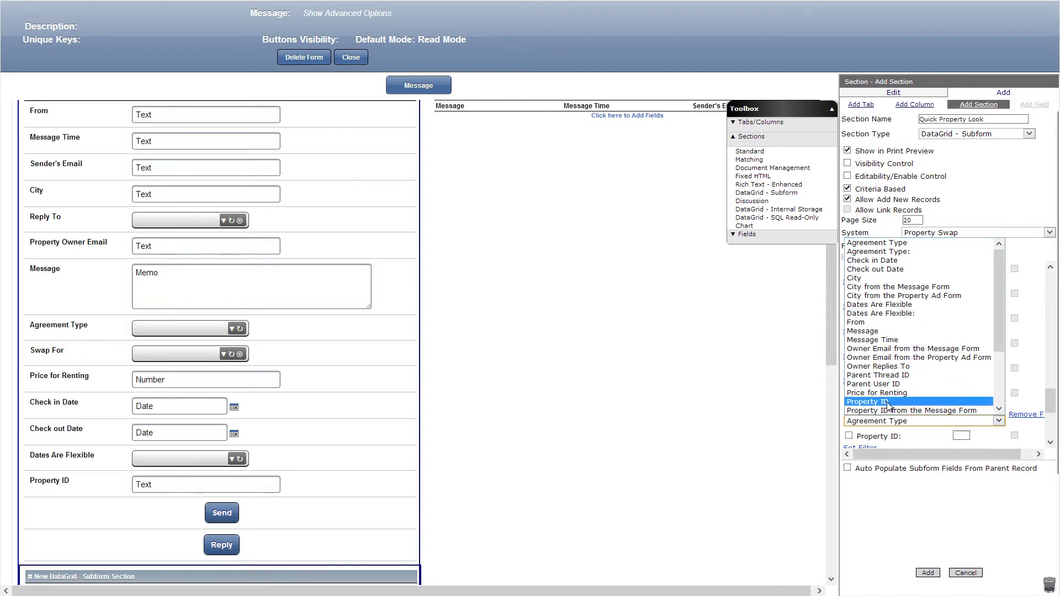
{"action": "left_click", "coordinate": [887, 402]}
{"action": "left_click", "coordinate": [929, 573]}
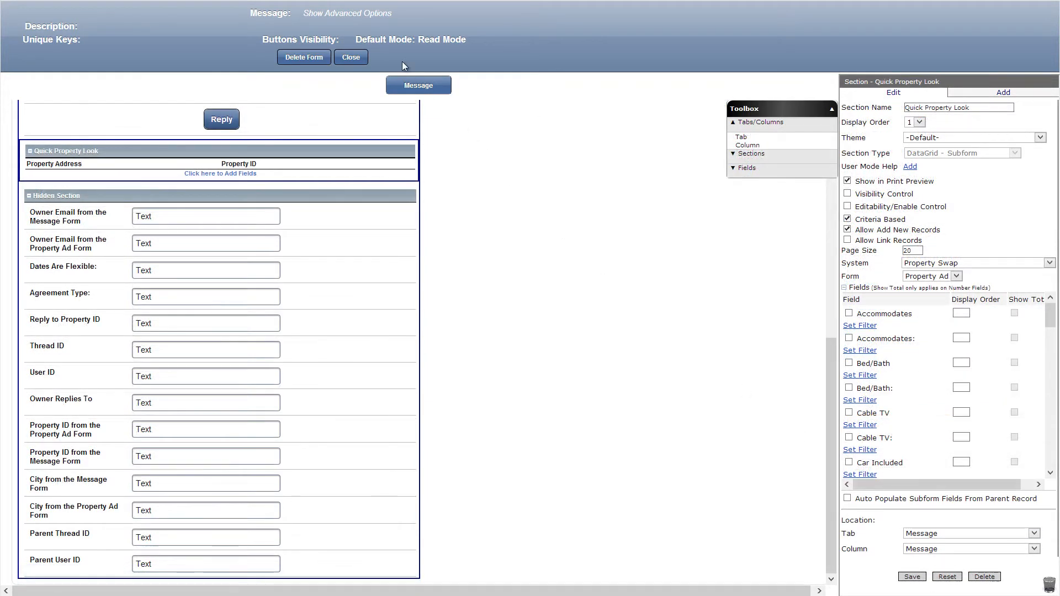
Set the Edit button's visibility formula to getLogonUserEmail()==[Property Owner Email] and the Save button's visibility to false, saving both.
{"action": "left_click", "coordinate": [354, 13]}
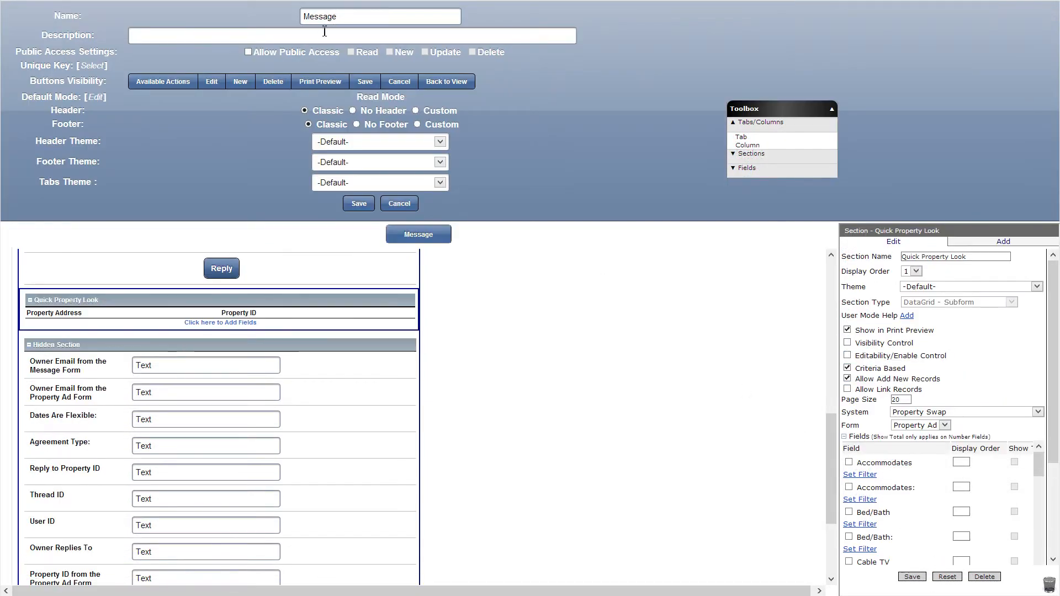
{"action": "left_click", "coordinate": [212, 88]}
{"action": "left_click", "coordinate": [848, 247]}
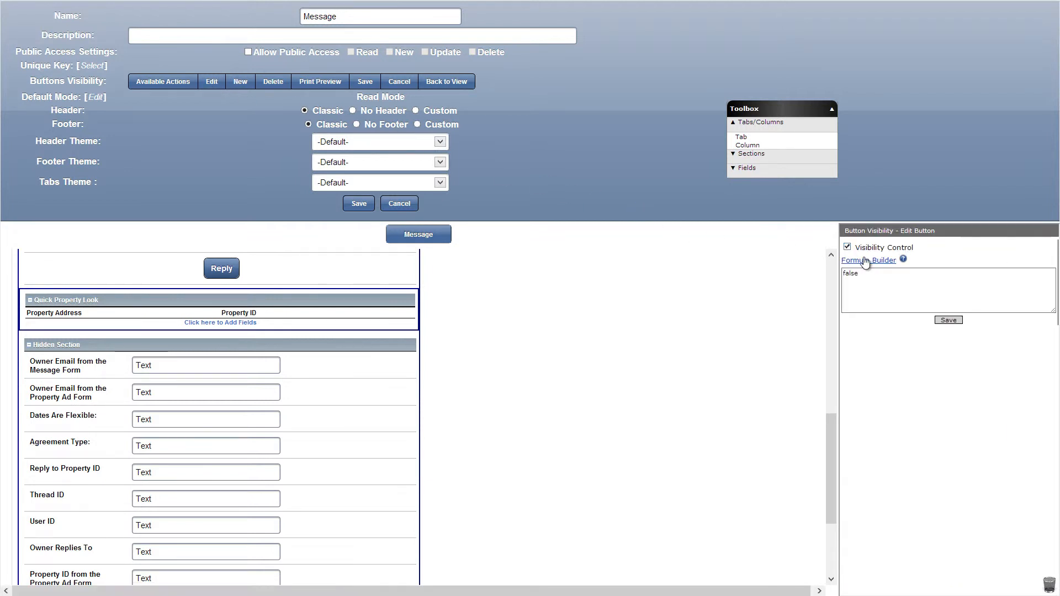
{"action": "left_click", "coordinate": [858, 274]}
{"action": "left_click", "coordinate": [867, 260]}
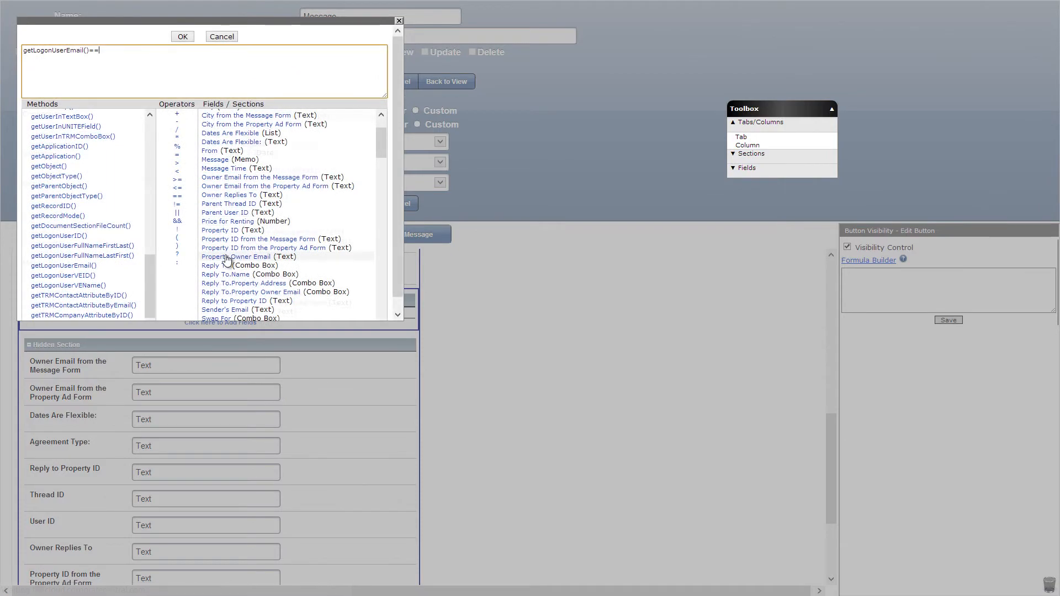
{"action": "left_click", "coordinate": [226, 257]}
{"action": "left_click", "coordinate": [182, 36]}
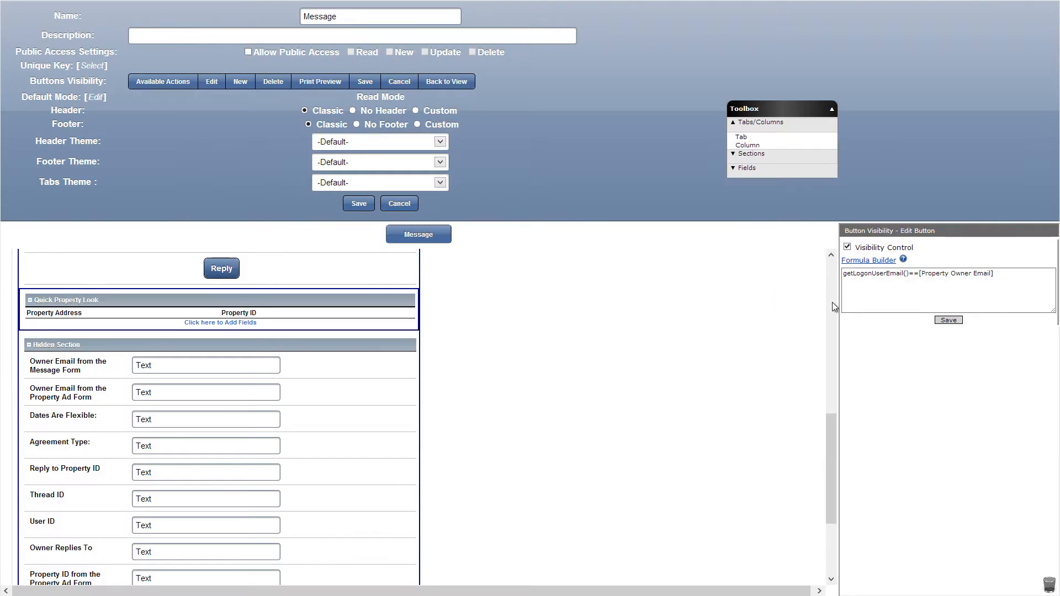
{"action": "left_click", "coordinate": [948, 321]}
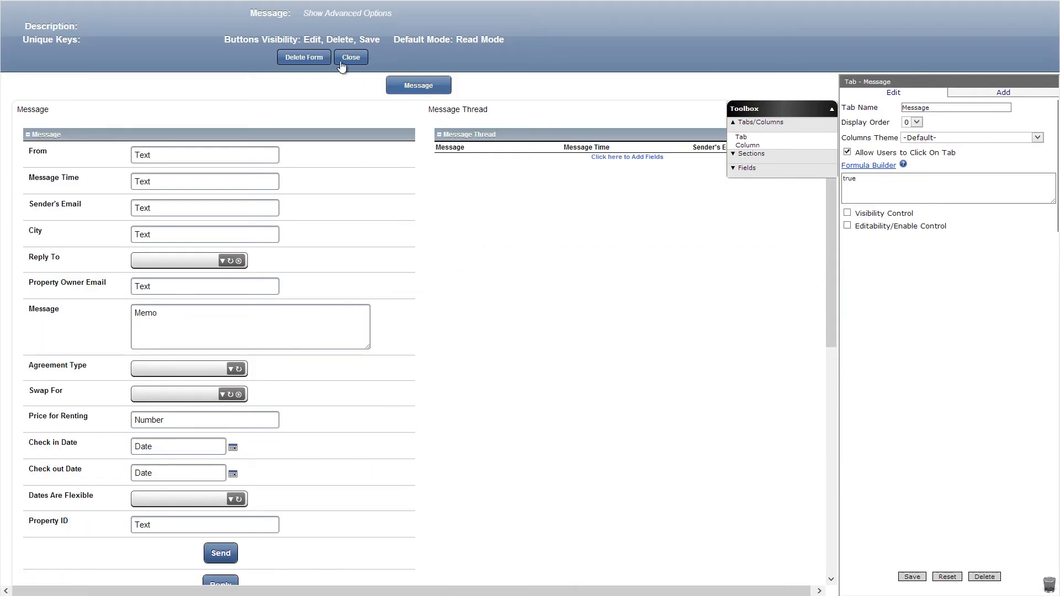
Close the Message form and make the Message section under Contact the Owner in the Property Ad form criteria based.
{"action": "left_click", "coordinate": [342, 61]}
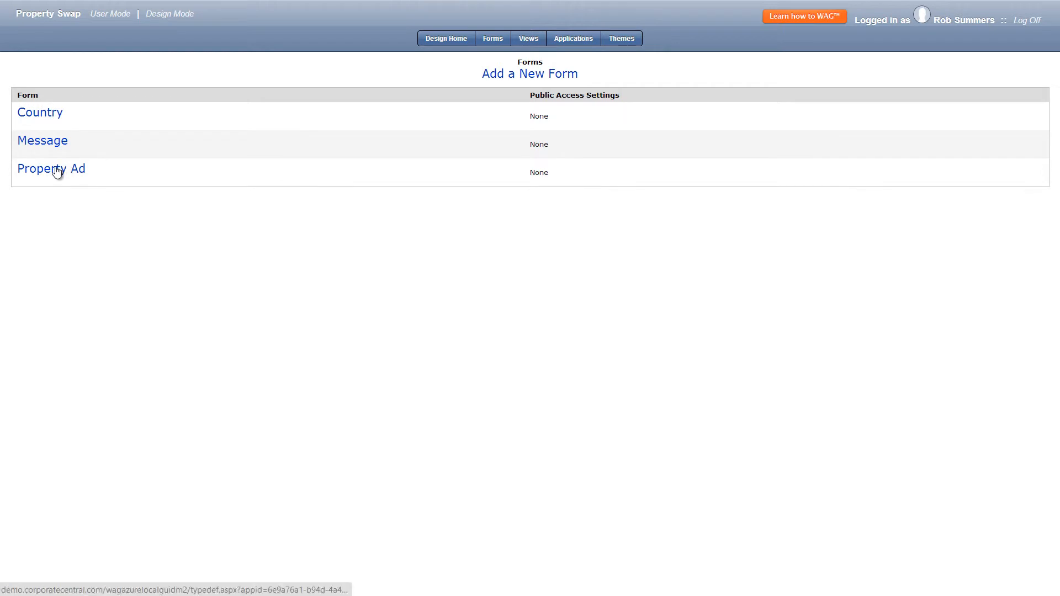
{"action": "left_click", "coordinate": [58, 170]}
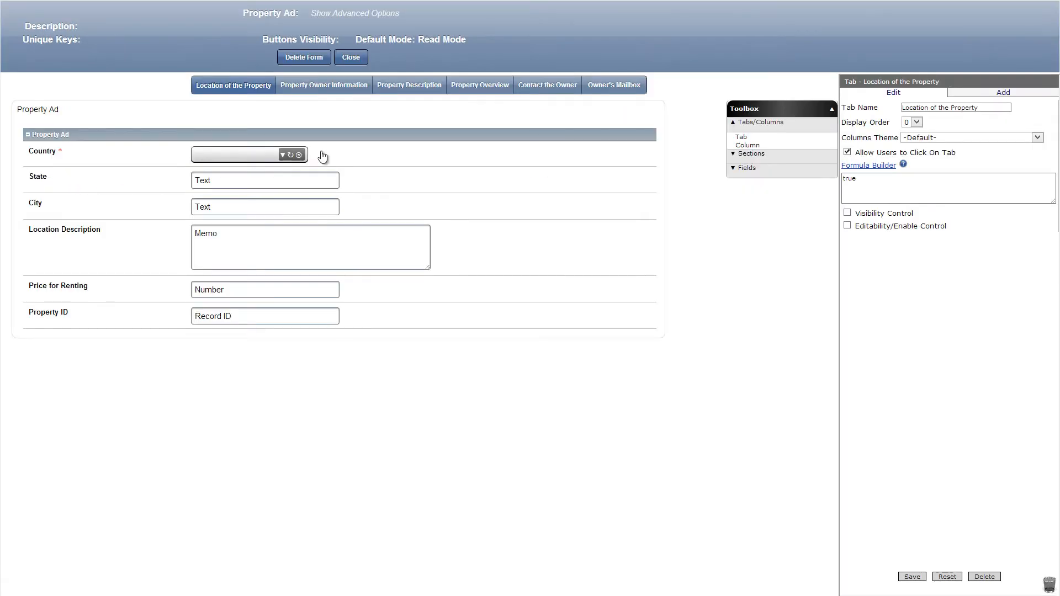
{"action": "left_click", "coordinate": [554, 90]}
{"action": "left_click", "coordinate": [492, 141]}
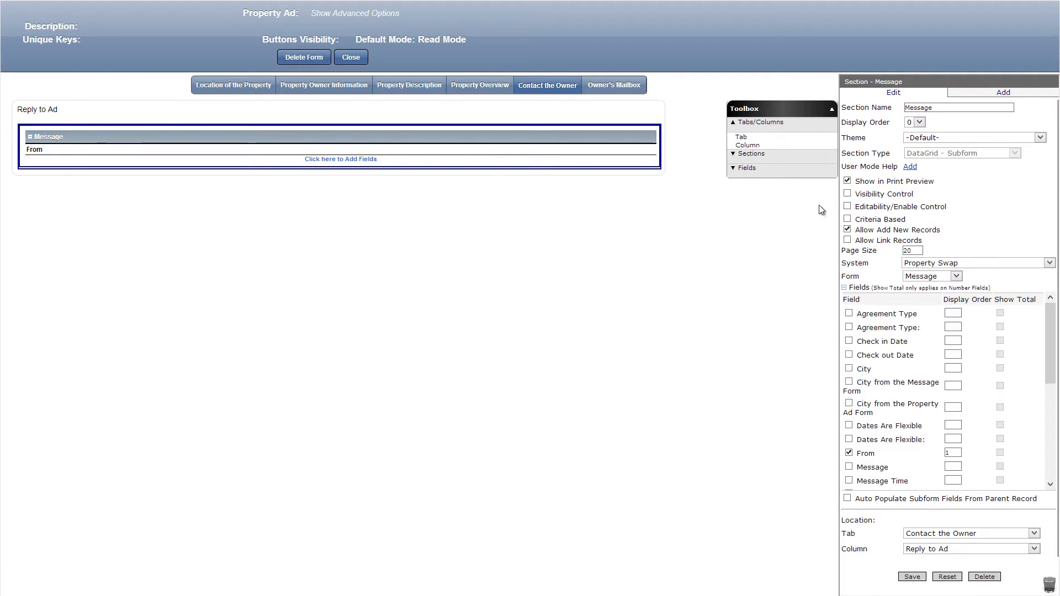
{"action": "left_click", "coordinate": [846, 218]}
Add Message, Message Time and Sender's Email columns after From in the Message section, giving Sender's Email display order 4.
{"action": "scroll", "coordinate": [849, 338], "scroll_direction": "down", "scroll_amount": 2}
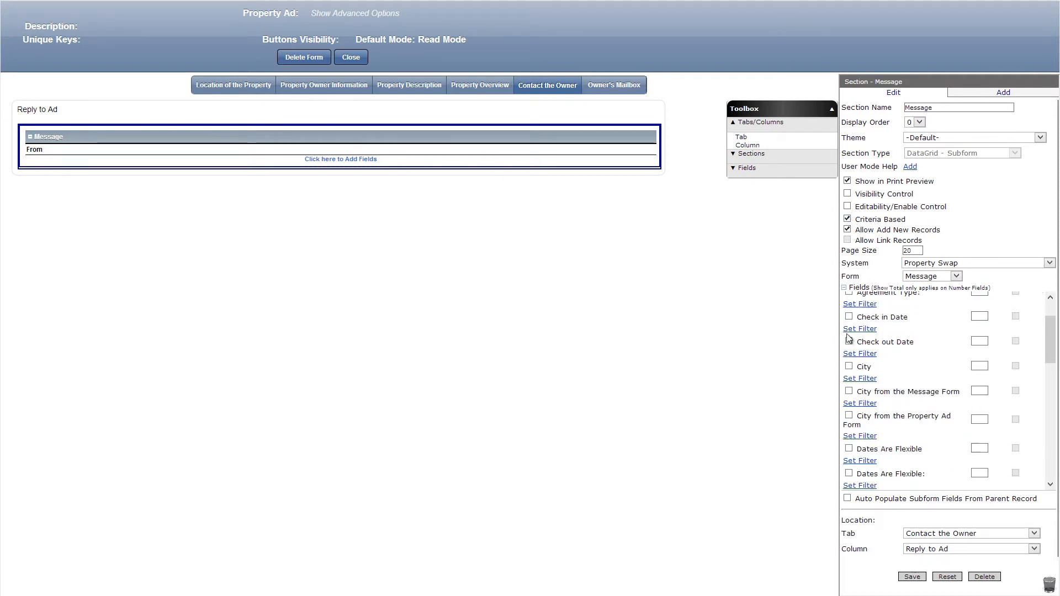
{"action": "scroll", "coordinate": [848, 337], "scroll_direction": "down", "scroll_amount": 2}
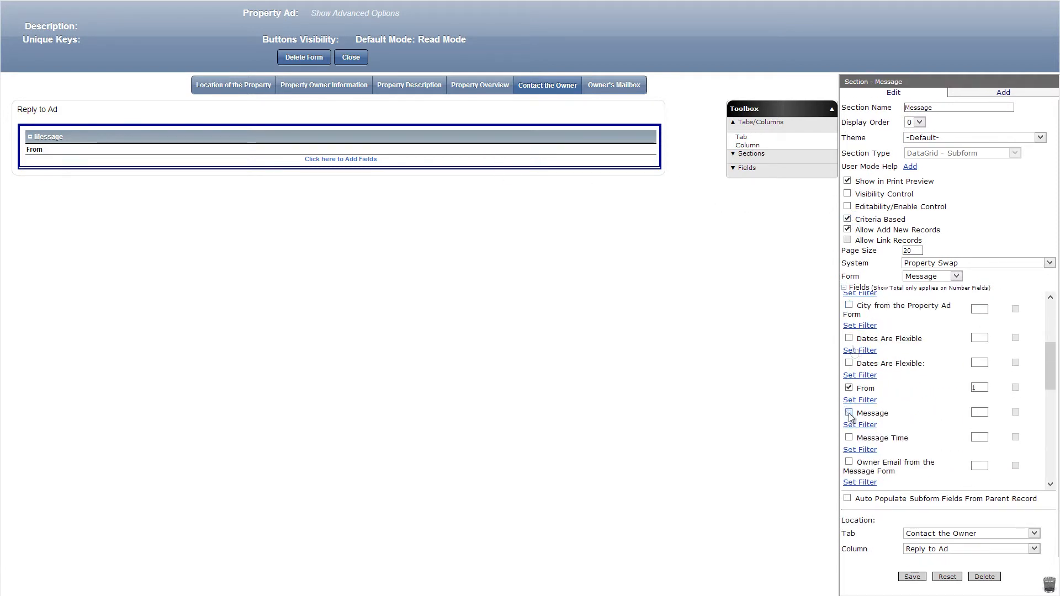
{"action": "left_click", "coordinate": [849, 414]}
{"action": "left_click", "coordinate": [978, 412]}
{"action": "scroll", "coordinate": [861, 436], "scroll_direction": "down", "scroll_amount": 3}
{"action": "left_click", "coordinate": [849, 422]}
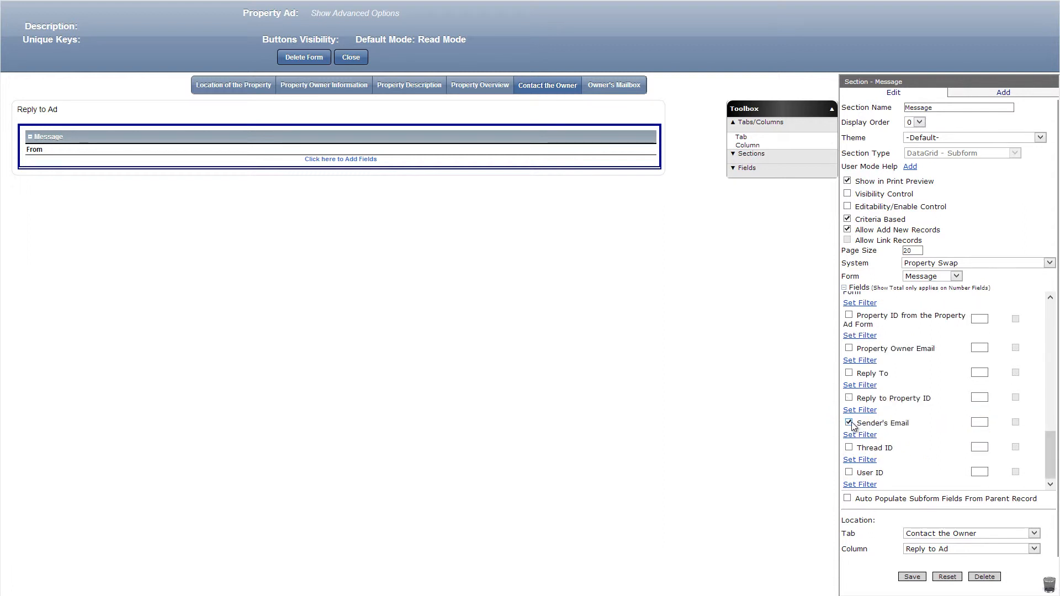
{"action": "left_click", "coordinate": [979, 423]}
{"action": "type", "text": "4"}
Add Property ID with display order 5, filter the Message section so Property ID = Property ID, and save it.
{"action": "scroll", "coordinate": [868, 332], "scroll_direction": "up", "scroll_amount": 1}
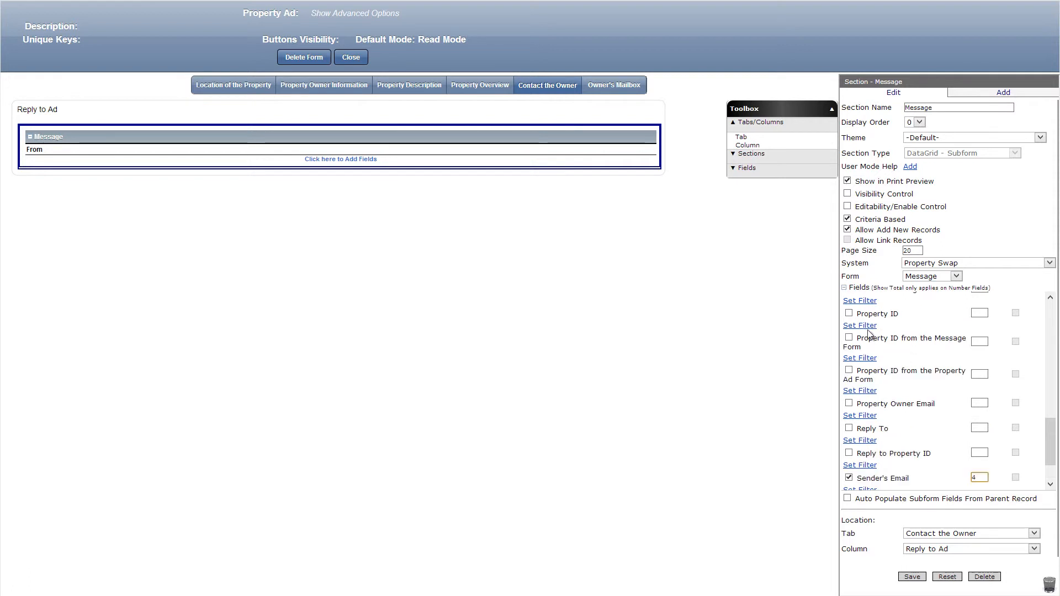
{"action": "left_click", "coordinate": [849, 313]}
{"action": "left_click", "coordinate": [874, 326]}
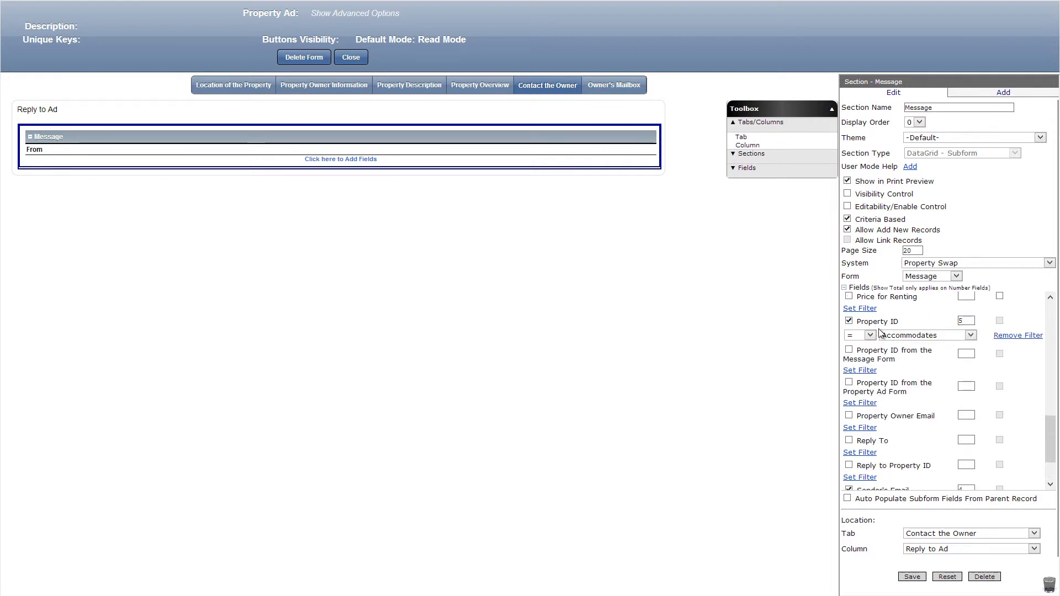
{"action": "left_click", "coordinate": [894, 335]}
{"action": "scroll", "coordinate": [927, 424], "scroll_direction": "down", "scroll_amount": 3}
{"action": "scroll", "coordinate": [926, 431], "scroll_direction": "down", "scroll_amount": 2}
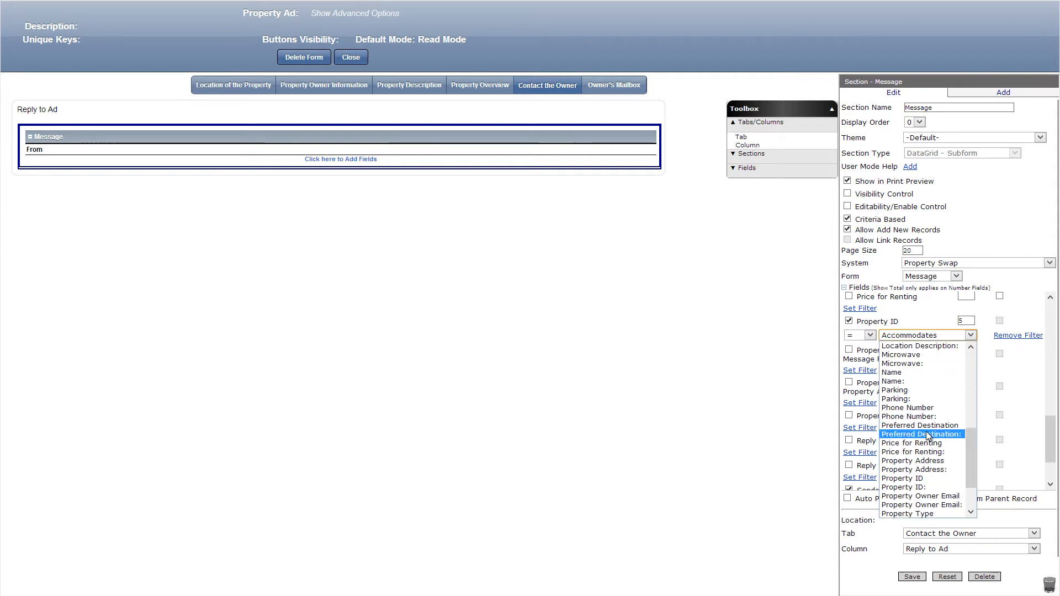
{"action": "left_click", "coordinate": [927, 474]}
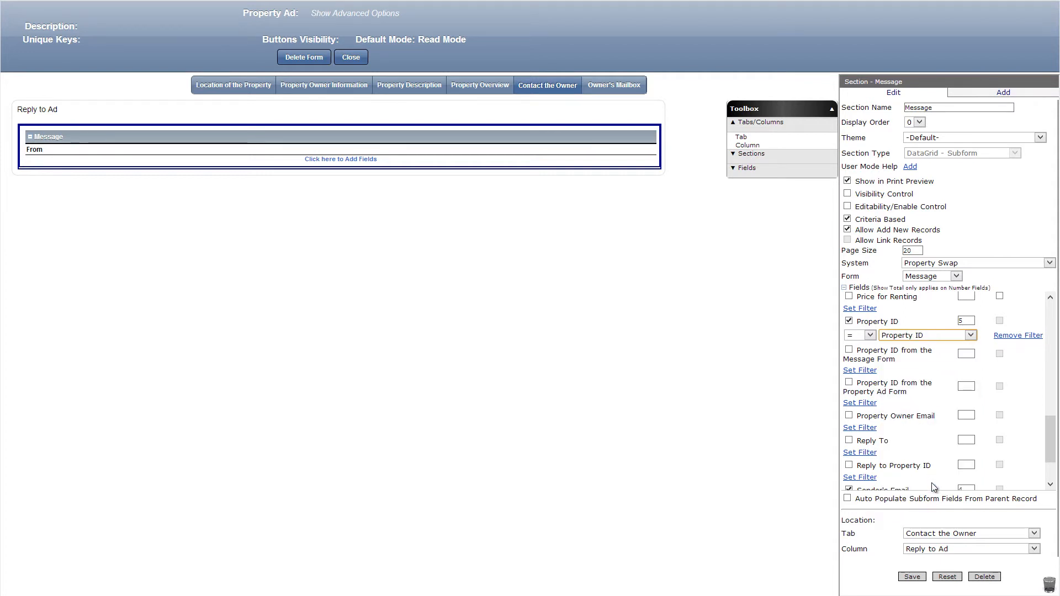
{"action": "left_click", "coordinate": [912, 576]}
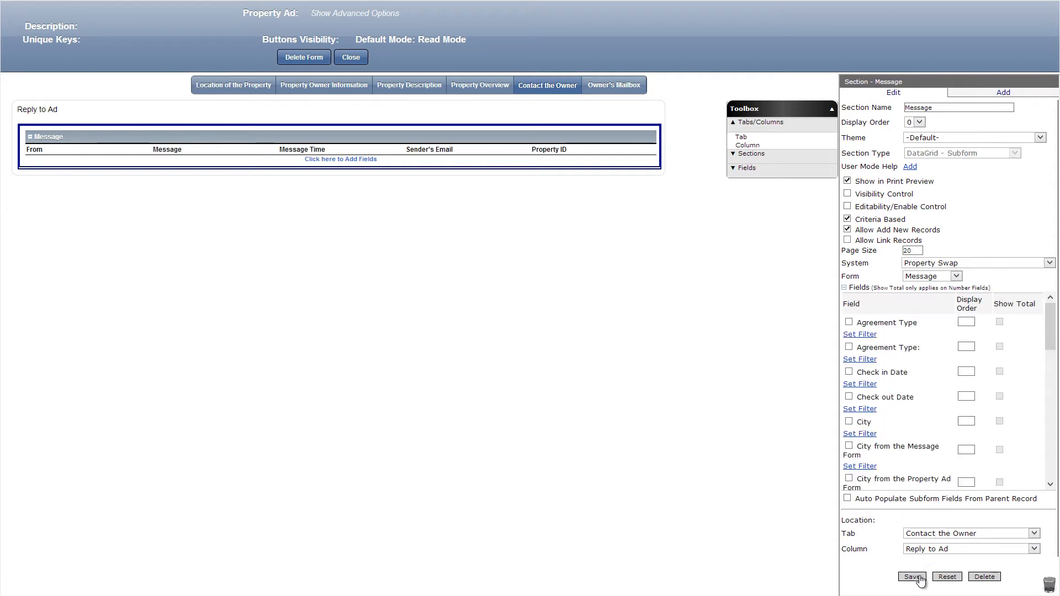
Make the Owner's Mailbox Messages section criteria based, disallow adding new records, and include Message with display order 2 and Message Time.
{"action": "left_click", "coordinate": [606, 87]}
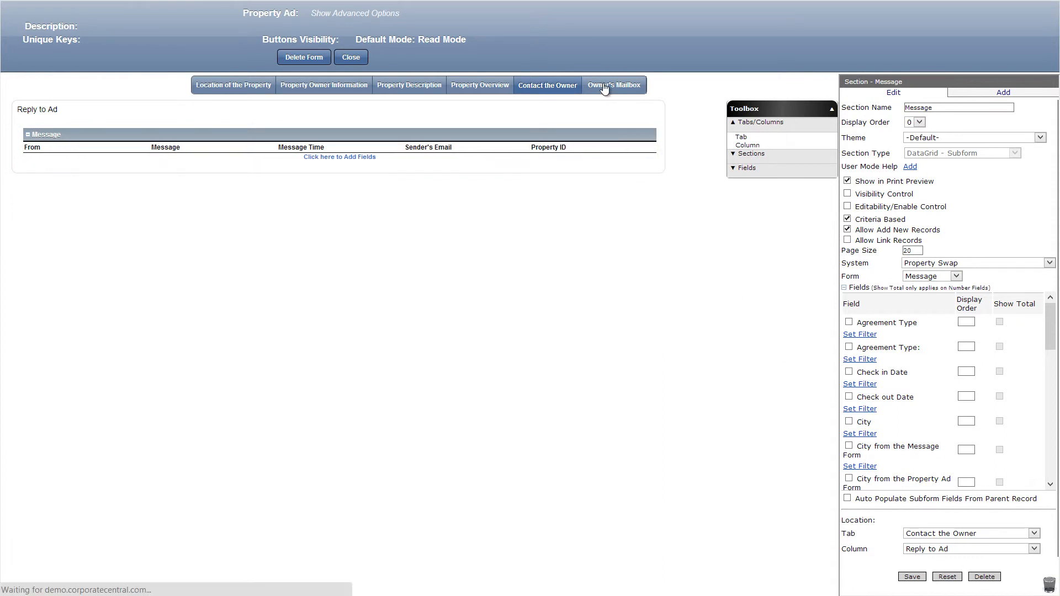
{"action": "left_click", "coordinate": [417, 130]}
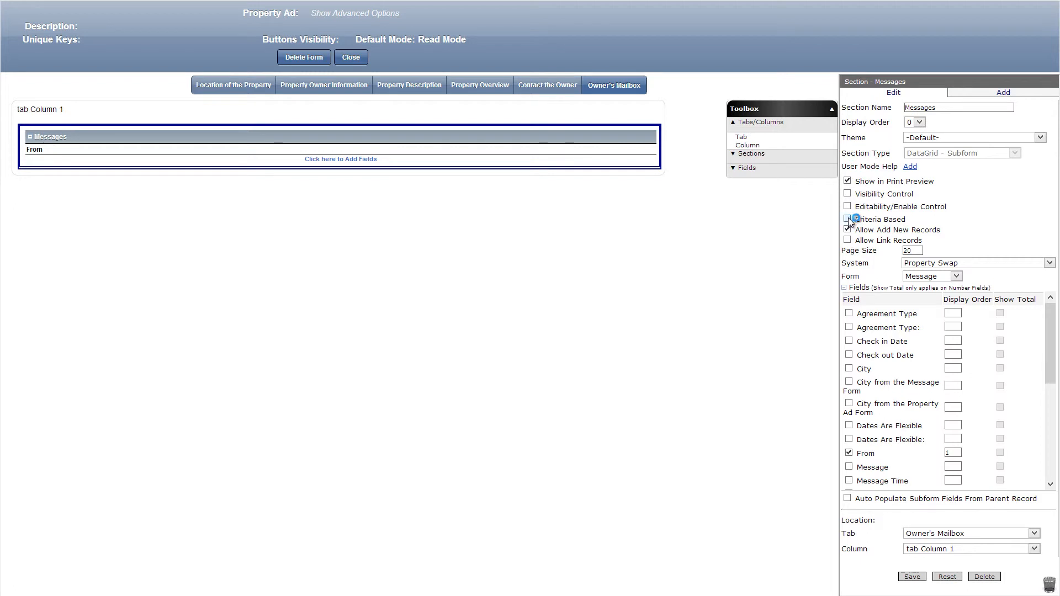
{"action": "left_click", "coordinate": [849, 221]}
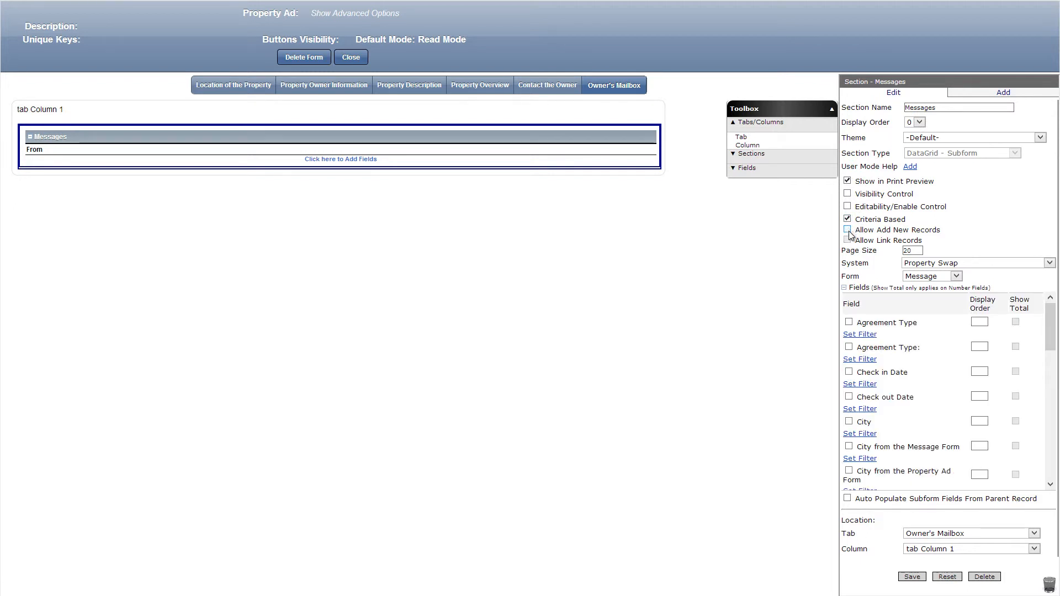
{"action": "scroll", "coordinate": [852, 350], "scroll_direction": "down", "scroll_amount": 3}
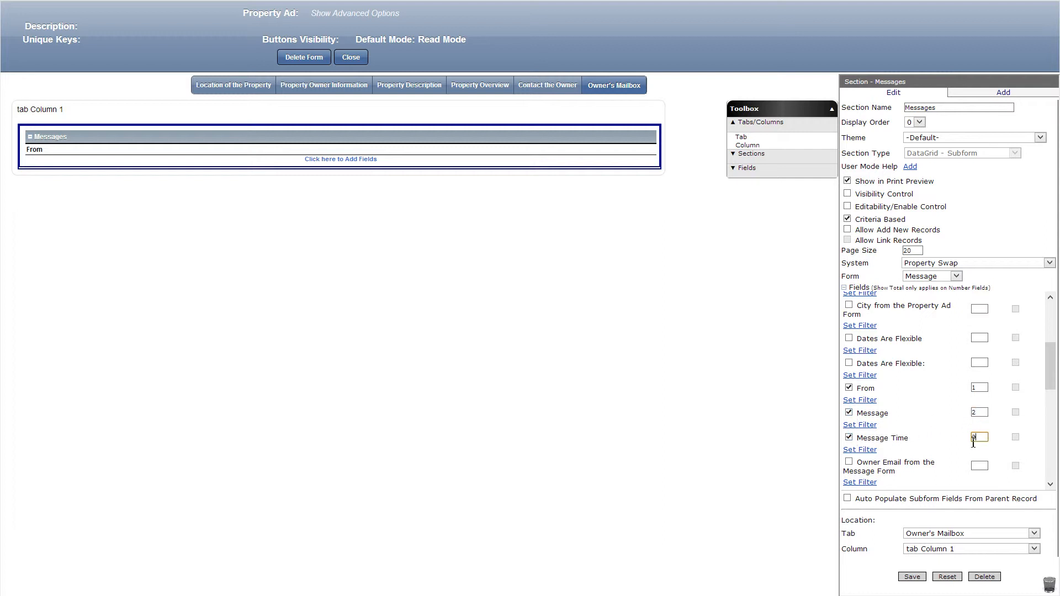
Include Property ID with display order 4 in the Owner's Mailbox Messages section and filter it so Property ID = Property ID.
{"action": "scroll", "coordinate": [864, 454], "scroll_direction": "down", "scroll_amount": 5}
{"action": "left_click", "coordinate": [848, 461]}
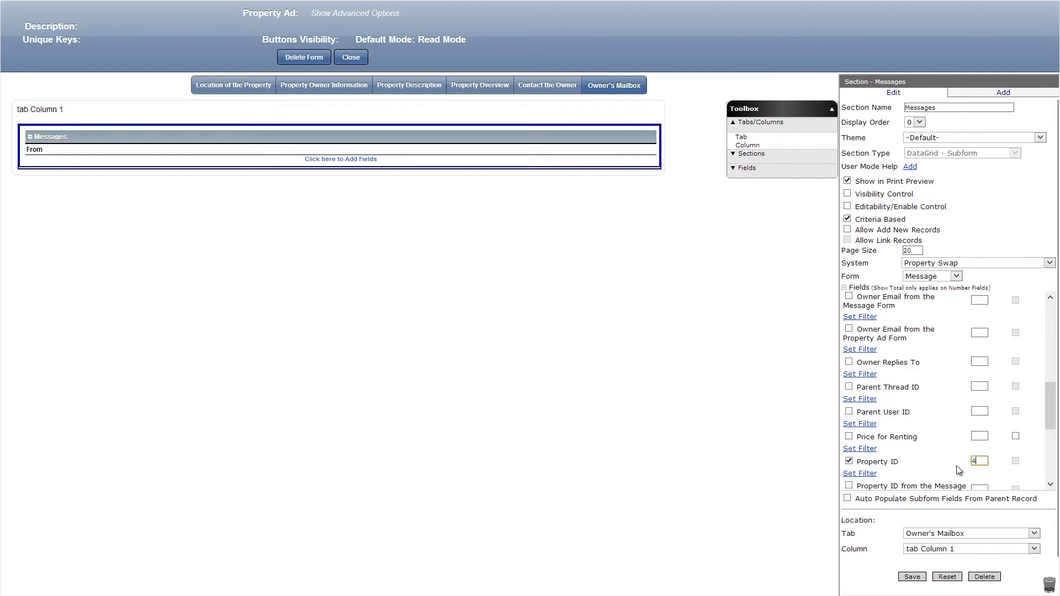
{"action": "left_click", "coordinate": [871, 475]}
{"action": "left_click", "coordinate": [905, 483]}
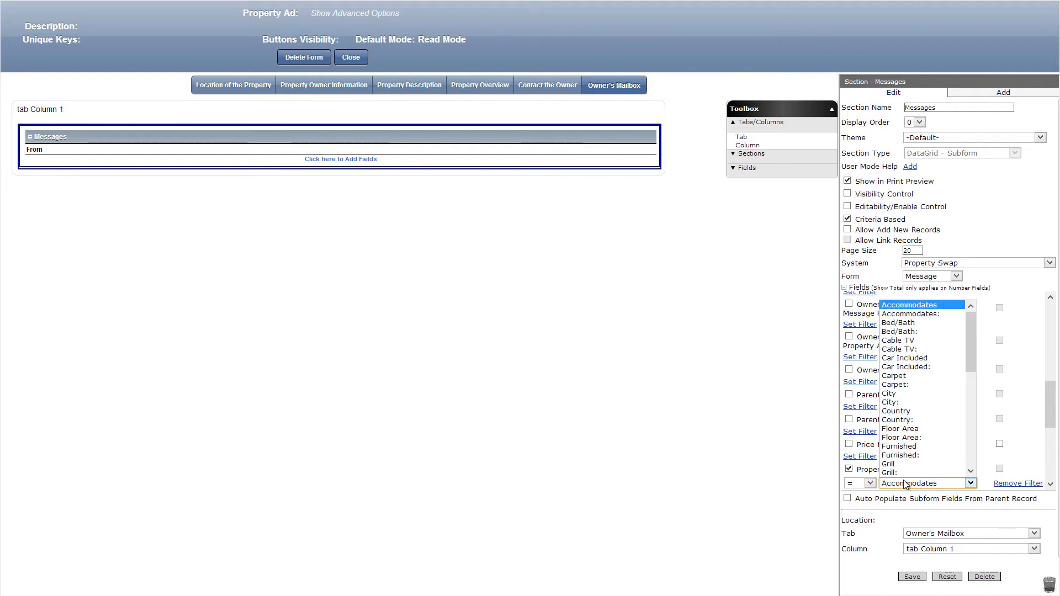
{"action": "scroll", "coordinate": [903, 474], "scroll_direction": "down", "scroll_amount": 5}
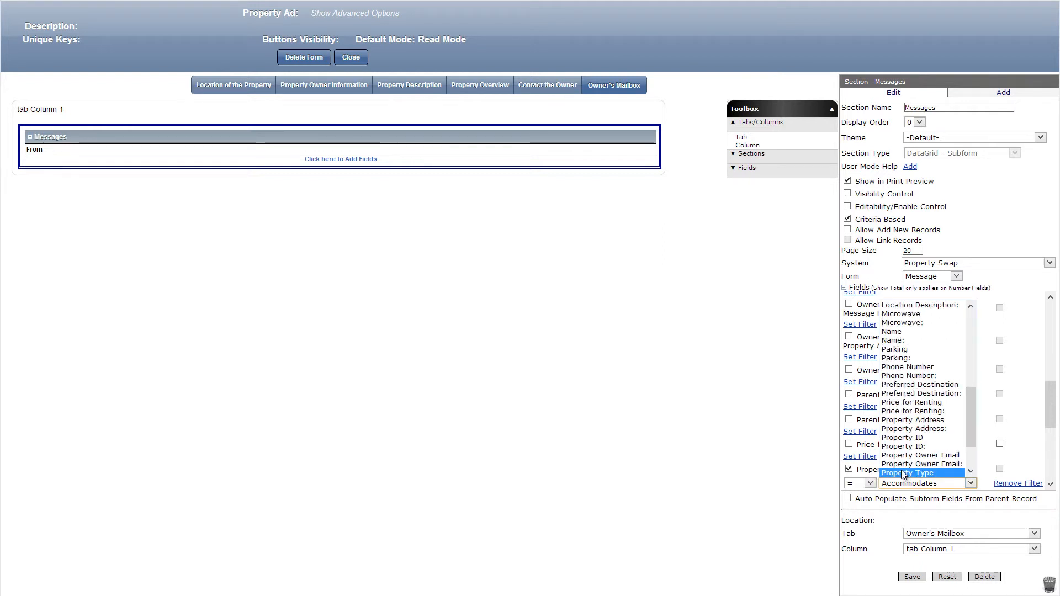
{"action": "left_click", "coordinate": [906, 439]}
Include Property Owner Email with display order 5 in the Messages section and filter it to equal Property Owner Email.
{"action": "scroll", "coordinate": [906, 442], "scroll_direction": "down", "scroll_amount": 3}
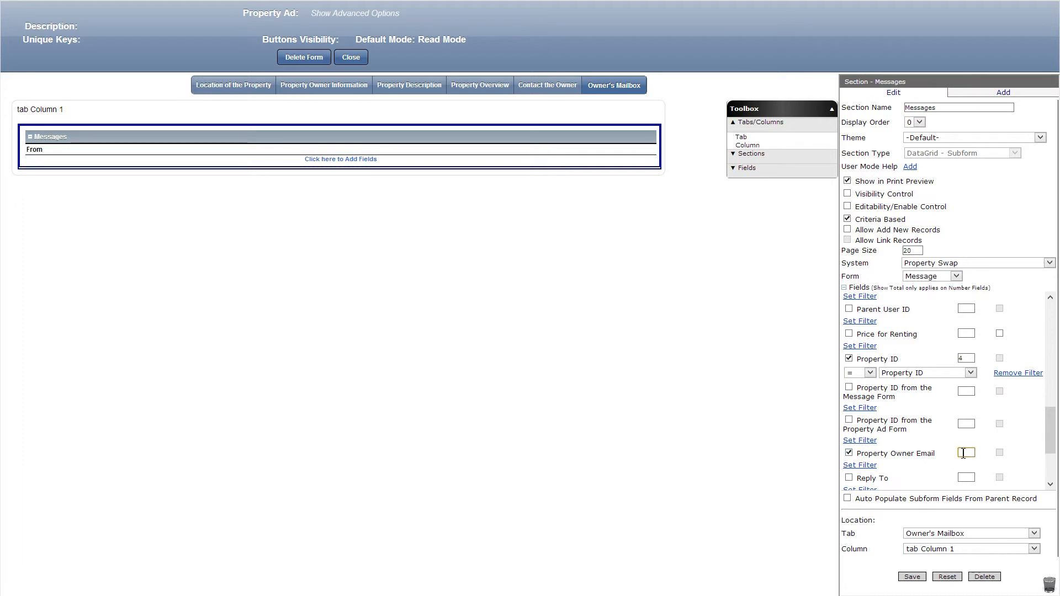
{"action": "left_click", "coordinate": [876, 467]}
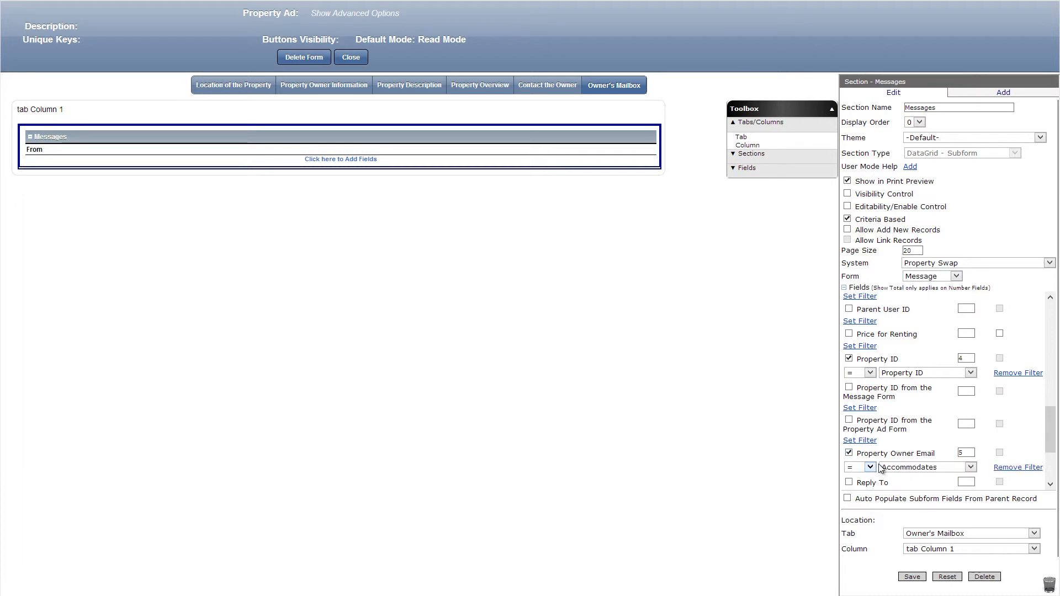
{"action": "left_click", "coordinate": [906, 468]}
{"action": "scroll", "coordinate": [918, 436], "scroll_direction": "down", "scroll_amount": 4}
{"action": "scroll", "coordinate": [917, 434], "scroll_direction": "down", "scroll_amount": 3}
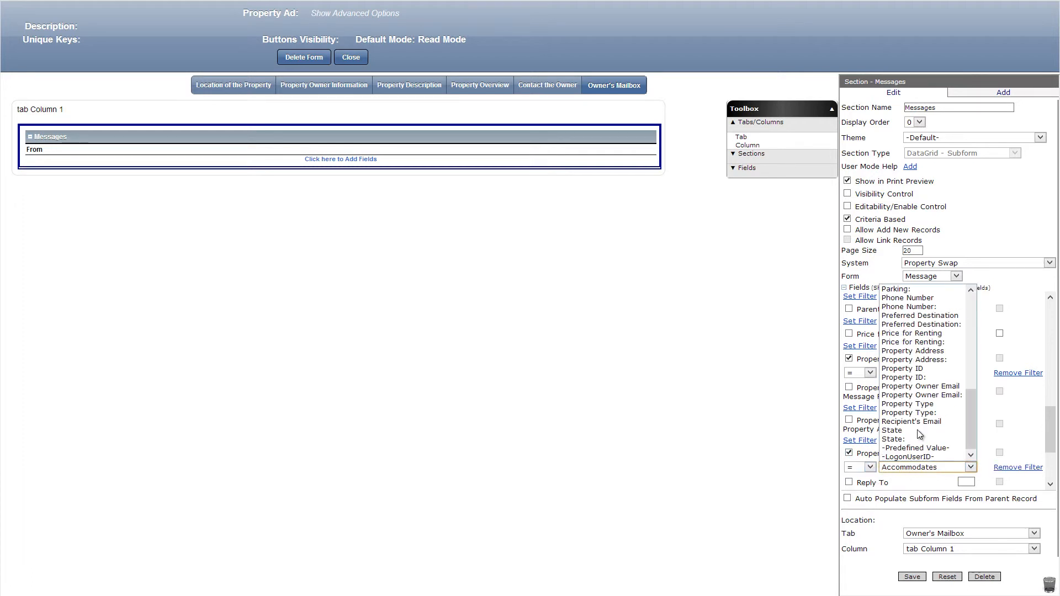
{"action": "left_click", "coordinate": [948, 388]}
Include Sender's Email with display order 6, filter it as <> Property Owner Email, and save the Messages section.
{"action": "scroll", "coordinate": [899, 408], "scroll_direction": "down", "scroll_amount": 3}
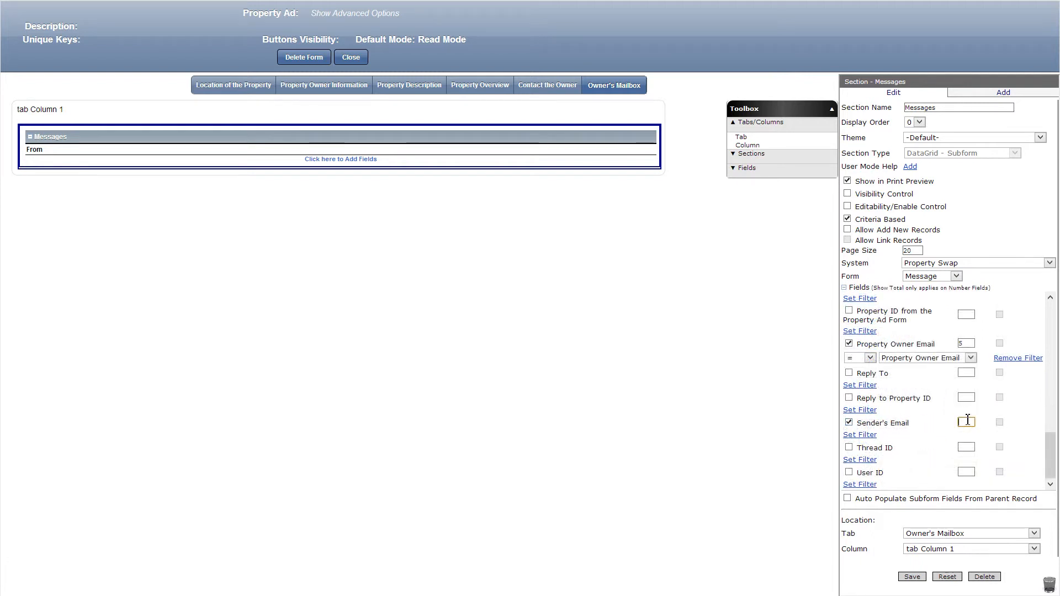
{"action": "left_click", "coordinate": [868, 434]}
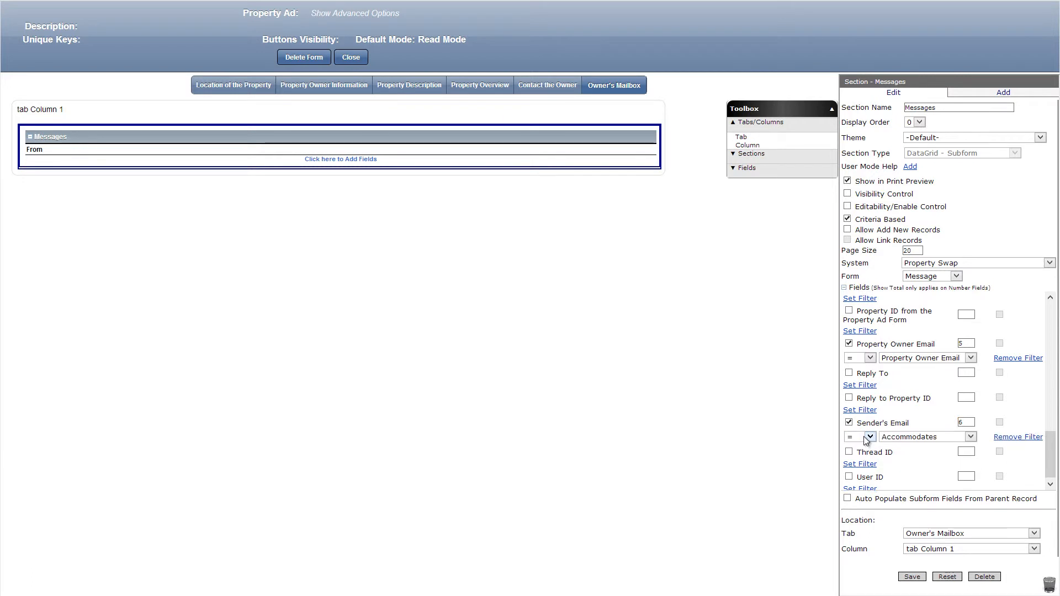
{"action": "left_click", "coordinate": [870, 437]}
{"action": "left_click", "coordinate": [853, 491]}
{"action": "left_click", "coordinate": [901, 437]}
{"action": "scroll", "coordinate": [912, 402], "scroll_direction": "down", "scroll_amount": 8}
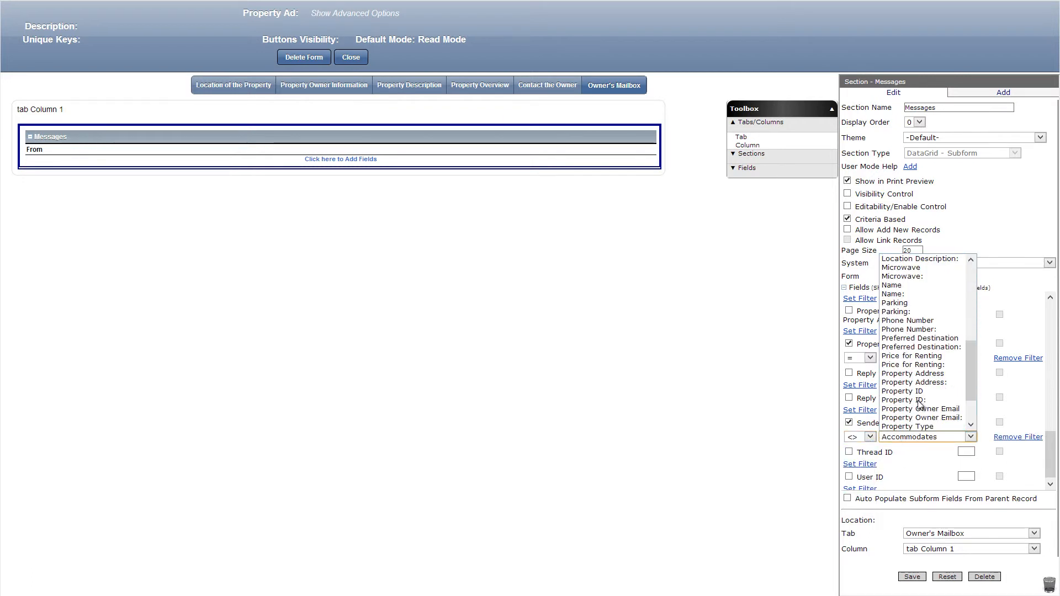
{"action": "left_click", "coordinate": [914, 409]}
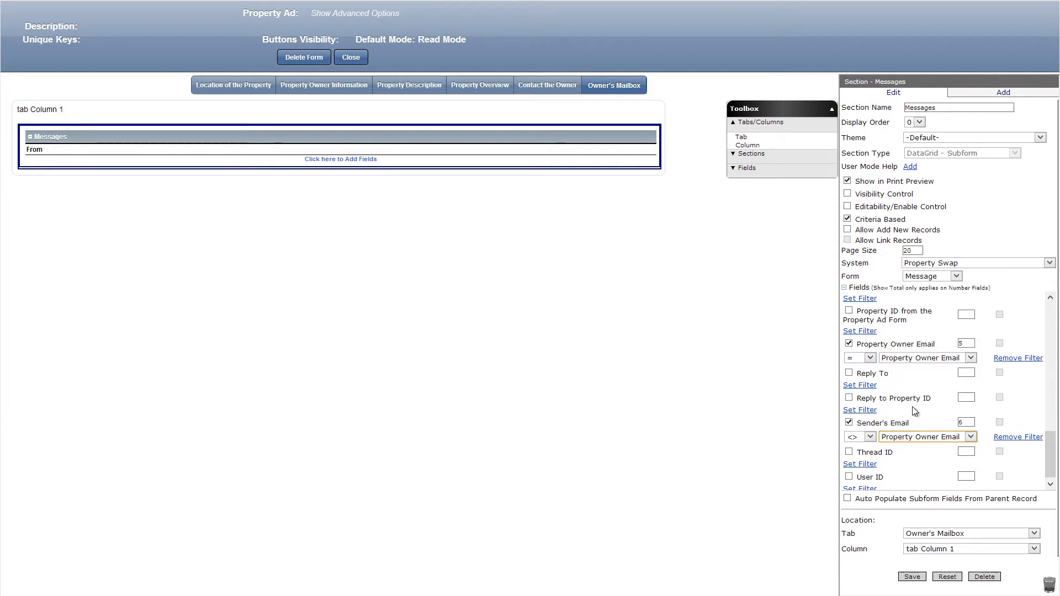
{"action": "left_click", "coordinate": [911, 576]}
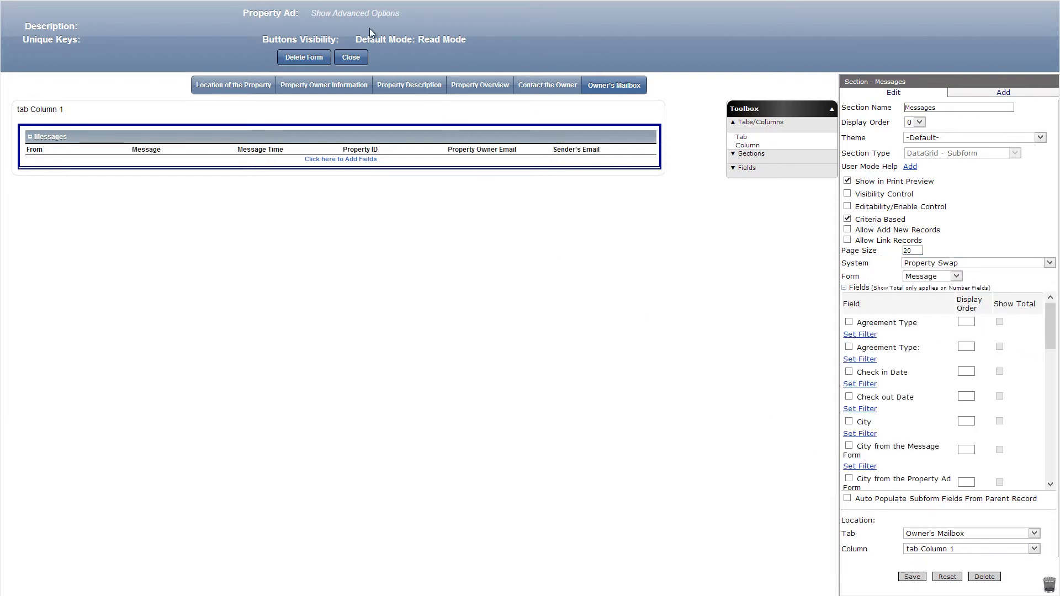
Enable visibility control for the Property Ad form's Edit button with the formula getLogonUserEmail()==[Property Owner Email] and save it.
{"action": "left_click", "coordinate": [345, 14]}
{"action": "left_click", "coordinate": [212, 82]}
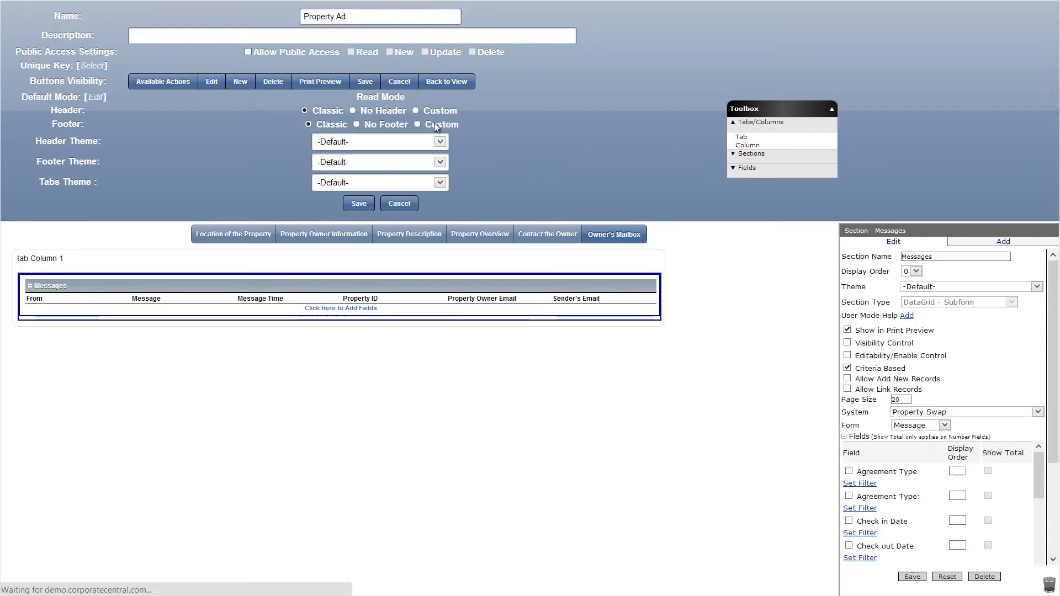
{"action": "left_click", "coordinate": [847, 246]}
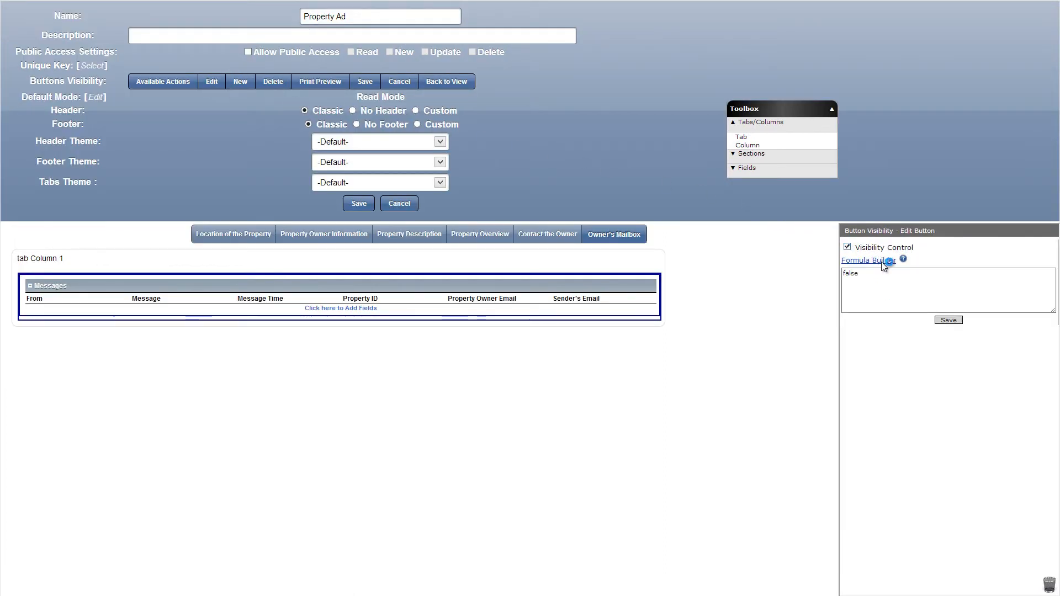
{"action": "left_click", "coordinate": [883, 260]}
{"action": "scroll", "coordinate": [387, 276], "scroll_direction": "down", "scroll_amount": 10}
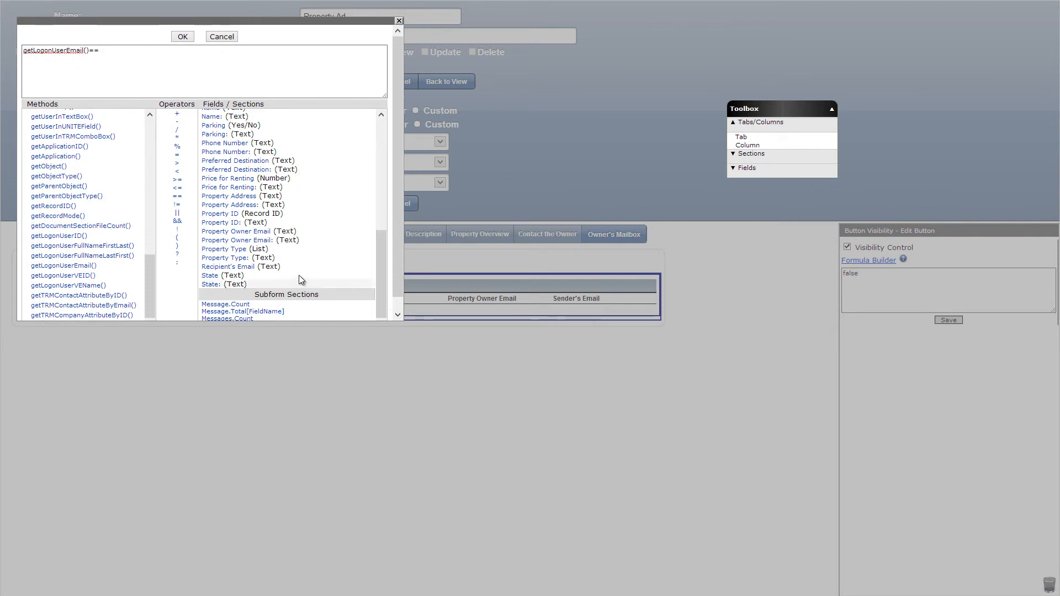
{"action": "left_click", "coordinate": [244, 238]}
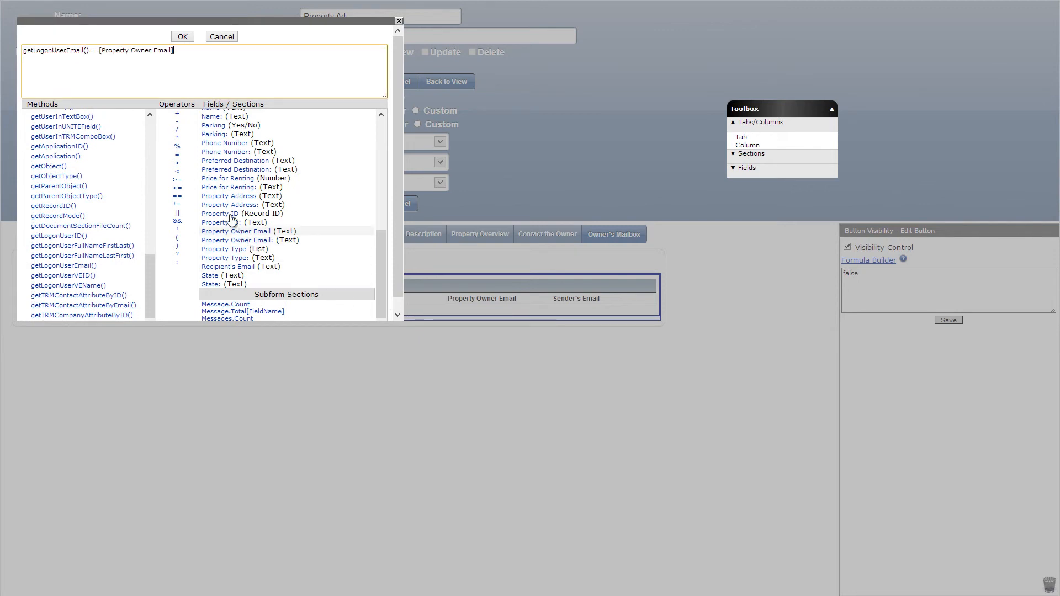
{"action": "left_click", "coordinate": [183, 37]}
{"action": "left_click", "coordinate": [950, 320]}
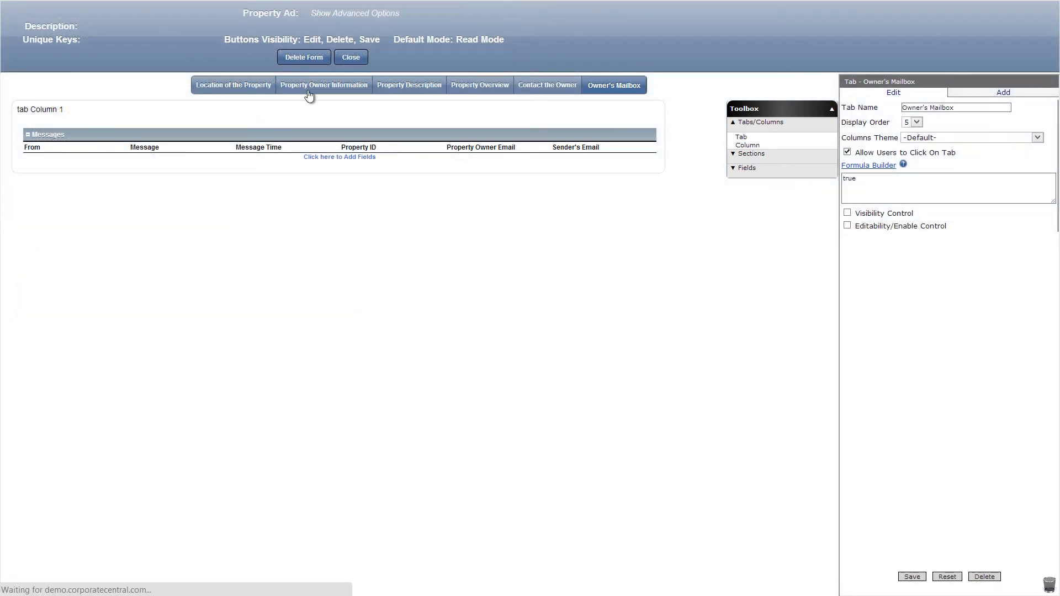
Apply the visibility formula getLogonUserEmail()==[Property Owner Email] to the Location of the Property and Property Description tabs, save, and close the form.
{"action": "left_click", "coordinate": [858, 215]}
{"action": "double_click", "coordinate": [862, 238]}
{"action": "type", "text": "getLogonUserEmail()==[Property Owner Email]"}
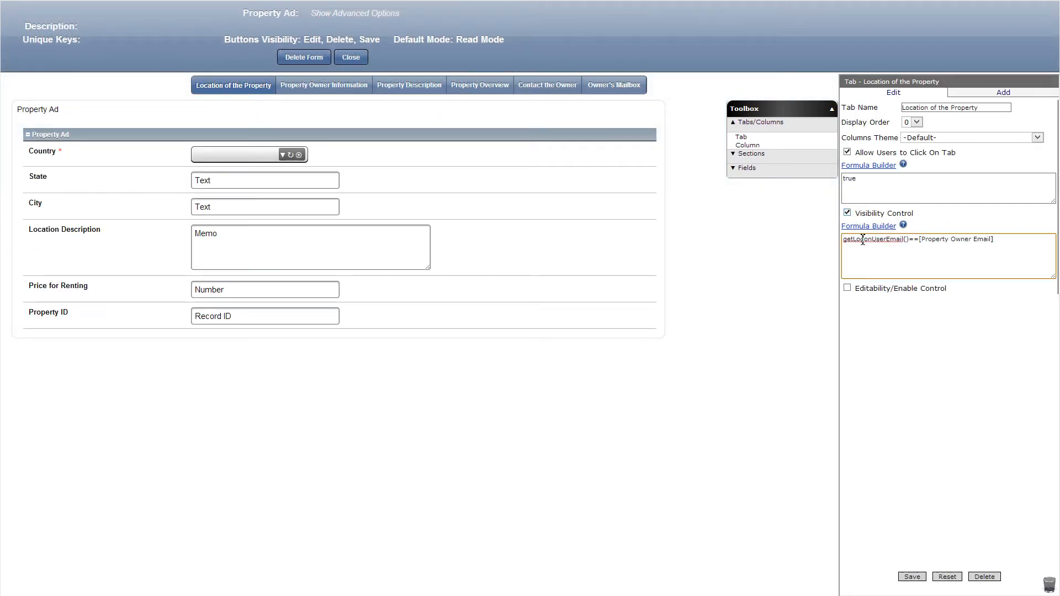
{"action": "left_click", "coordinate": [909, 571]}
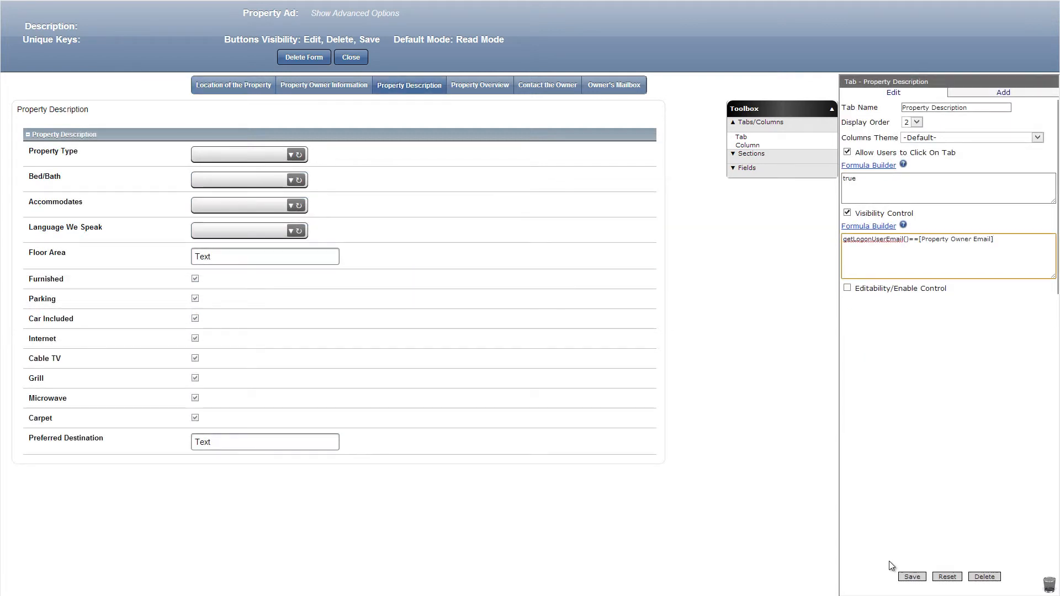
{"action": "left_click", "coordinate": [912, 577]}
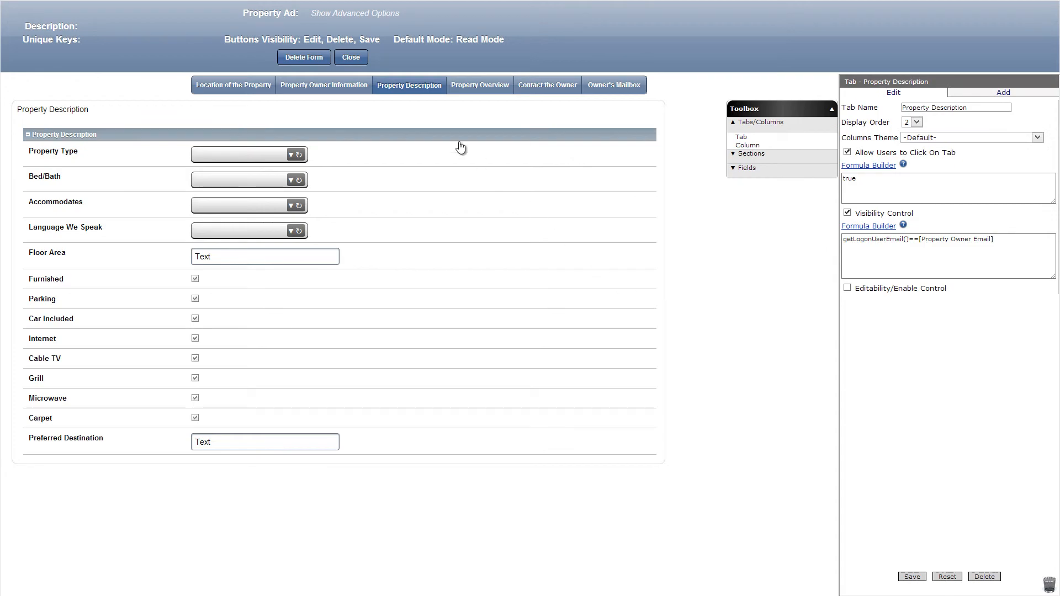
{"action": "left_click", "coordinate": [355, 57]}
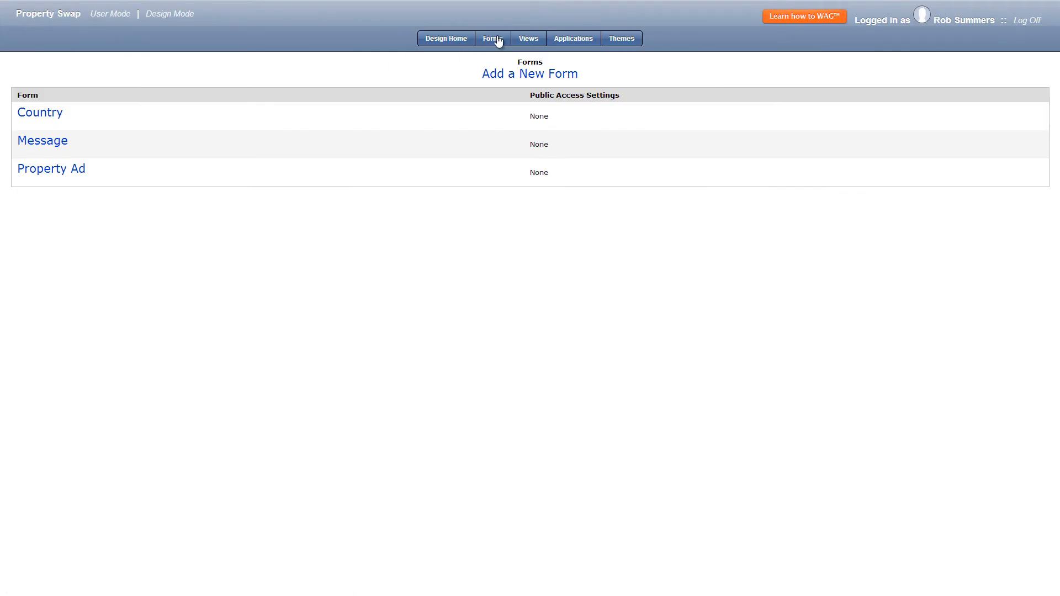
Add a new regular view named My Property based on the Property Ad form.
{"action": "left_click", "coordinate": [523, 39]}
{"action": "left_click", "coordinate": [530, 75]}
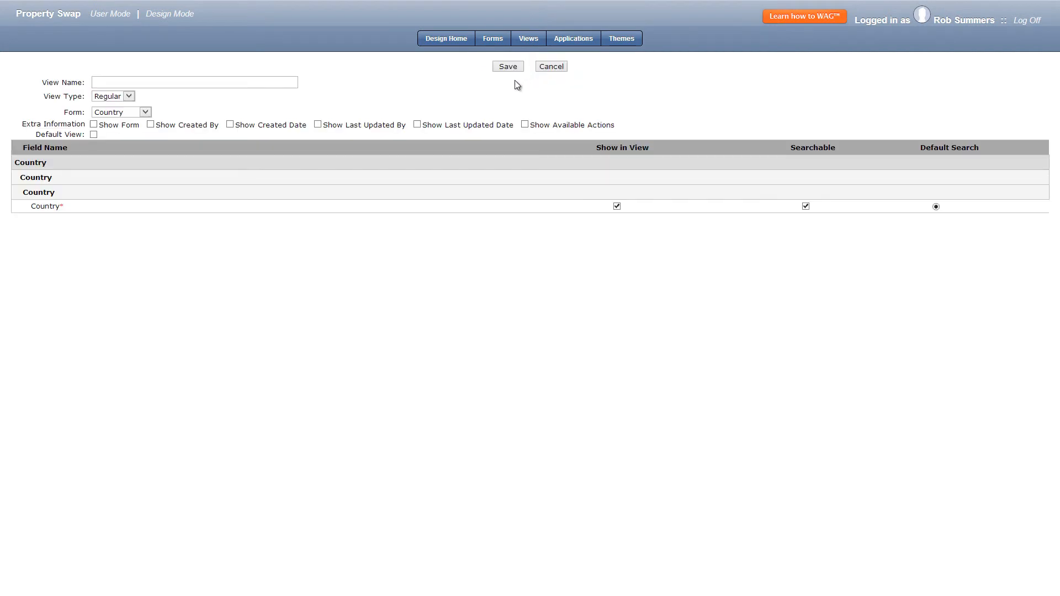
{"action": "left_click", "coordinate": [146, 112]}
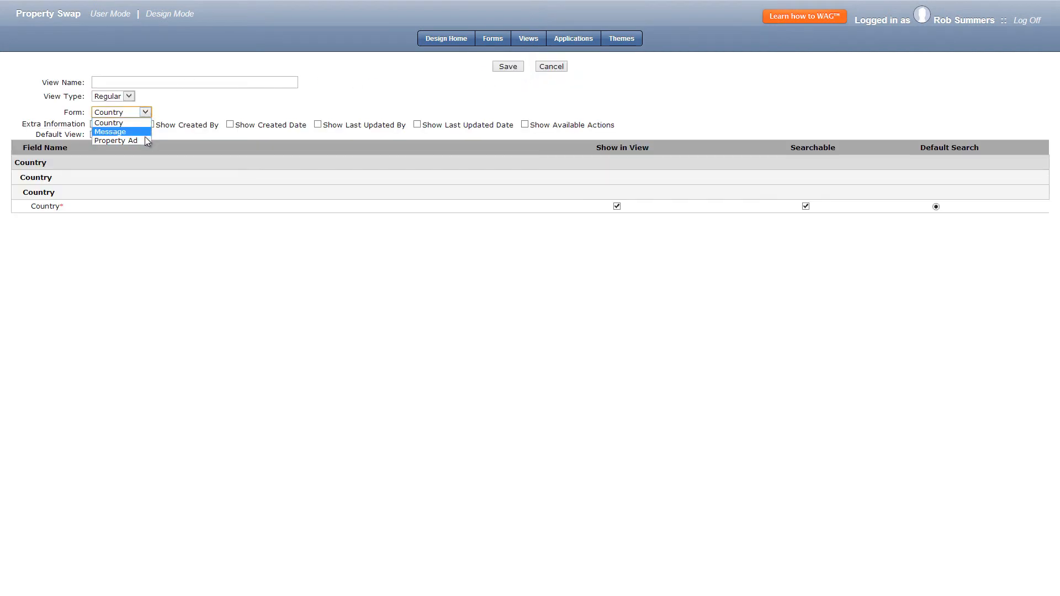
{"action": "left_click", "coordinate": [135, 136]}
{"action": "left_click", "coordinate": [217, 84]}
{"action": "type", "text": "My Property"}
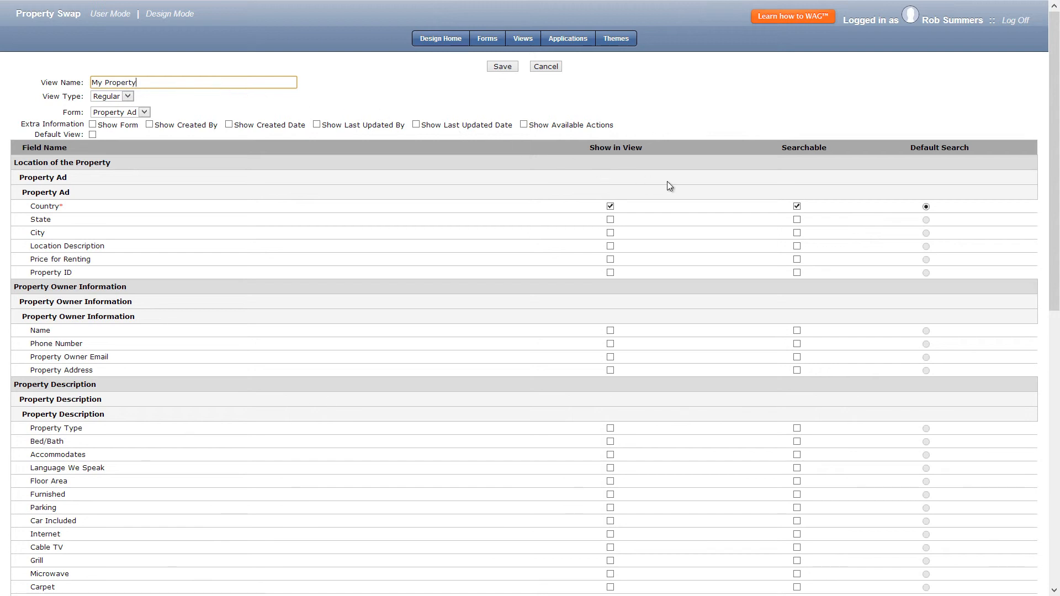
Make State, City and Property Address shown and searchable, show the first 3 Pictures of the Property images, and save the view.
{"action": "left_click", "coordinate": [799, 222]}
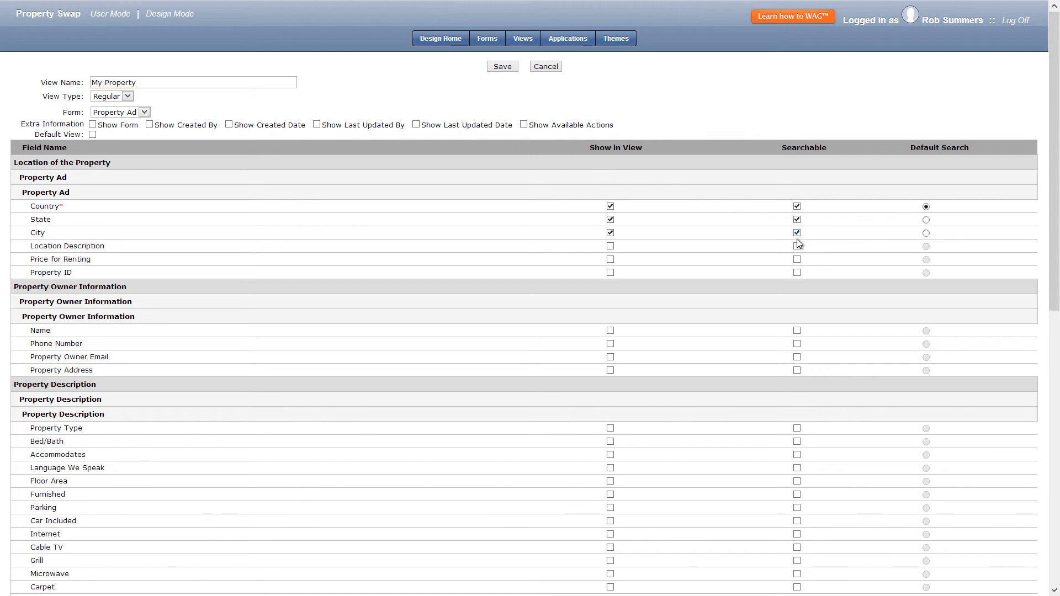
{"action": "left_click", "coordinate": [796, 369]}
{"action": "scroll", "coordinate": [796, 369], "scroll_direction": "down", "scroll_amount": 7}
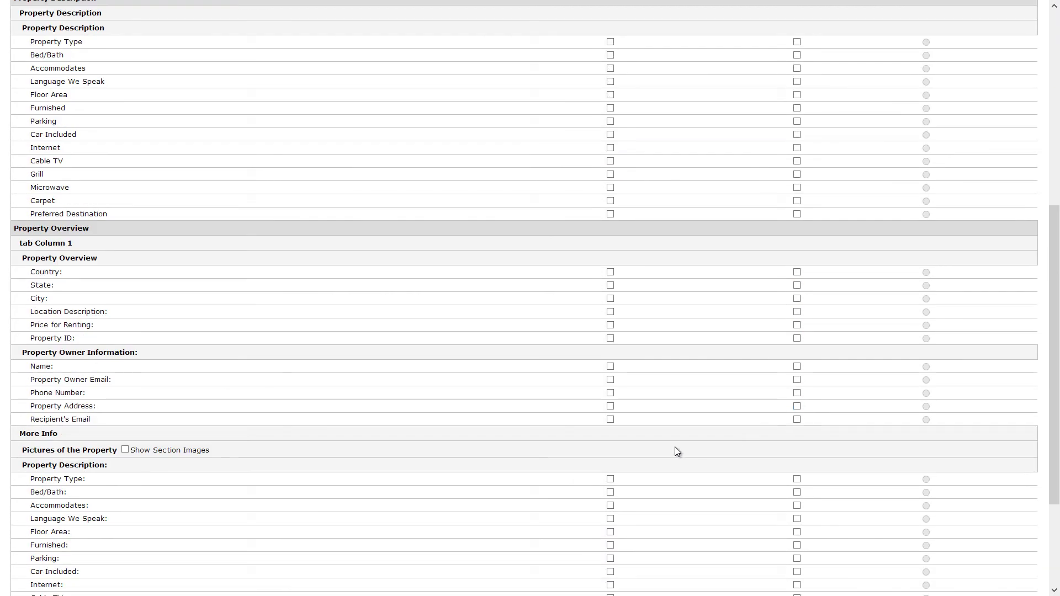
{"action": "left_click", "coordinate": [125, 449]}
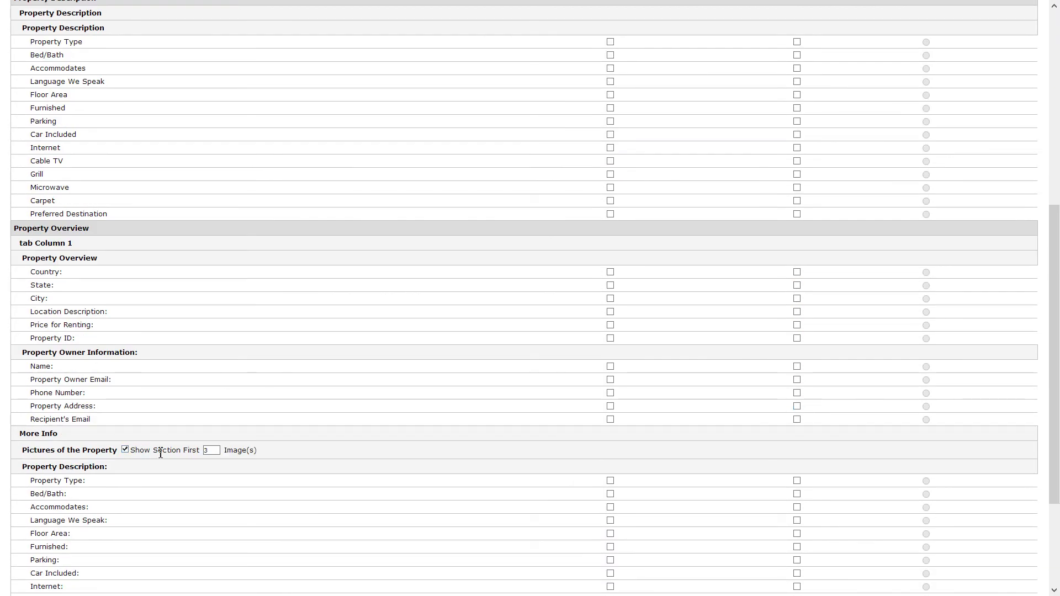
{"action": "scroll", "coordinate": [286, 452], "scroll_direction": "up", "scroll_amount": 6}
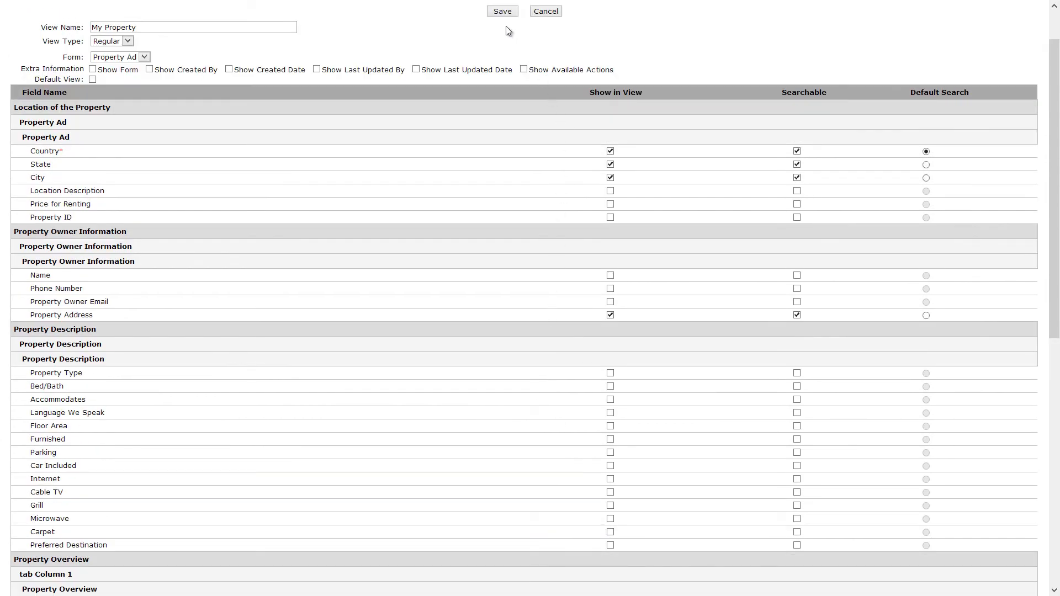
{"action": "left_click", "coordinate": [502, 12]}
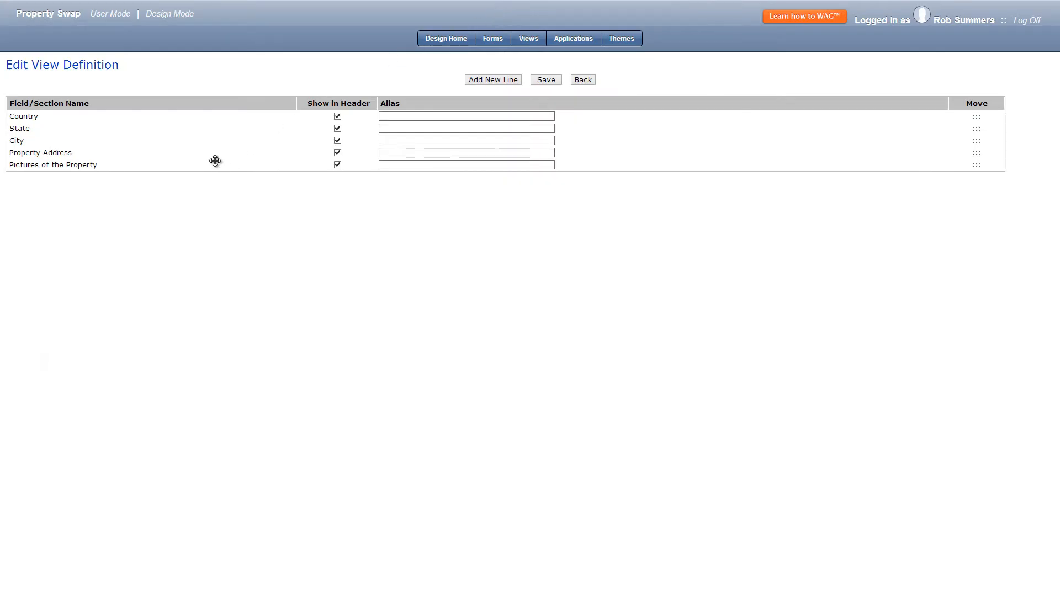
Move Pictures of the Property above Country in the view's field order, save it, and return to the view settings.
{"action": "left_click_drag", "start_coordinate": [216, 161], "coordinate": [226, 118]}
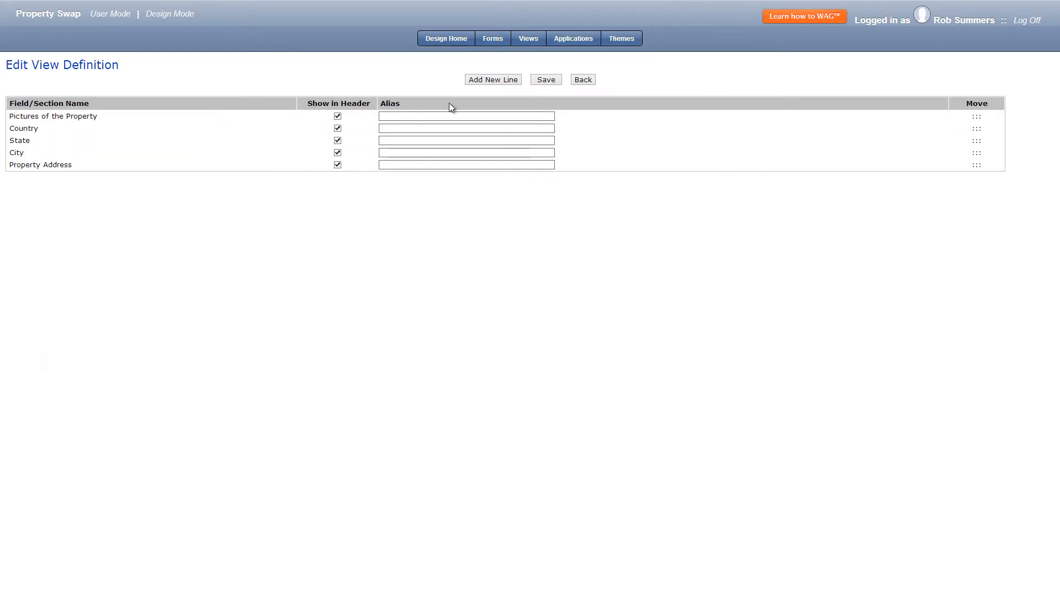
{"action": "left_click", "coordinate": [542, 79]}
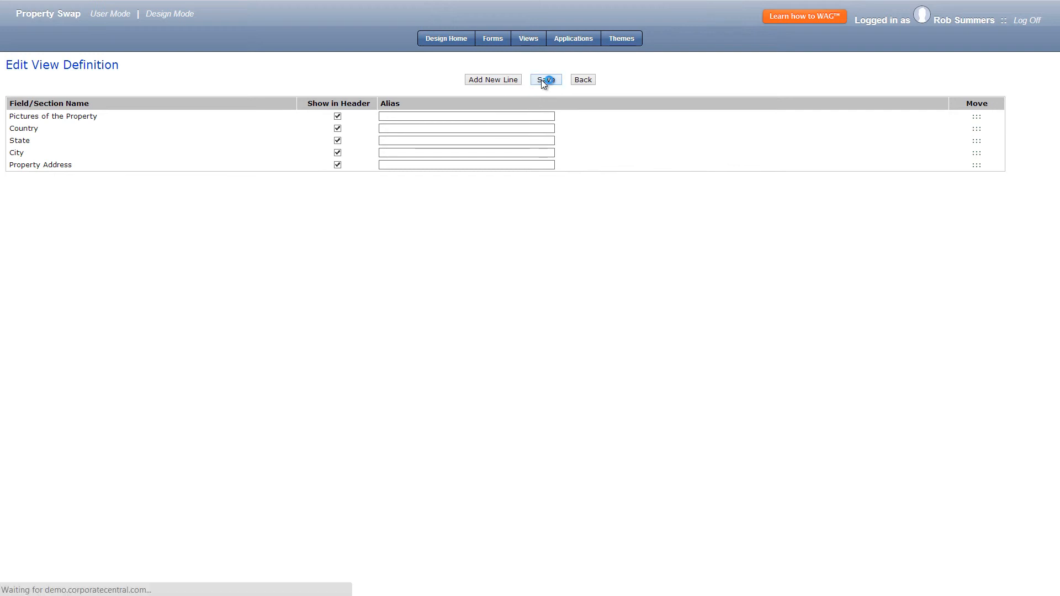
{"action": "left_click", "coordinate": [584, 80]}
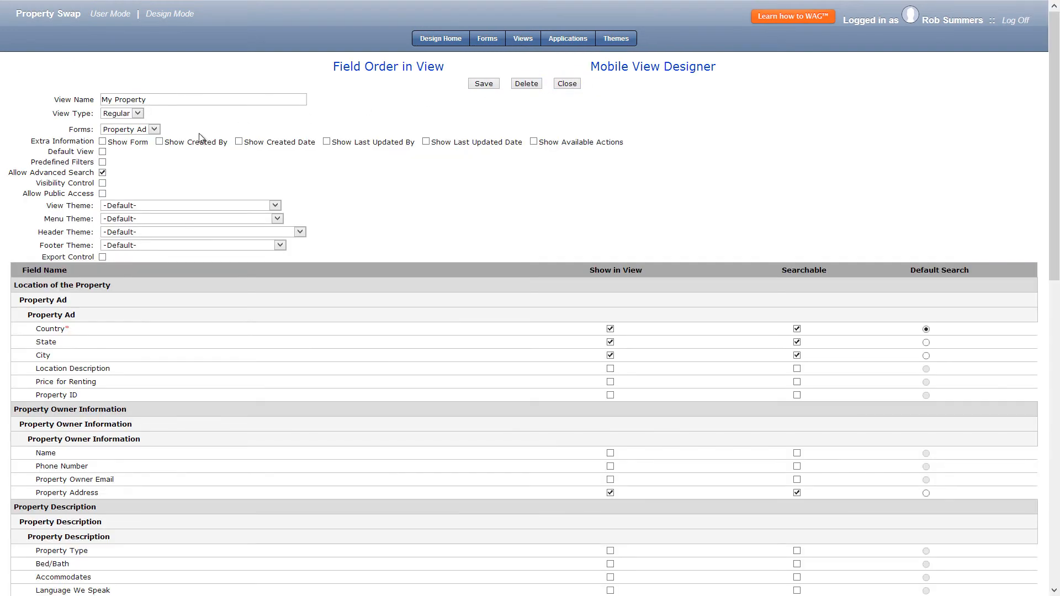
Add a predefined filter to the My Property view where Property Owner Email is =LogonUserEmail, and save the filter and view.
{"action": "left_click", "coordinate": [102, 162]}
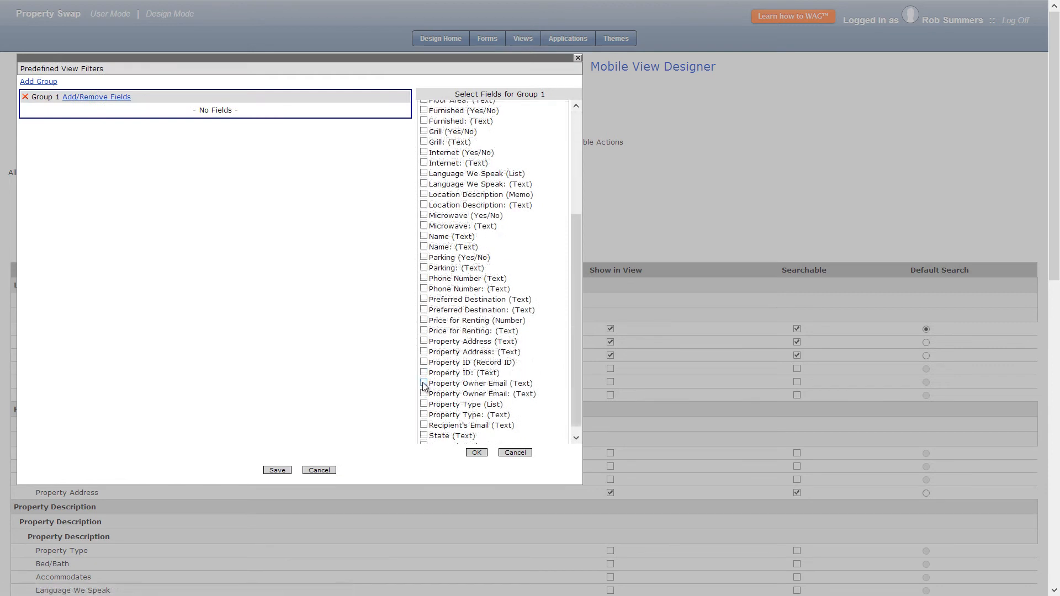
{"action": "left_click", "coordinate": [475, 453]}
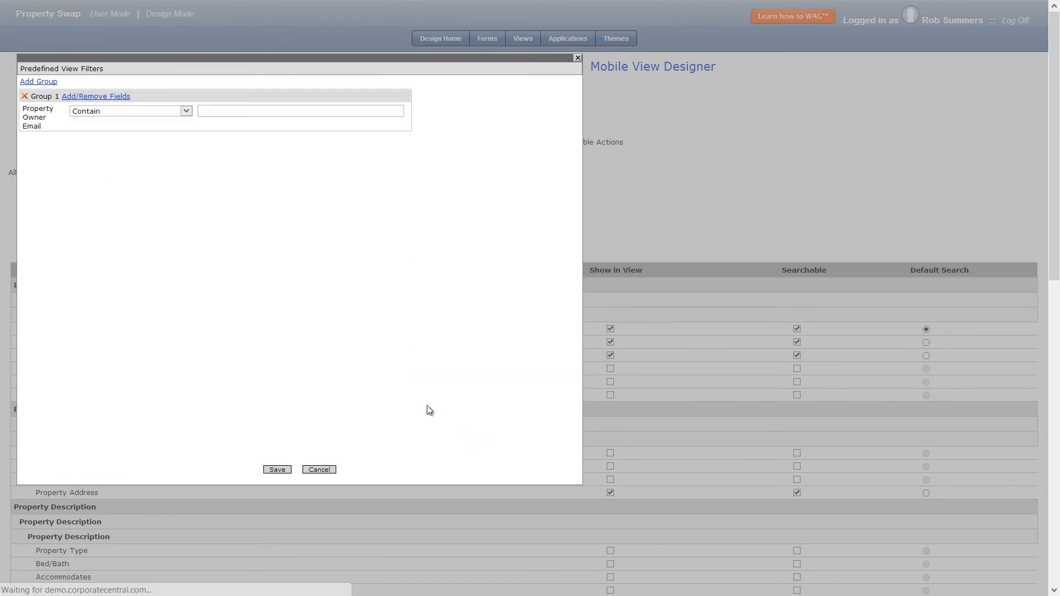
{"action": "left_click", "coordinate": [158, 112]}
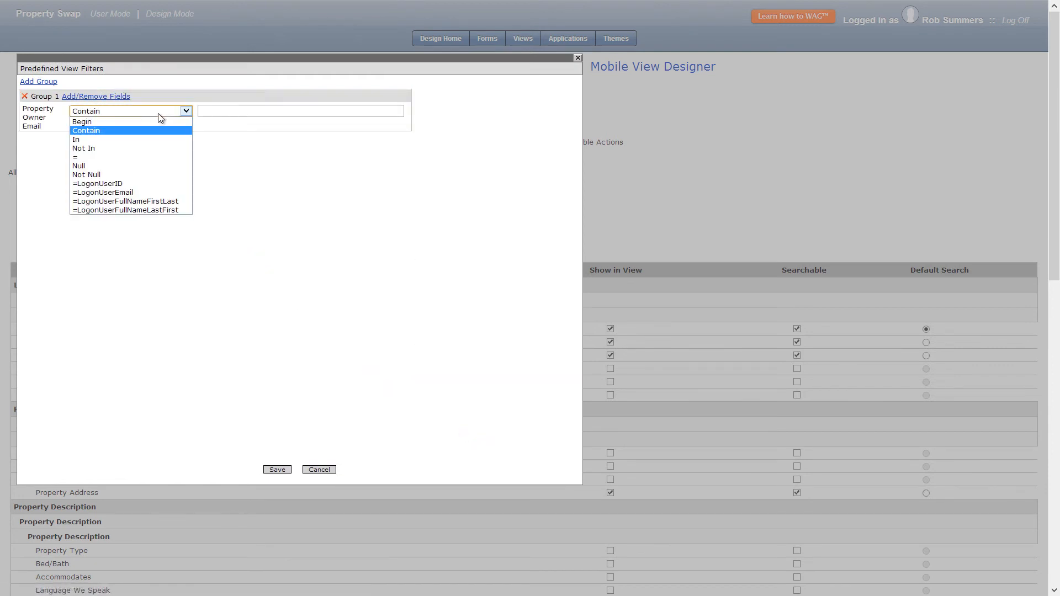
{"action": "left_click", "coordinate": [123, 192]}
{"action": "left_click", "coordinate": [277, 470]}
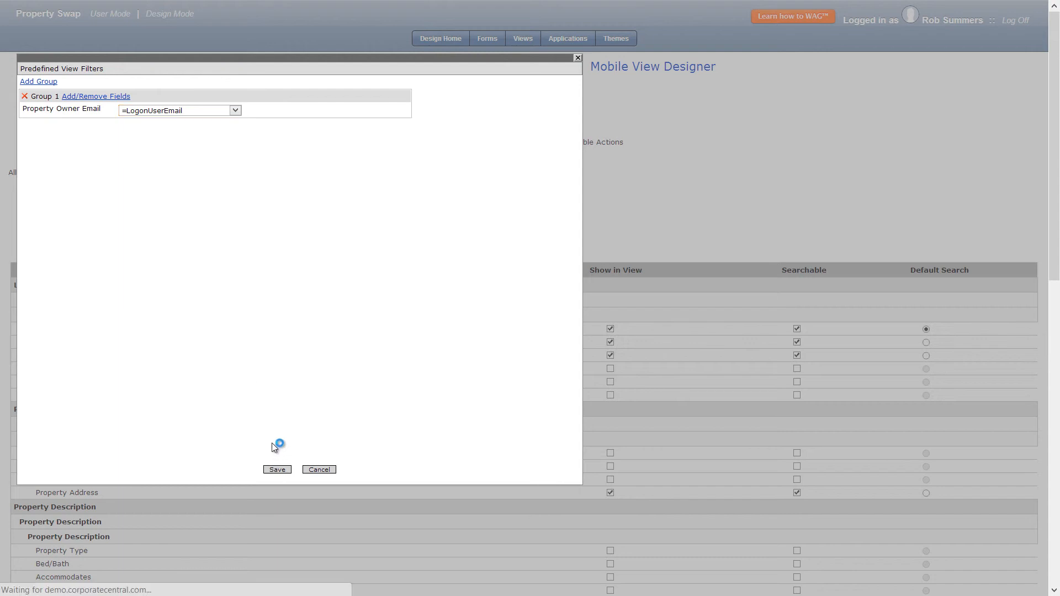
{"action": "left_click", "coordinate": [483, 85]}
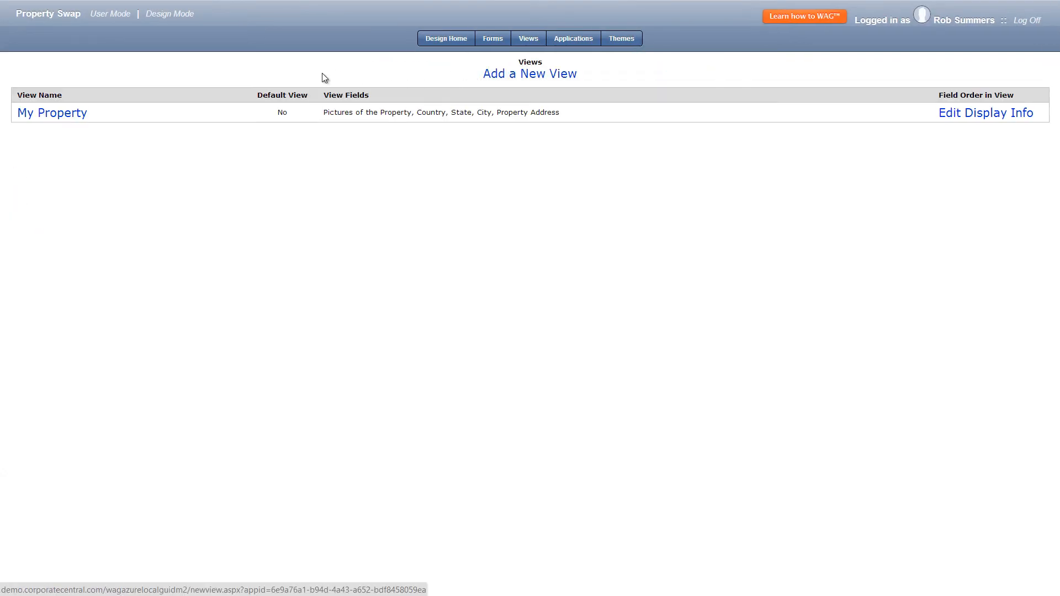
Arrange My Property's mobile layout as Property Address, City beside State, Country, and Pictures of the Property, and save the layout.
{"action": "left_click", "coordinate": [61, 112]}
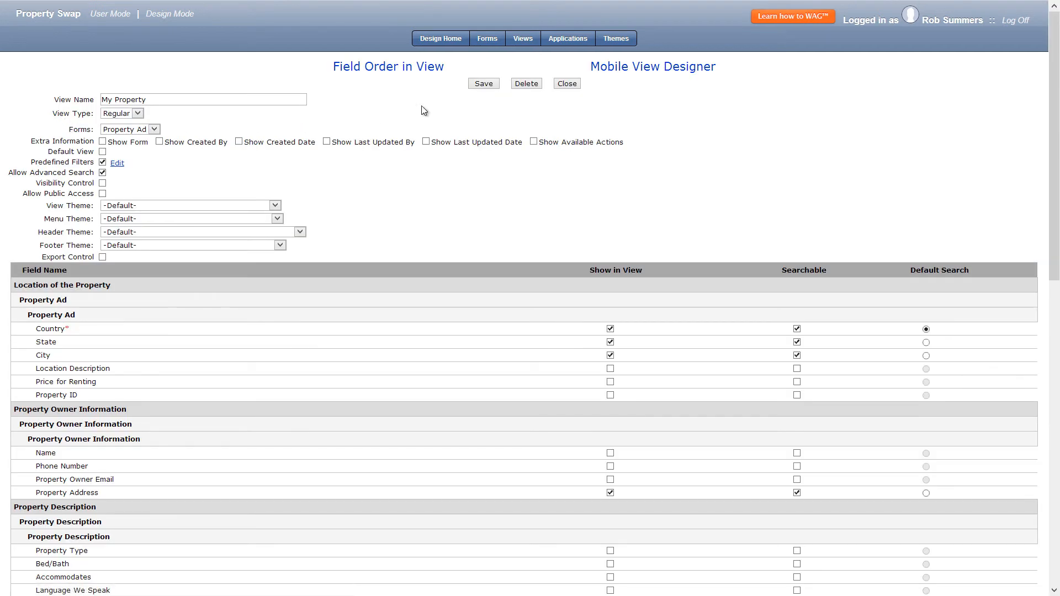
{"action": "left_click", "coordinate": [646, 69]}
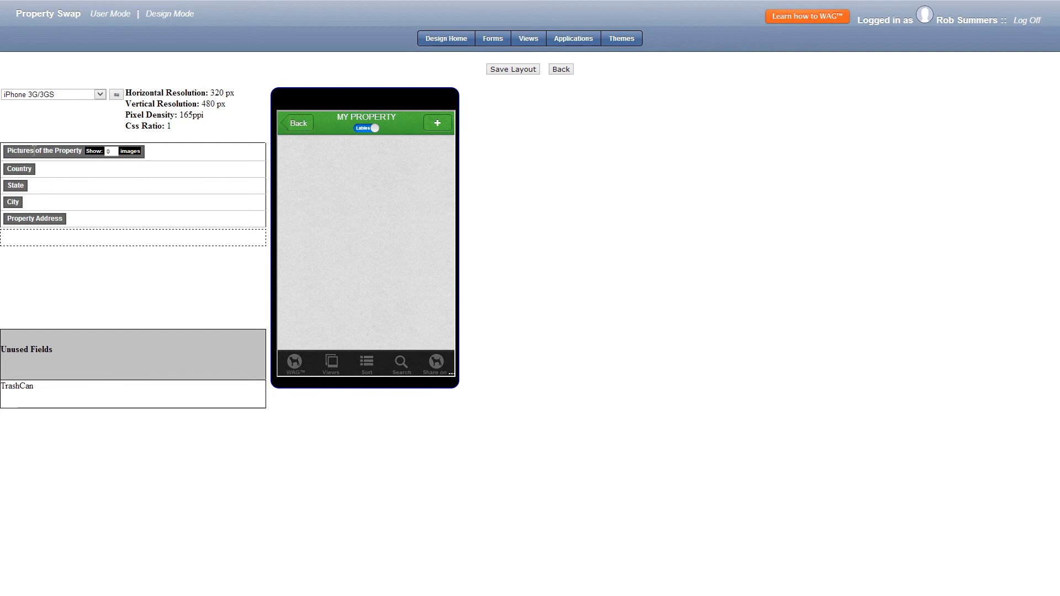
{"action": "left_click_drag", "start_coordinate": [34, 151], "coordinate": [34, 234]}
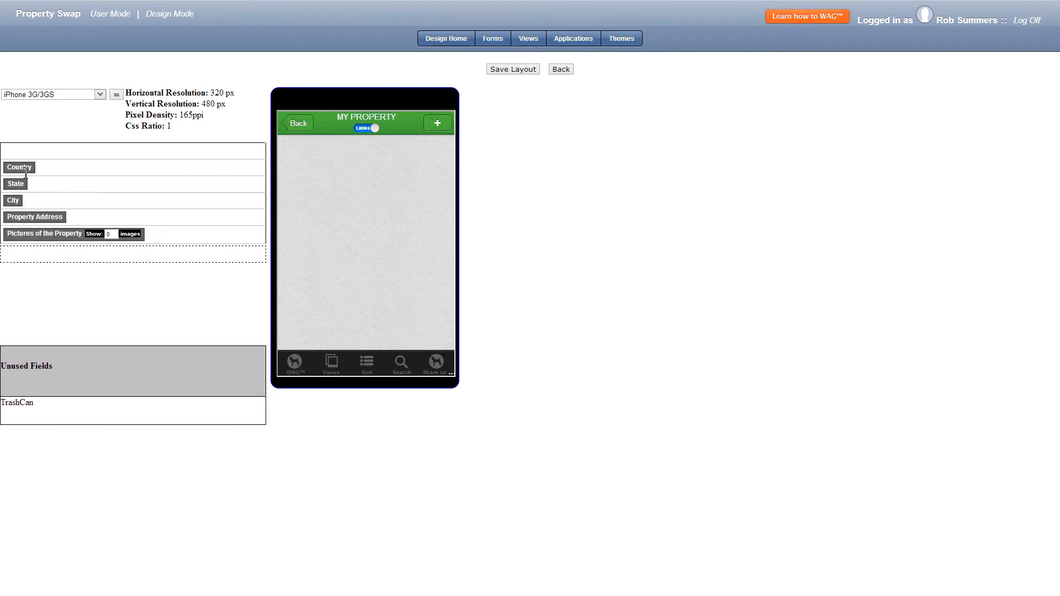
{"action": "left_click_drag", "start_coordinate": [22, 217], "coordinate": [24, 198]}
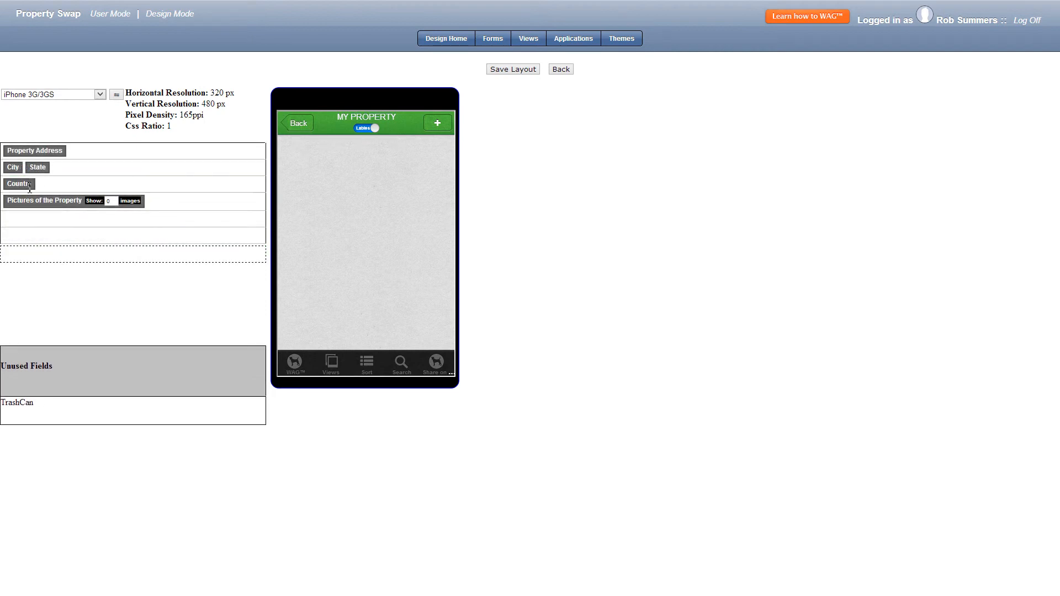
{"action": "left_click", "coordinate": [517, 71]}
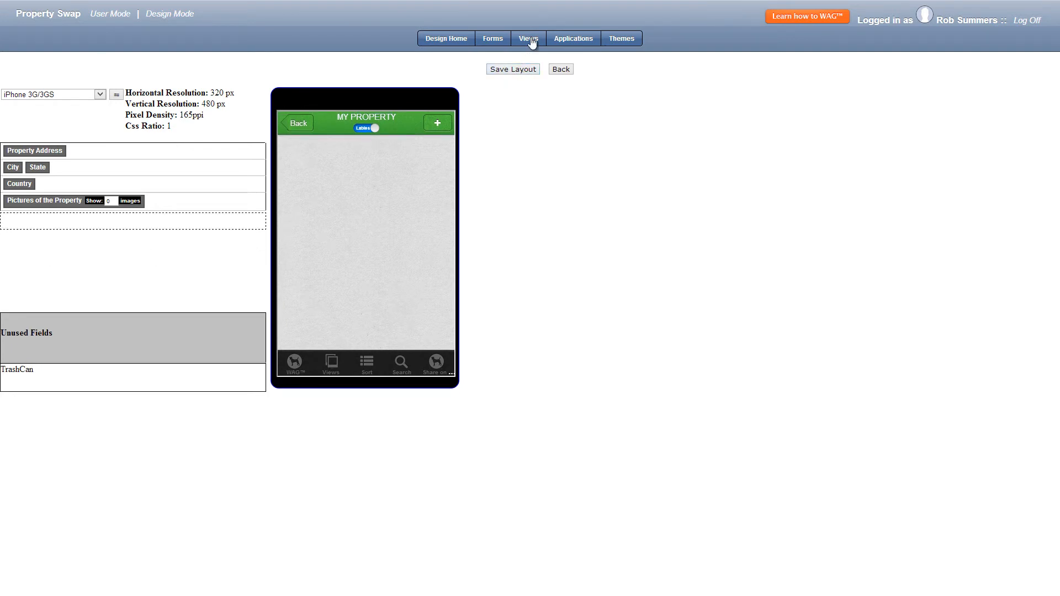
Add a new regular view named Properties based on the Property Ad form and make it the default view.
{"action": "left_click", "coordinate": [531, 42]}
{"action": "left_click", "coordinate": [524, 78]}
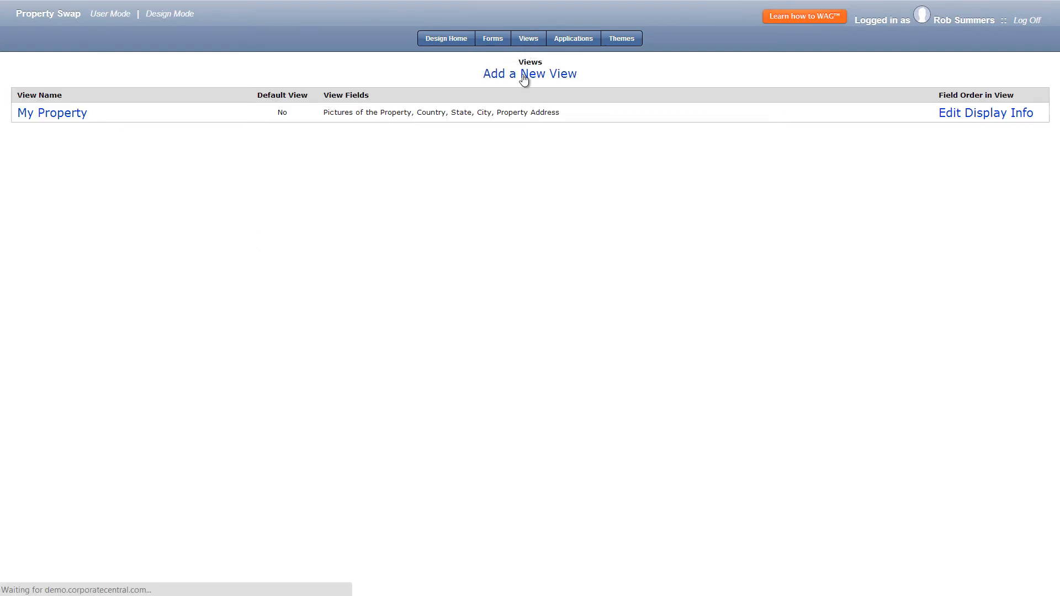
{"action": "left_click", "coordinate": [137, 113]}
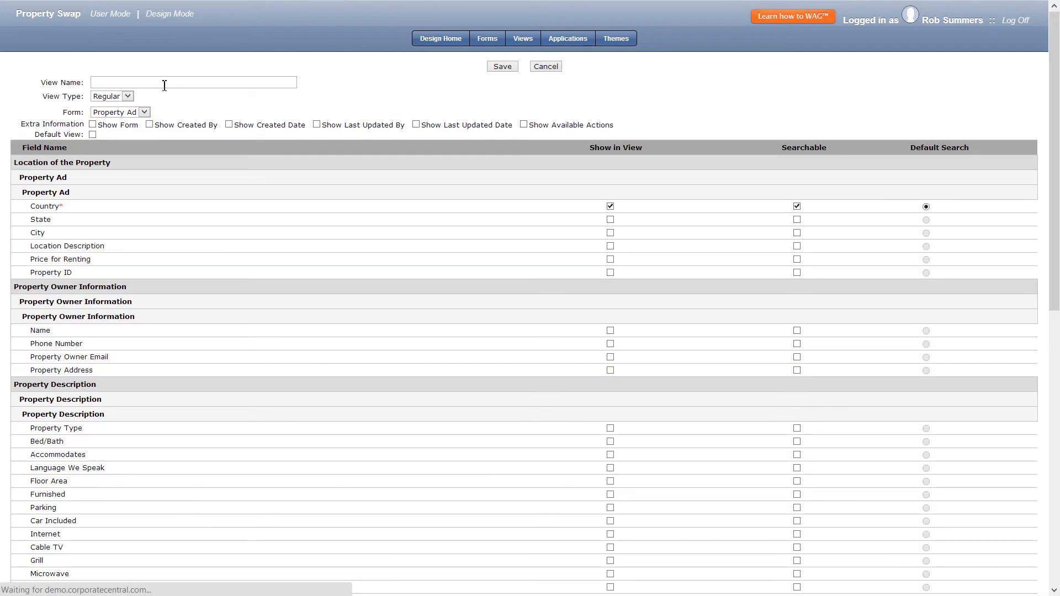
{"action": "left_click", "coordinate": [165, 81]}
{"action": "type", "text": "Properties"}
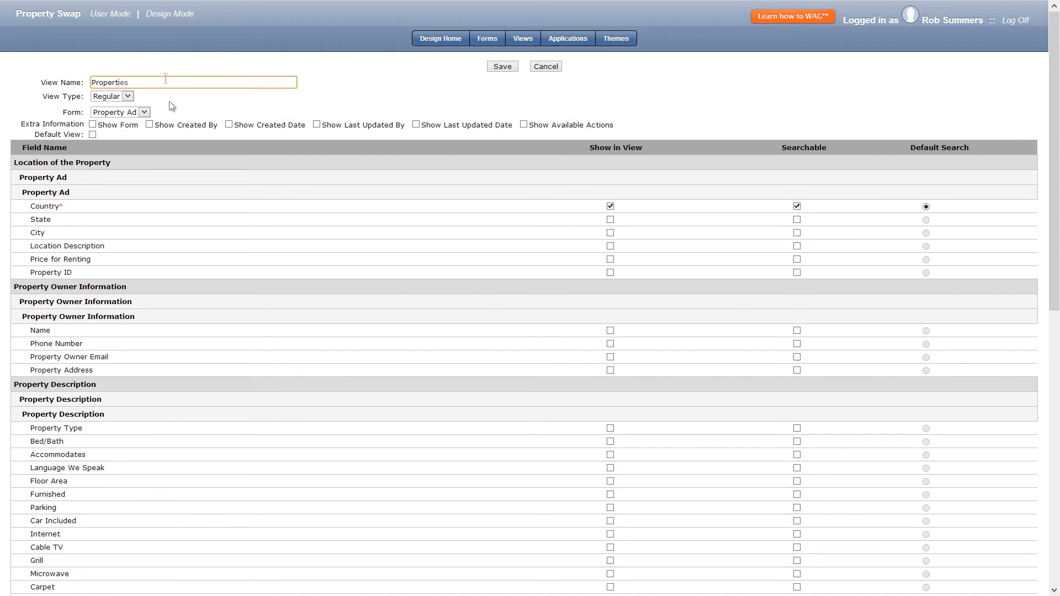
{"action": "left_click", "coordinate": [92, 134]}
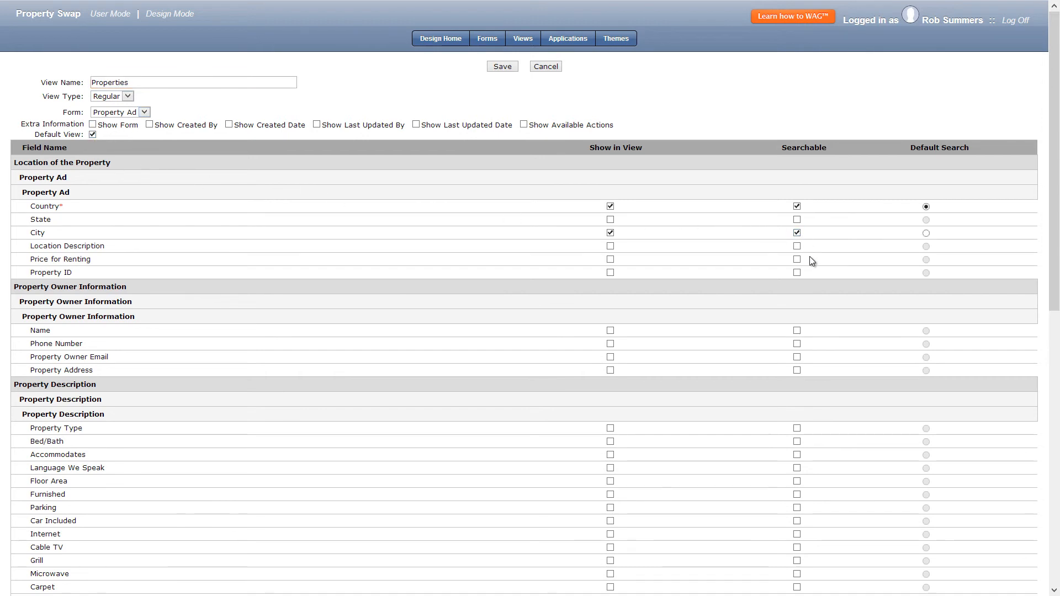
Make City, Name, Property Type, Bed/Bath and Floor Area shown and searchable, and show the section images for Pictures of the Property.
{"action": "left_click", "coordinate": [796, 330]}
{"action": "left_click", "coordinate": [796, 429]}
{"action": "left_click", "coordinate": [796, 442]}
{"action": "scroll", "coordinate": [798, 484], "scroll_direction": "down", "scroll_amount": 5}
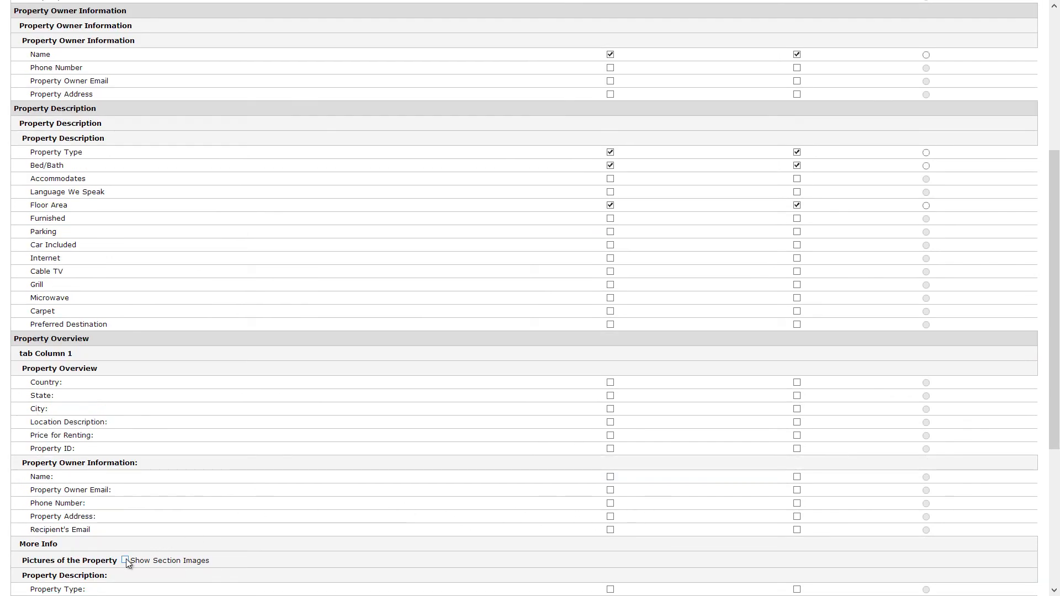
{"action": "left_click", "coordinate": [125, 560]}
Save the Properties view and reorder its fields with Pictures of the Property first and Name last.
{"action": "scroll", "coordinate": [556, 234], "scroll_direction": "up", "scroll_amount": 4}
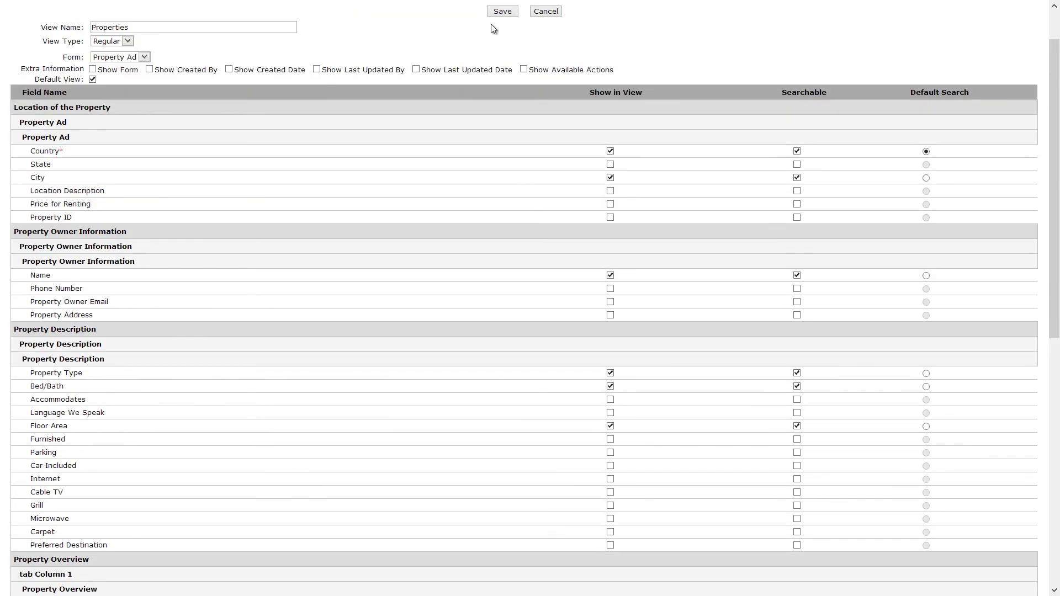
{"action": "left_click", "coordinate": [500, 12]}
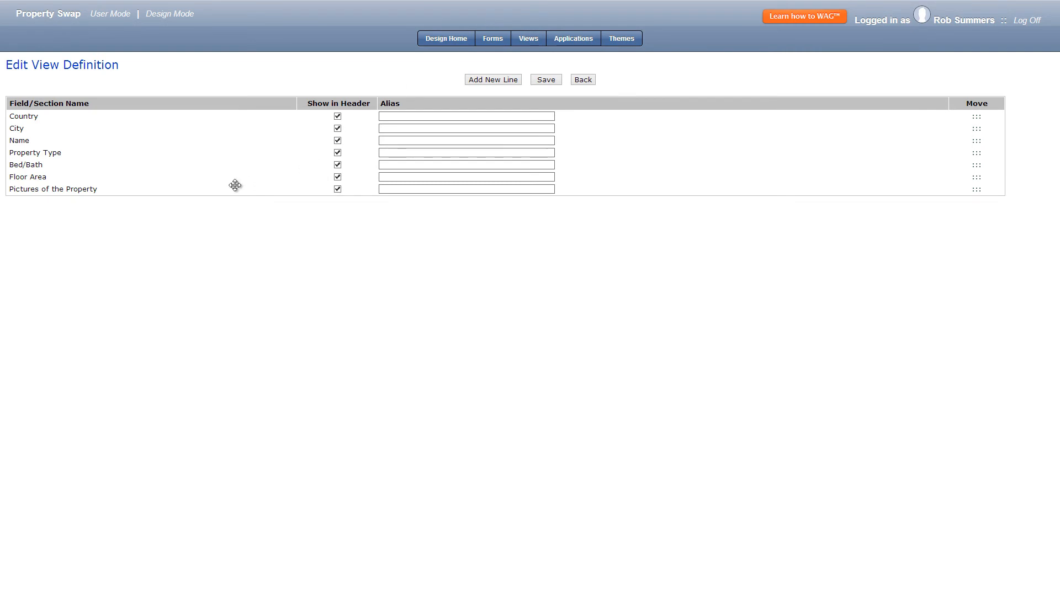
{"action": "left_click_drag", "start_coordinate": [191, 193], "coordinate": [209, 117]}
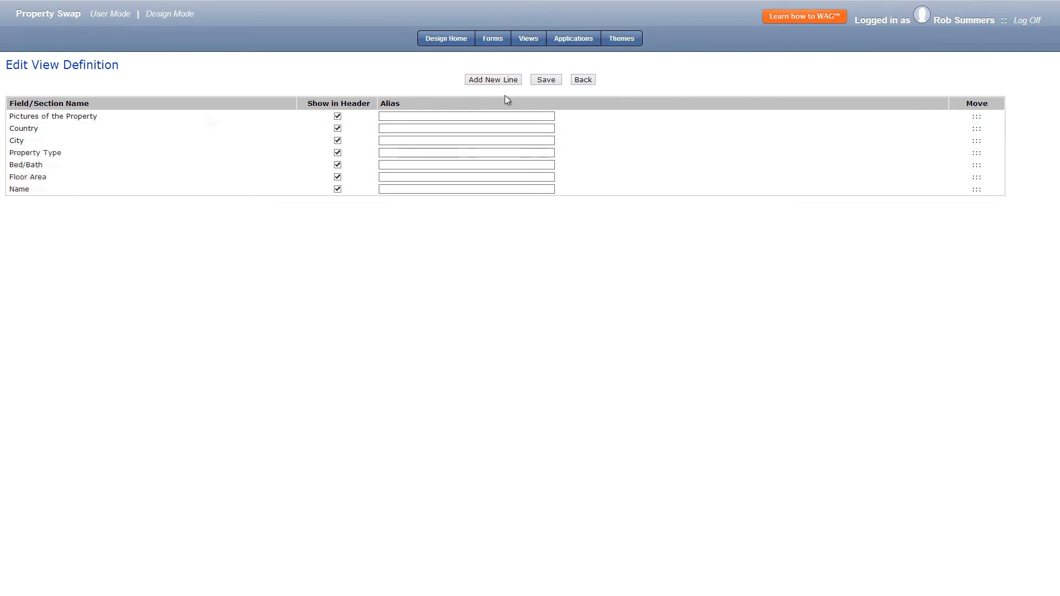
Add a new map view named Property Map based on the Property Ad form.
{"action": "left_click", "coordinate": [529, 40]}
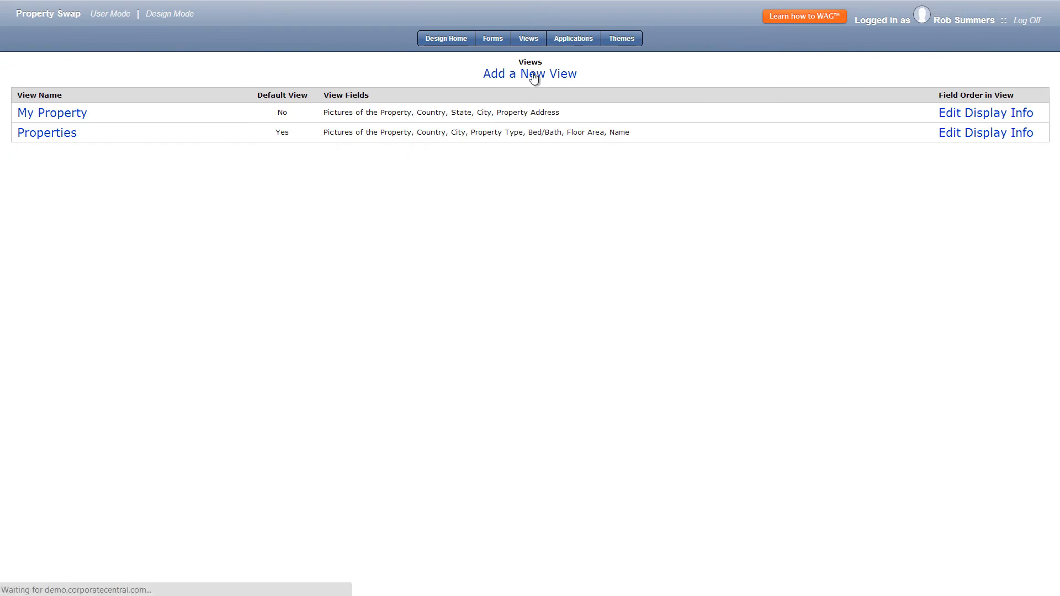
{"action": "left_click", "coordinate": [144, 113]}
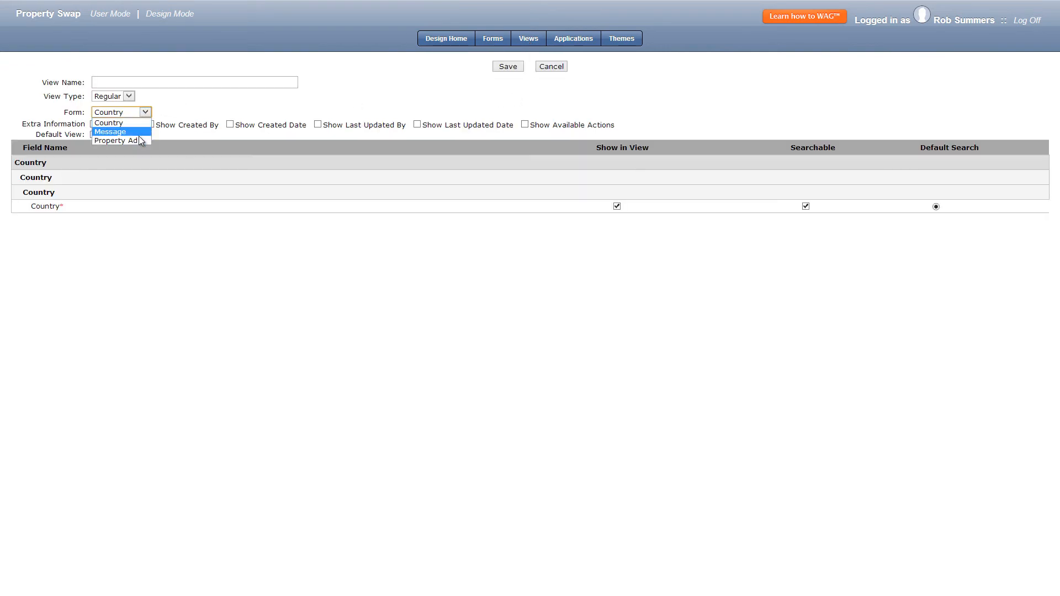
{"action": "left_click", "coordinate": [139, 137]}
{"action": "left_click", "coordinate": [129, 97]}
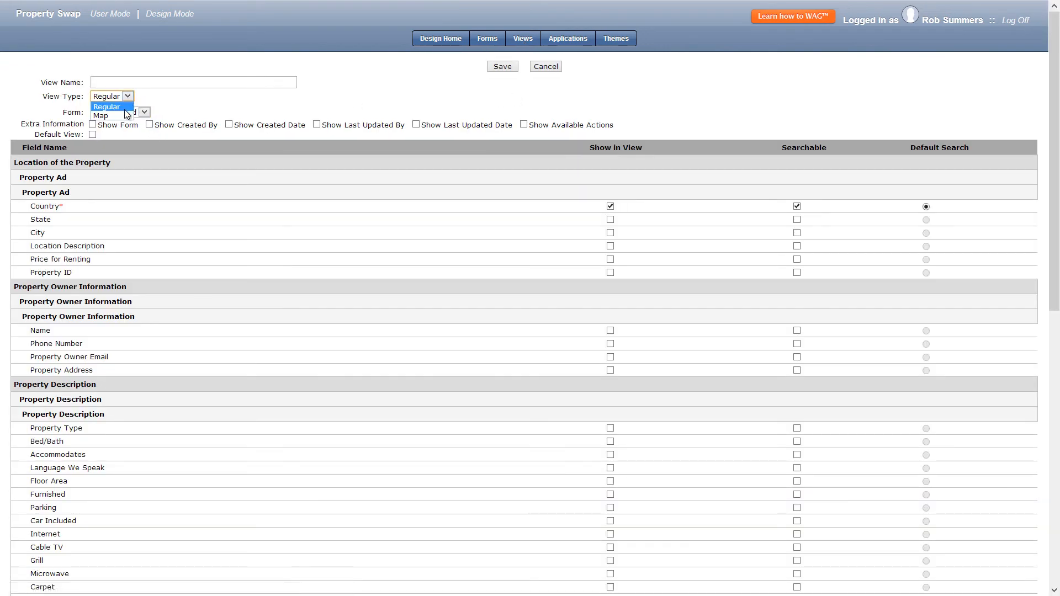
{"action": "left_click", "coordinate": [127, 115]}
{"action": "left_click", "coordinate": [188, 83]}
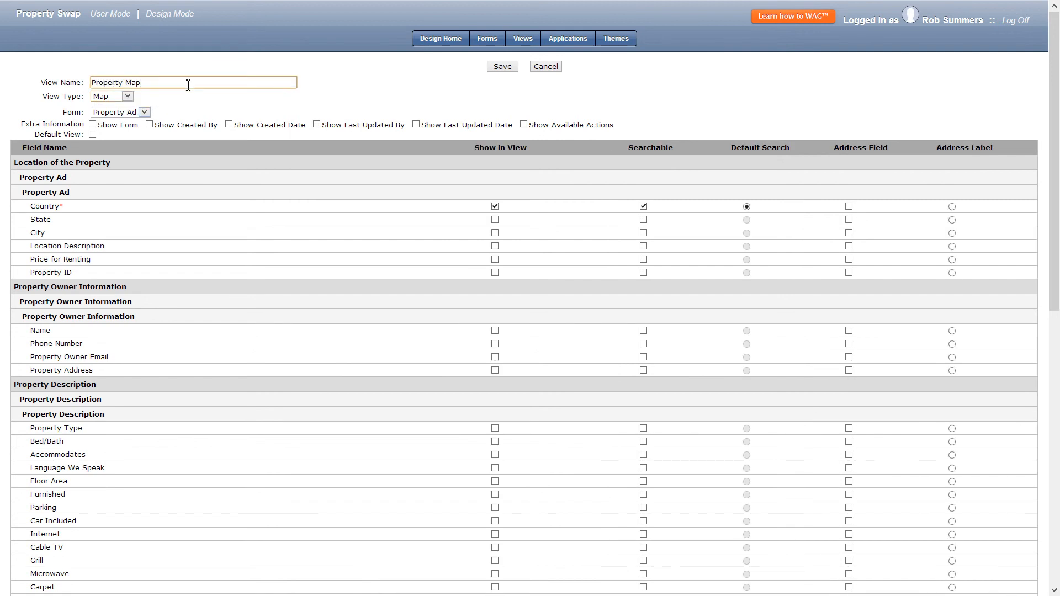
Exclude Country and make Property Address the shown, searchable, address and label field, and save the map view.
{"action": "left_click", "coordinate": [643, 207]}
{"action": "left_click", "coordinate": [495, 207]}
{"action": "left_click", "coordinate": [643, 370]}
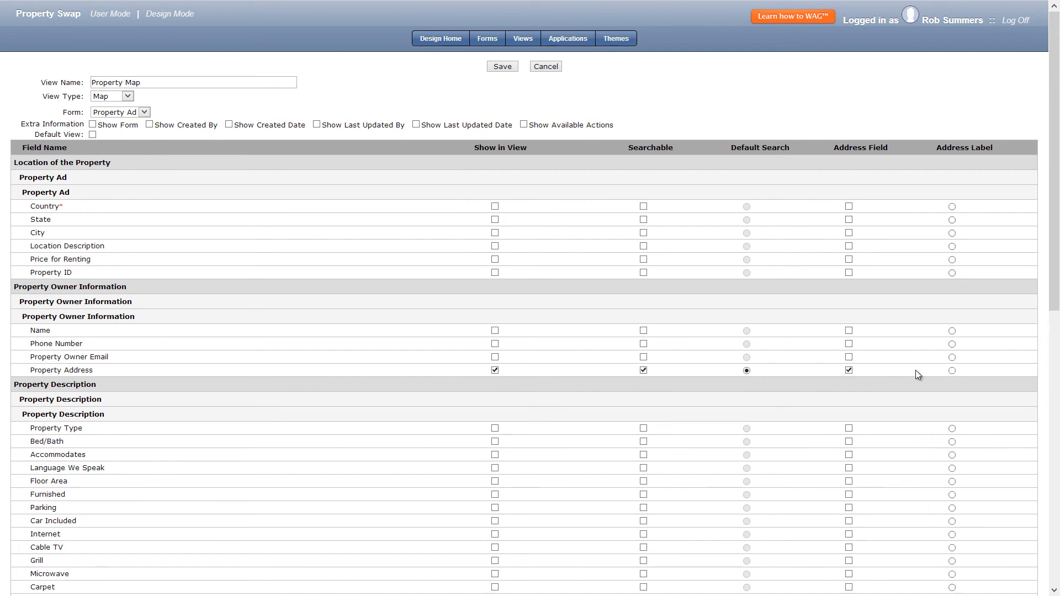
{"action": "left_click", "coordinate": [500, 67]}
Add a new regular view named My Inbox based on the Message form.
{"action": "left_click", "coordinate": [530, 40]}
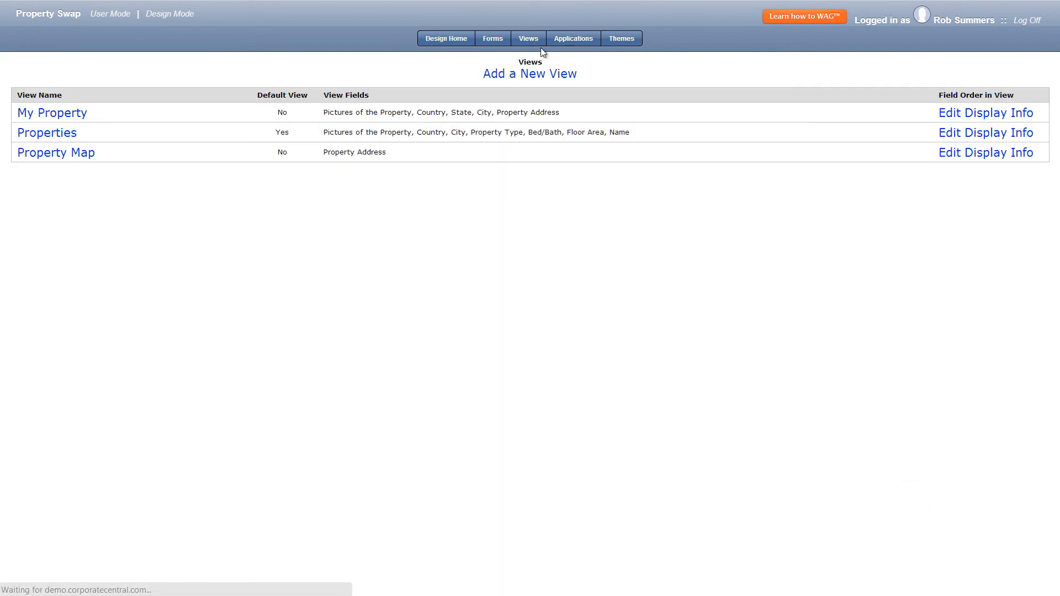
{"action": "left_click", "coordinate": [557, 74]}
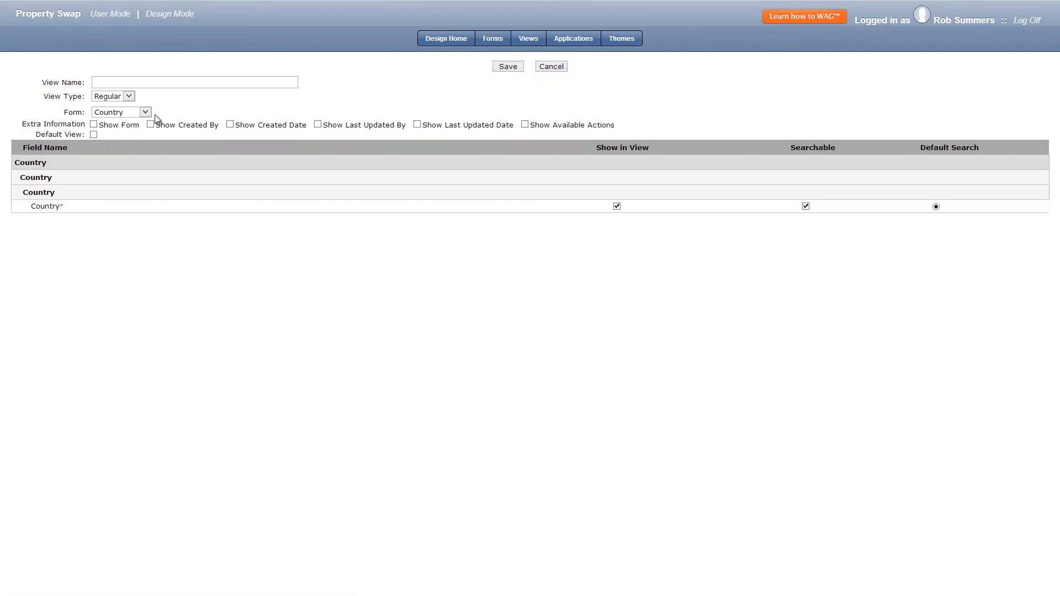
{"action": "left_click", "coordinate": [146, 113]}
{"action": "left_click", "coordinate": [117, 131]}
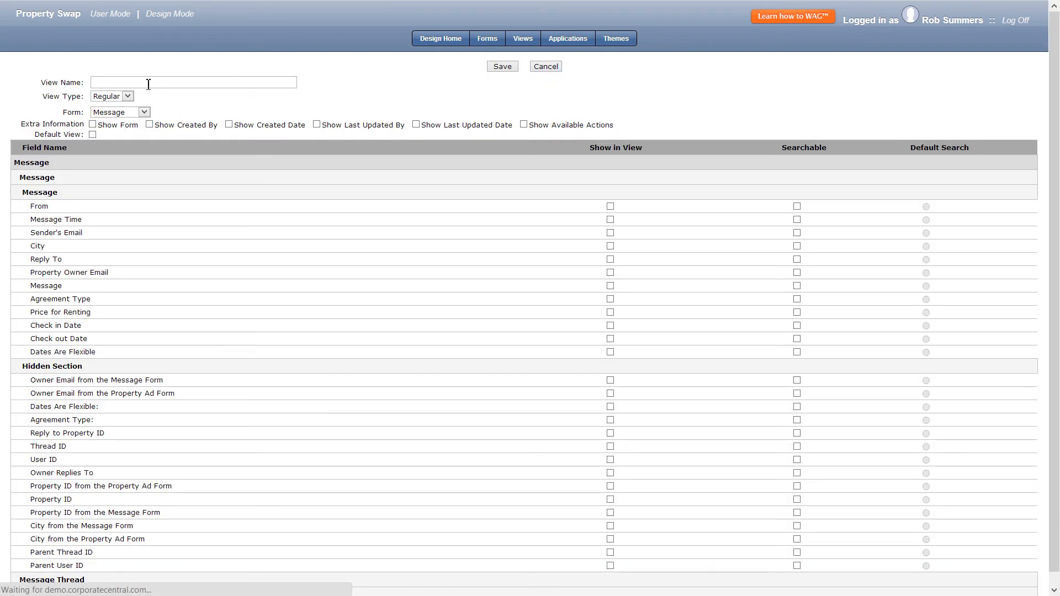
{"action": "left_click", "coordinate": [148, 84]}
{"action": "type", "text": "My Inbox"}
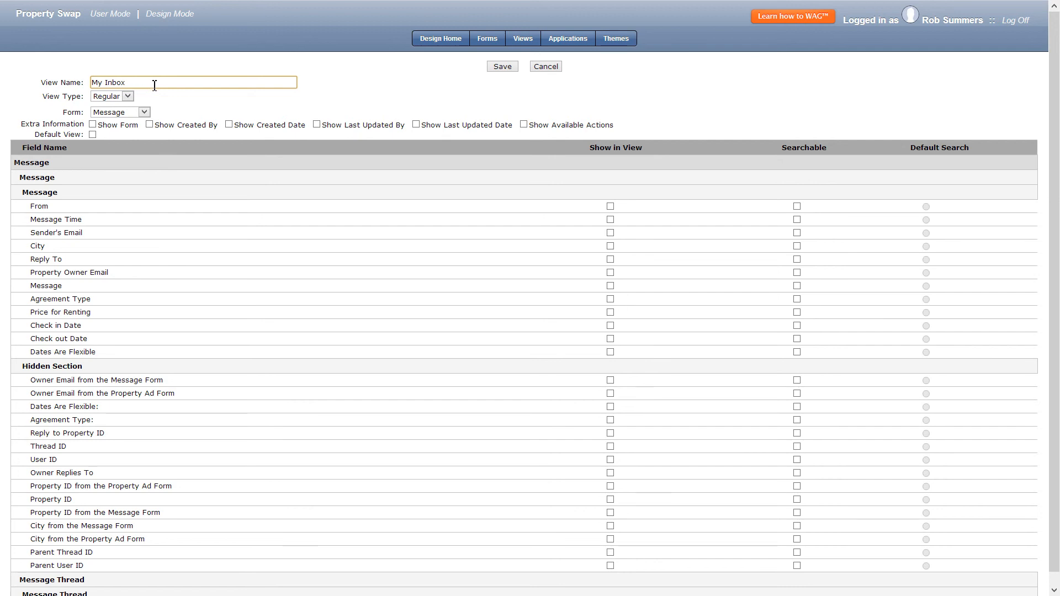
Make From, Sender's Email, Reply To, Message, Agreement Type, Price for Renting and Property ID shown and searchable, and save the view.
{"action": "left_click", "coordinate": [797, 207]}
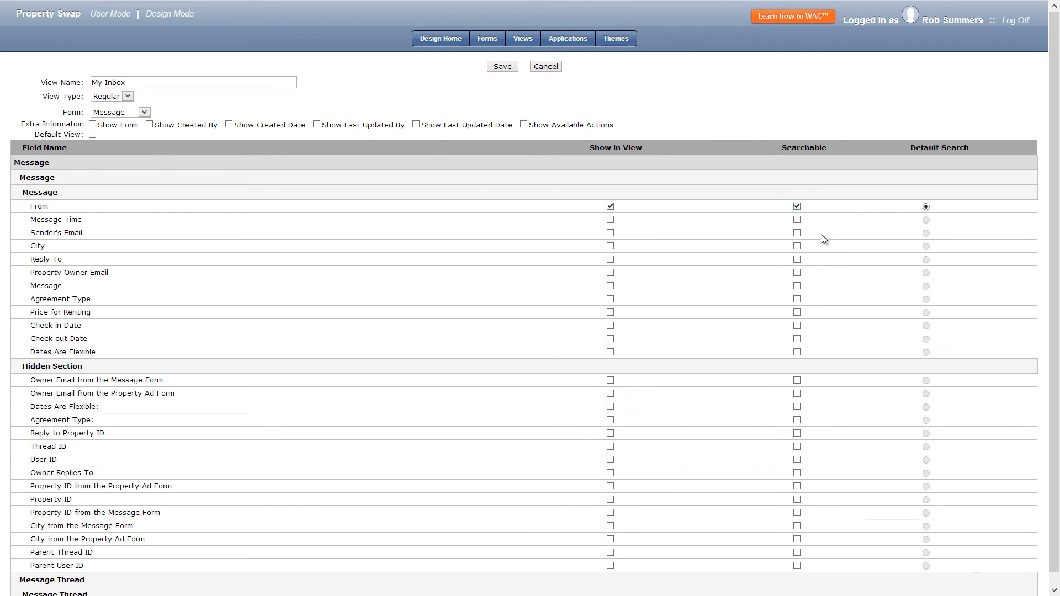
{"action": "left_click", "coordinate": [796, 233]}
{"action": "left_click", "coordinate": [796, 259]}
{"action": "left_click", "coordinate": [796, 286]}
{"action": "left_click", "coordinate": [796, 298]}
{"action": "left_click", "coordinate": [796, 312]}
{"action": "left_click", "coordinate": [797, 498]}
{"action": "left_click", "coordinate": [502, 66]}
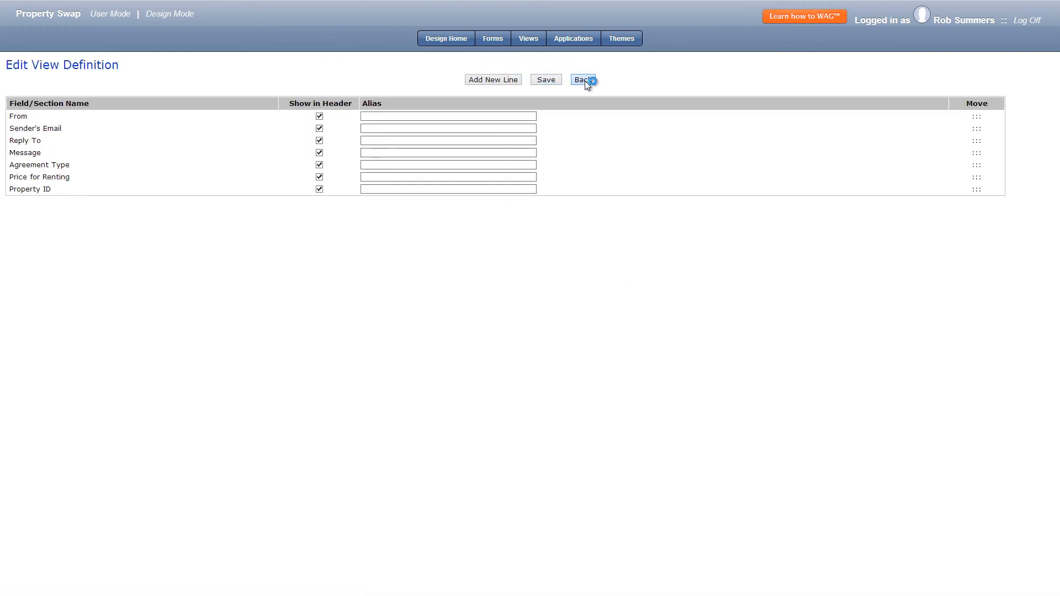
Add a predefined filter to My Inbox where Owner Email from the Property Ad Form is =LogonUserEmail, and save the filter and view.
{"action": "left_click", "coordinate": [584, 81]}
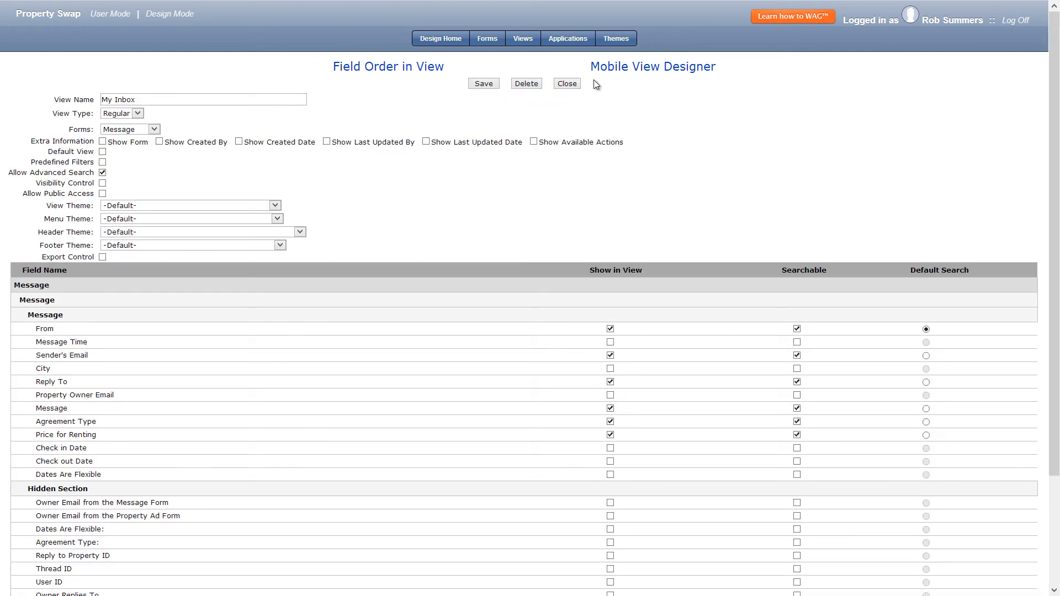
{"action": "left_click", "coordinate": [102, 163]}
{"action": "left_click", "coordinate": [423, 253]}
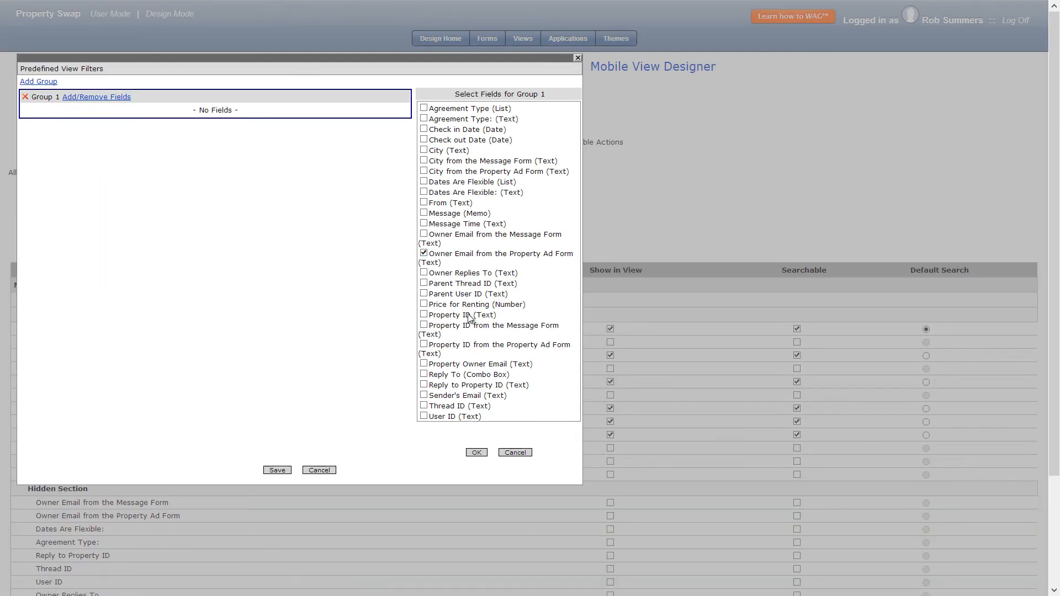
{"action": "left_click", "coordinate": [476, 452]}
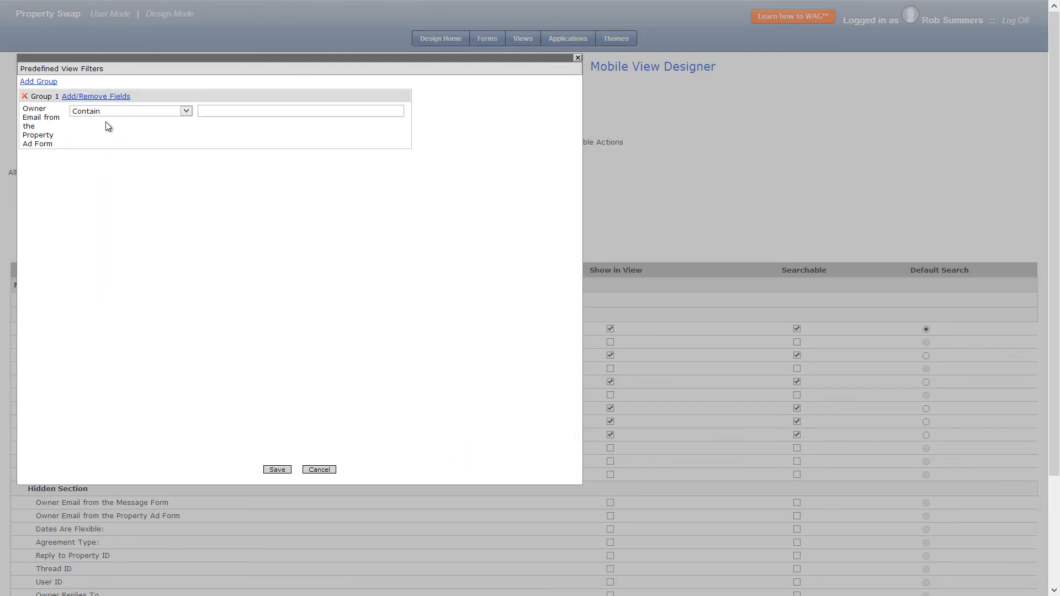
{"action": "left_click", "coordinate": [107, 112]}
{"action": "left_click", "coordinate": [105, 182]}
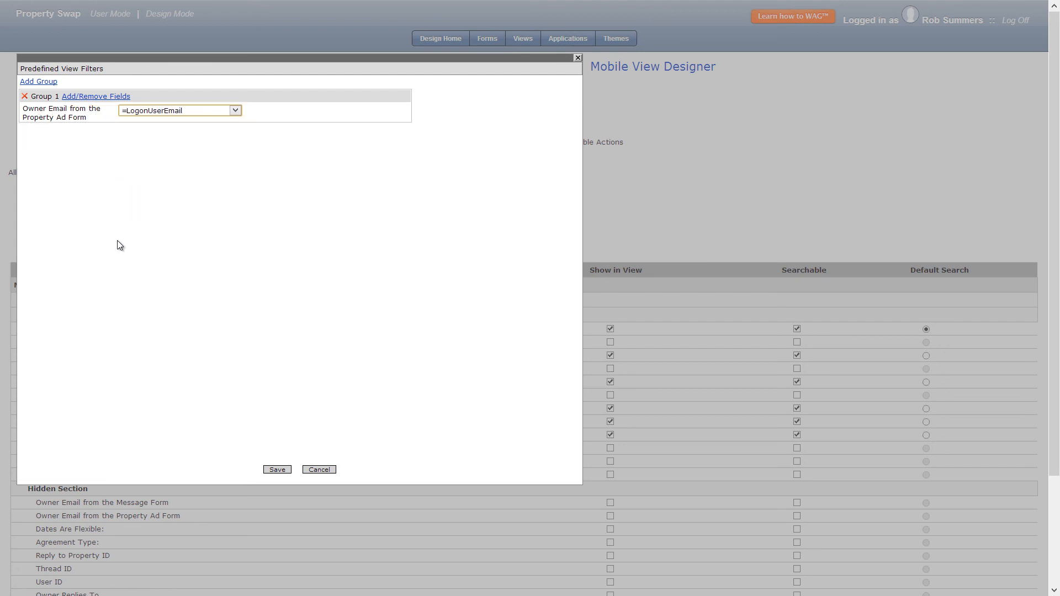
{"action": "left_click", "coordinate": [268, 468]}
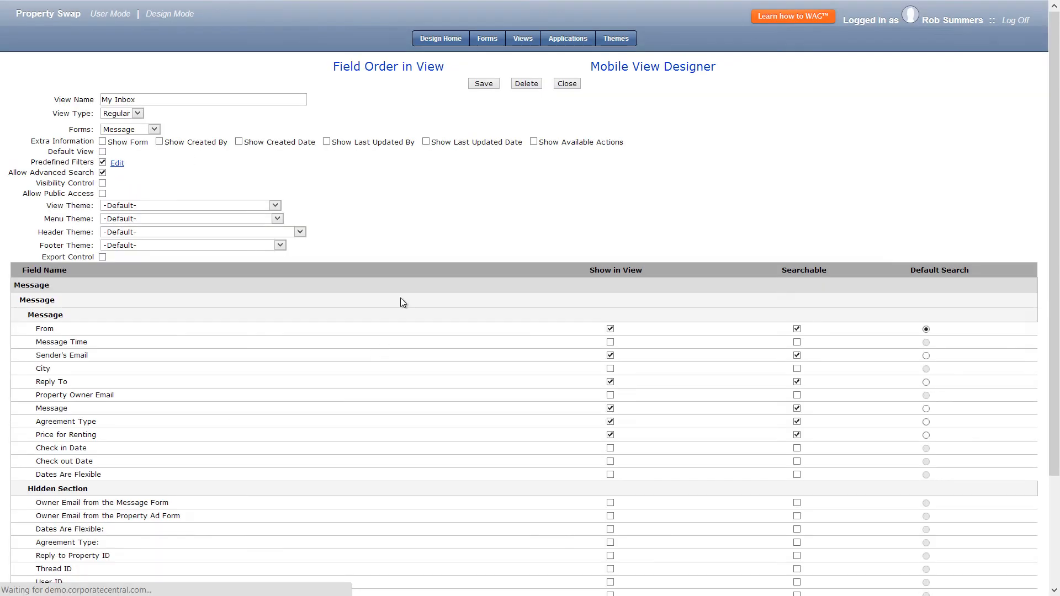
{"action": "left_click", "coordinate": [477, 85]}
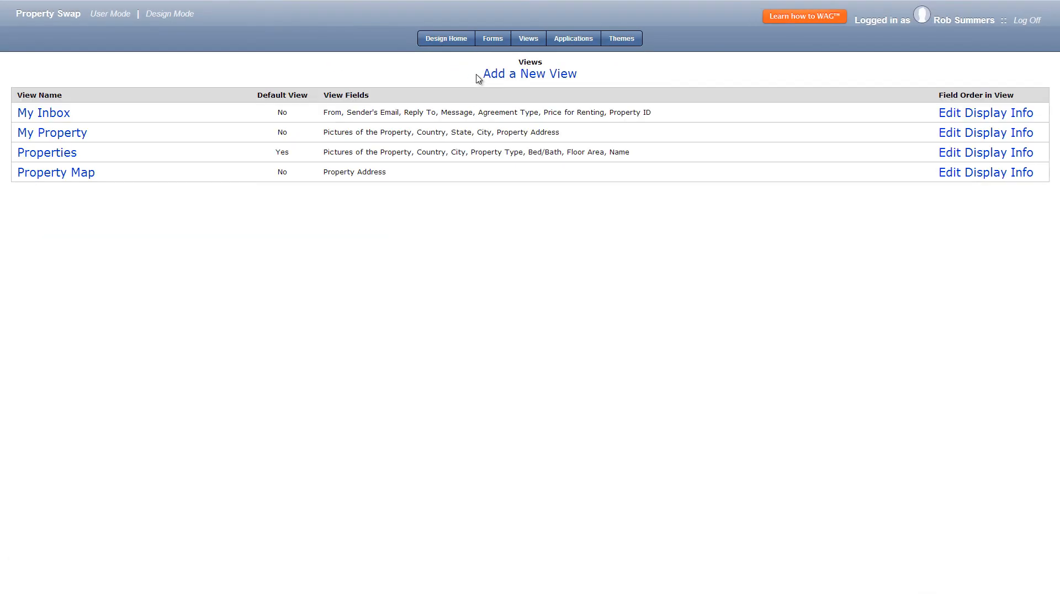
Open the Property Ad form for design and select the Submit Ad button in Property Overview.
{"action": "left_click", "coordinate": [499, 42]}
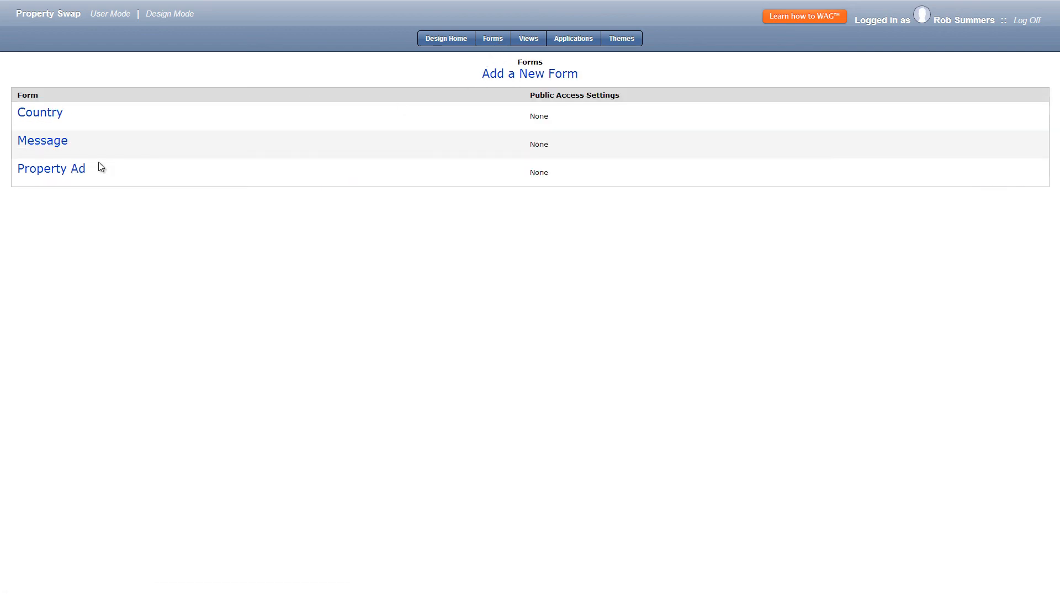
{"action": "left_click", "coordinate": [78, 171]}
{"action": "left_click", "coordinate": [487, 92]}
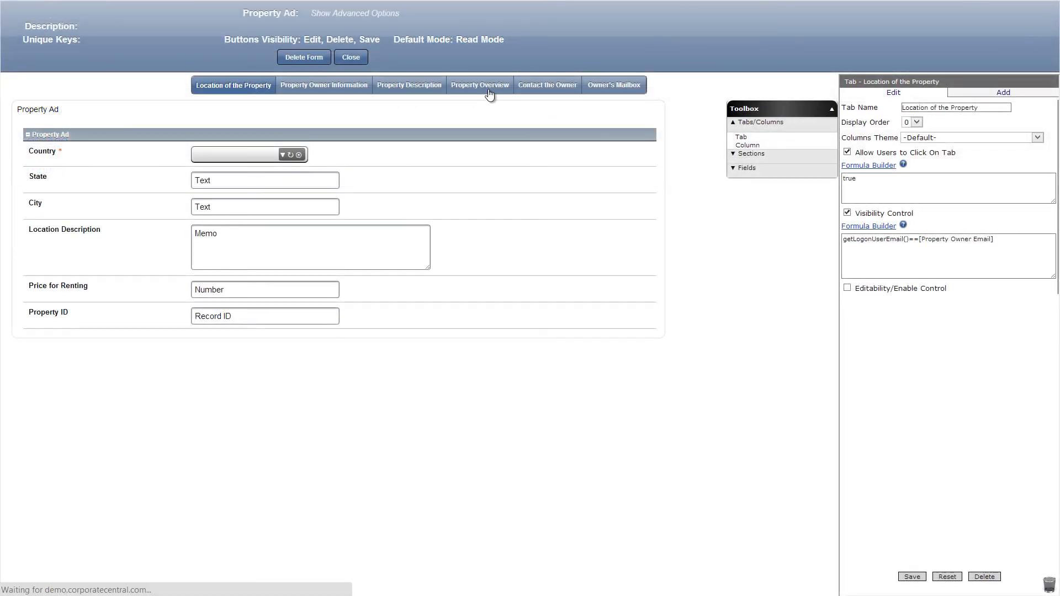
{"action": "scroll", "coordinate": [551, 339], "scroll_direction": "down", "scroll_amount": 1}
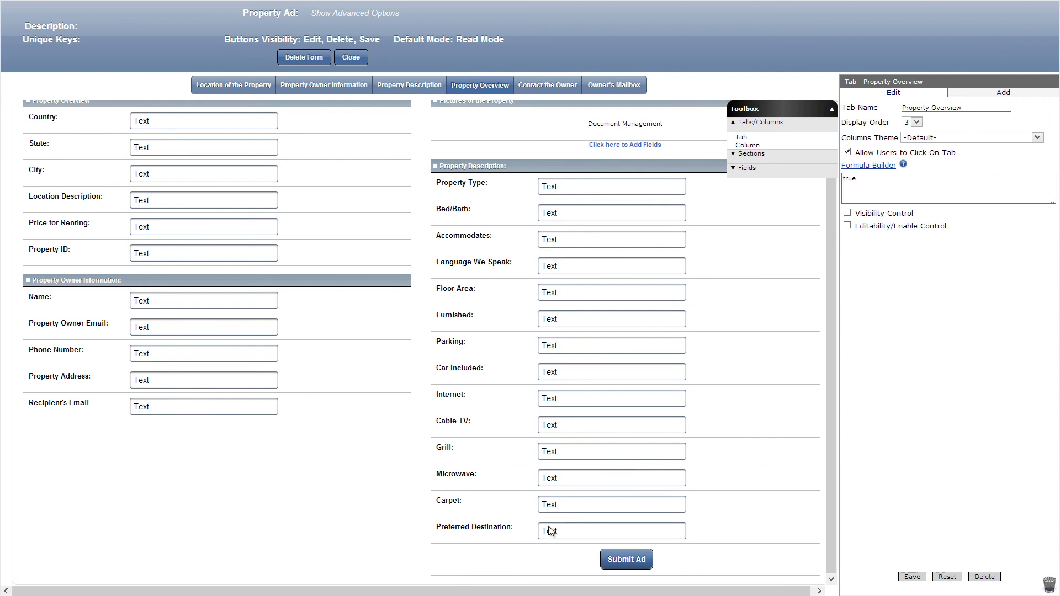
{"action": "left_click", "coordinate": [627, 561]}
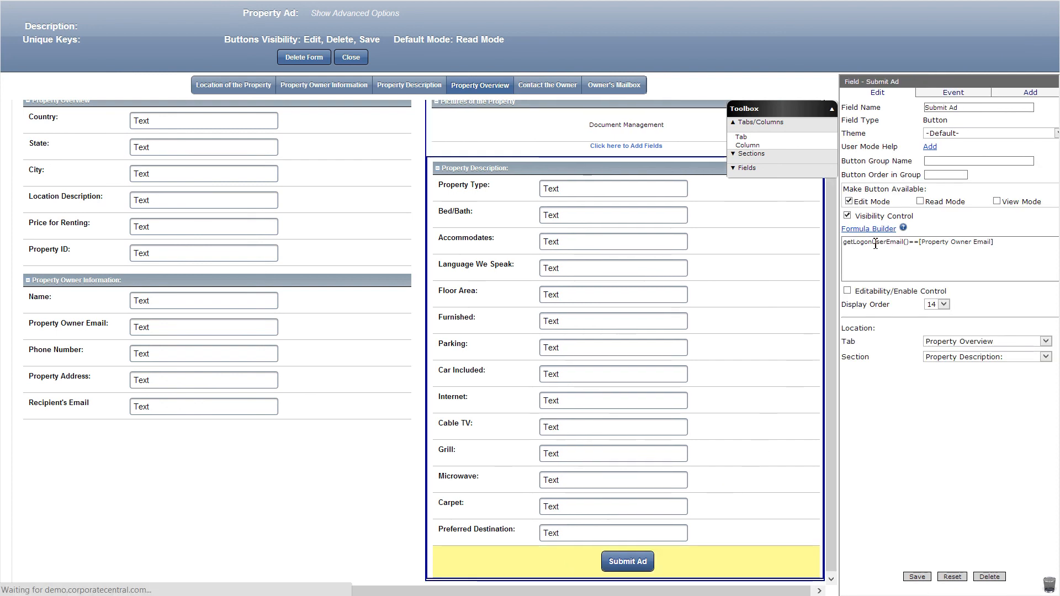
Add an OnClick event to the Submit Ad button with the Go to View action targeting My Property.
{"action": "left_click", "coordinate": [949, 92]}
{"action": "left_click", "coordinate": [947, 171]}
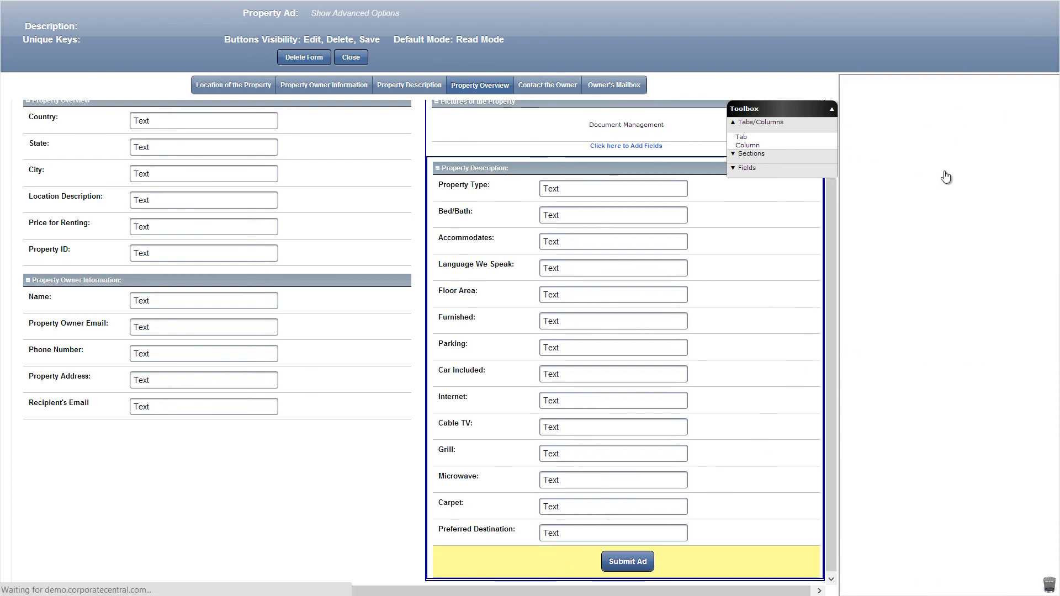
{"action": "left_click", "coordinate": [947, 125]}
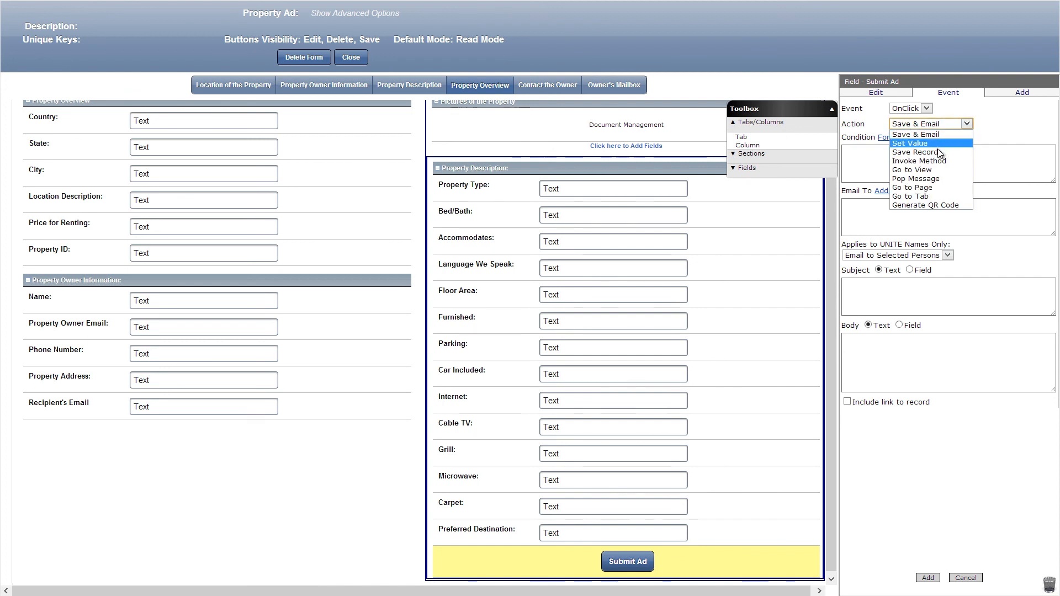
{"action": "left_click", "coordinate": [930, 168]}
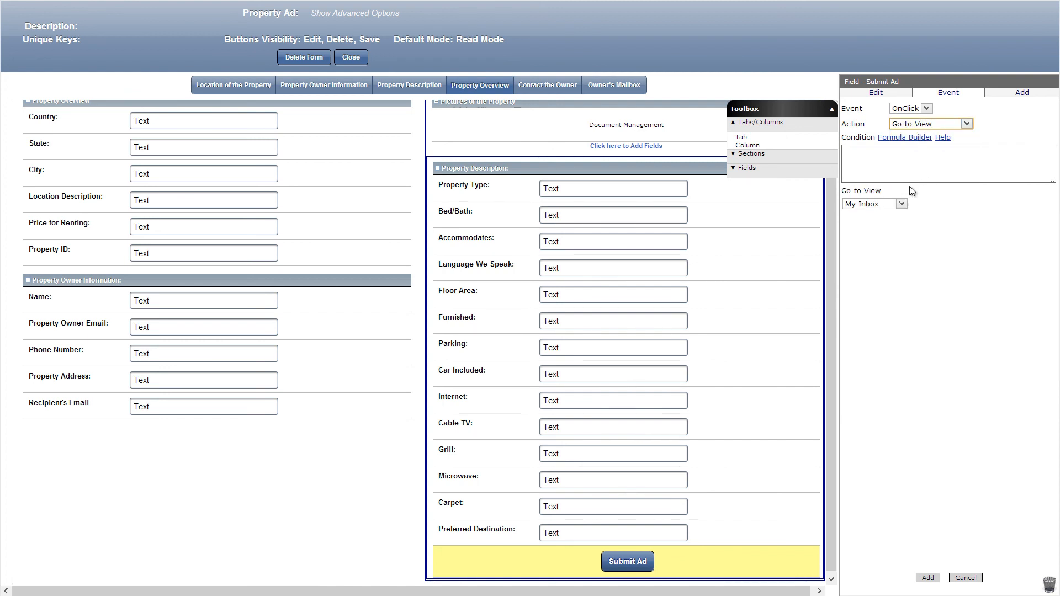
{"action": "left_click", "coordinate": [900, 204]}
{"action": "left_click", "coordinate": [883, 214]}
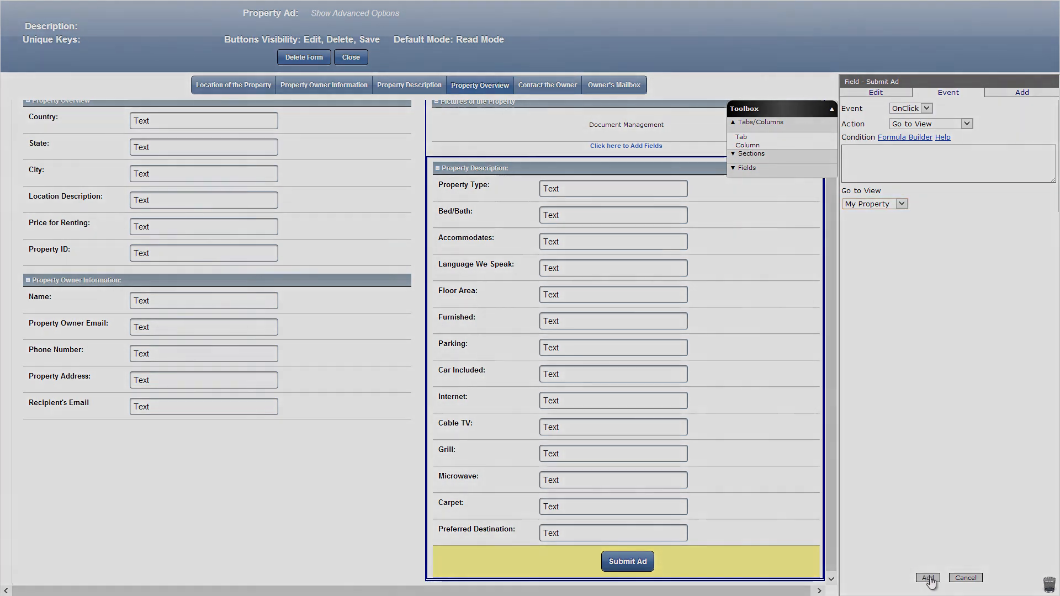
{"action": "left_click", "coordinate": [928, 578]}
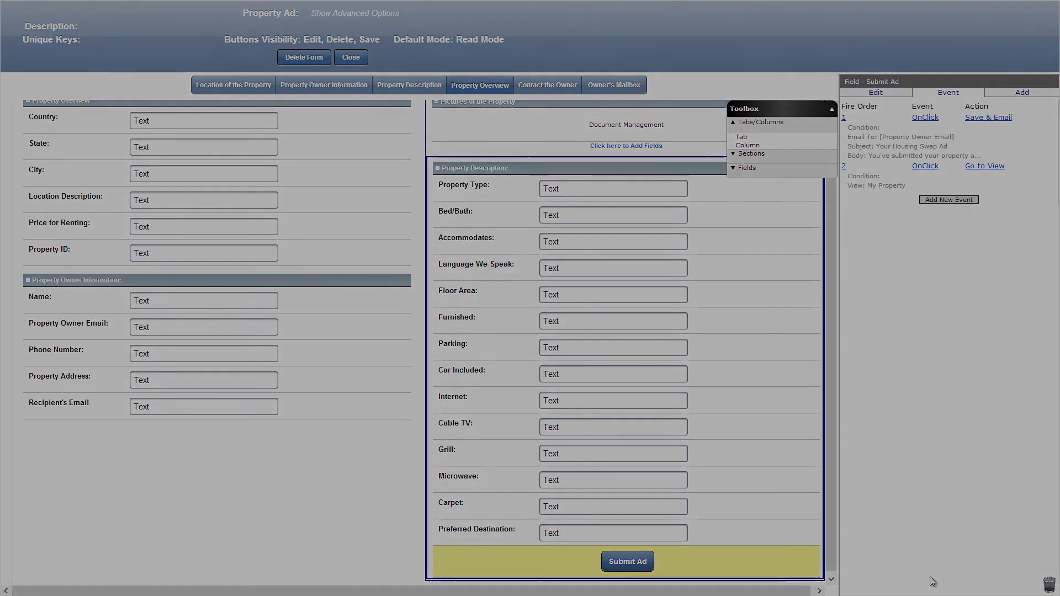